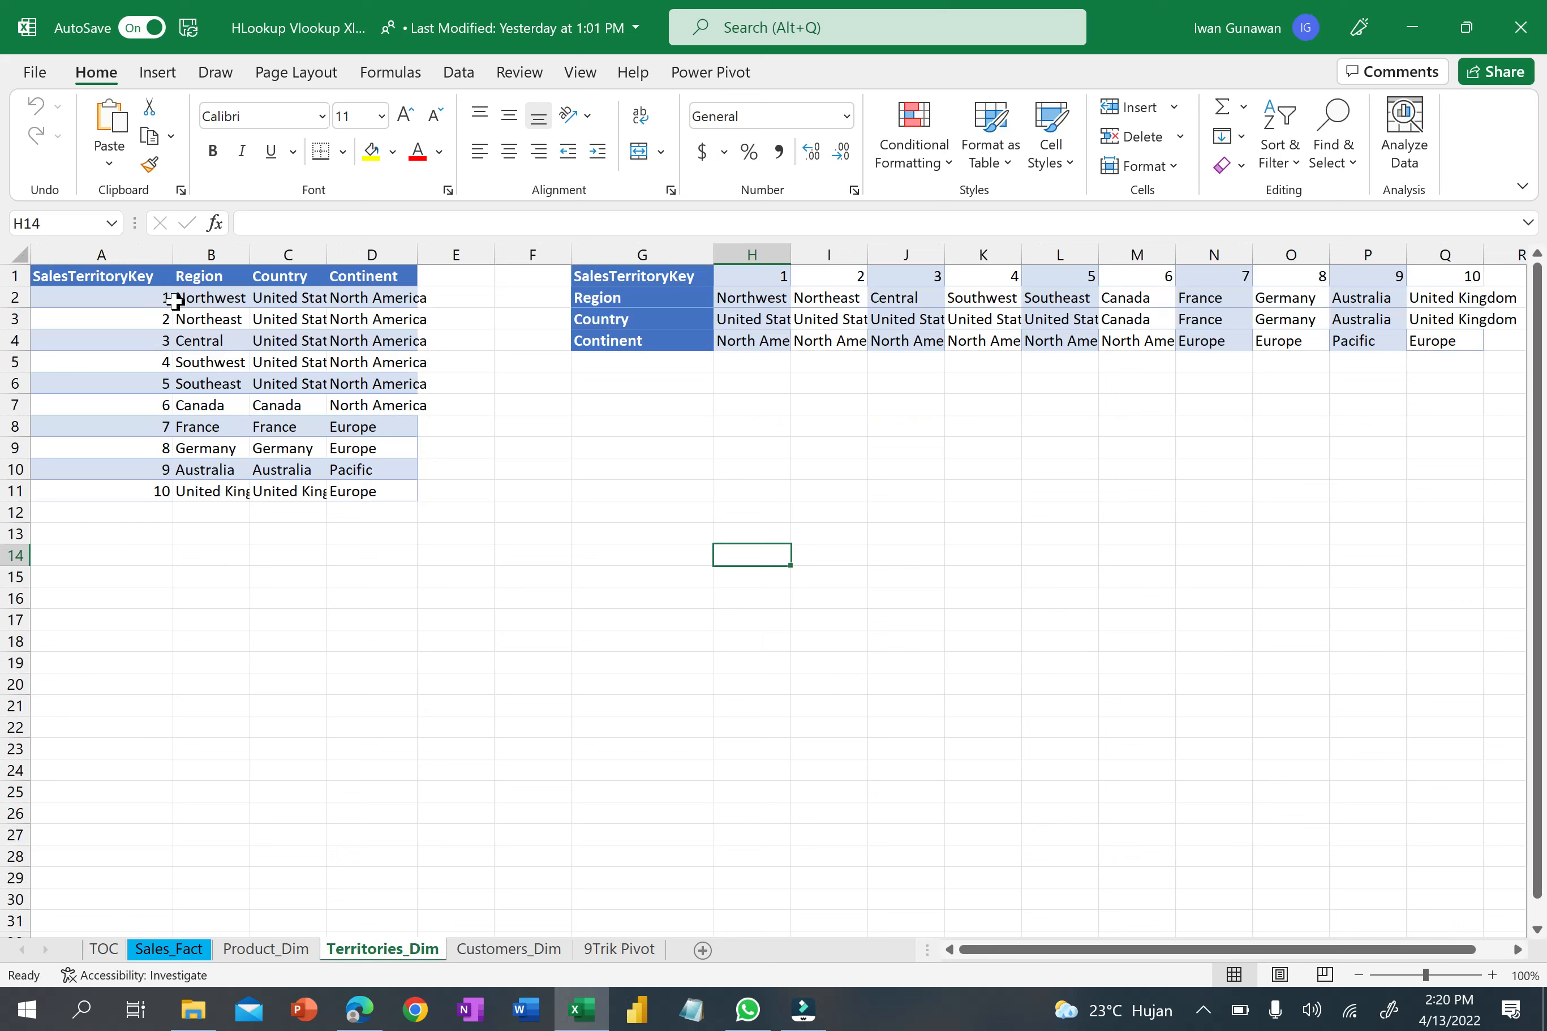
# Examine the vertical territory table in A1:D11 and the horizontal version in G1:Q4 on Territories_Dim.
pyautogui.moveTo(133, 276); pyautogui.dragTo(412, 490)
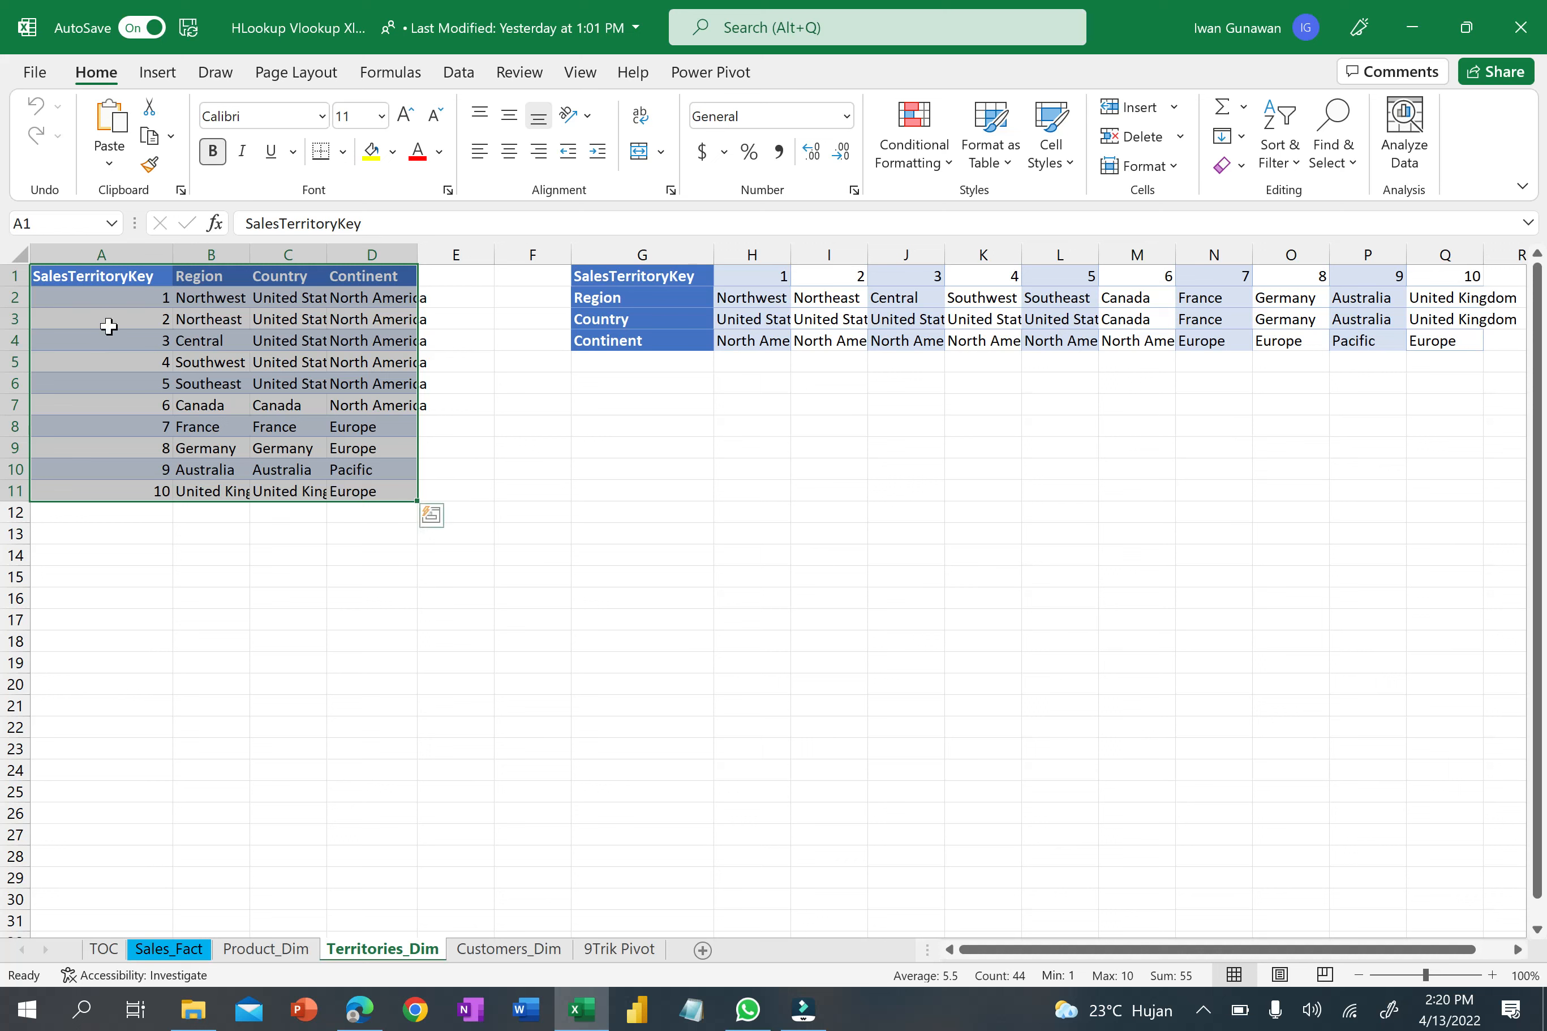
pyautogui.click(738, 515)
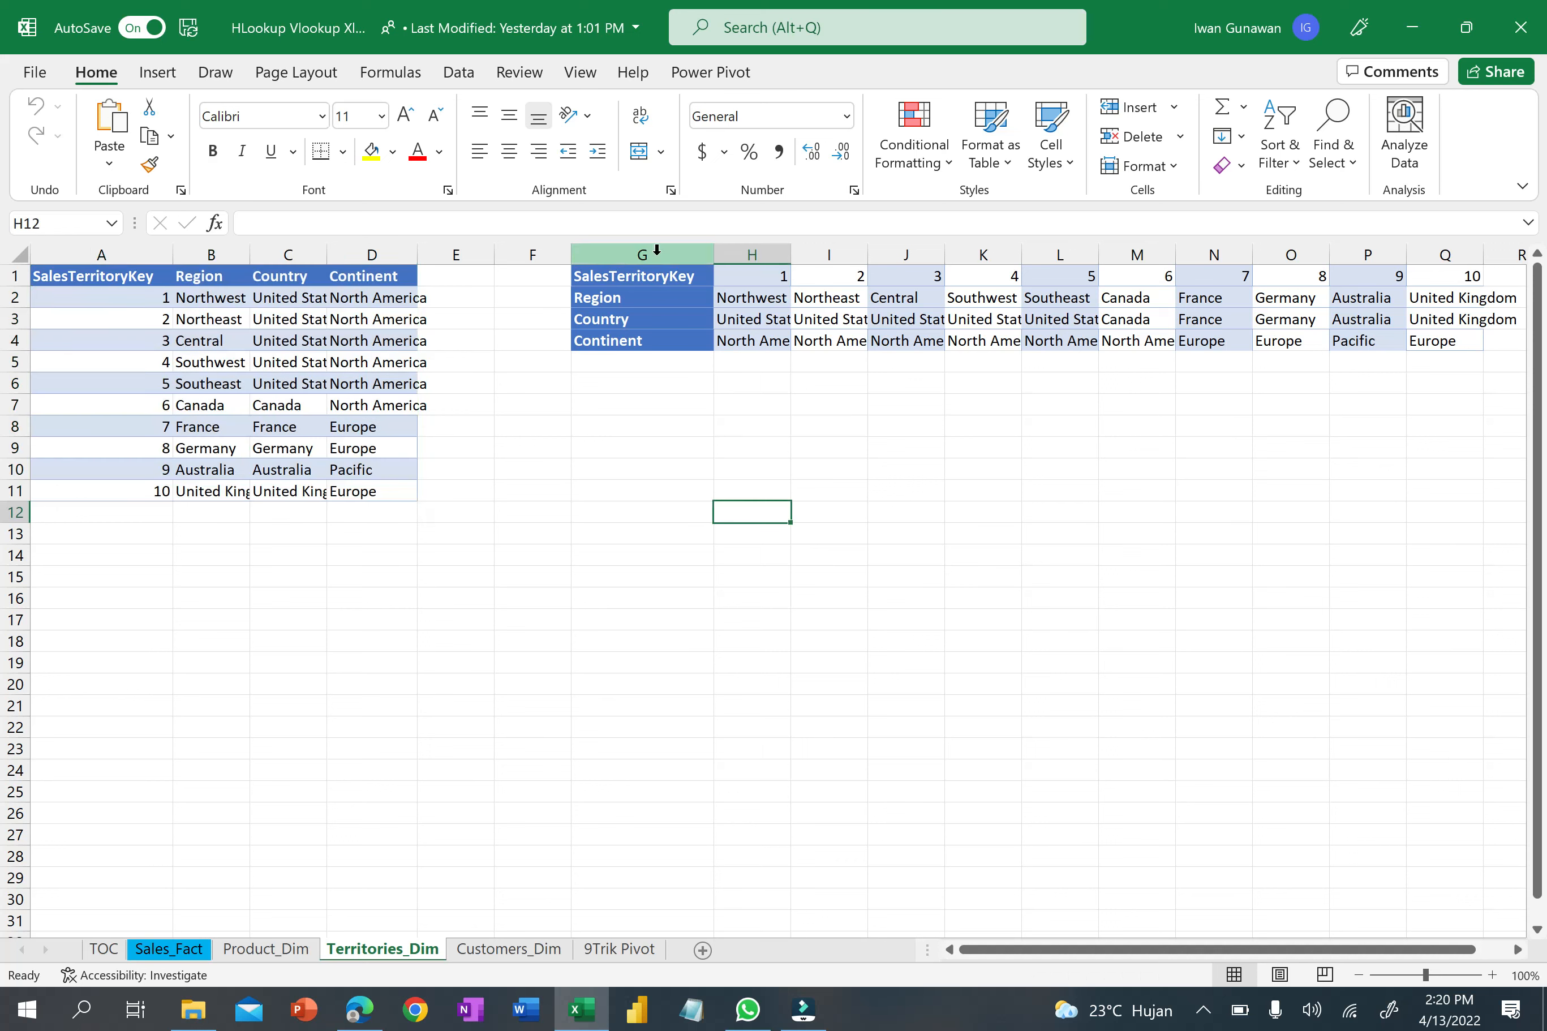
pyautogui.click(625, 253)
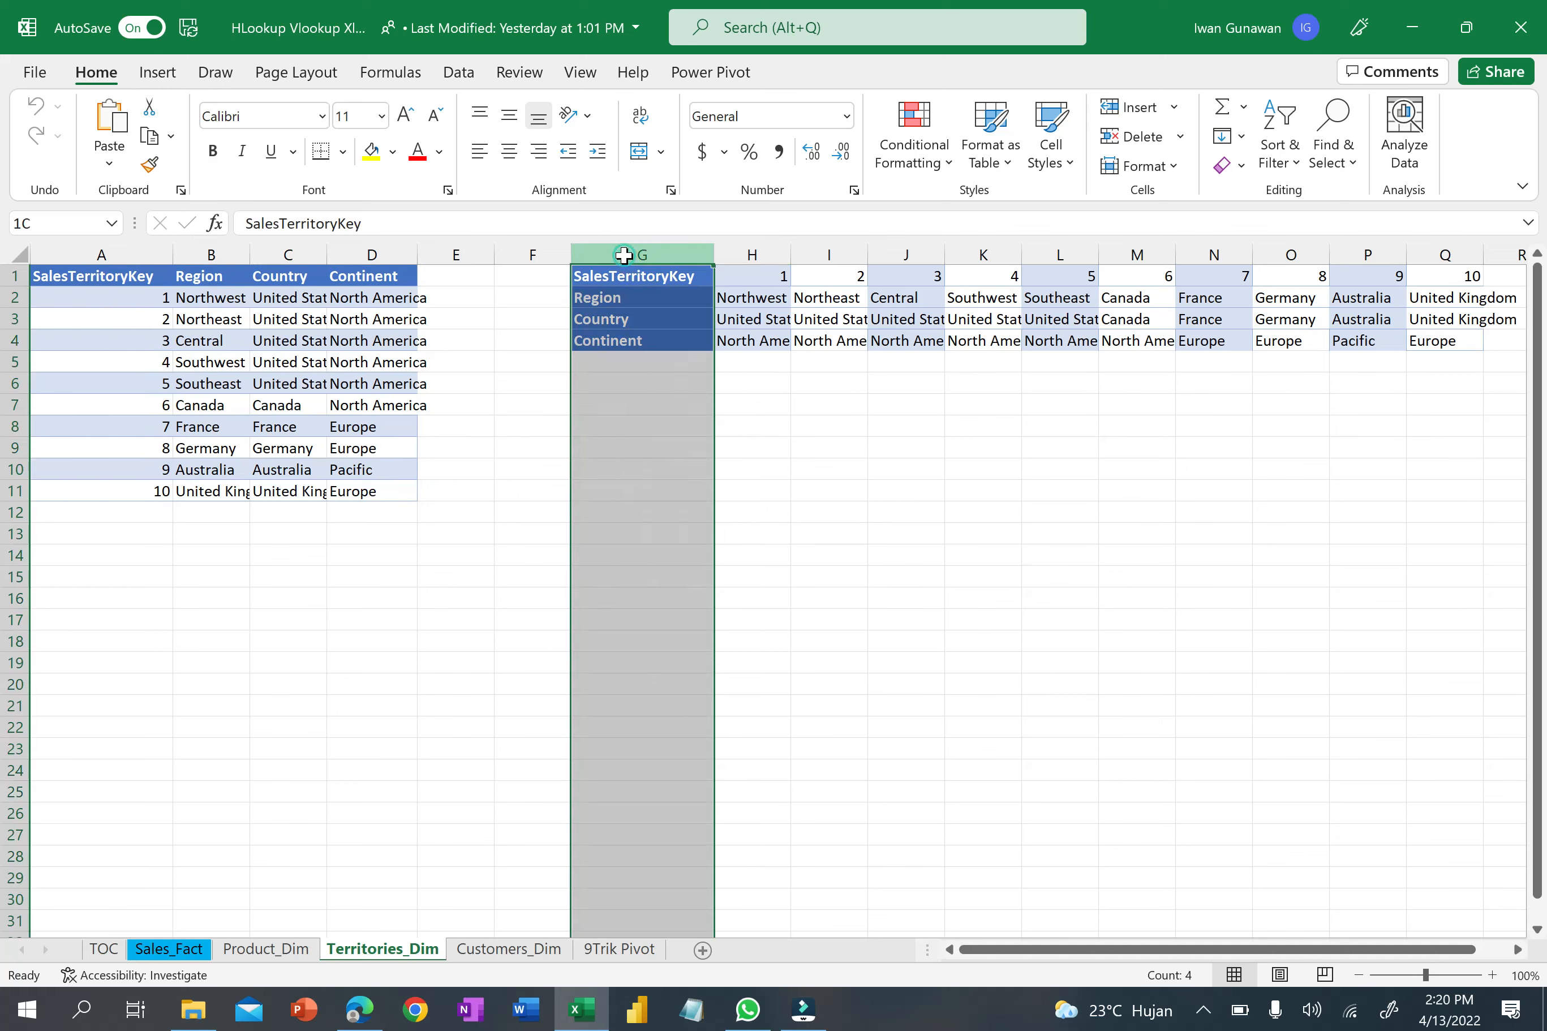
pyautogui.moveTo(625, 255); pyautogui.dragTo(1481, 266)
pyautogui.click(664, 376)
pyautogui.moveTo(610, 273); pyautogui.dragTo(1471, 344)
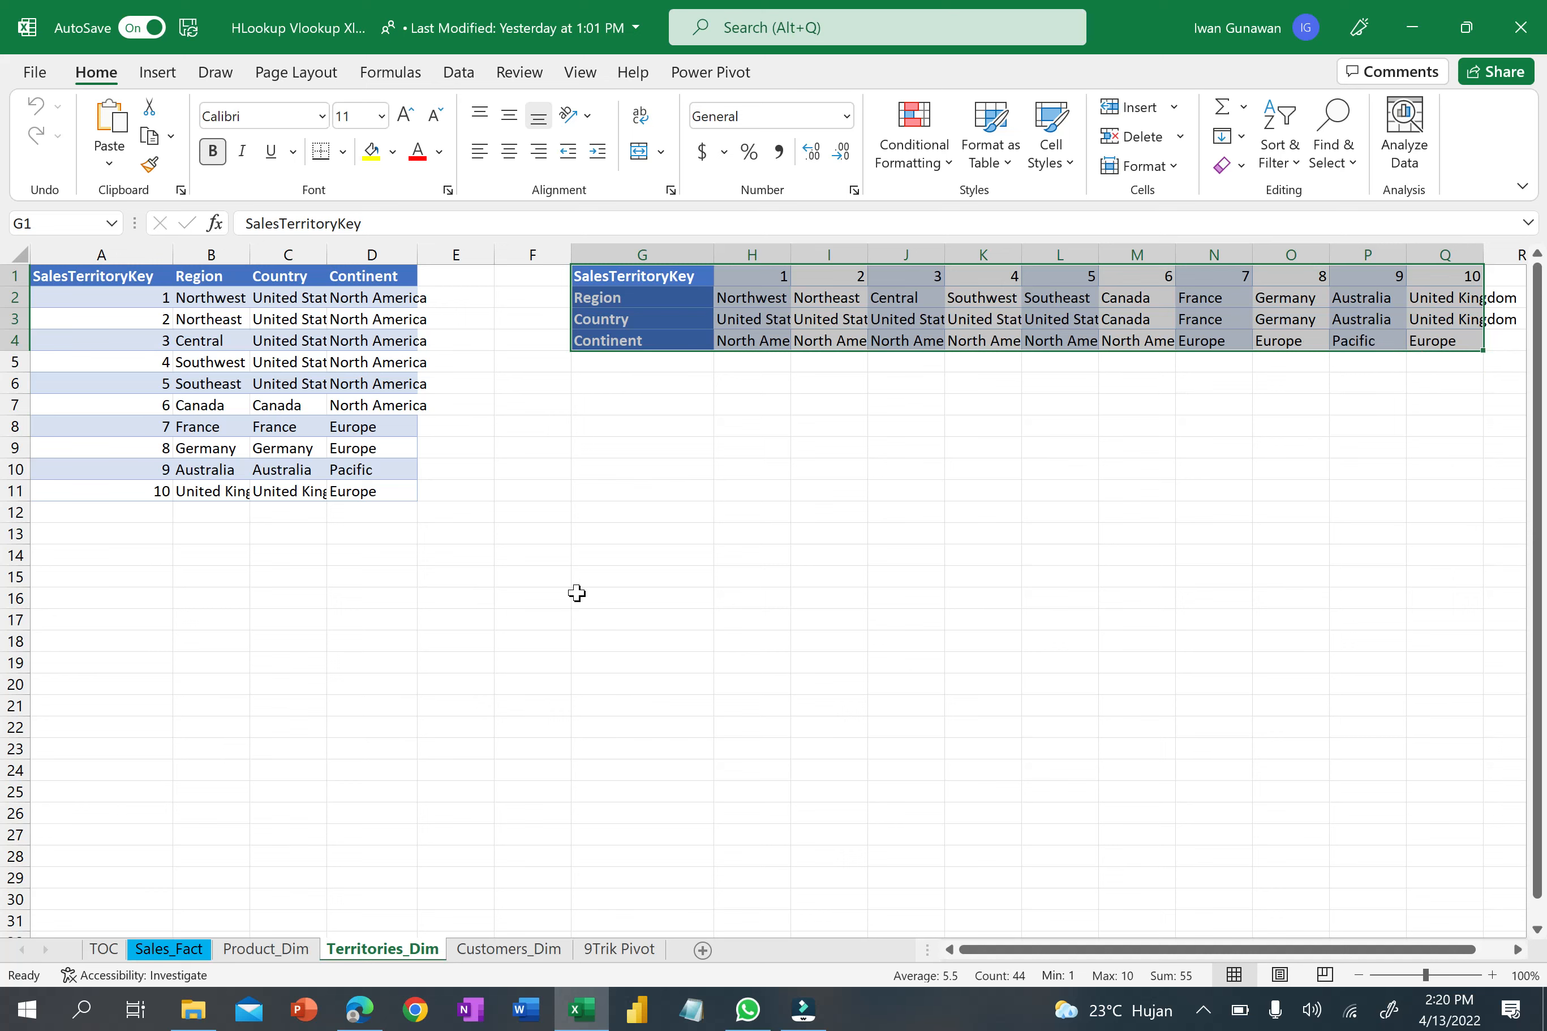
pyautogui.click(532, 597)
# Review the sales records on the Sales_Fact sheet and the product attribute columns, such as ProductColor, on Product_Dim.
pyautogui.click(168, 949)
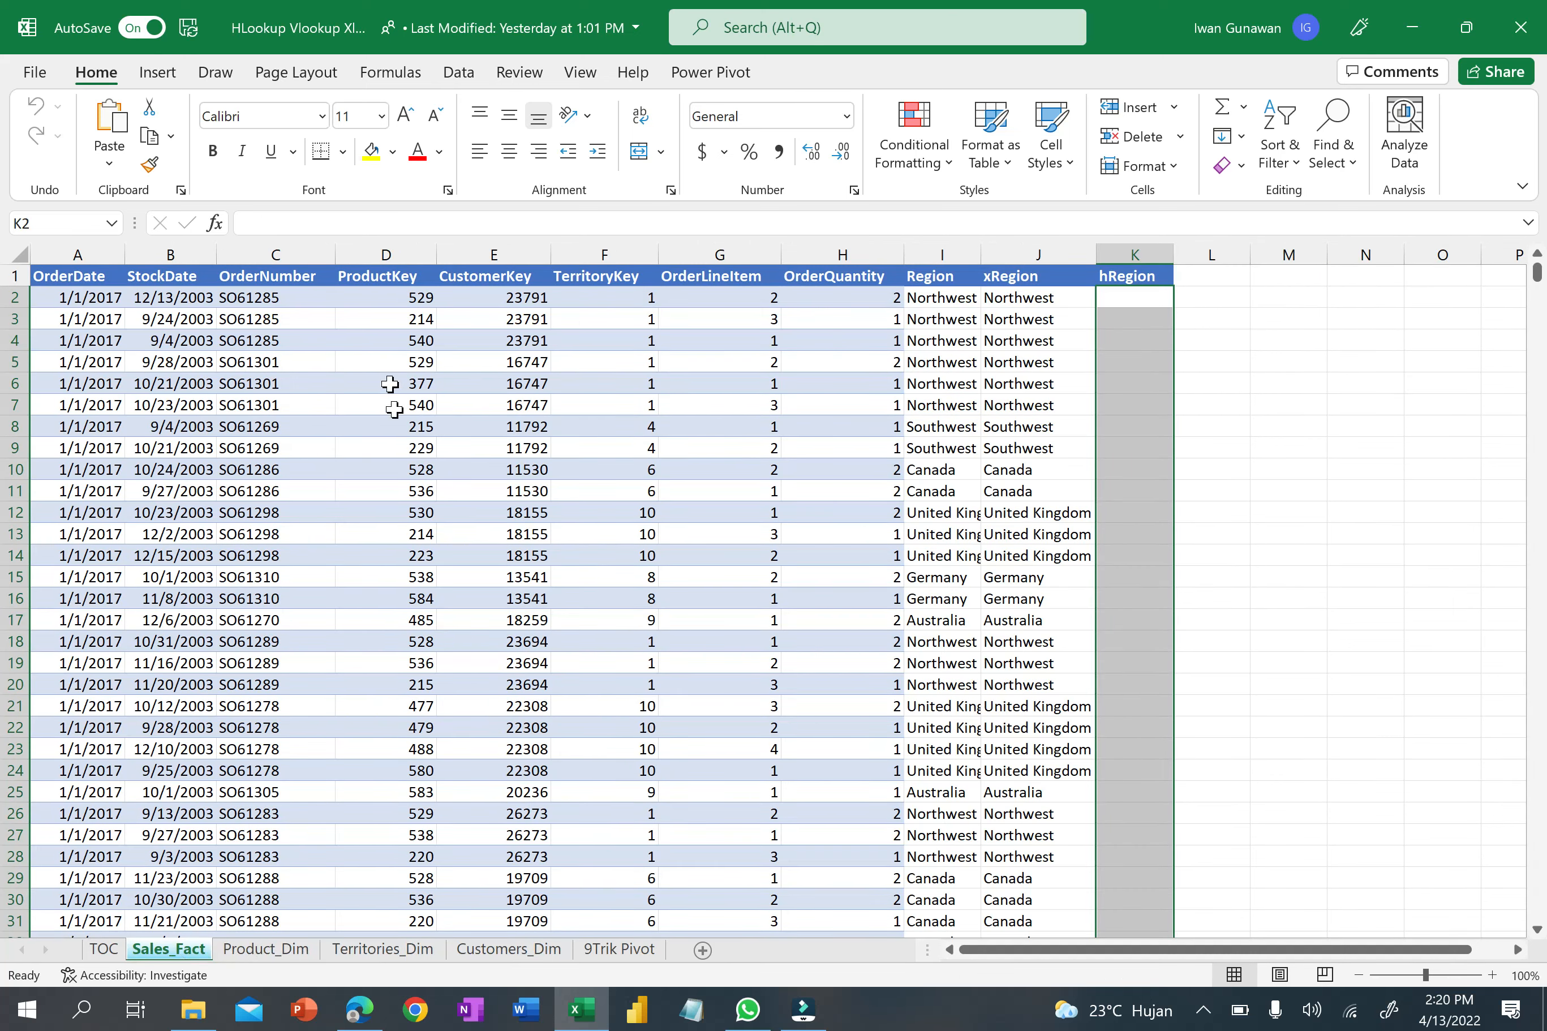
pyautogui.click(518, 474)
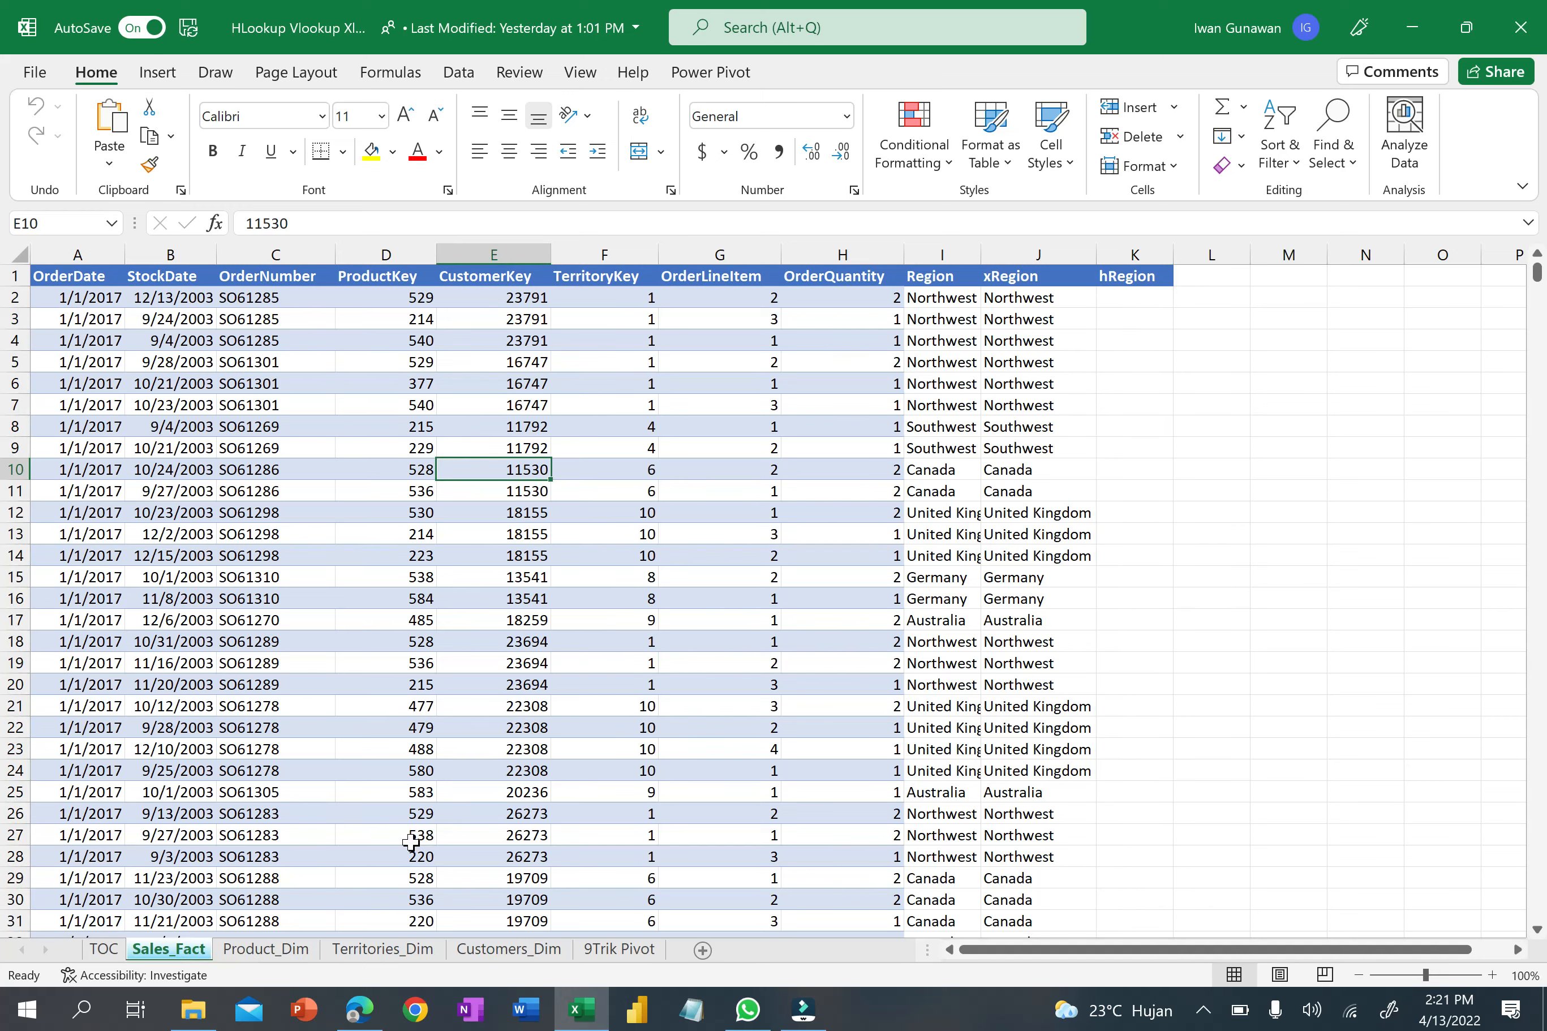
pyautogui.click(271, 957)
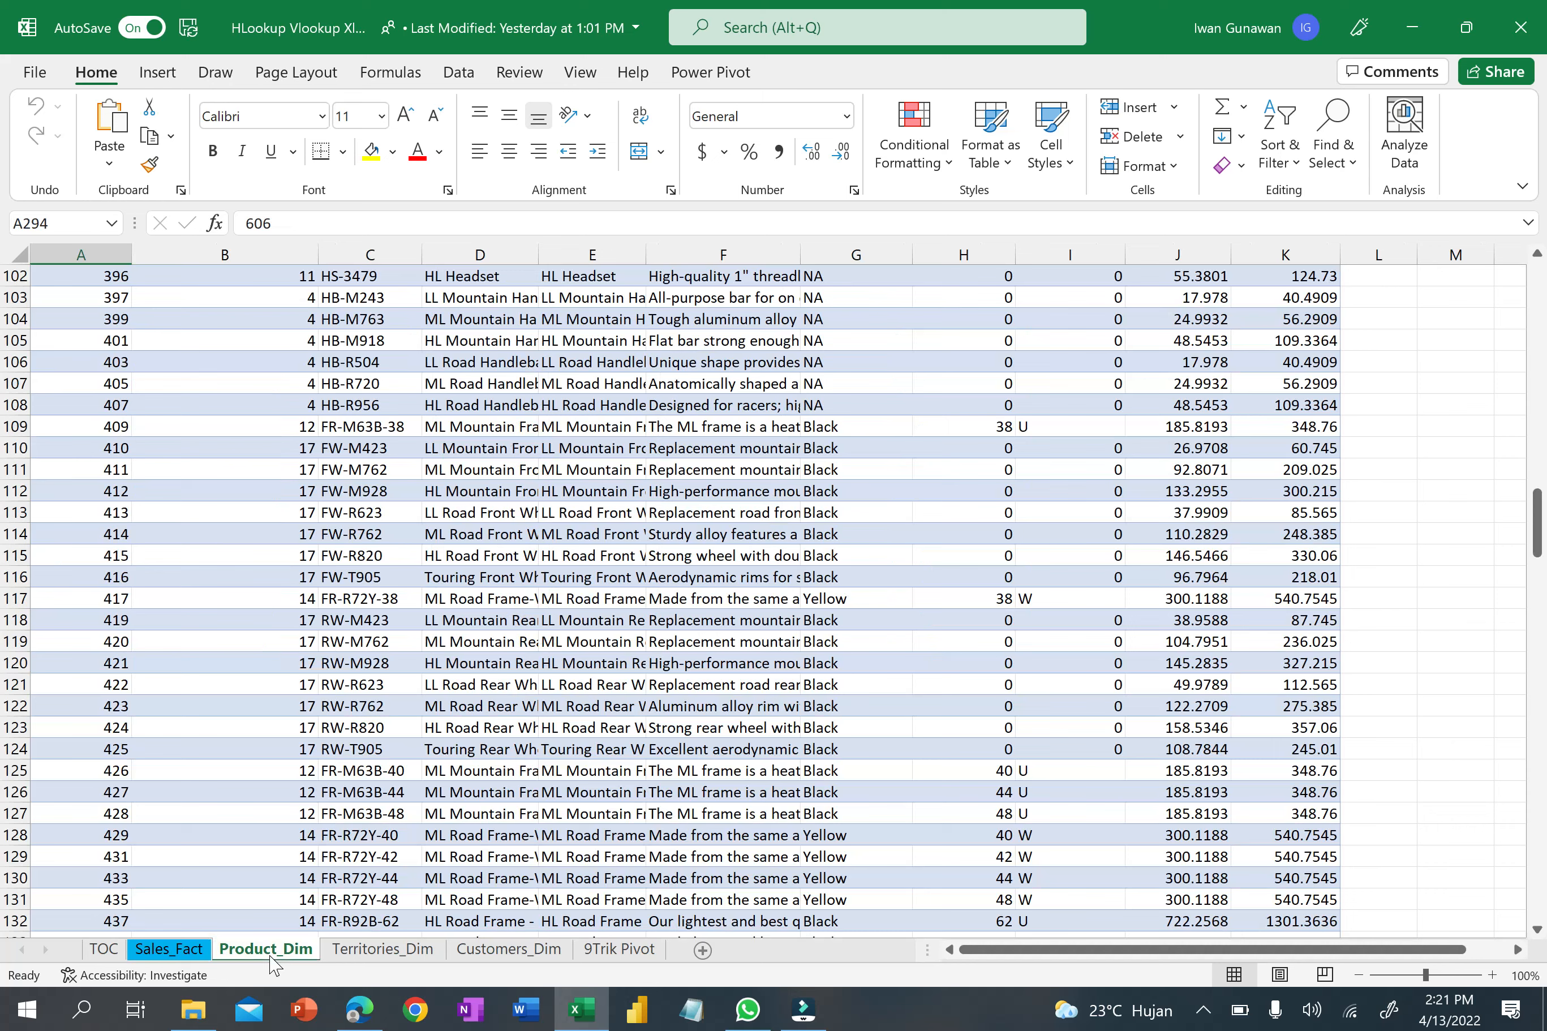
pyautogui.click(307, 520)
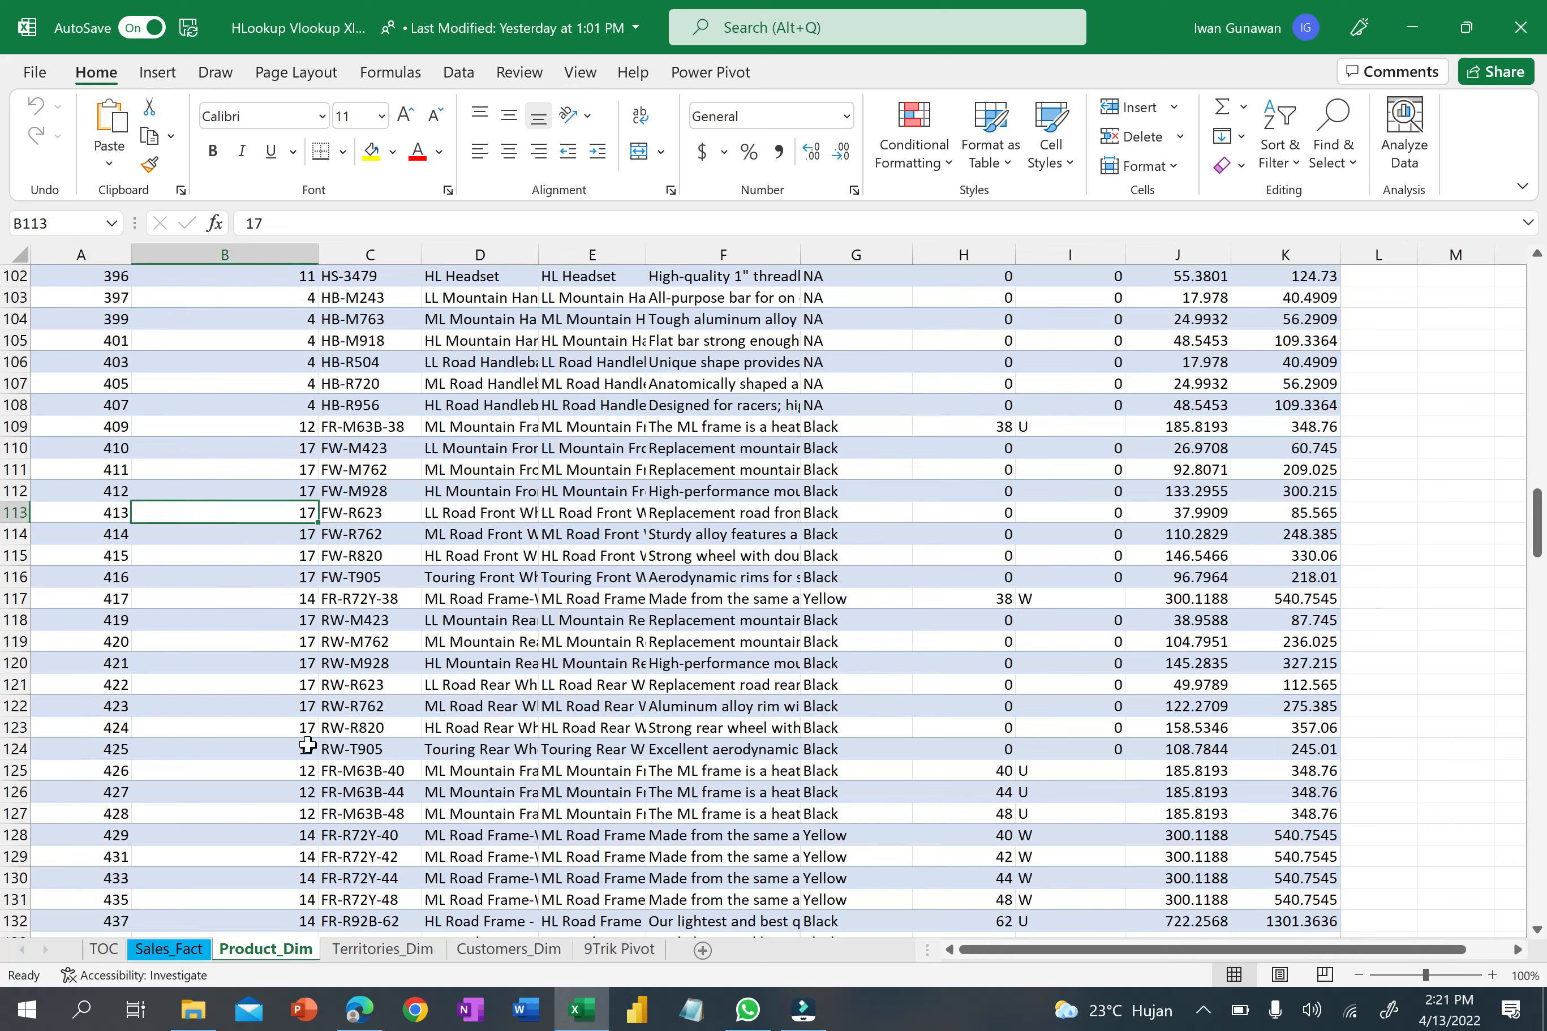
pyautogui.click(358, 752)
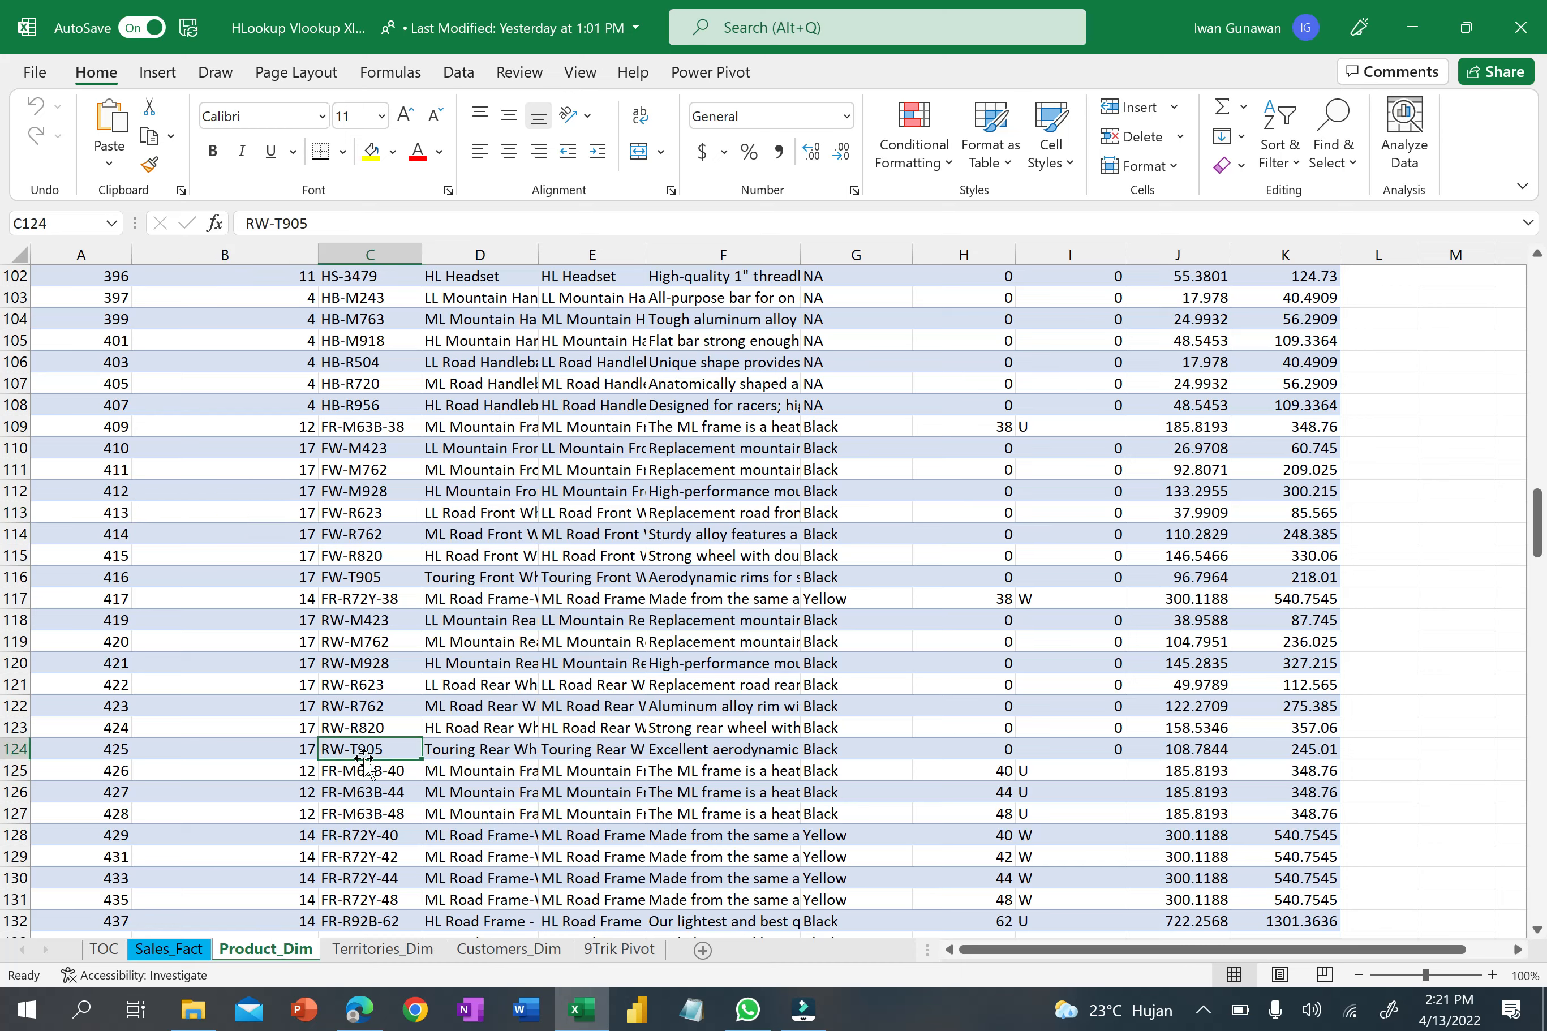
pyautogui.click(117, 275)
pyautogui.scroll(14, 298, 474)
pyautogui.scroll(20, 298, 474)
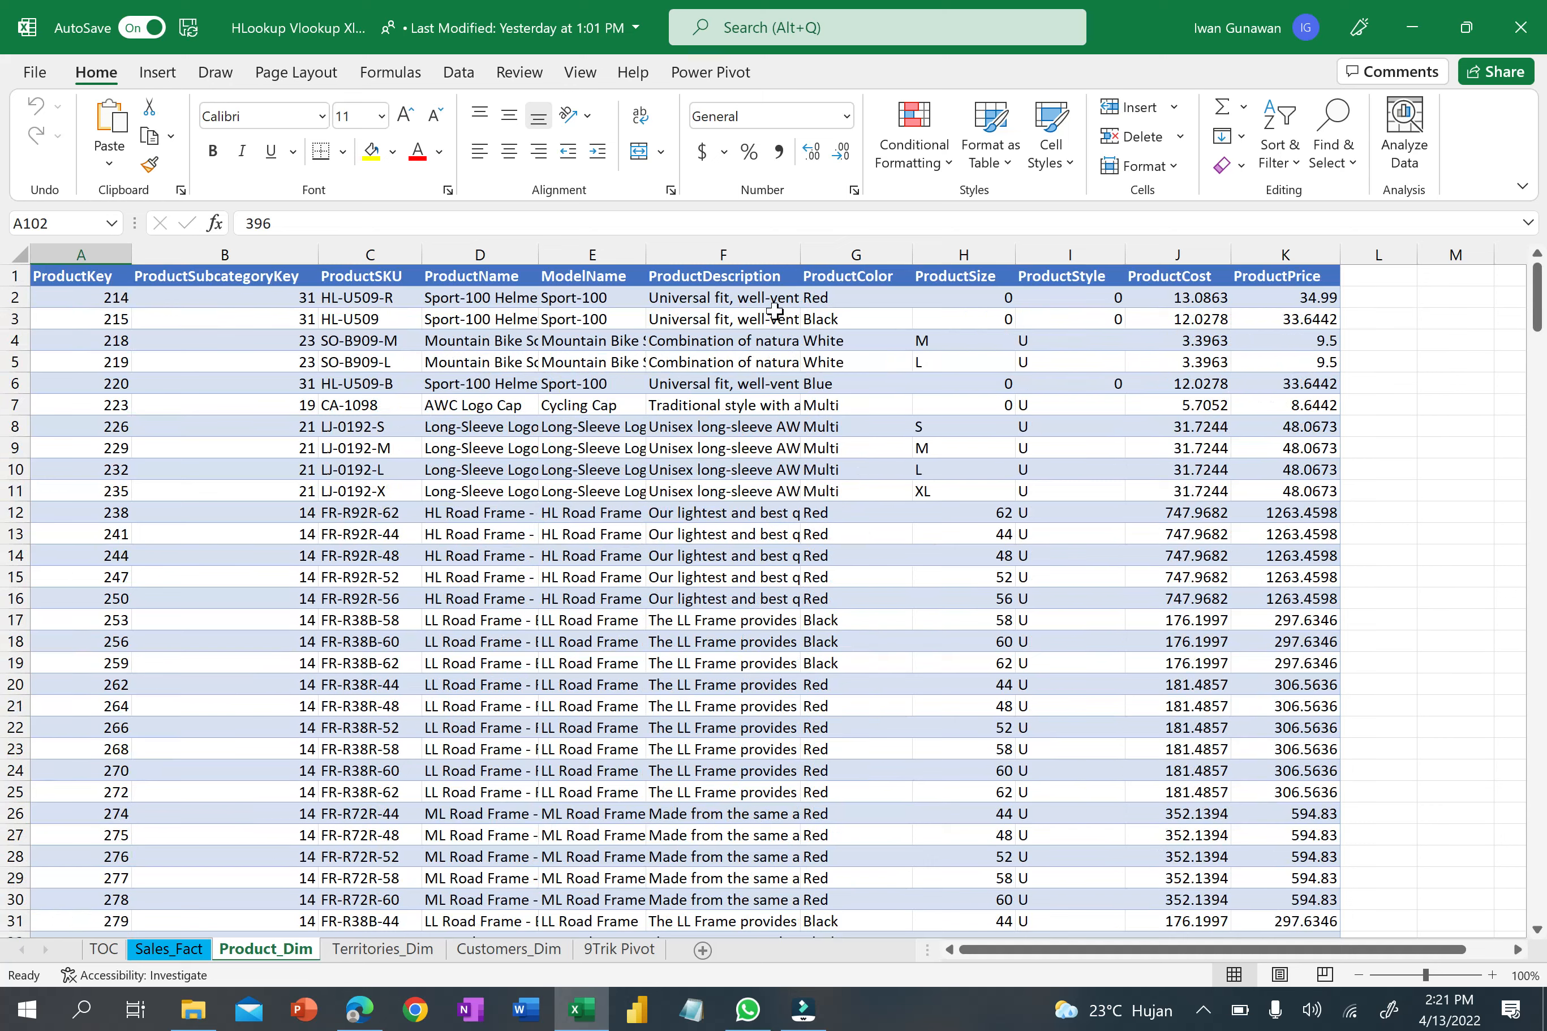
pyautogui.click(734, 297)
pyautogui.click(864, 294)
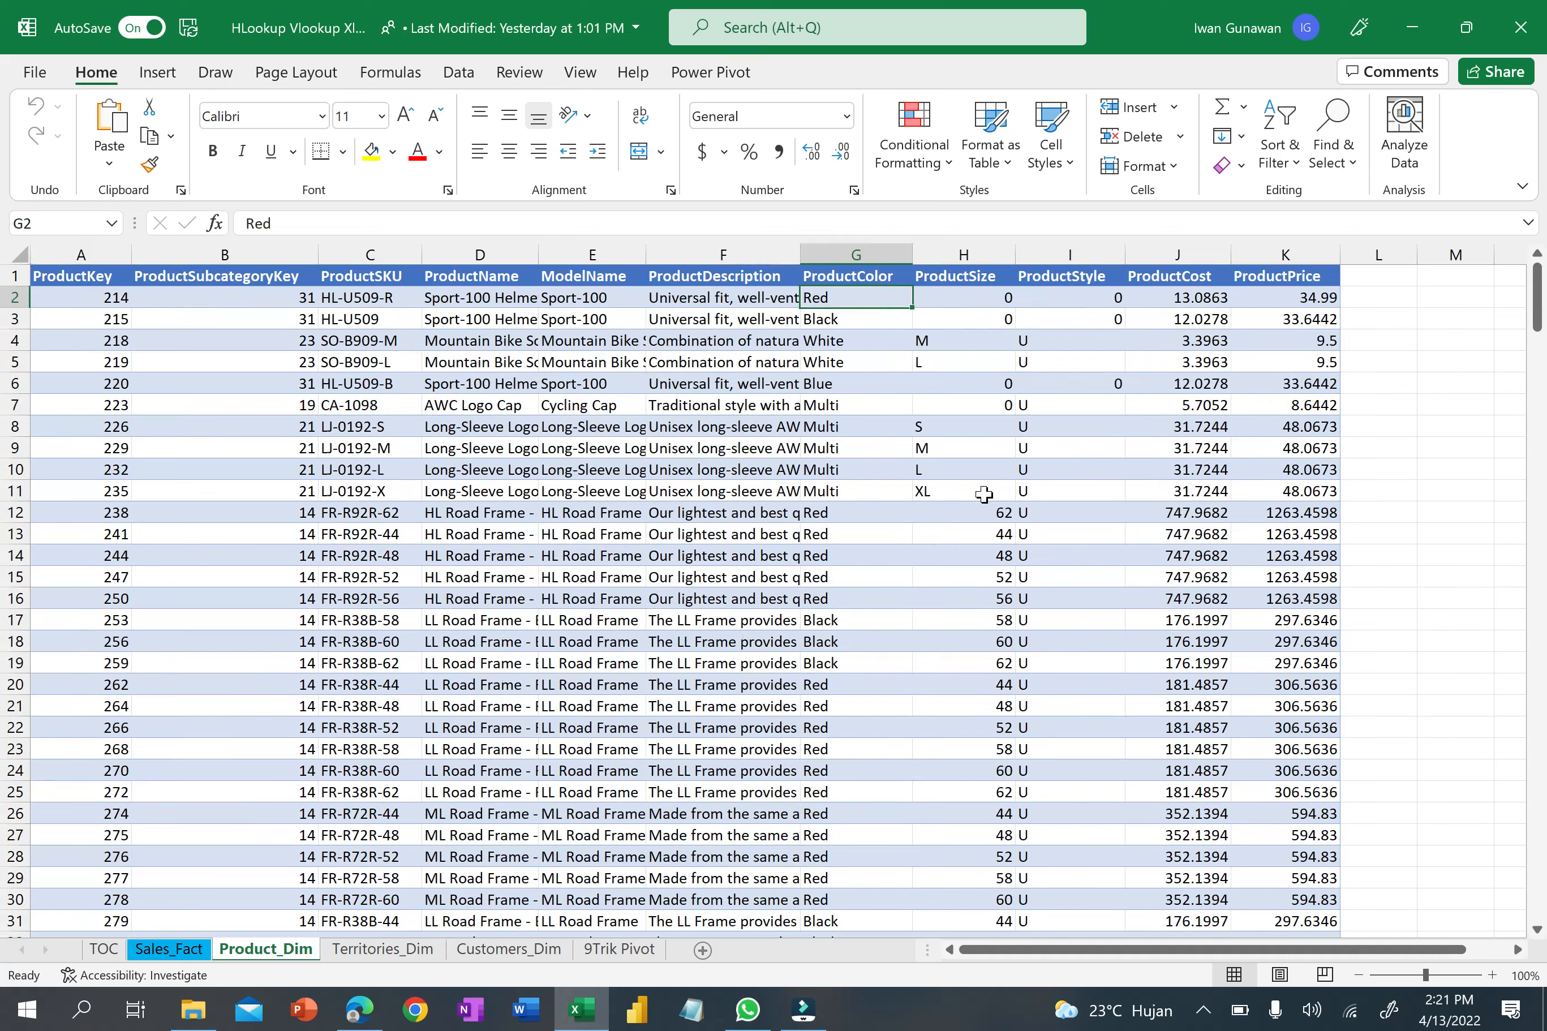
# Review the Region, Country and Continent values and the SalesTerritoryKey column of the vertical table on Territories_Dim.
pyautogui.click(384, 949)
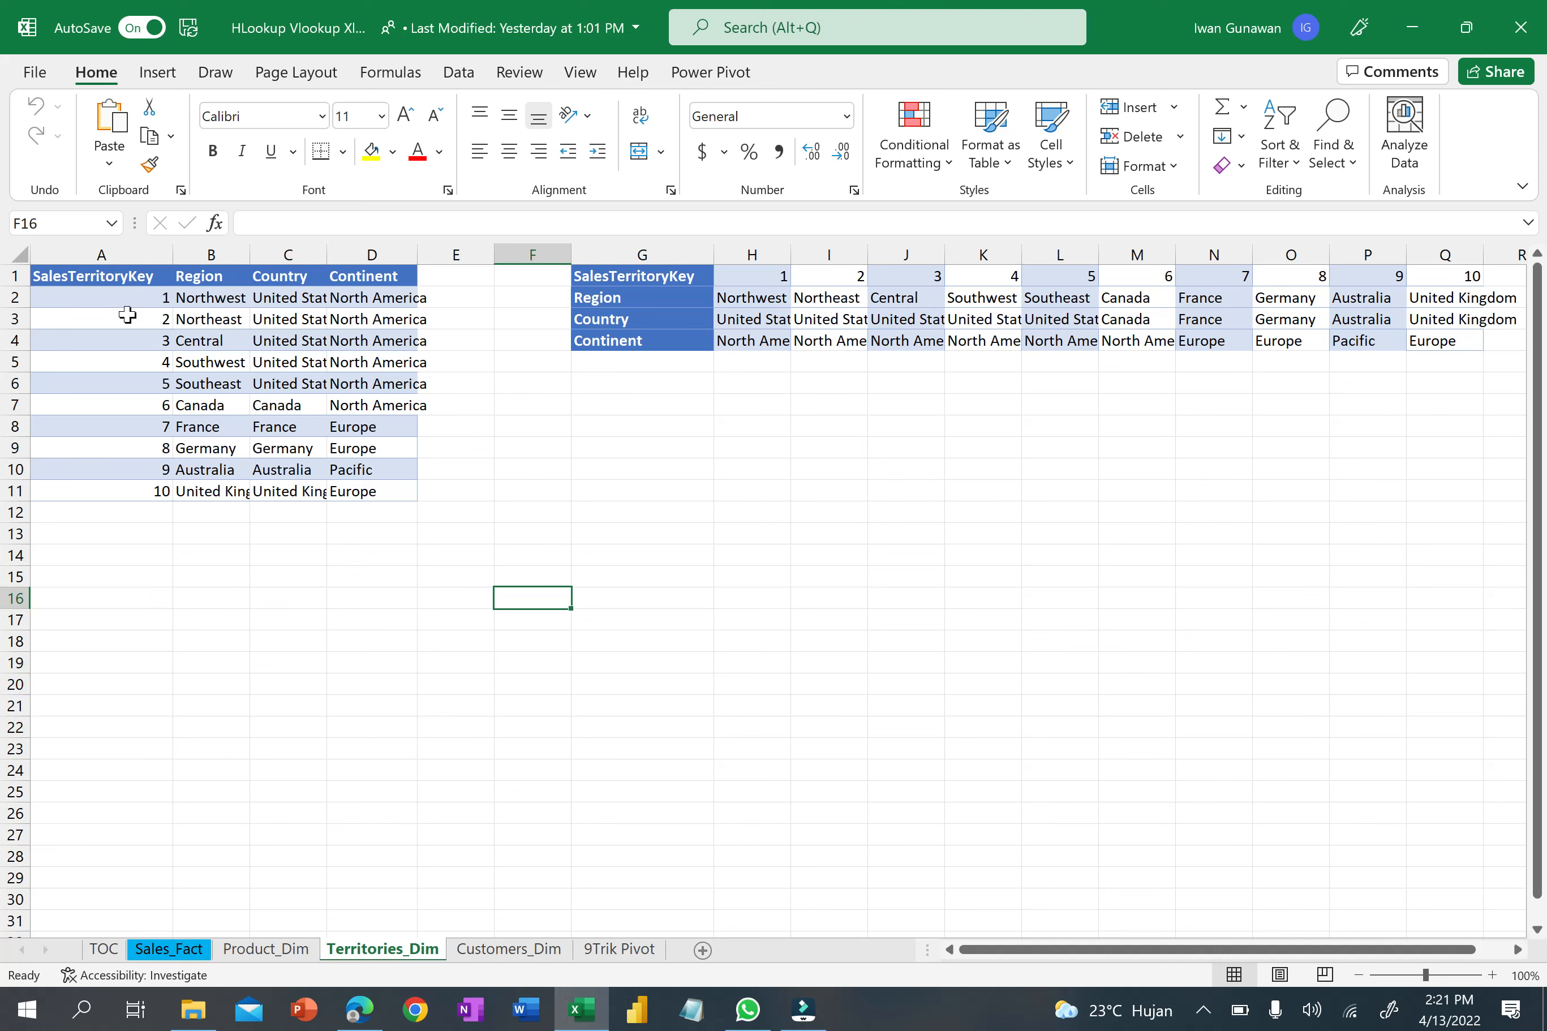
pyautogui.click(138, 299)
pyautogui.click(226, 295)
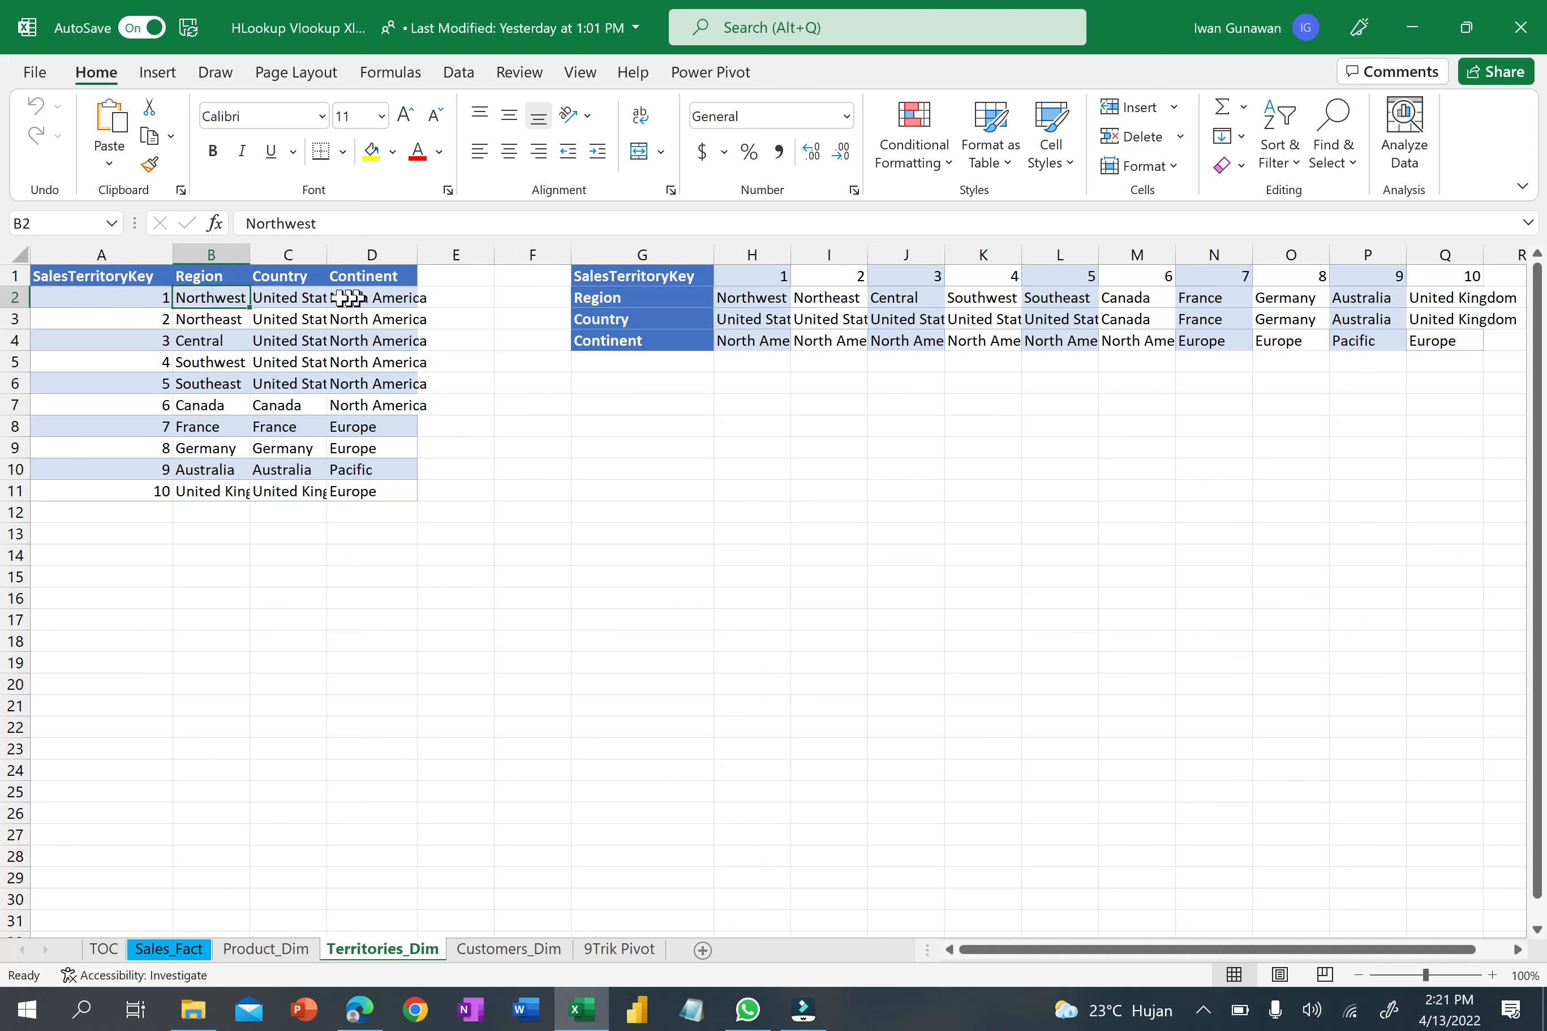
pyautogui.click(292, 297)
pyautogui.click(376, 298)
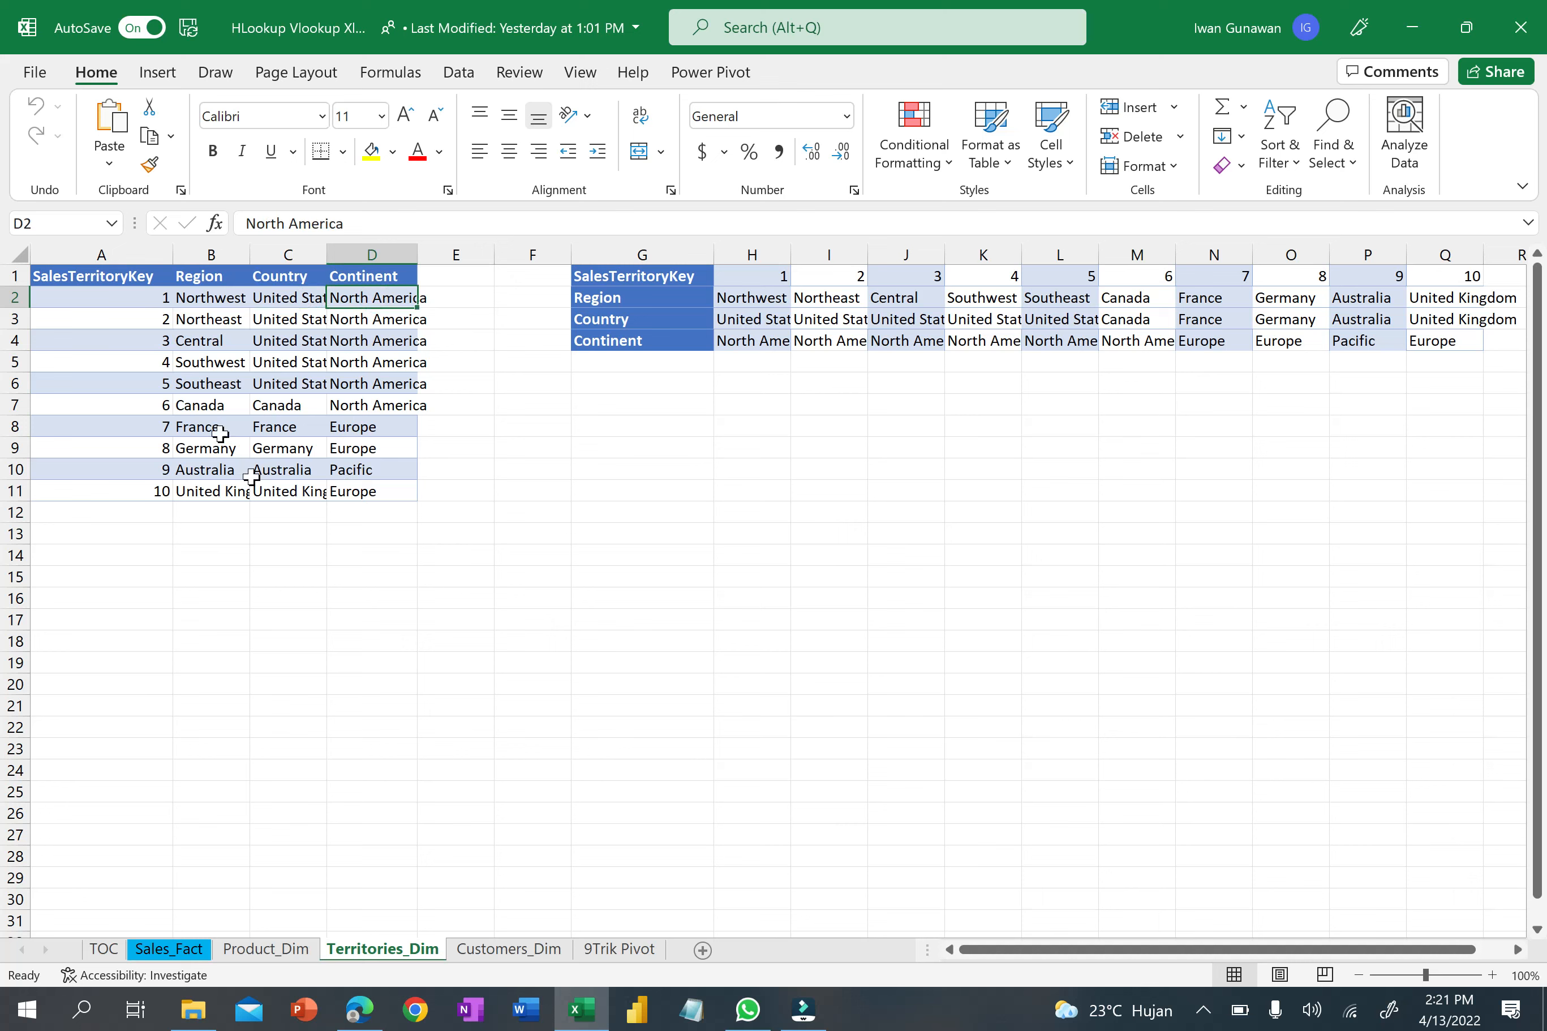
pyautogui.moveTo(140, 298); pyautogui.dragTo(131, 491)
pyautogui.click(435, 702)
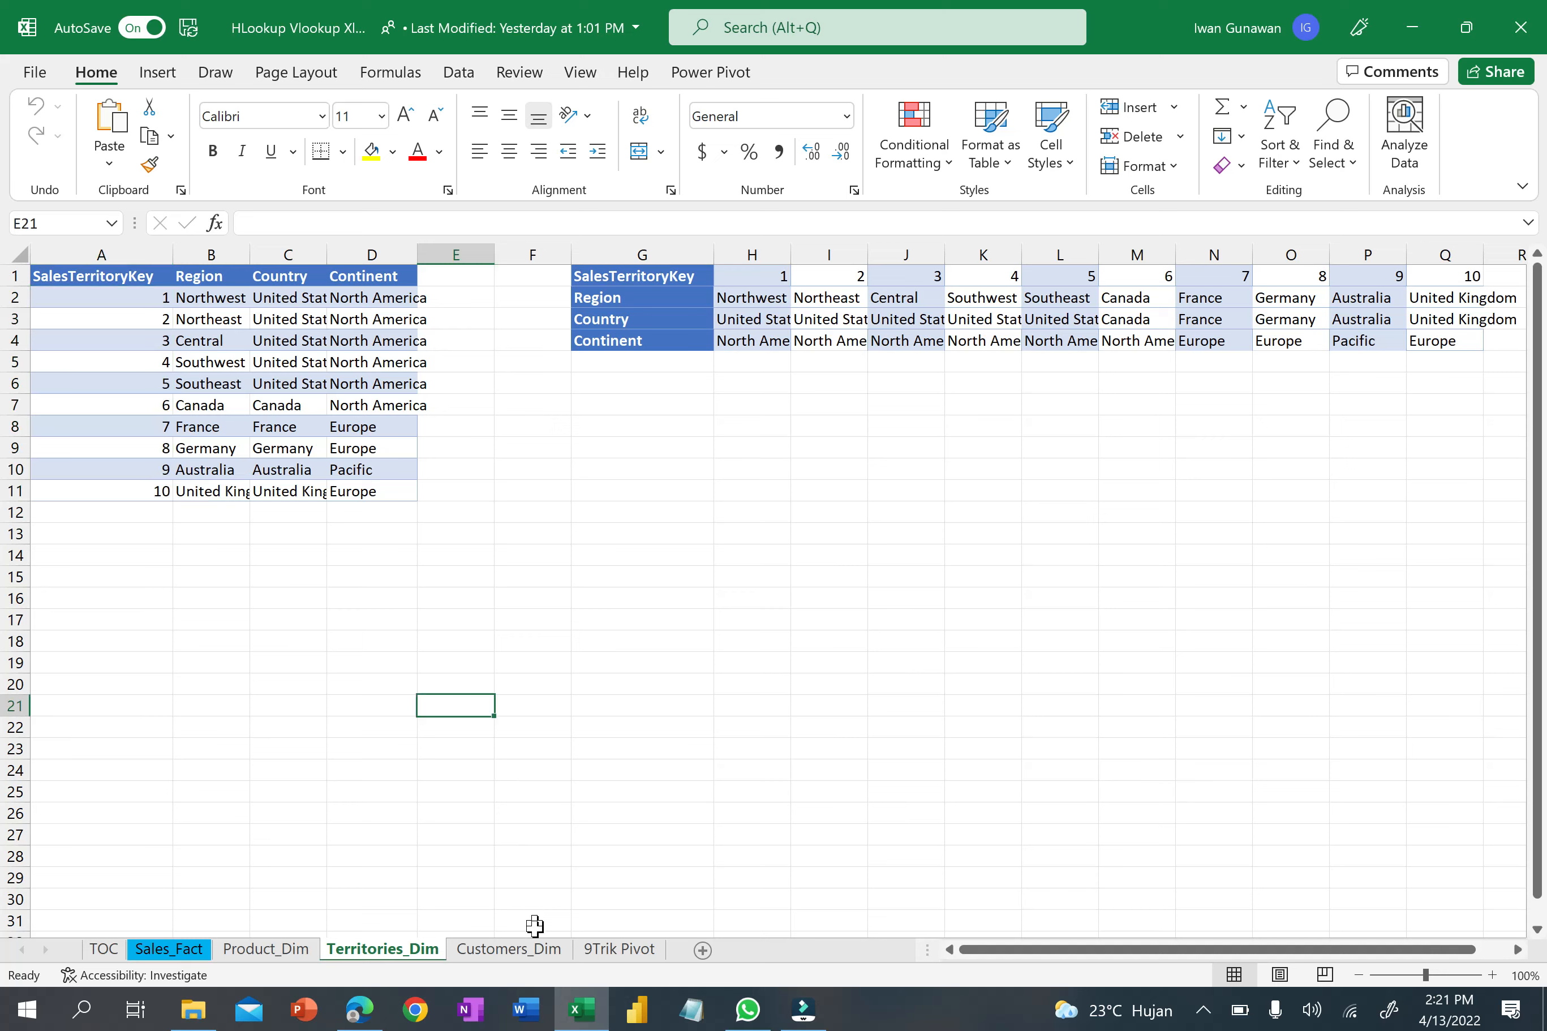
# Examine the CustomerKey column on the Customers_Dim sheet.
pyautogui.click(539, 949)
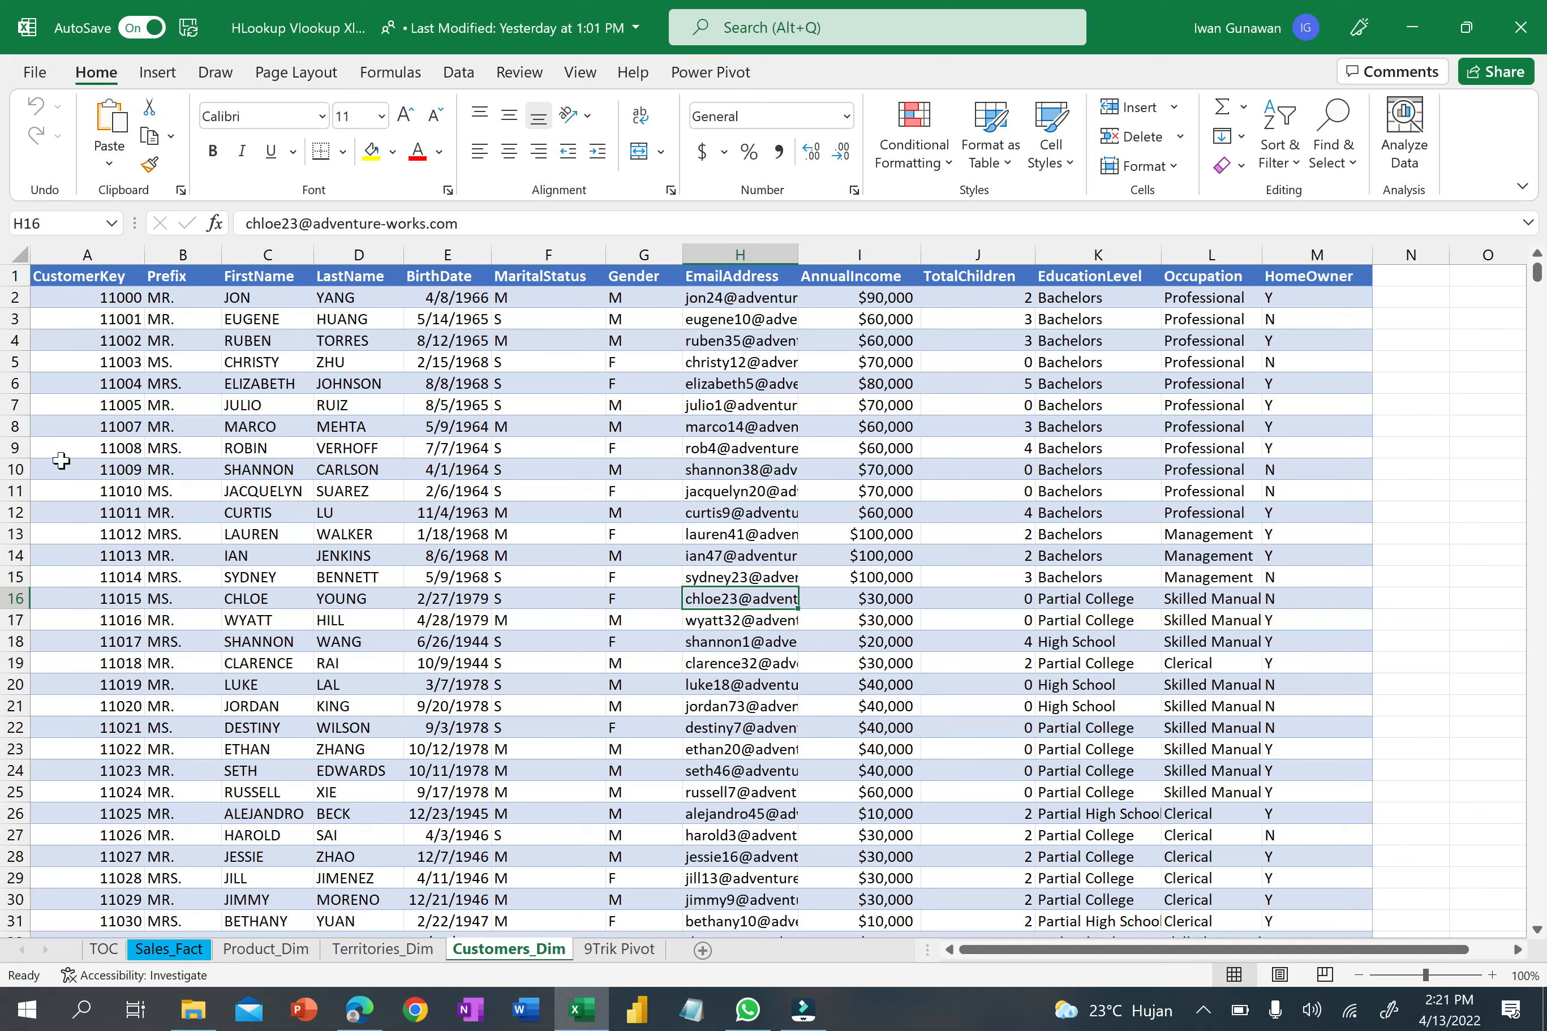
pyautogui.click(106, 302)
pyautogui.moveTo(103, 347); pyautogui.dragTo(103, 470)
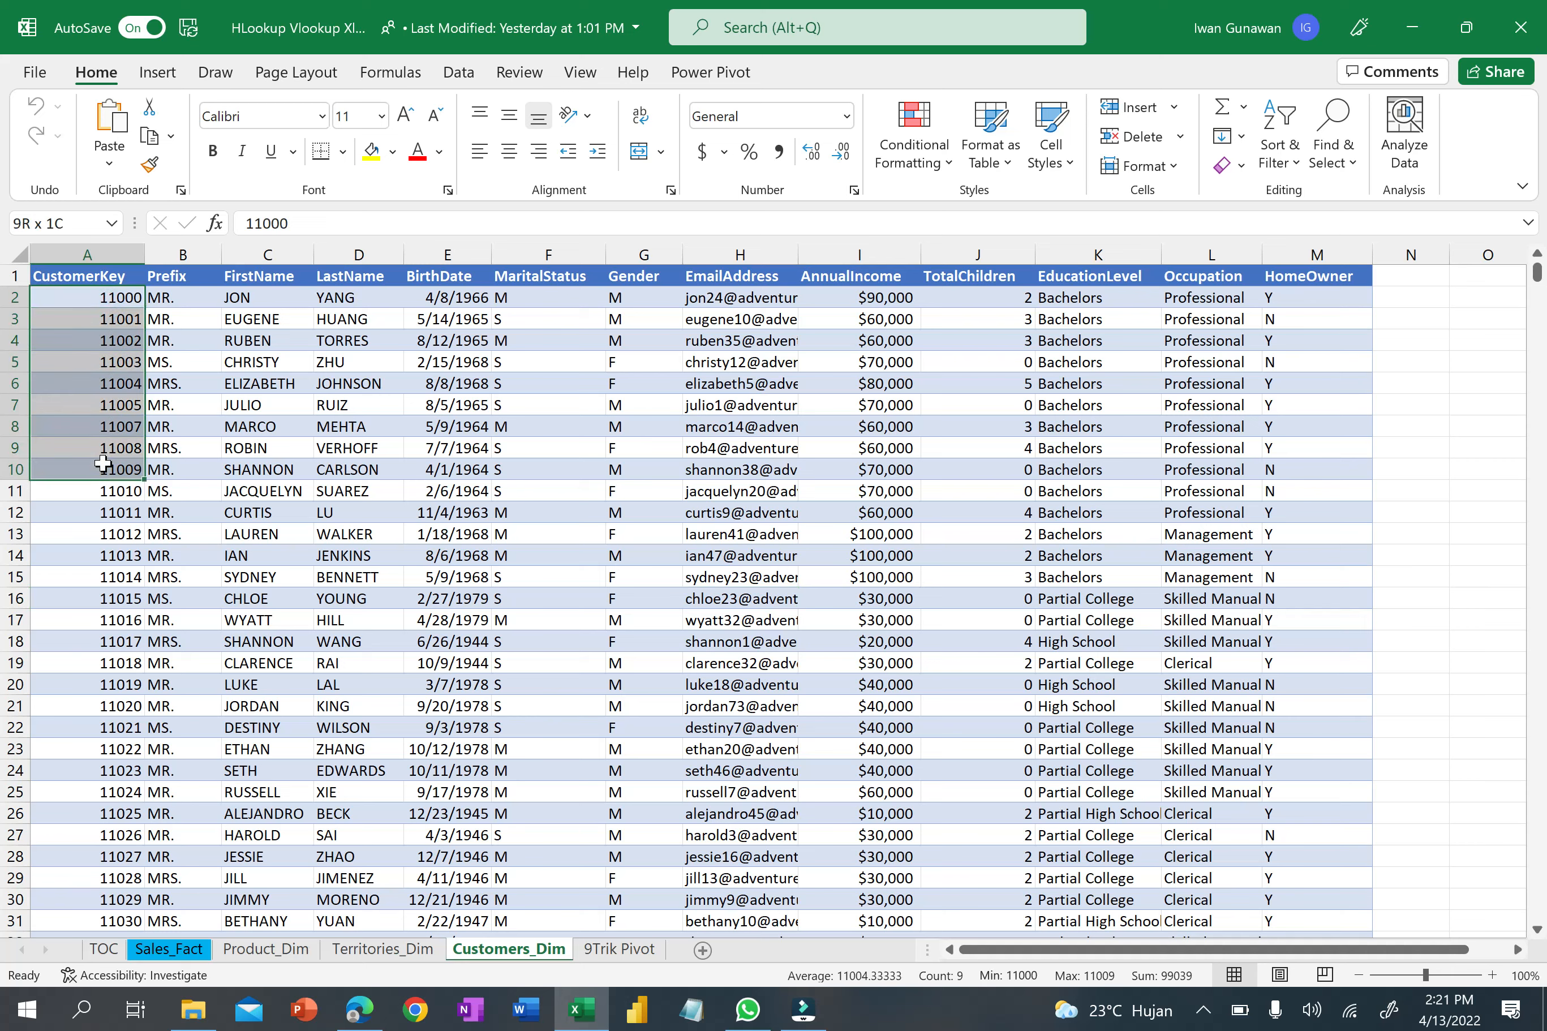
pyautogui.click(103, 404)
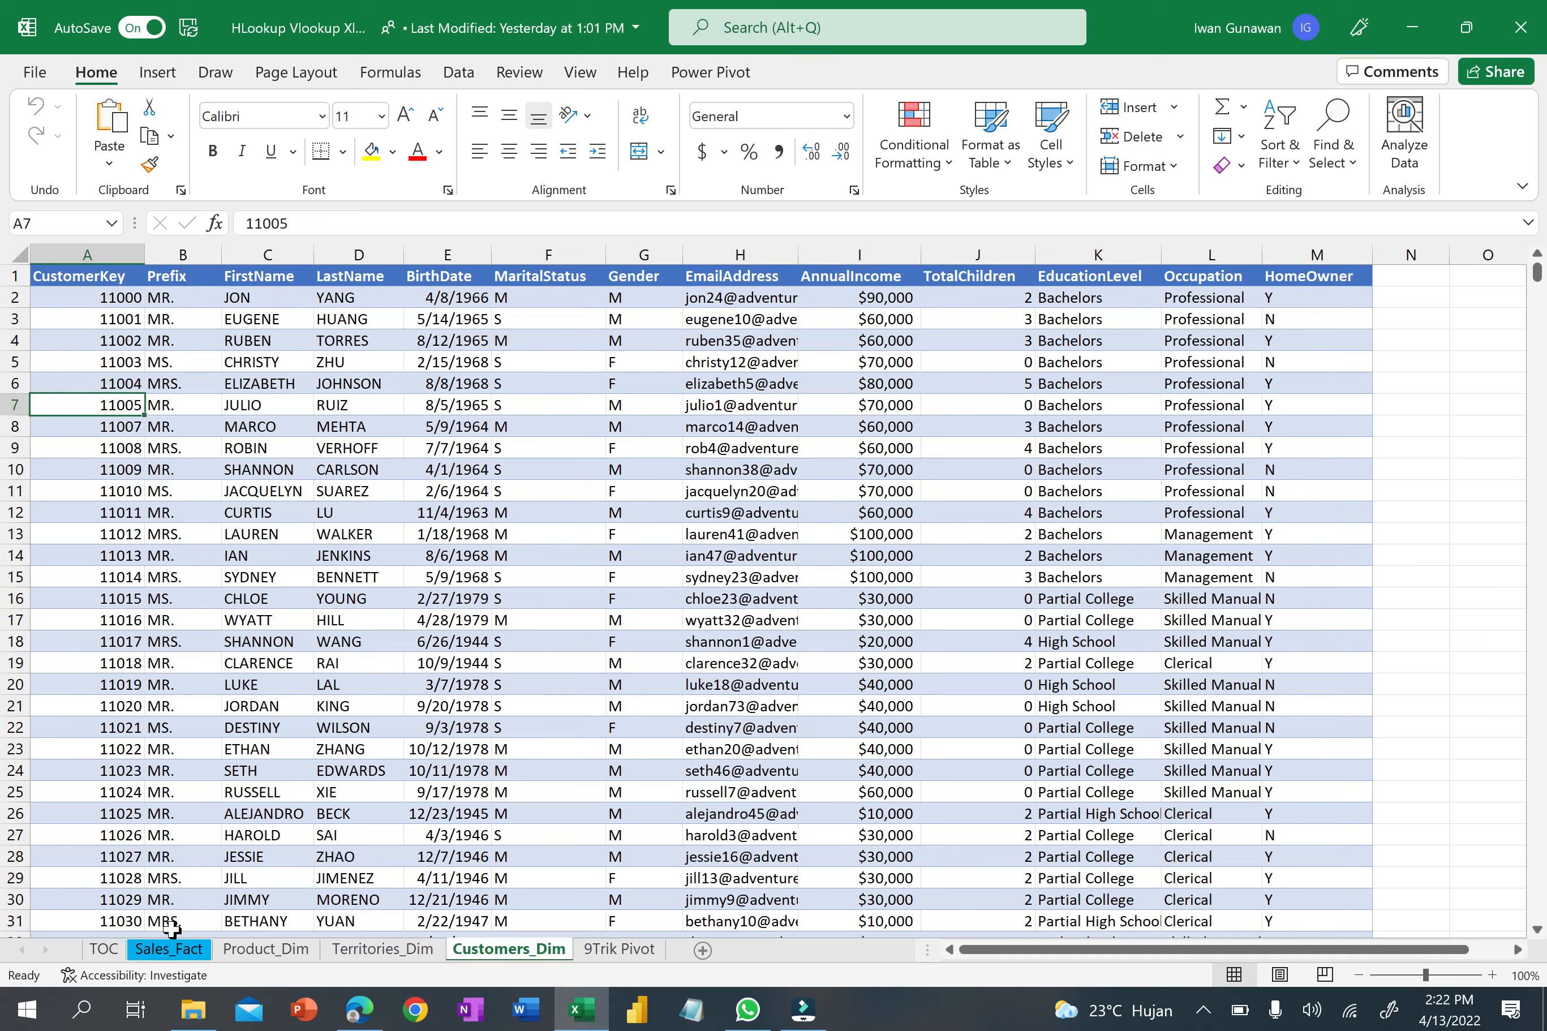
# On Sales_Fact, clear all formulas in the Region and xRegion columns from row 2 down, keeping the headers.
pyautogui.click(172, 951)
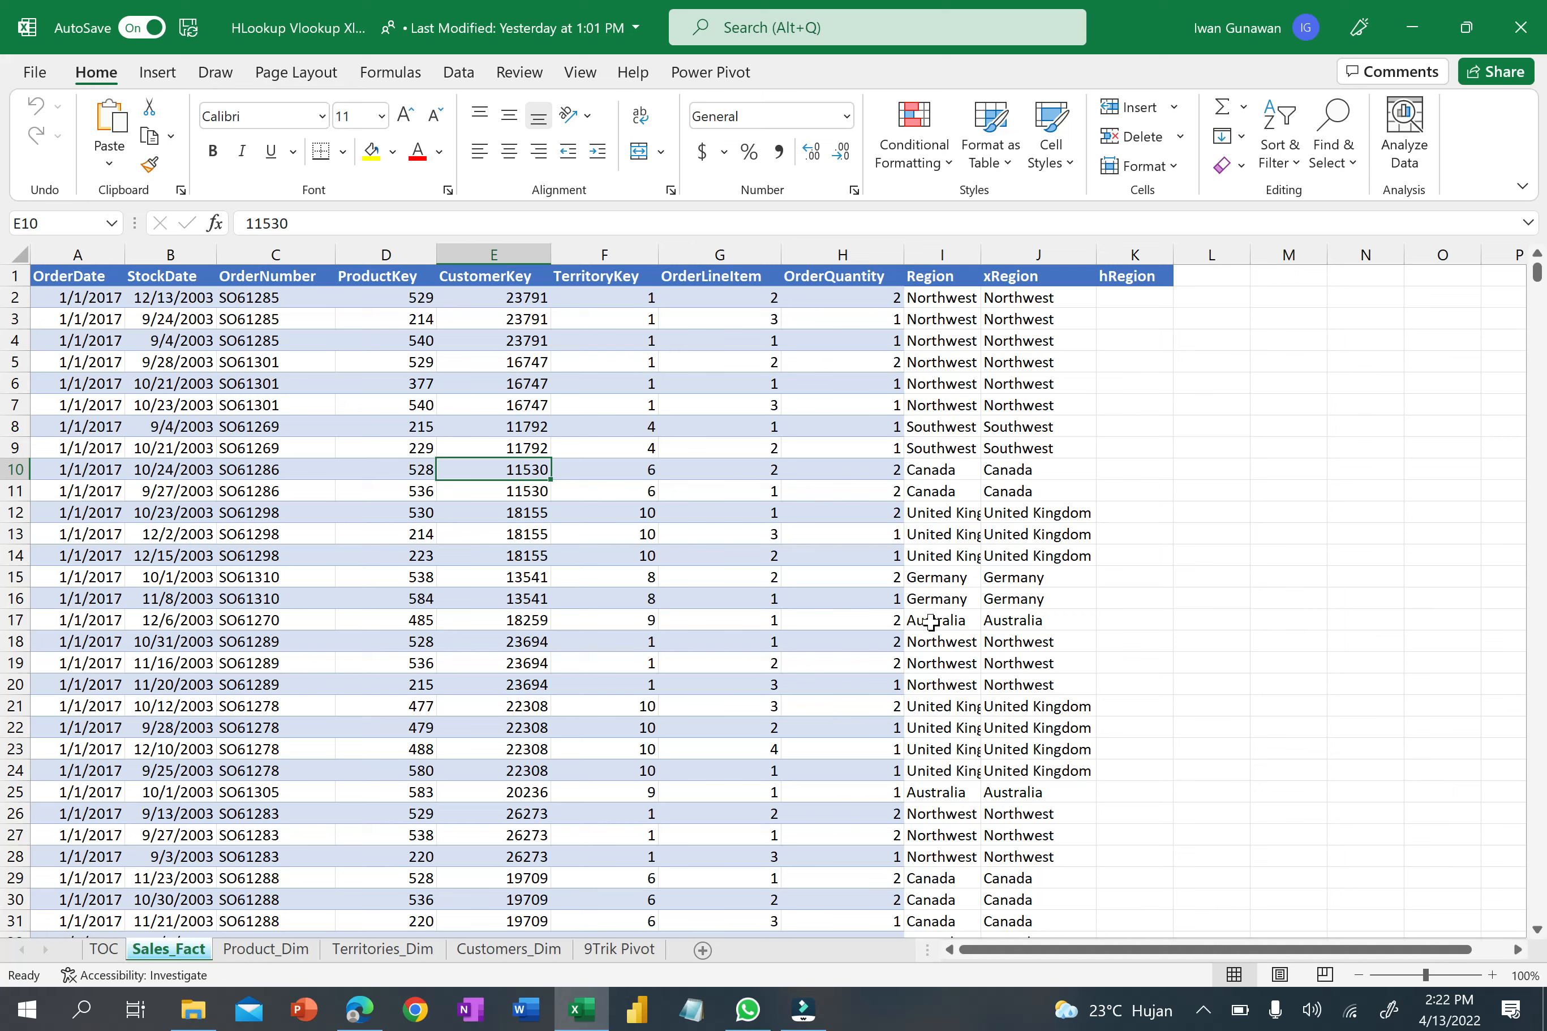
pyautogui.click(935, 296)
pyautogui.hotkey('shift', 'Right')
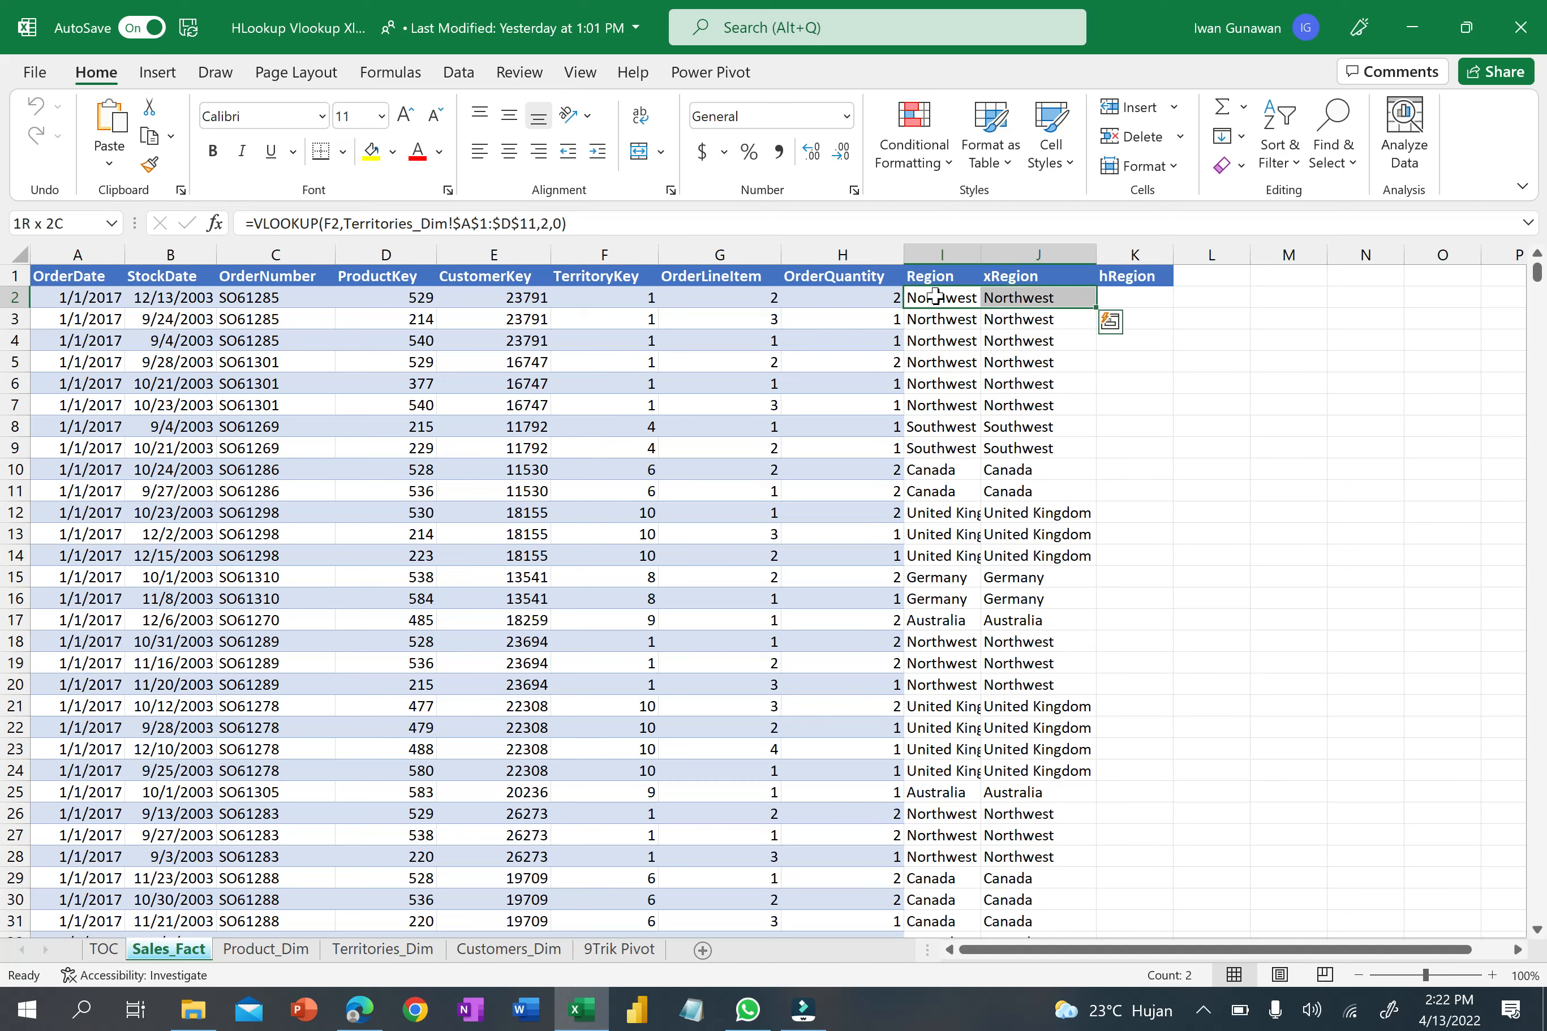
pyautogui.hotkey('ctrl', 'shift', 'Down')
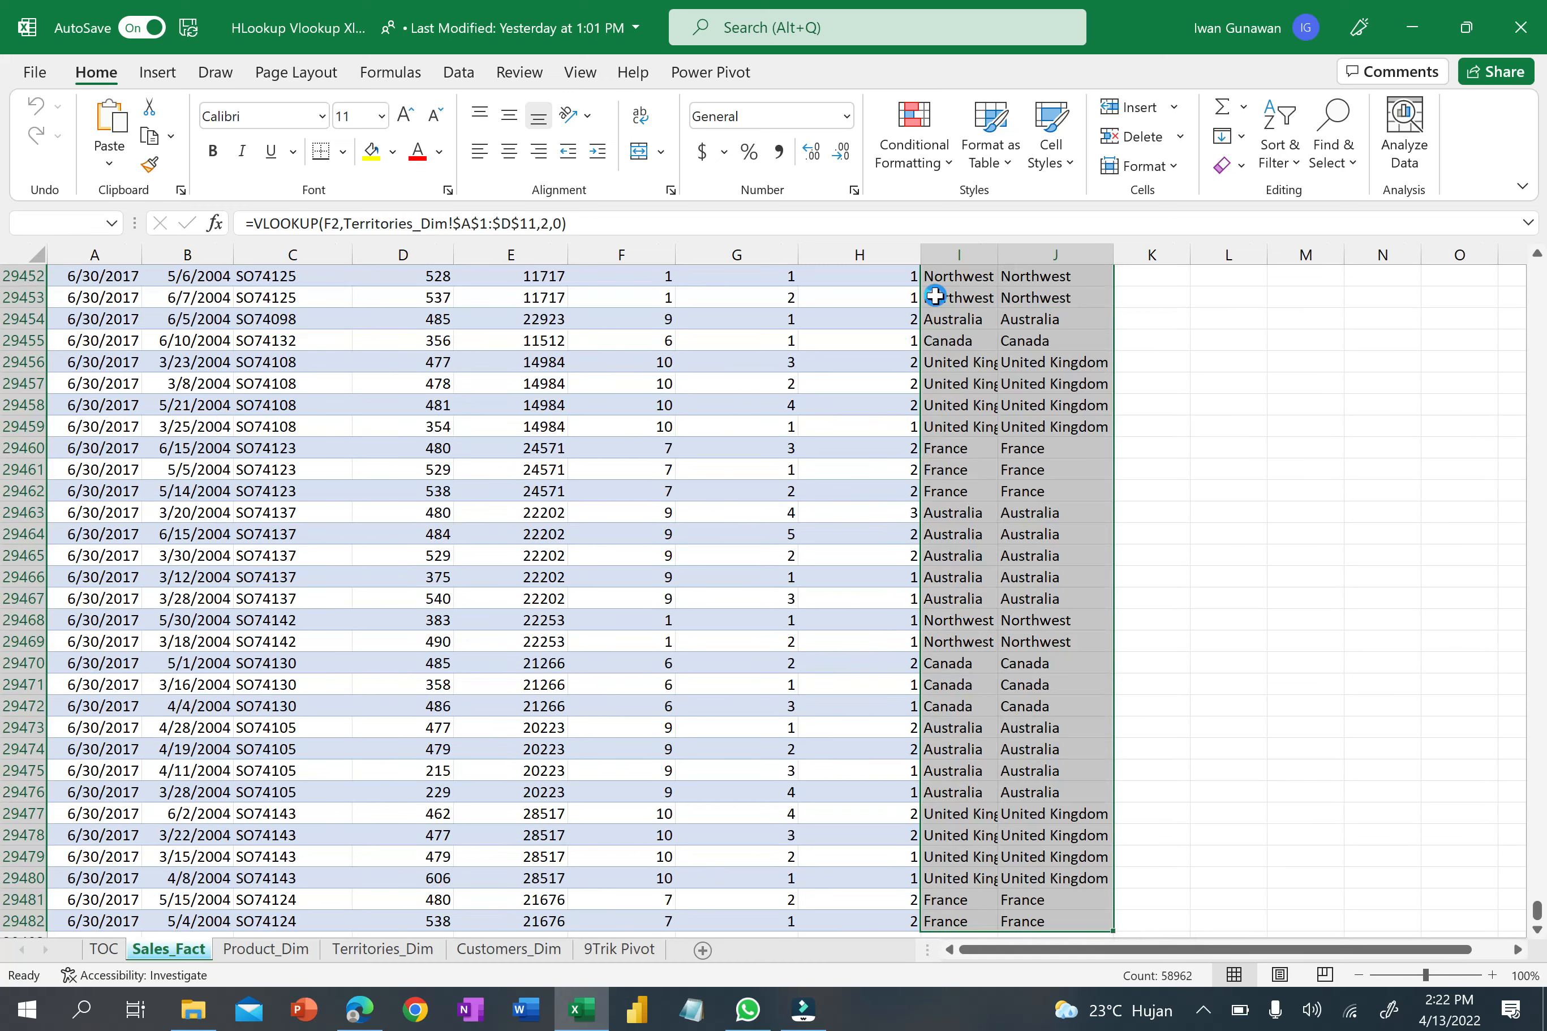
pyautogui.press('Delete')
pyautogui.hotkey('ctrl', 'BackSpace')
pyautogui.press('Left')
pyautogui.press('Right')
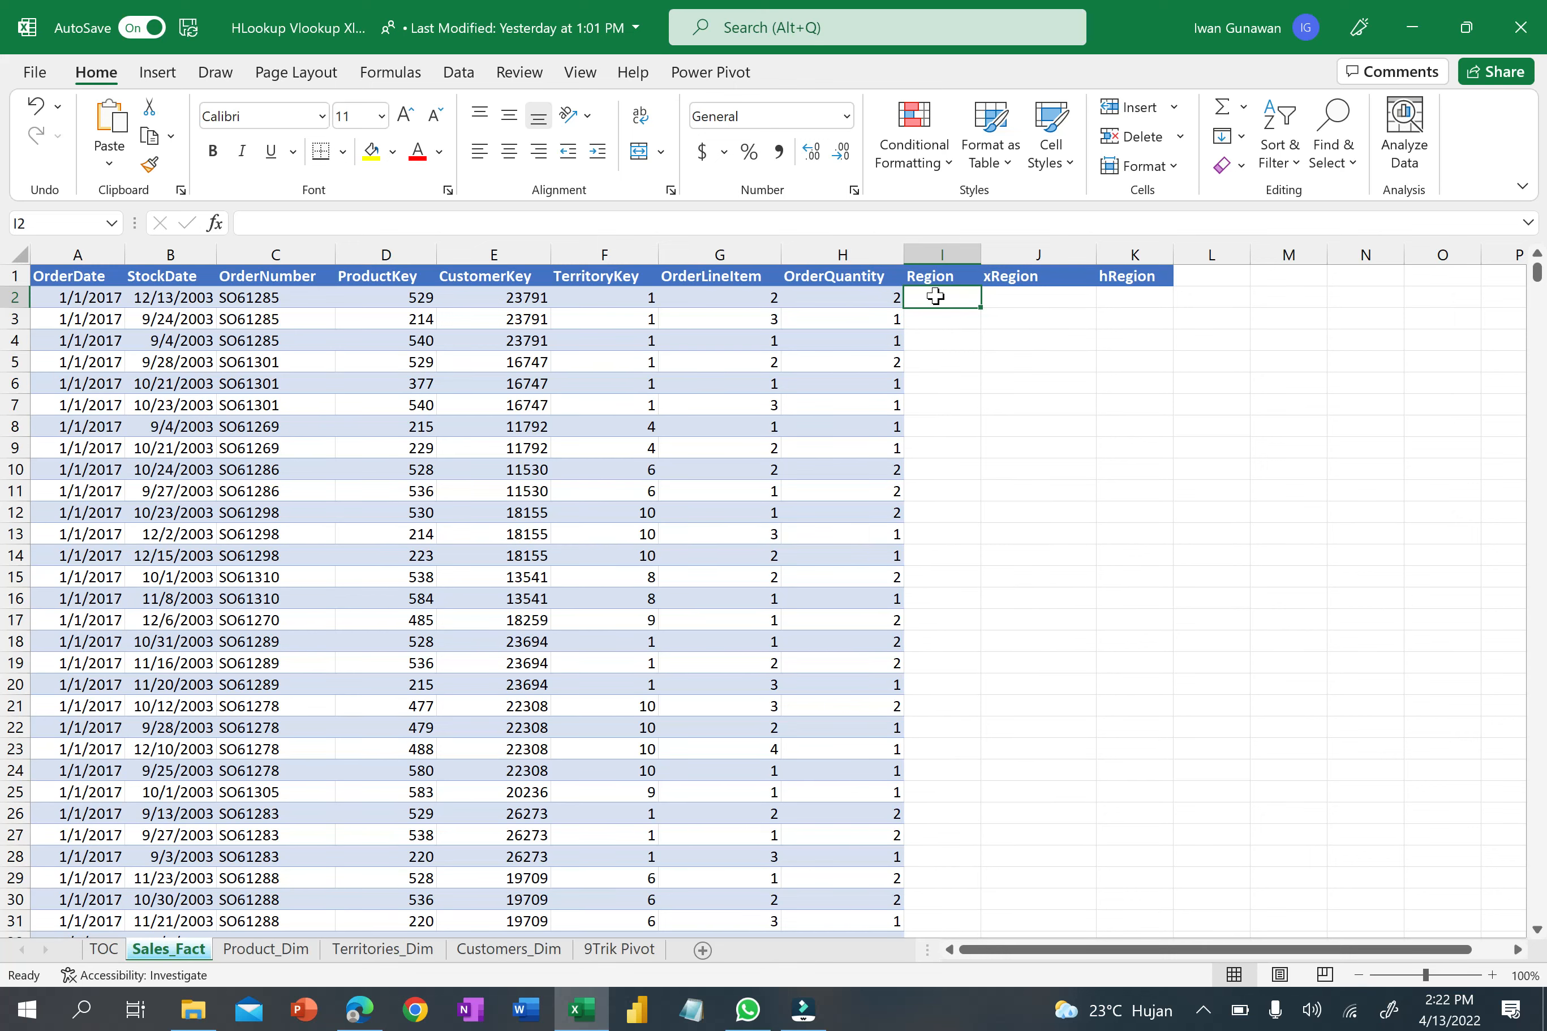
# Compare TerritoryKey on Sales_Fact with the SalesTerritoryKey and Region columns of the vertical table on Territories_Dim.
pyautogui.click(392, 951)
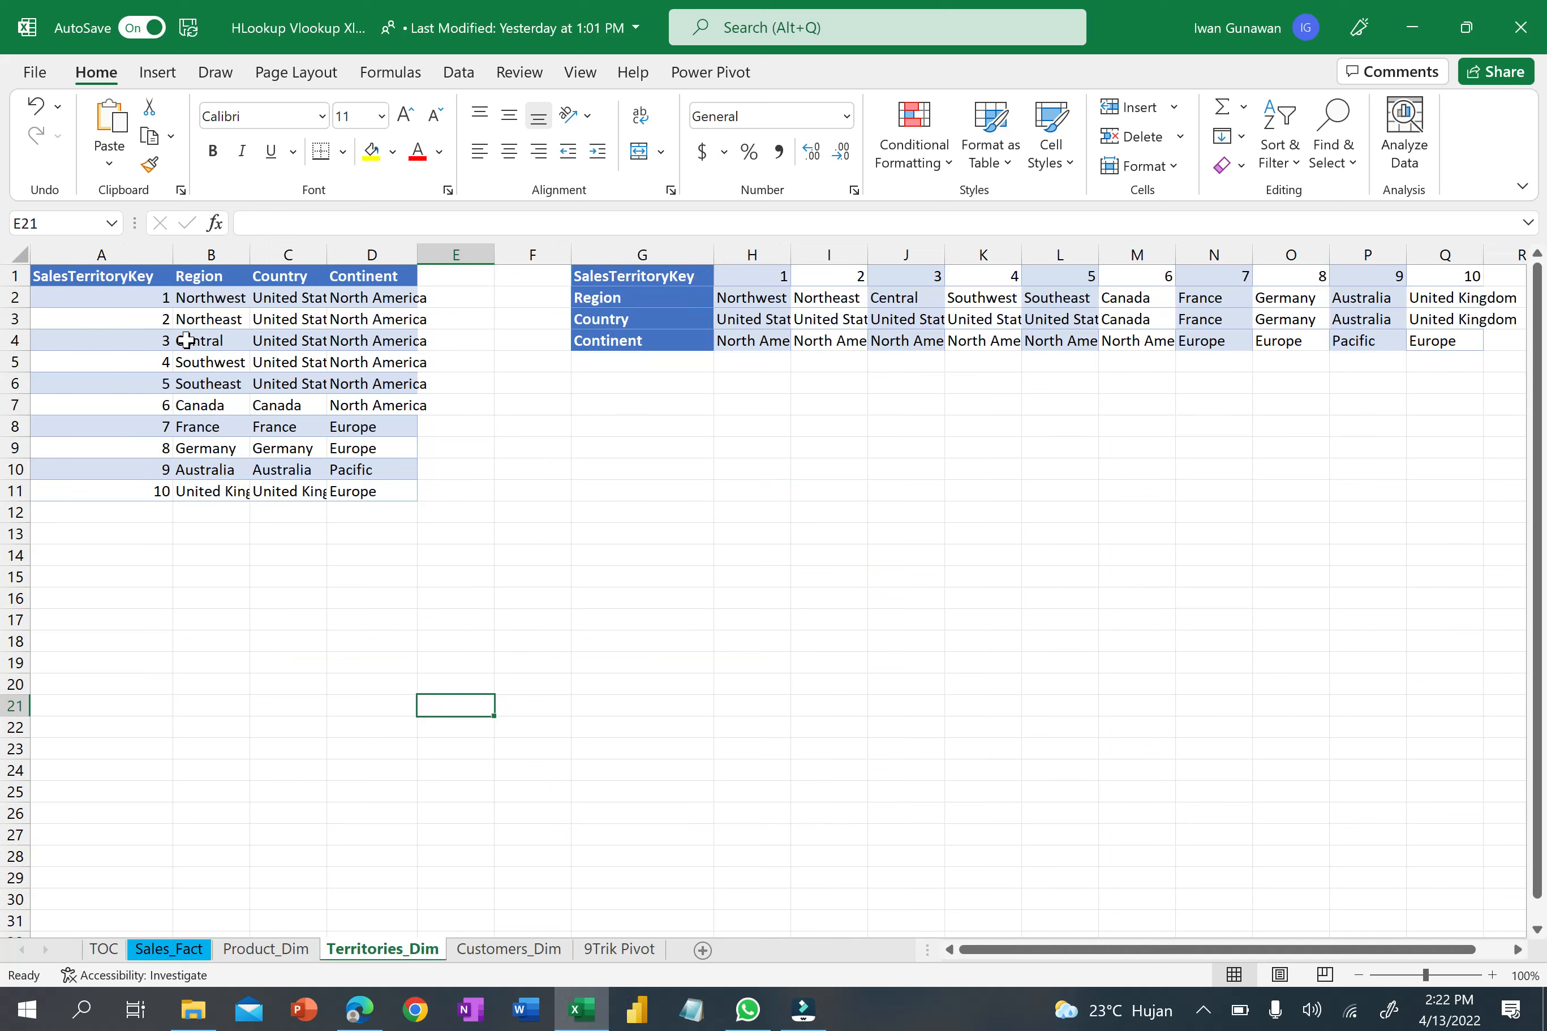
pyautogui.moveTo(200, 304); pyautogui.dragTo(216, 479)
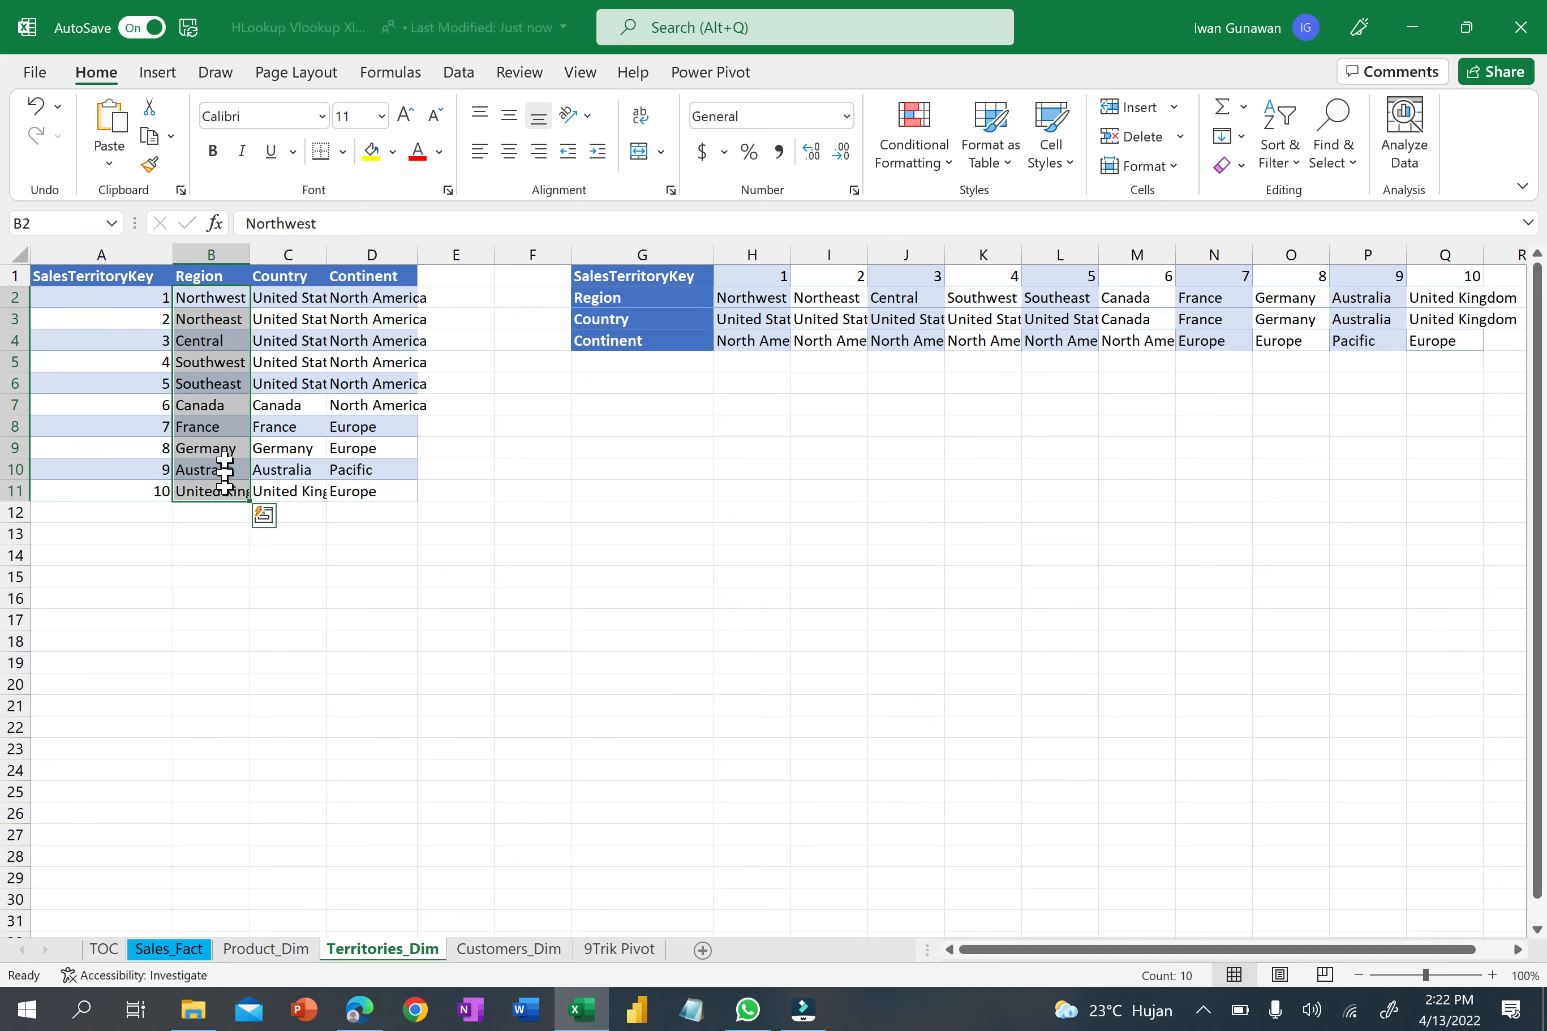
pyautogui.click(175, 951)
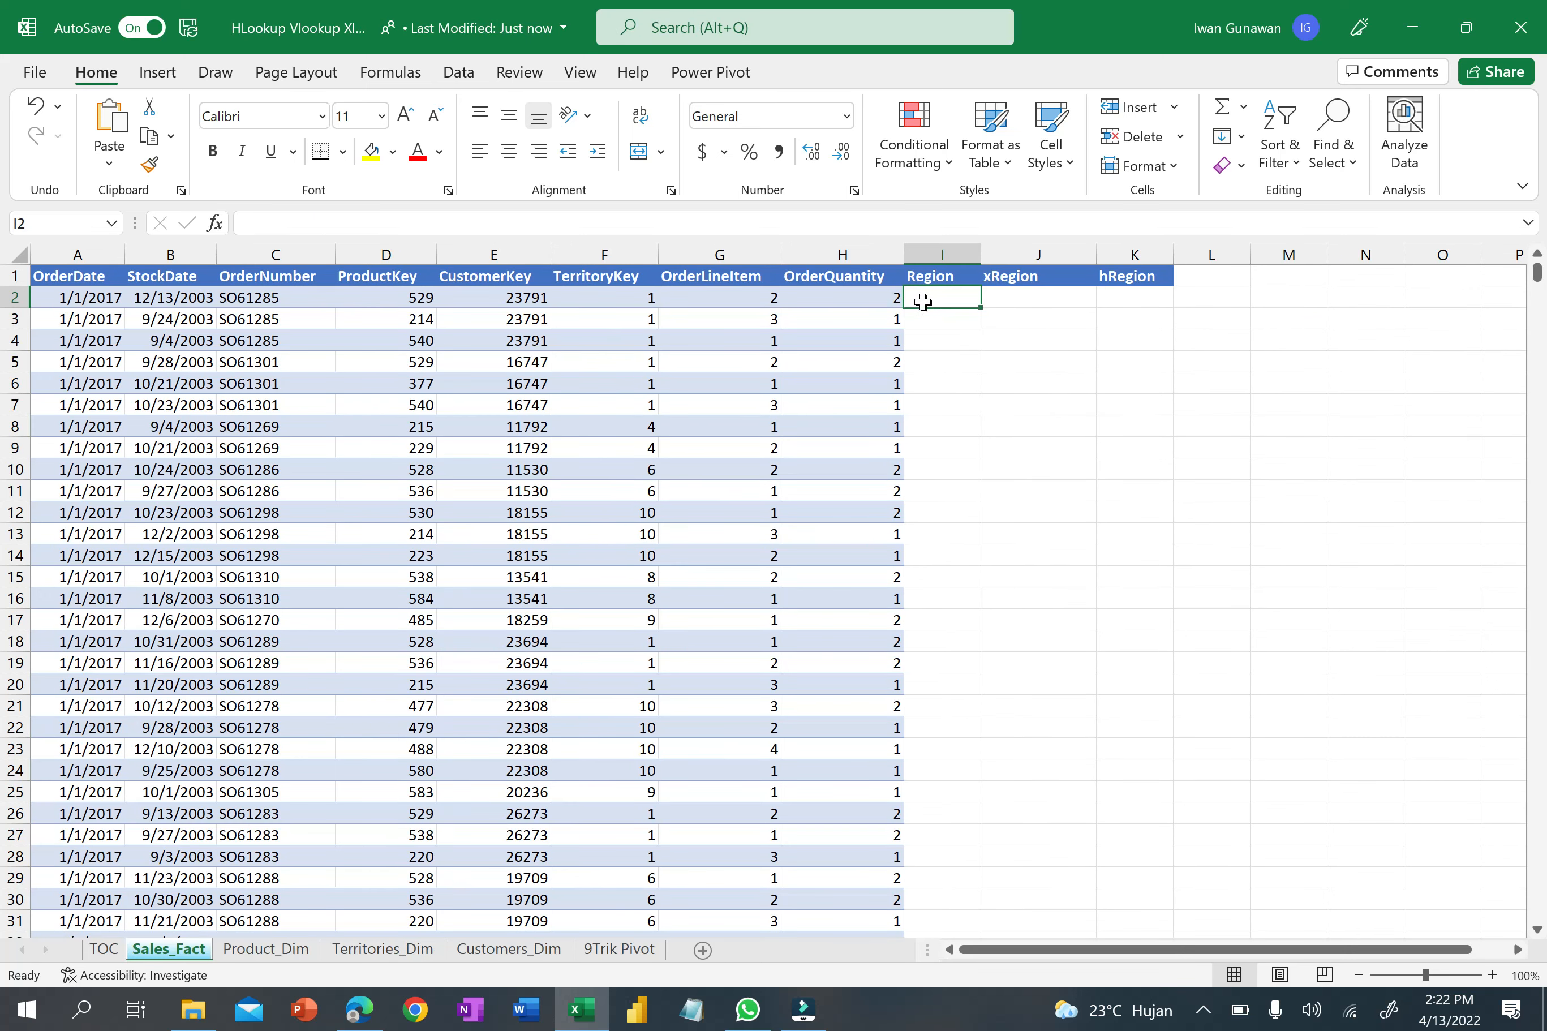
pyautogui.click(618, 294)
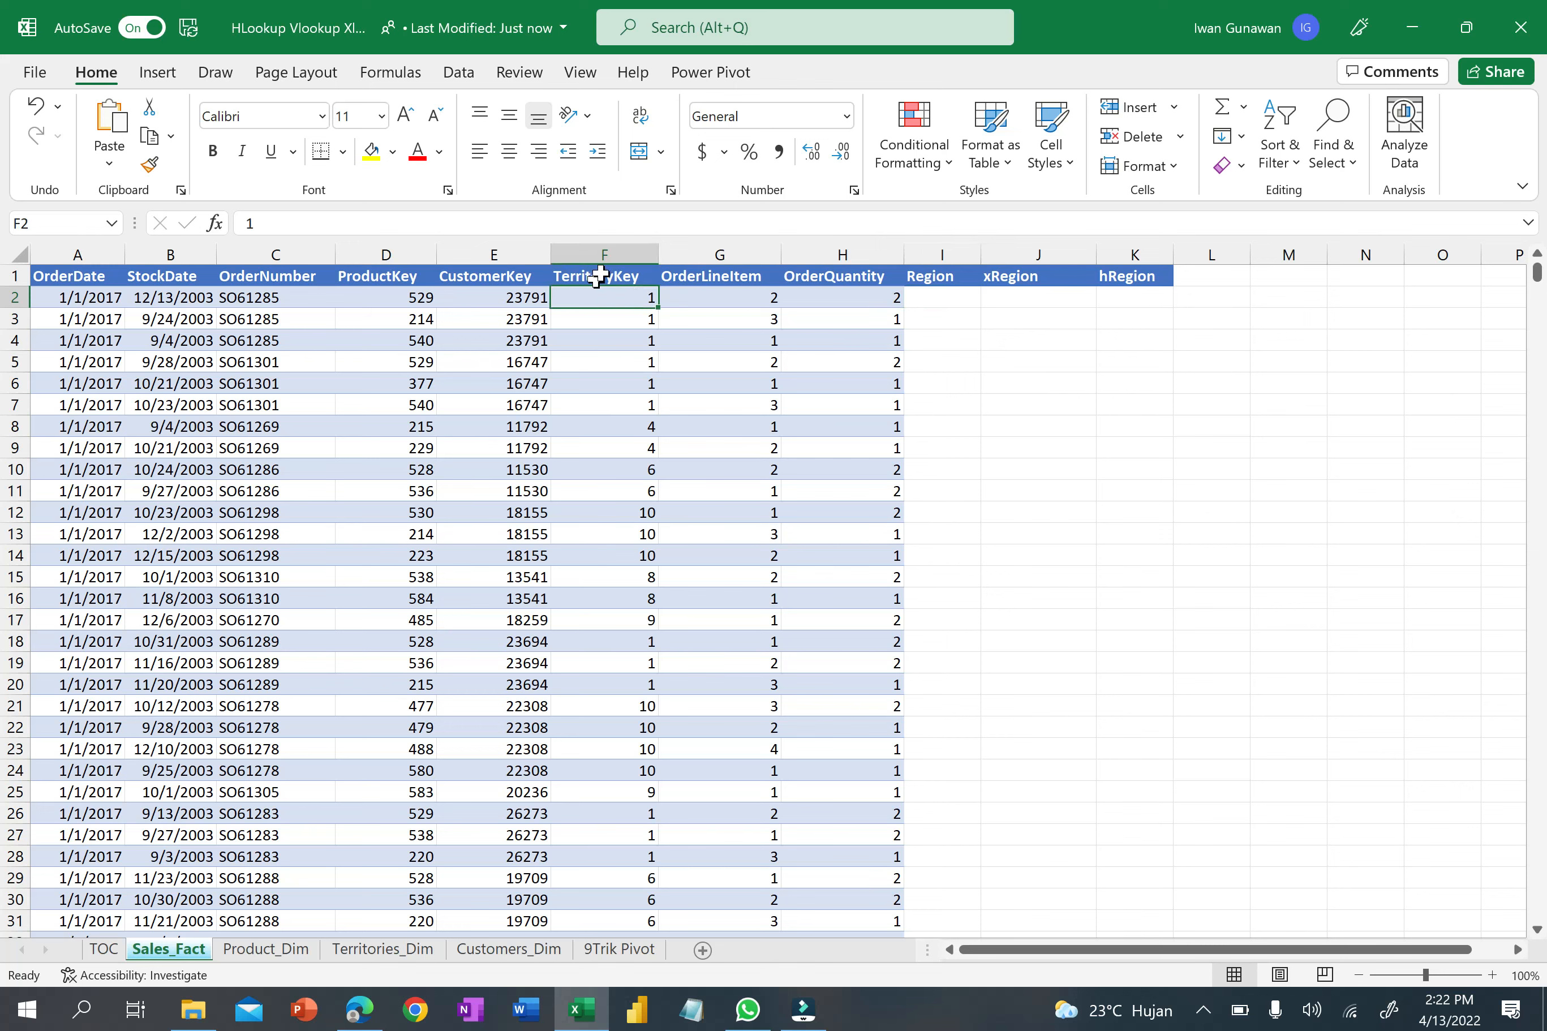
pyautogui.click(351, 959)
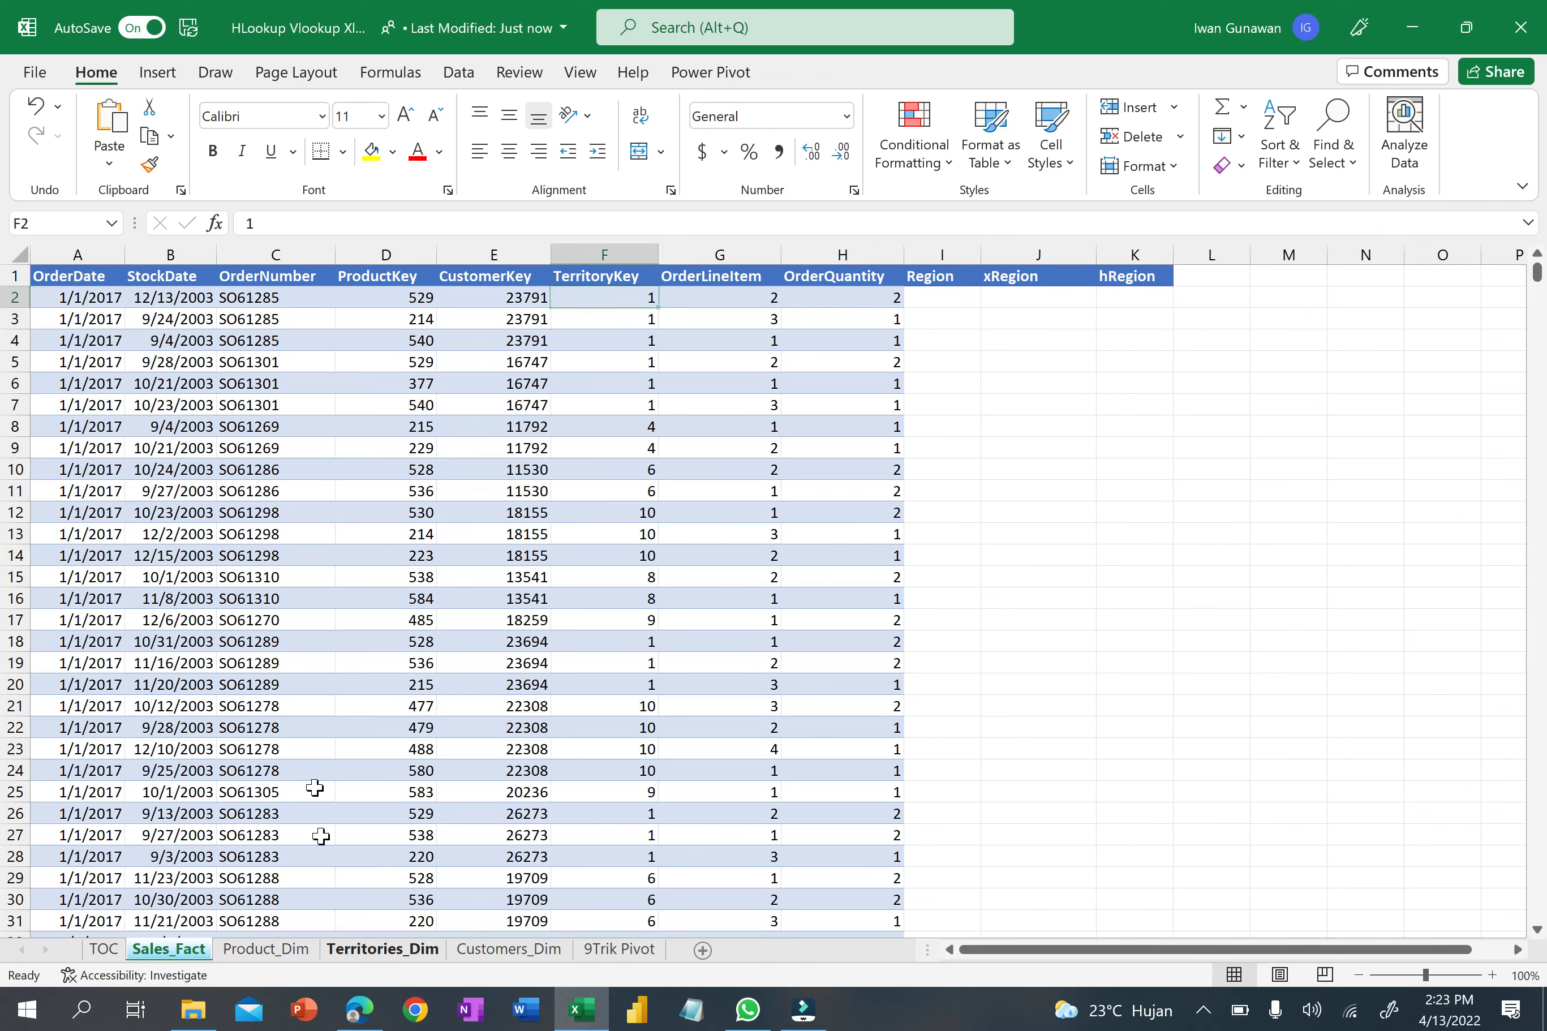
pyautogui.moveTo(138, 300); pyautogui.dragTo(121, 487)
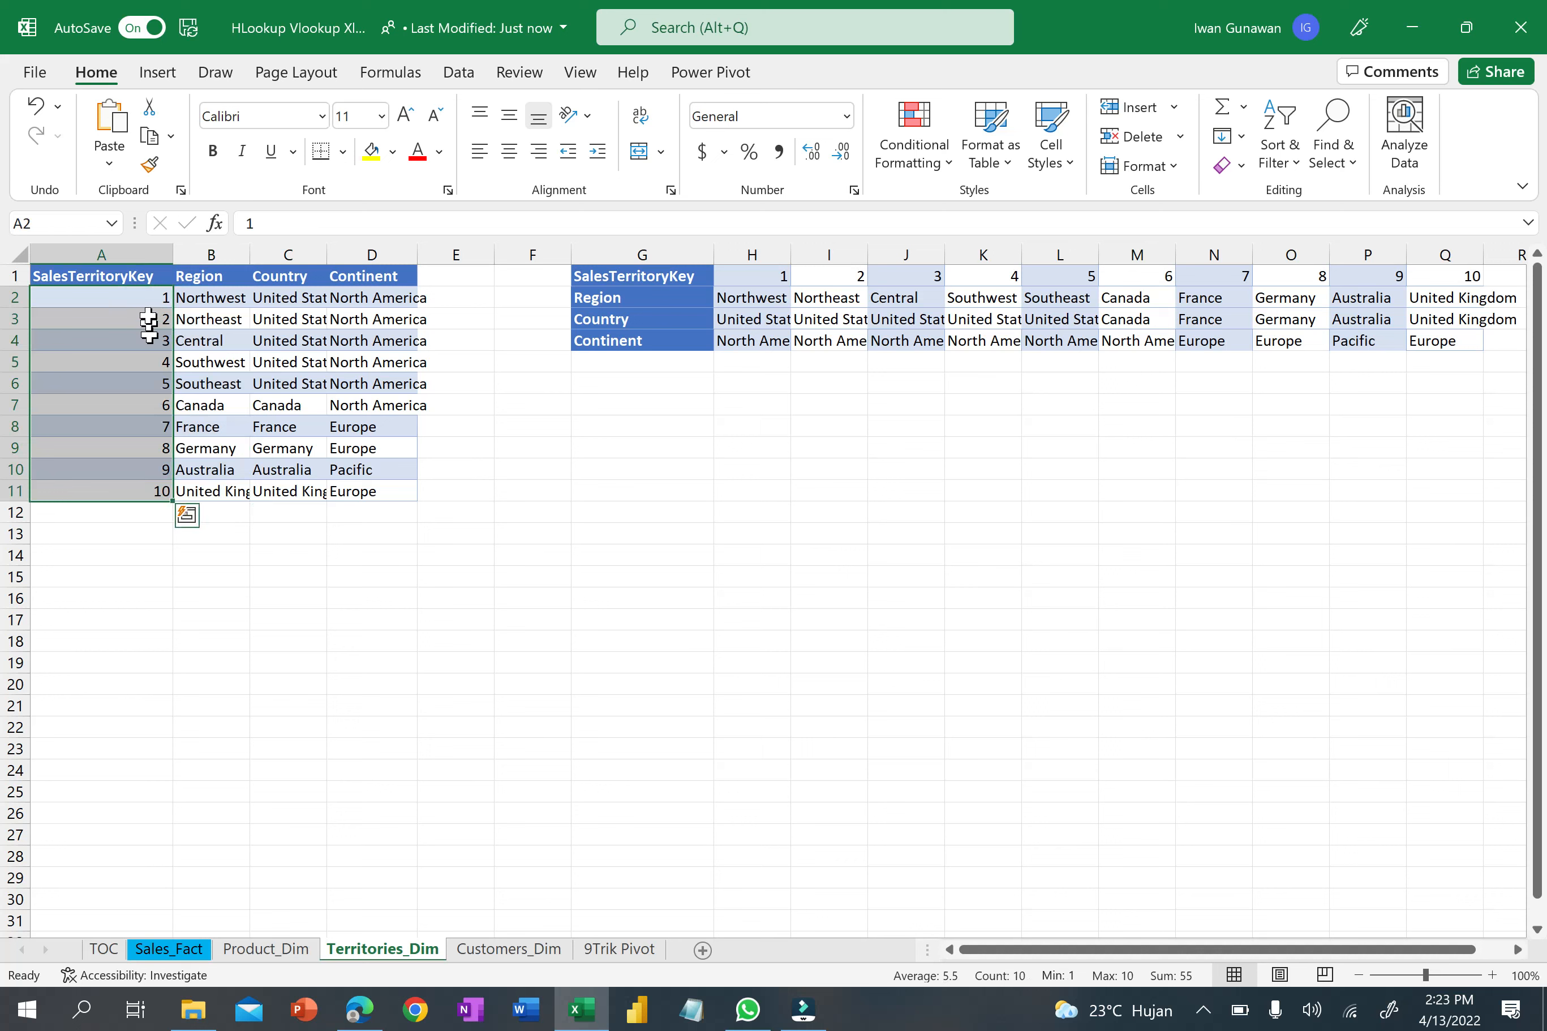
pyautogui.click(140, 302)
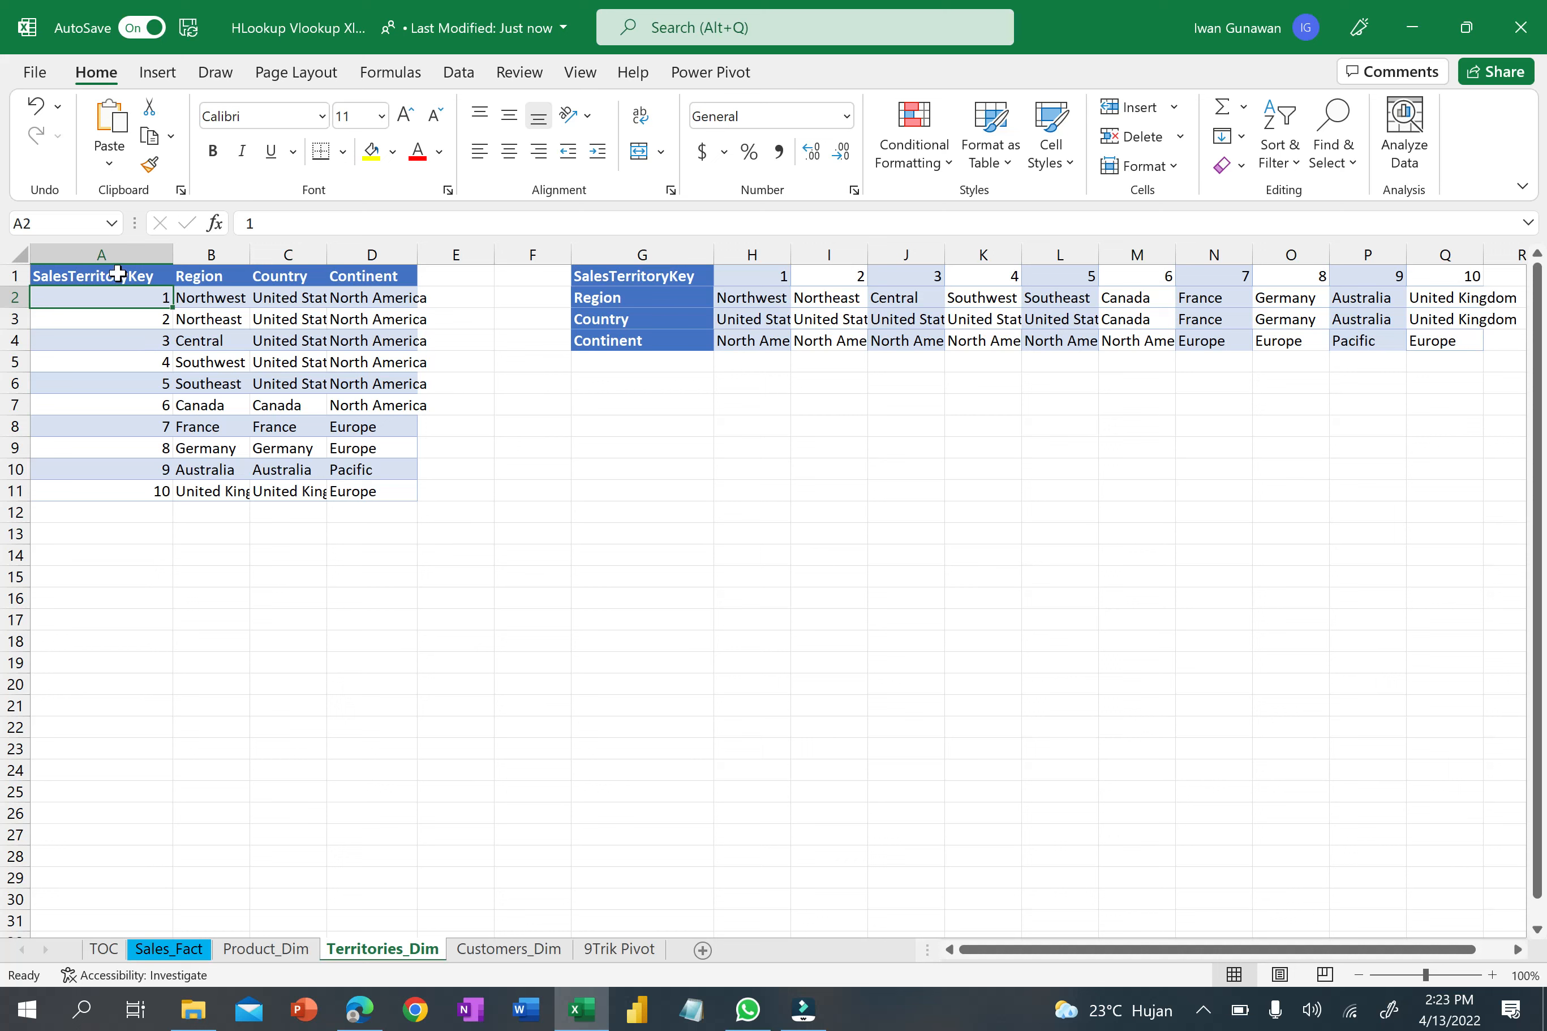
pyautogui.moveTo(111, 278); pyautogui.dragTo(115, 492)
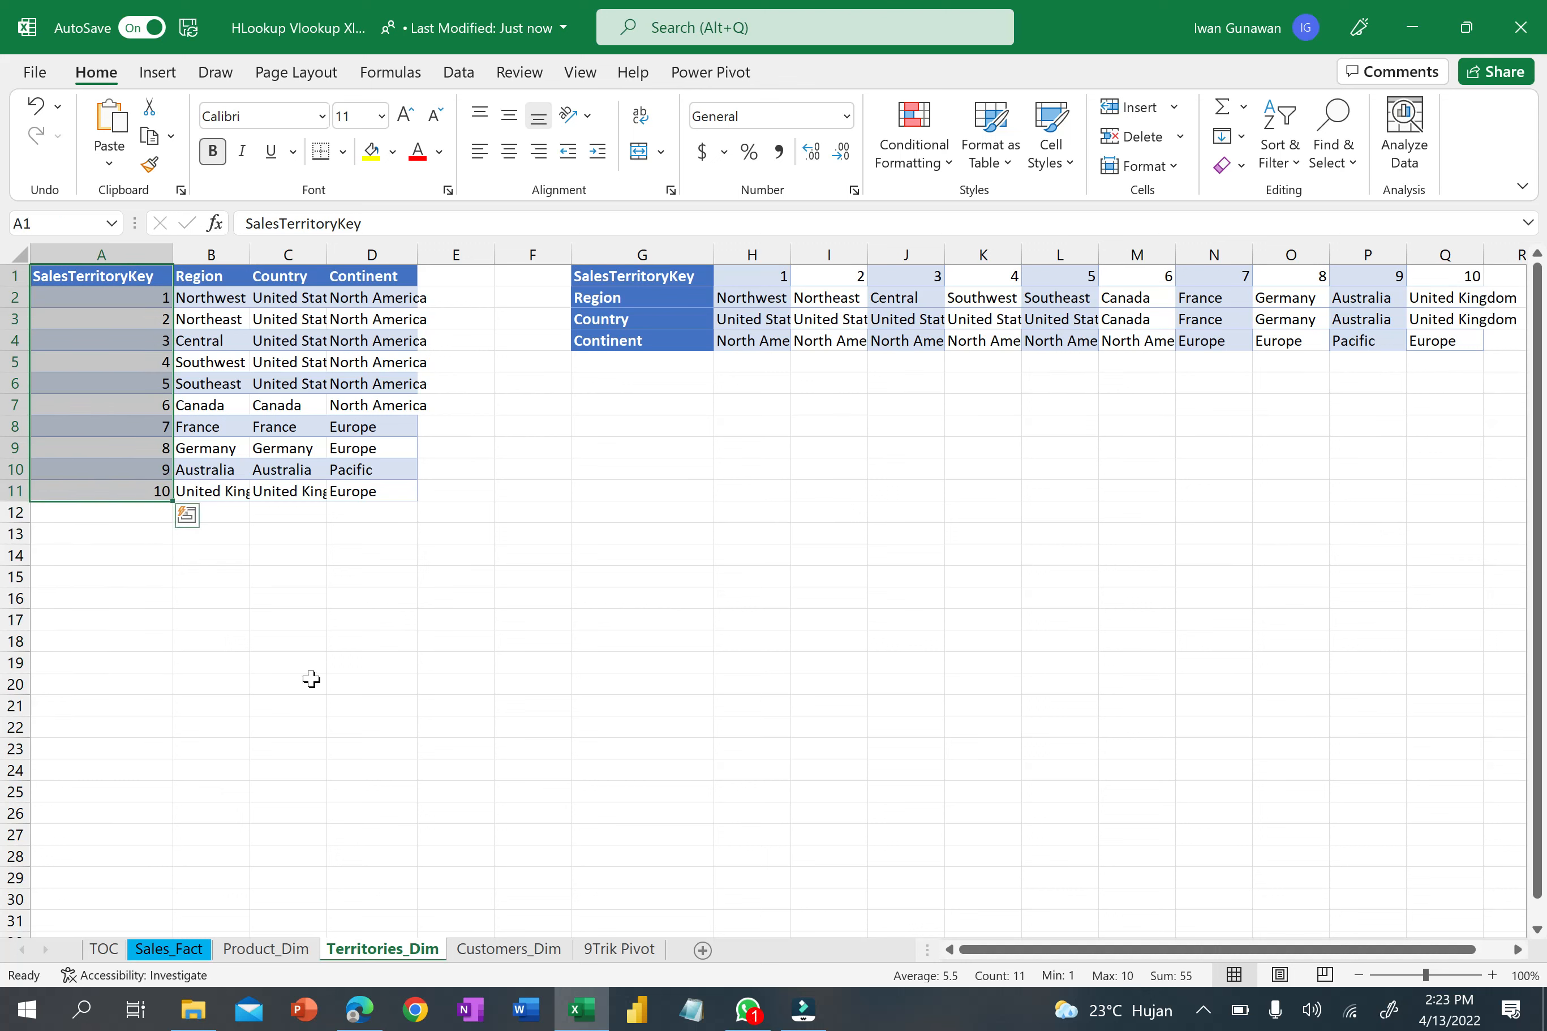
# On Sales_Fact, start a VLOOKUP formula in the first Region cell, I2, with TerritoryKey cell F2 as the lookup value.
pyautogui.click(170, 949)
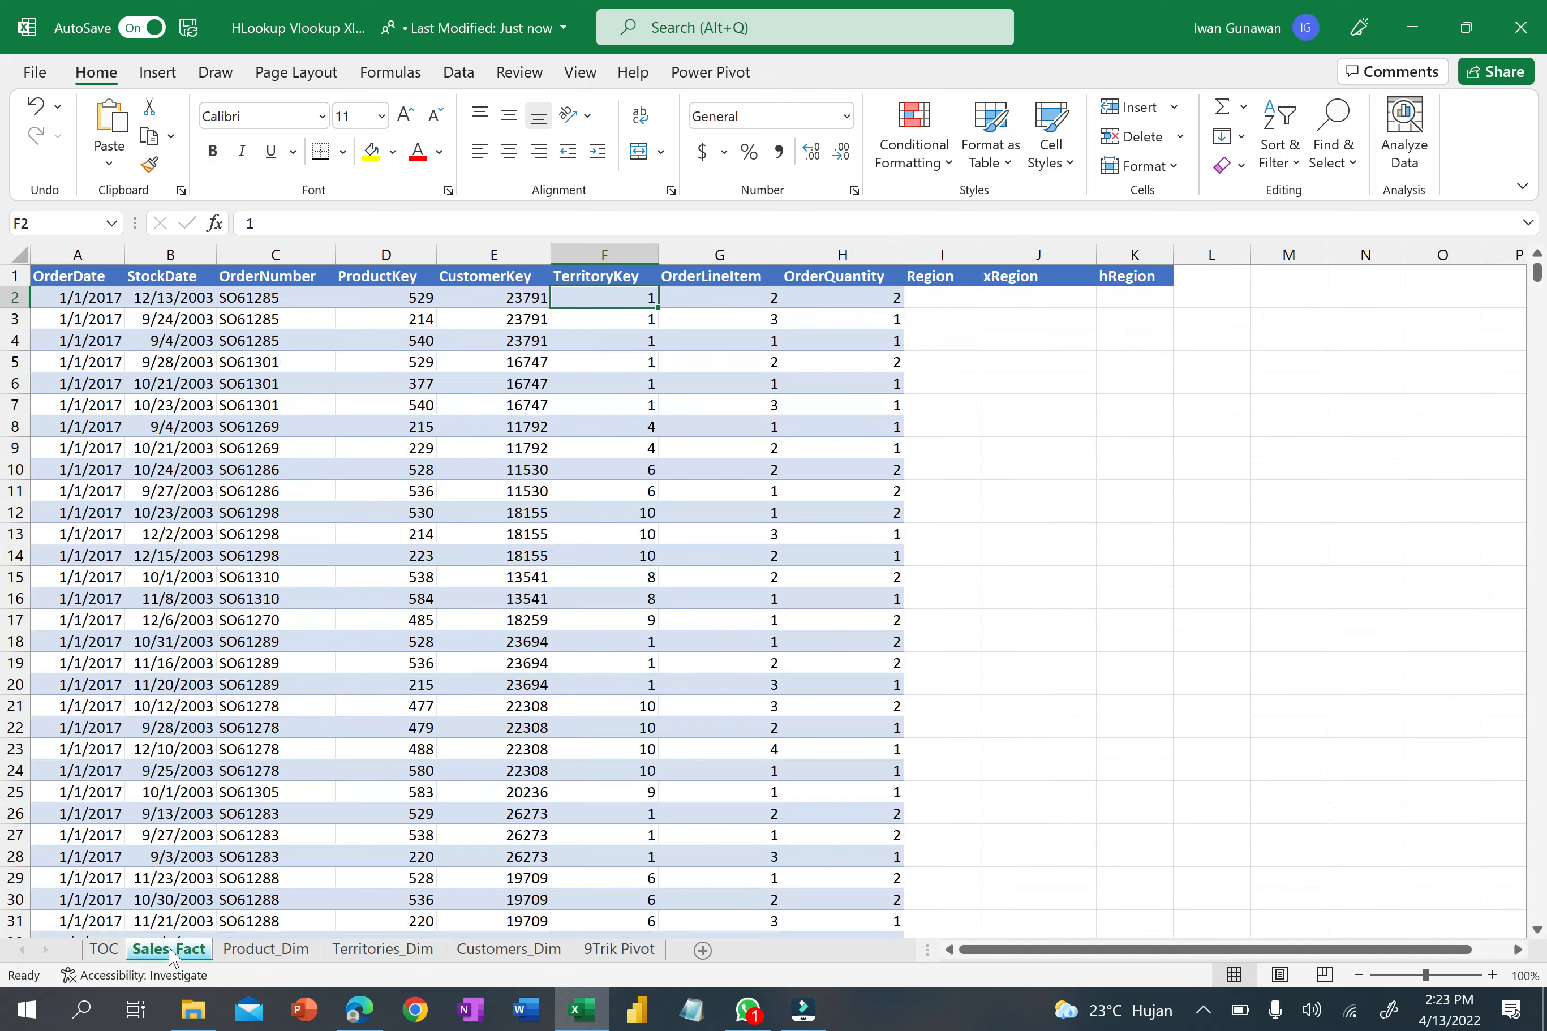
pyautogui.click(946, 296)
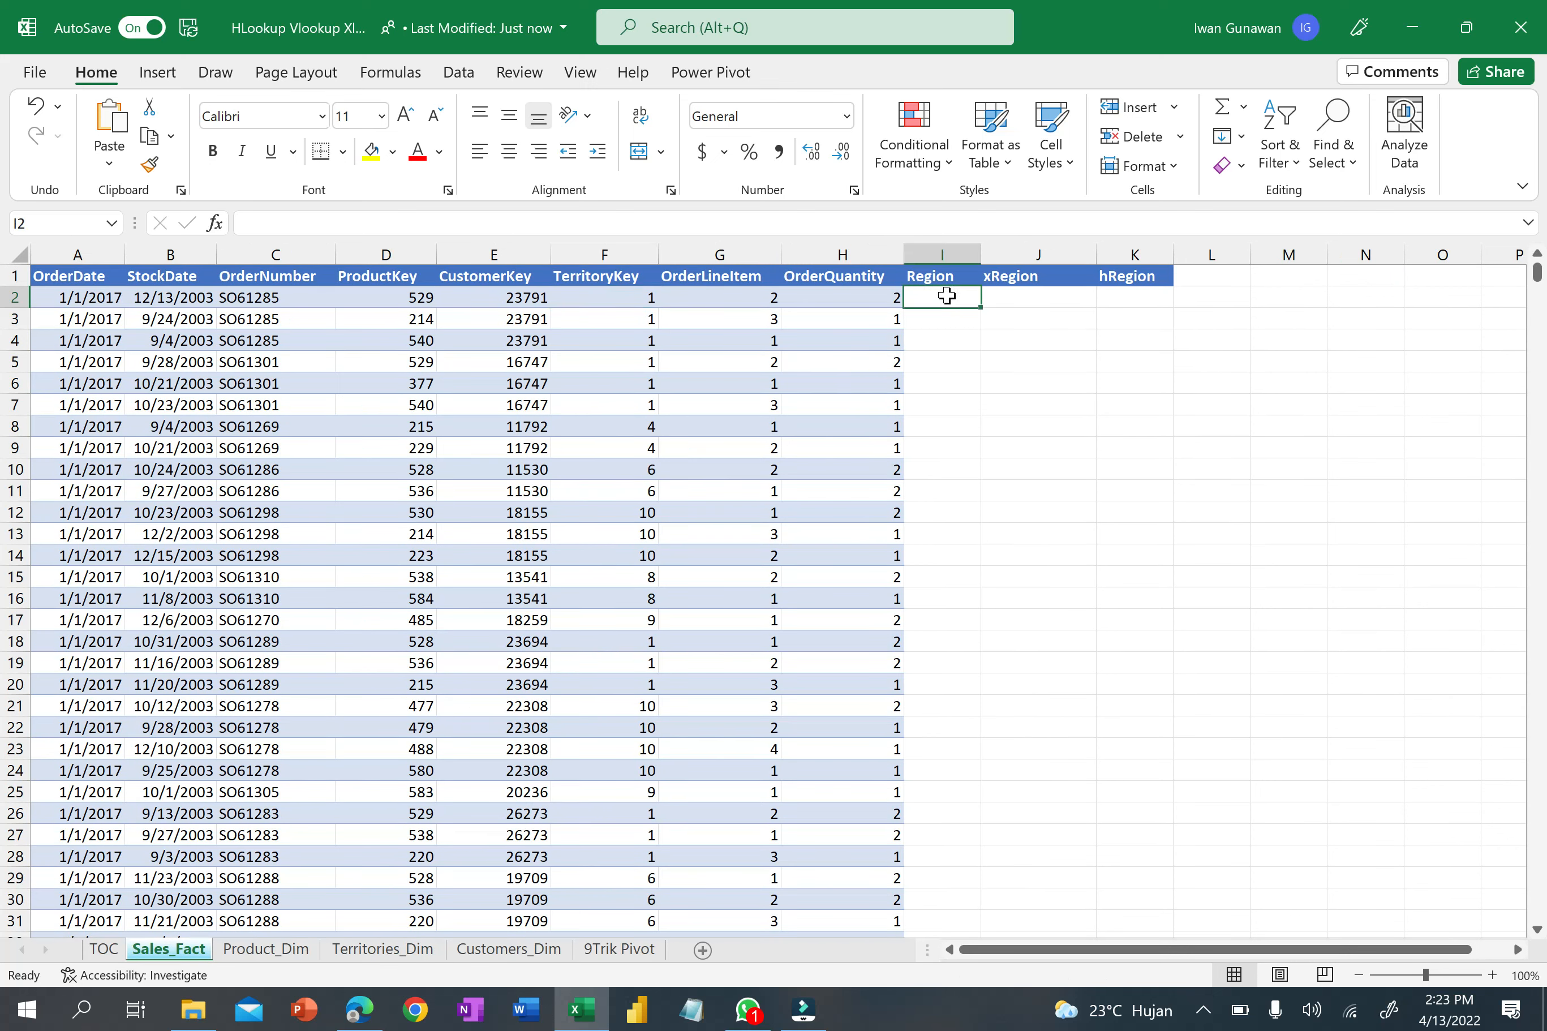
pyautogui.write('=vl')
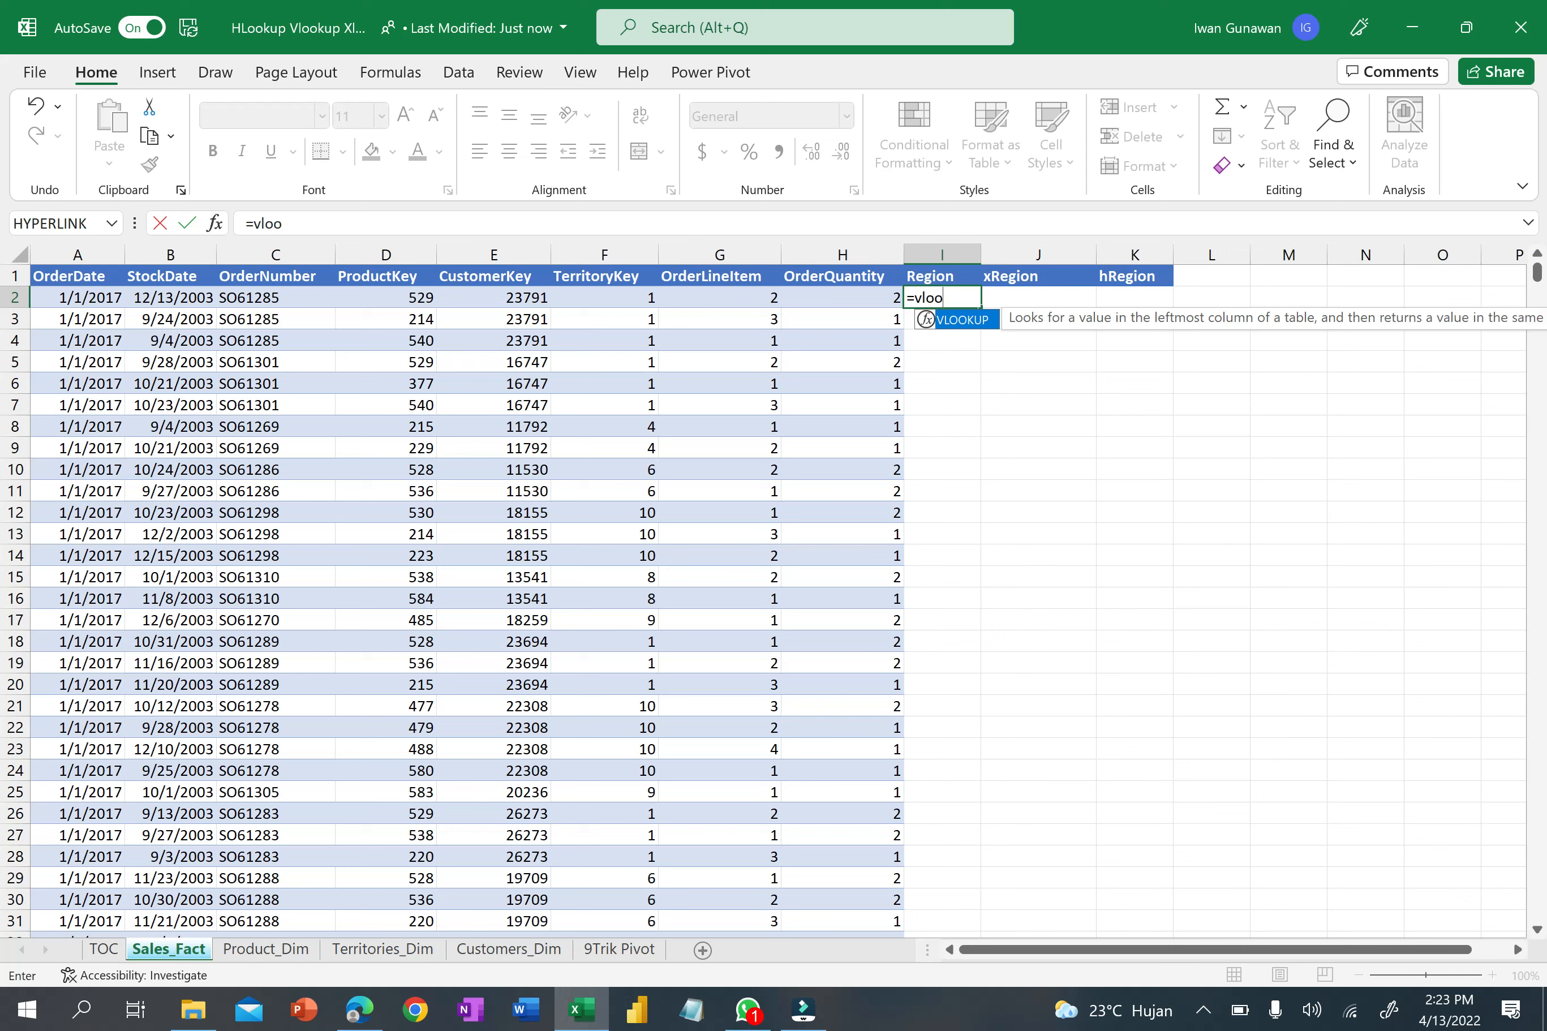
pyautogui.write('oo')
pyautogui.press('Tab')
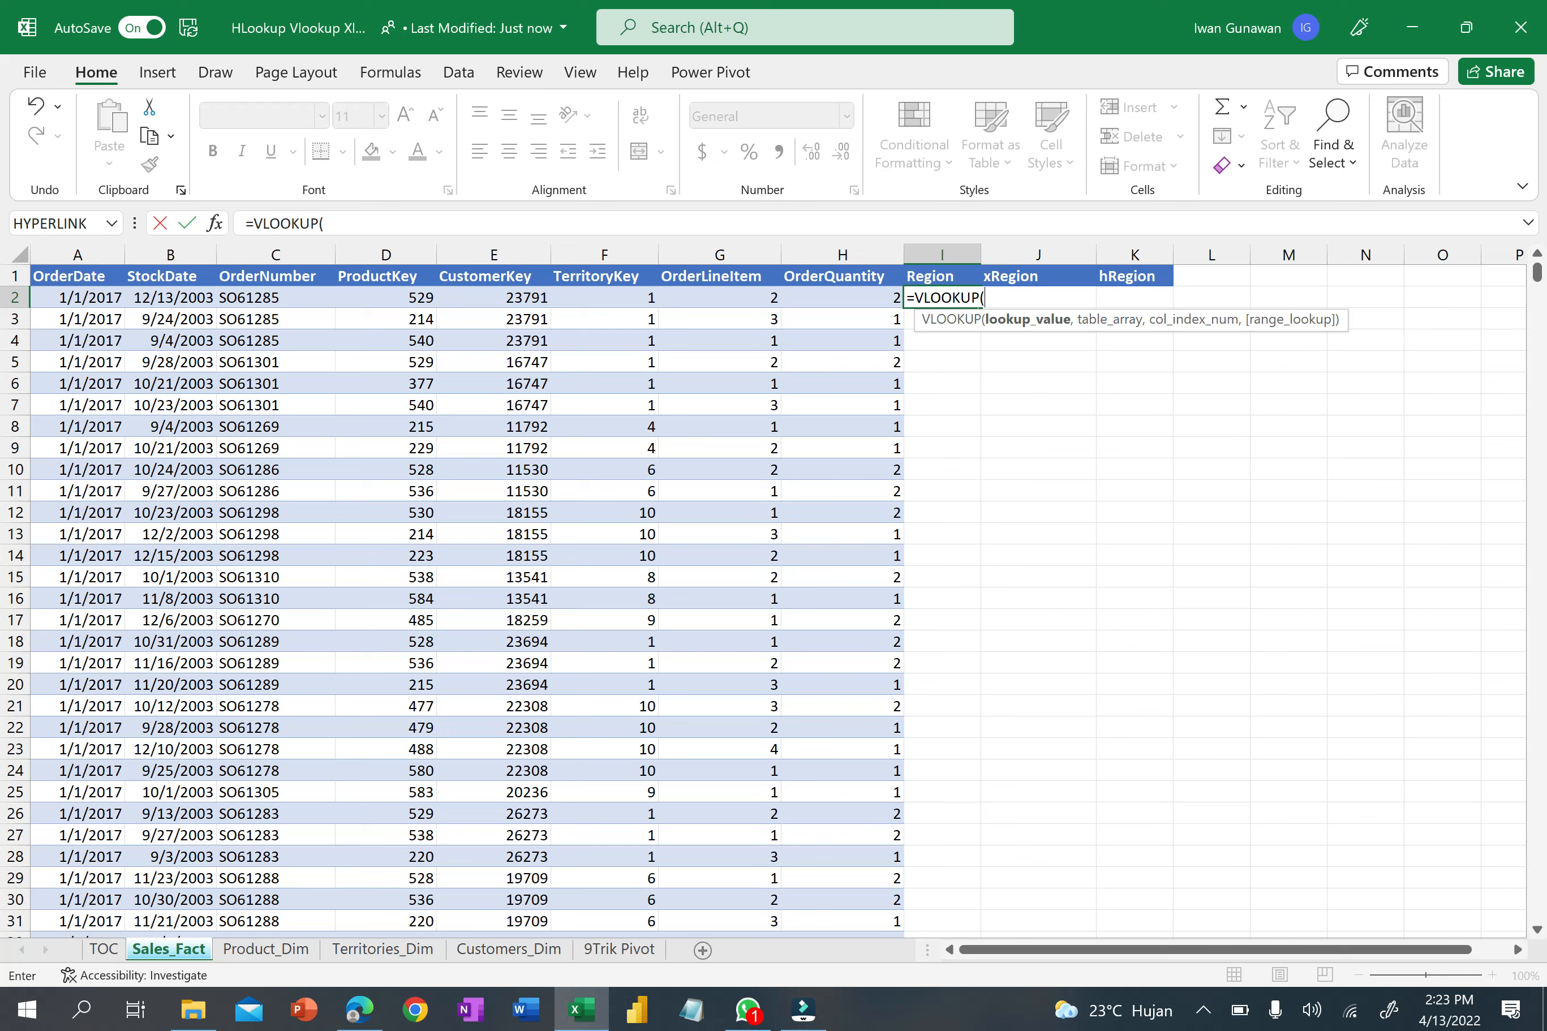
pyautogui.click(625, 297)
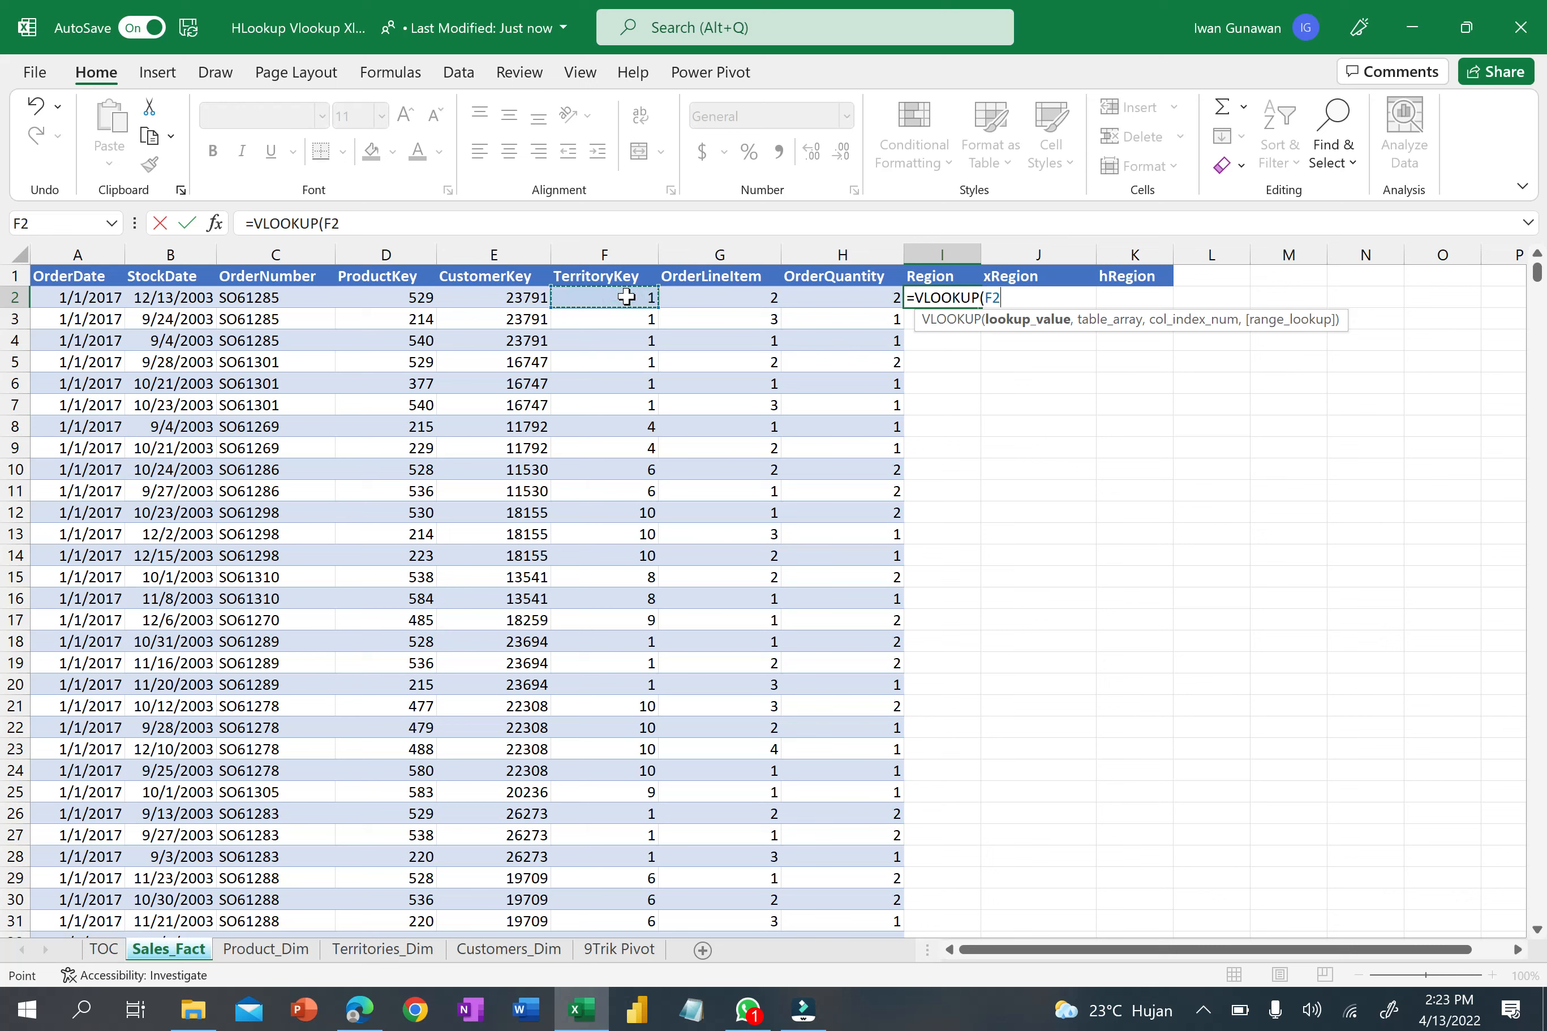
pyautogui.write(',')
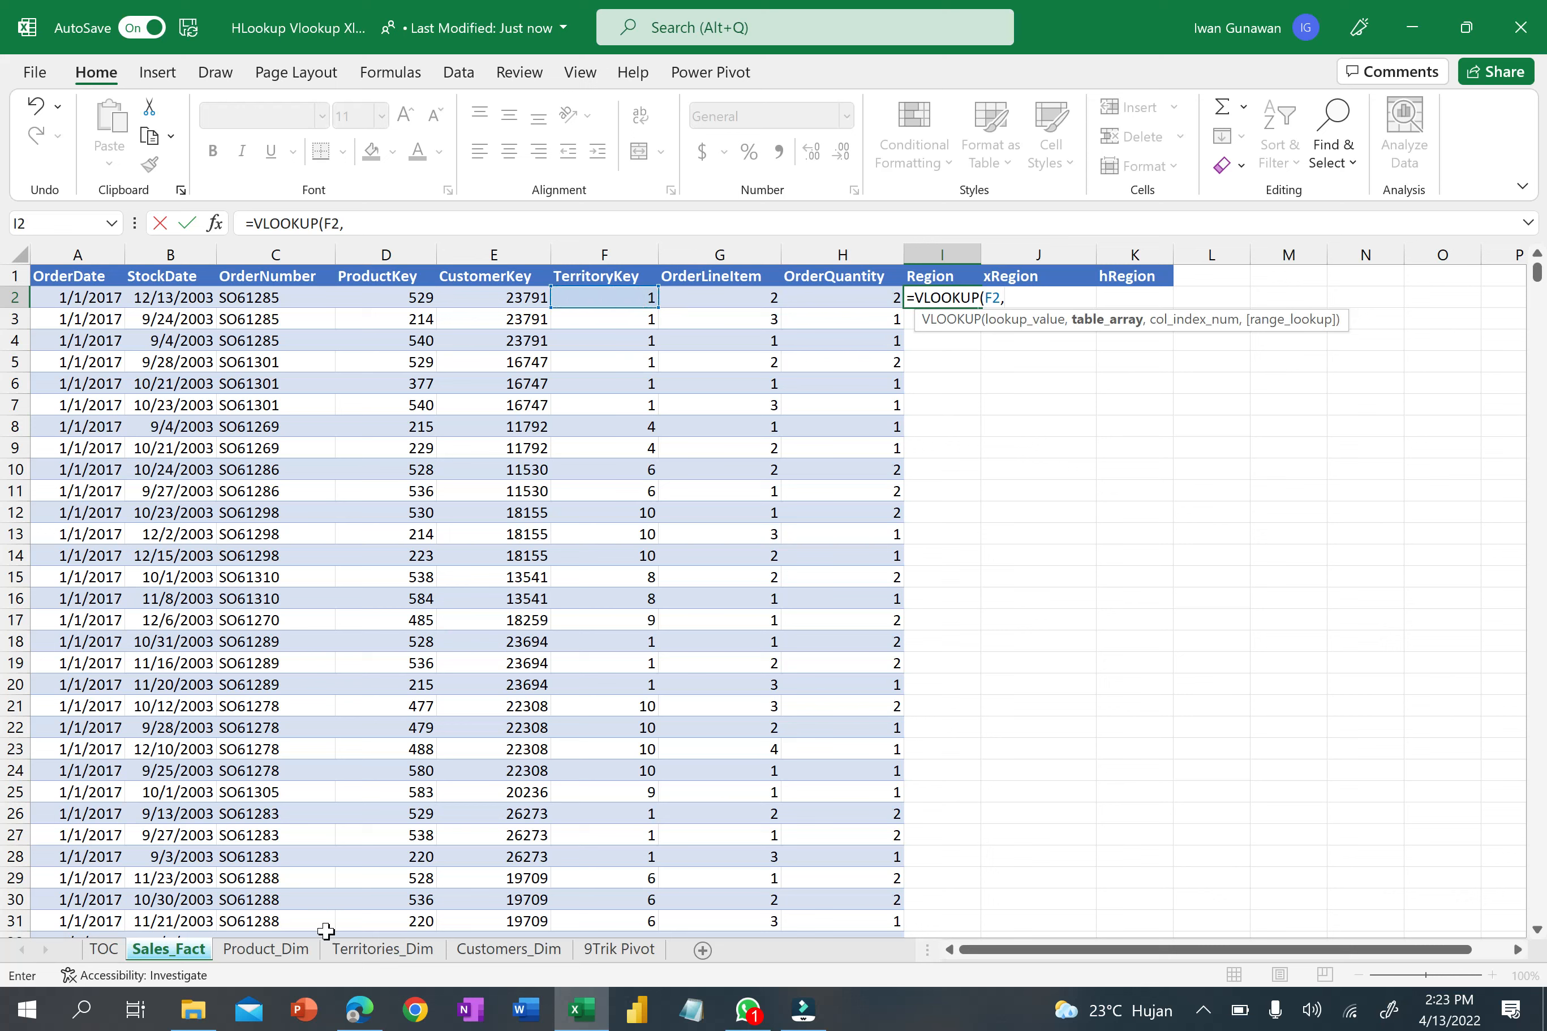
# Complete the VLOOKUP with the absolute table range Territories_Dim!$A$1:$D$11 and column index 2.
pyautogui.click(377, 951)
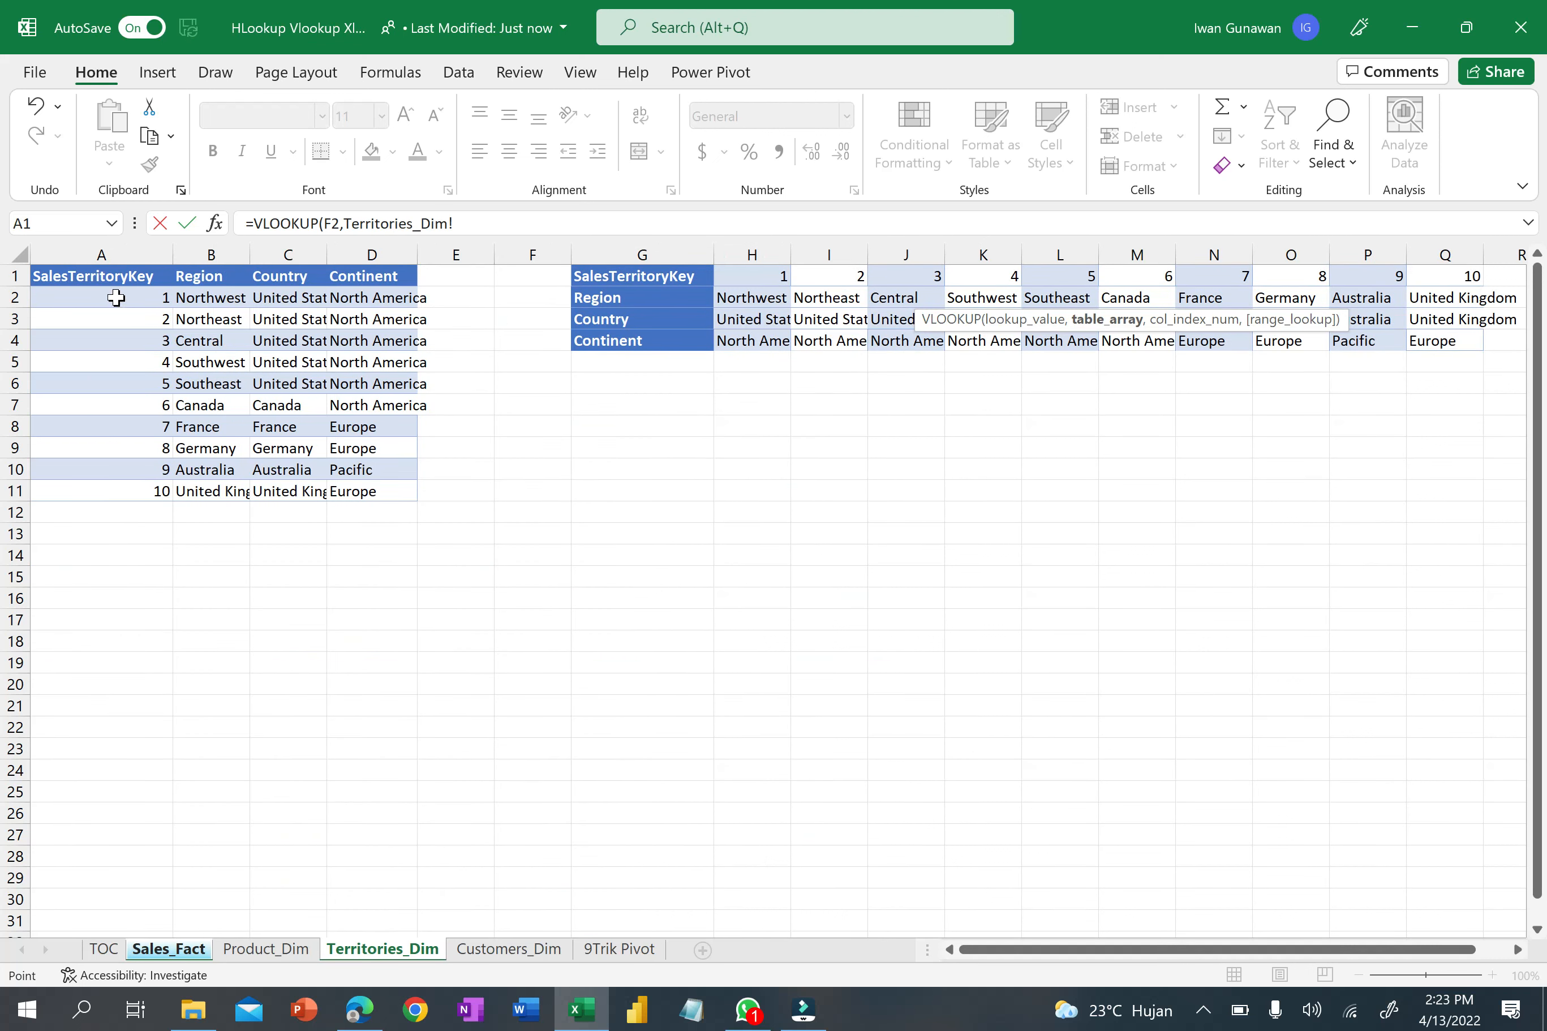
pyautogui.moveTo(107, 278); pyautogui.dragTo(339, 481)
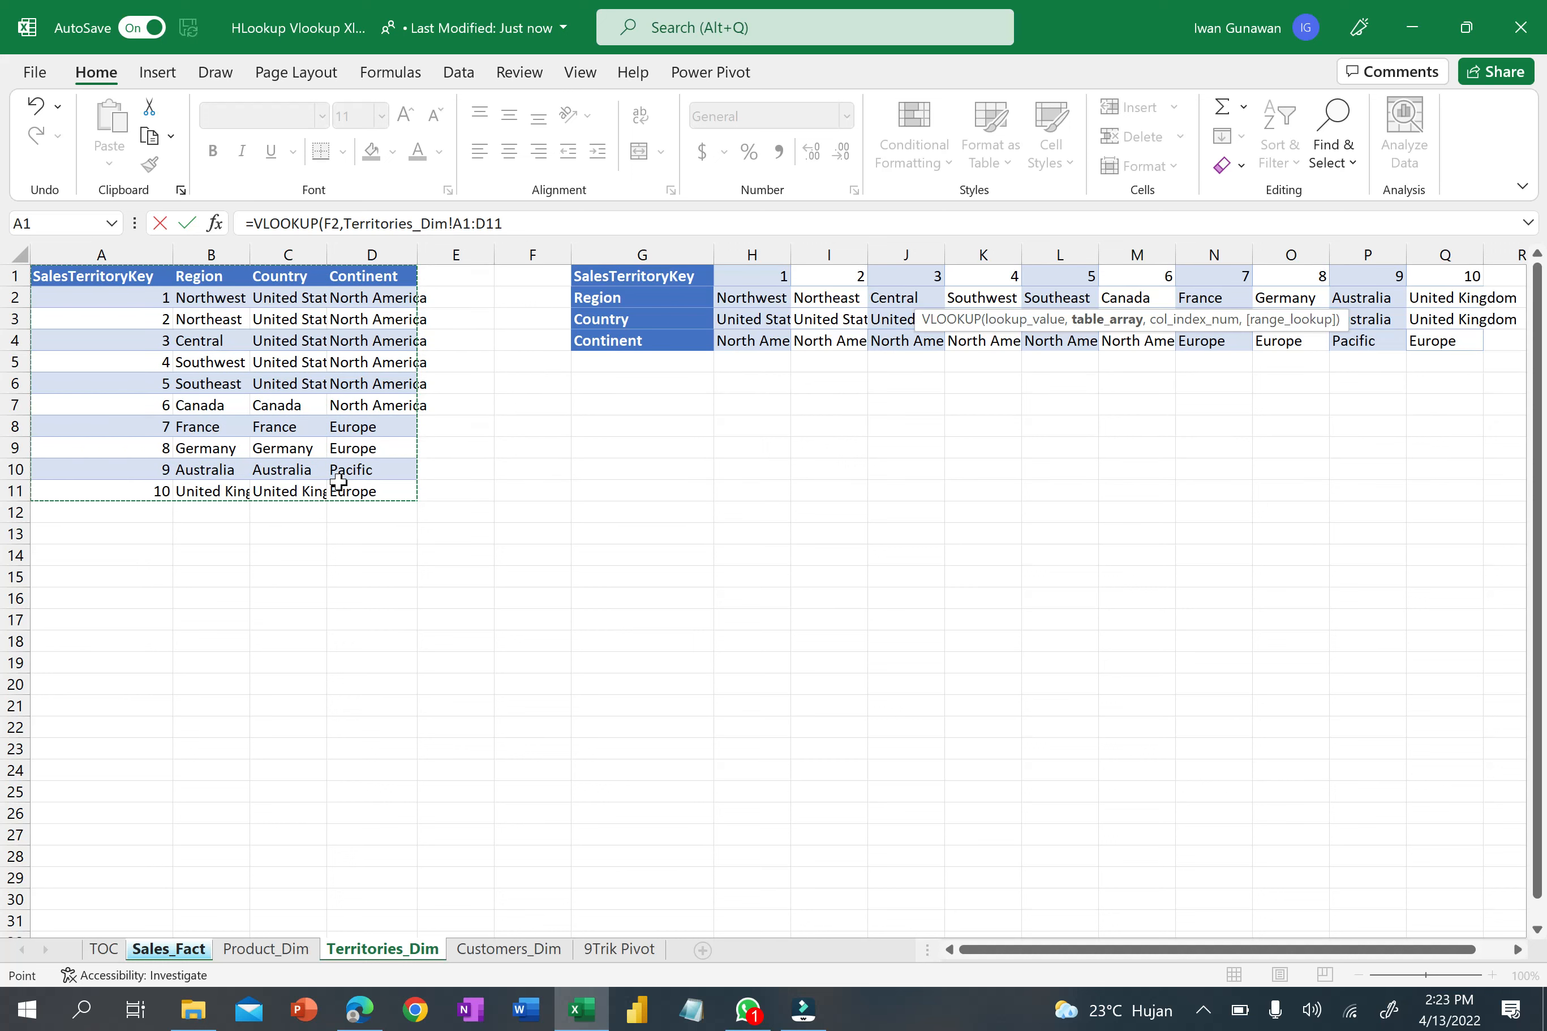
pyautogui.press('F4')
pyautogui.write(',')
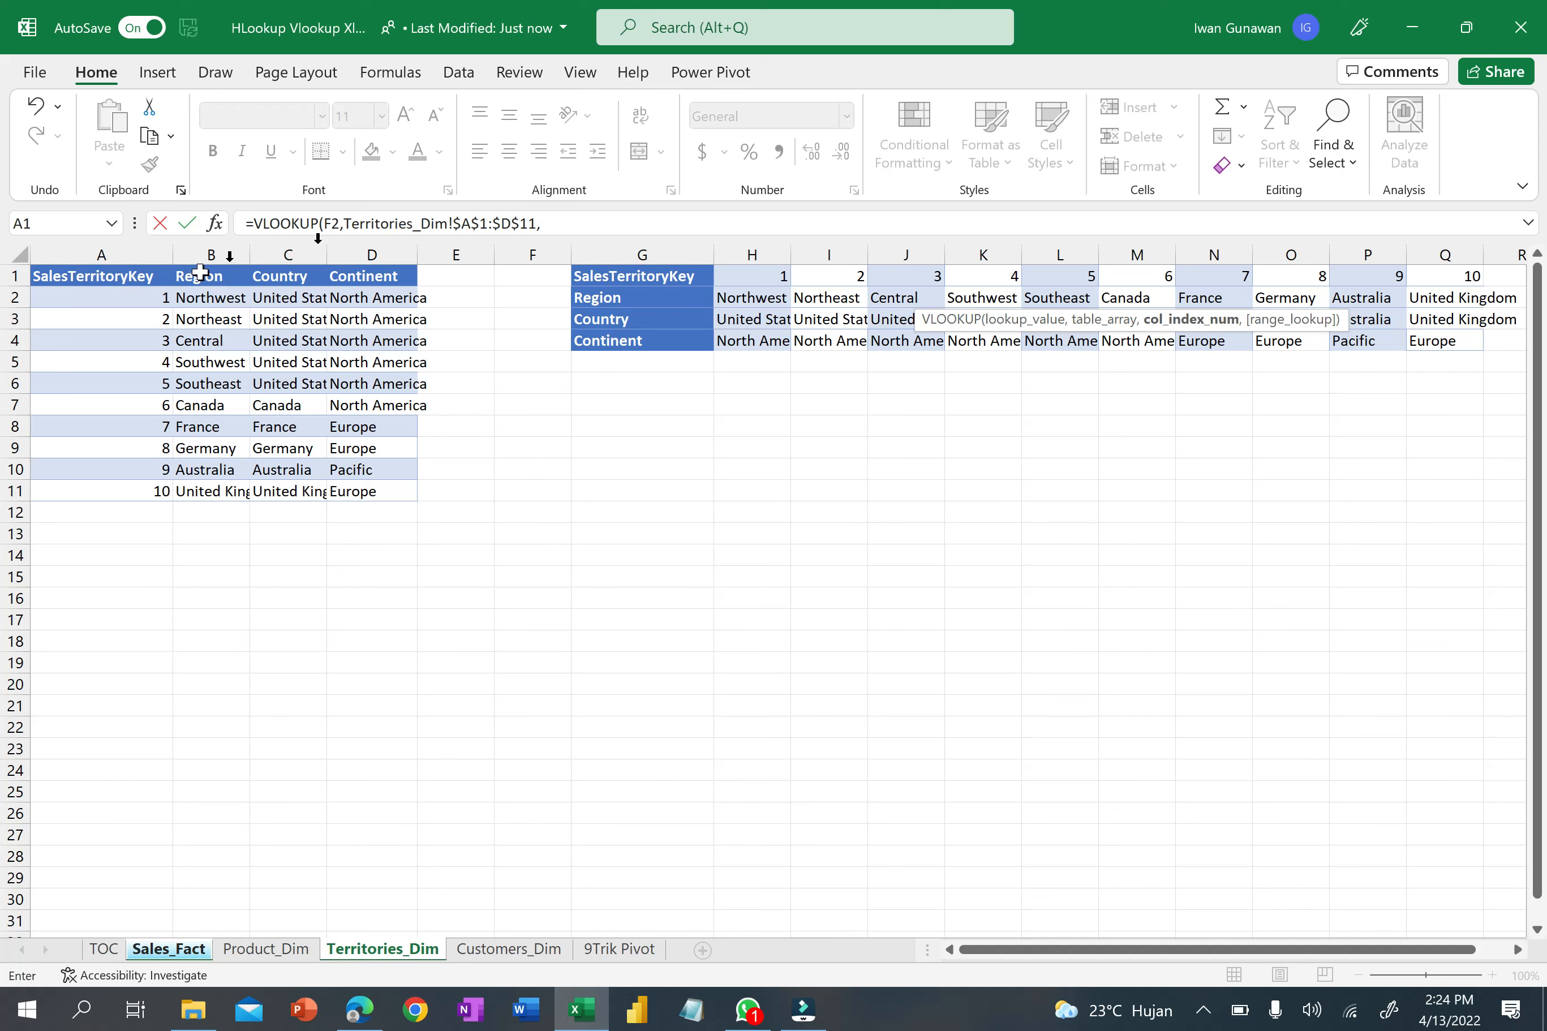
pyautogui.click(573, 220)
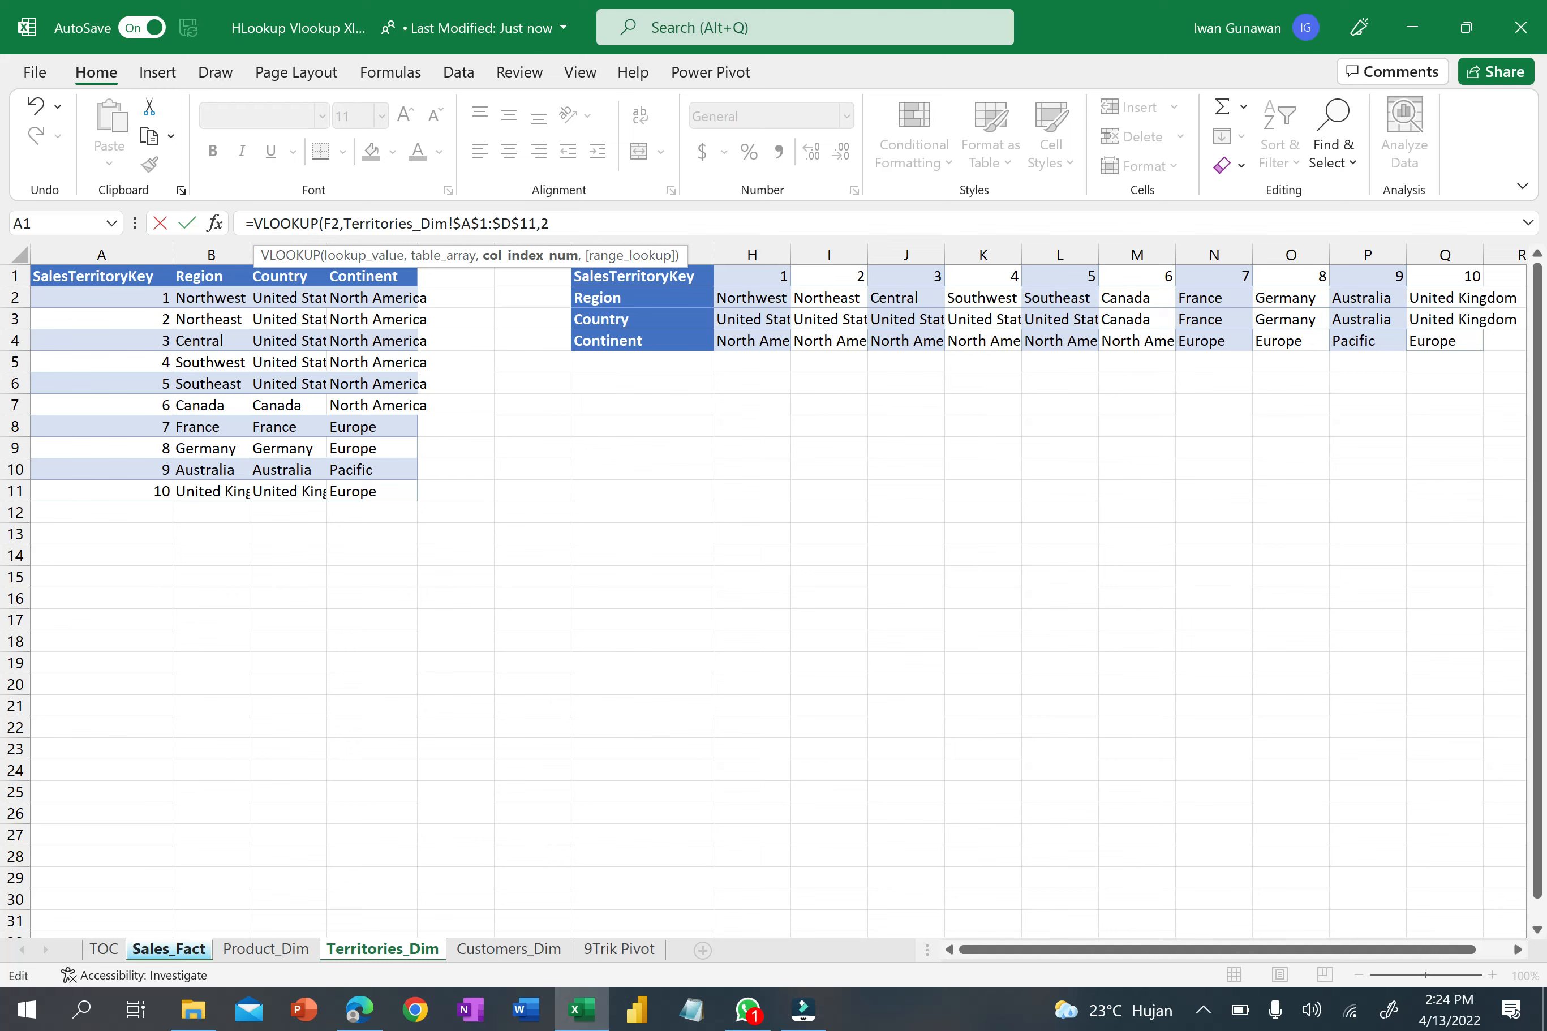
pyautogui.write(')')
pyautogui.press('Return')
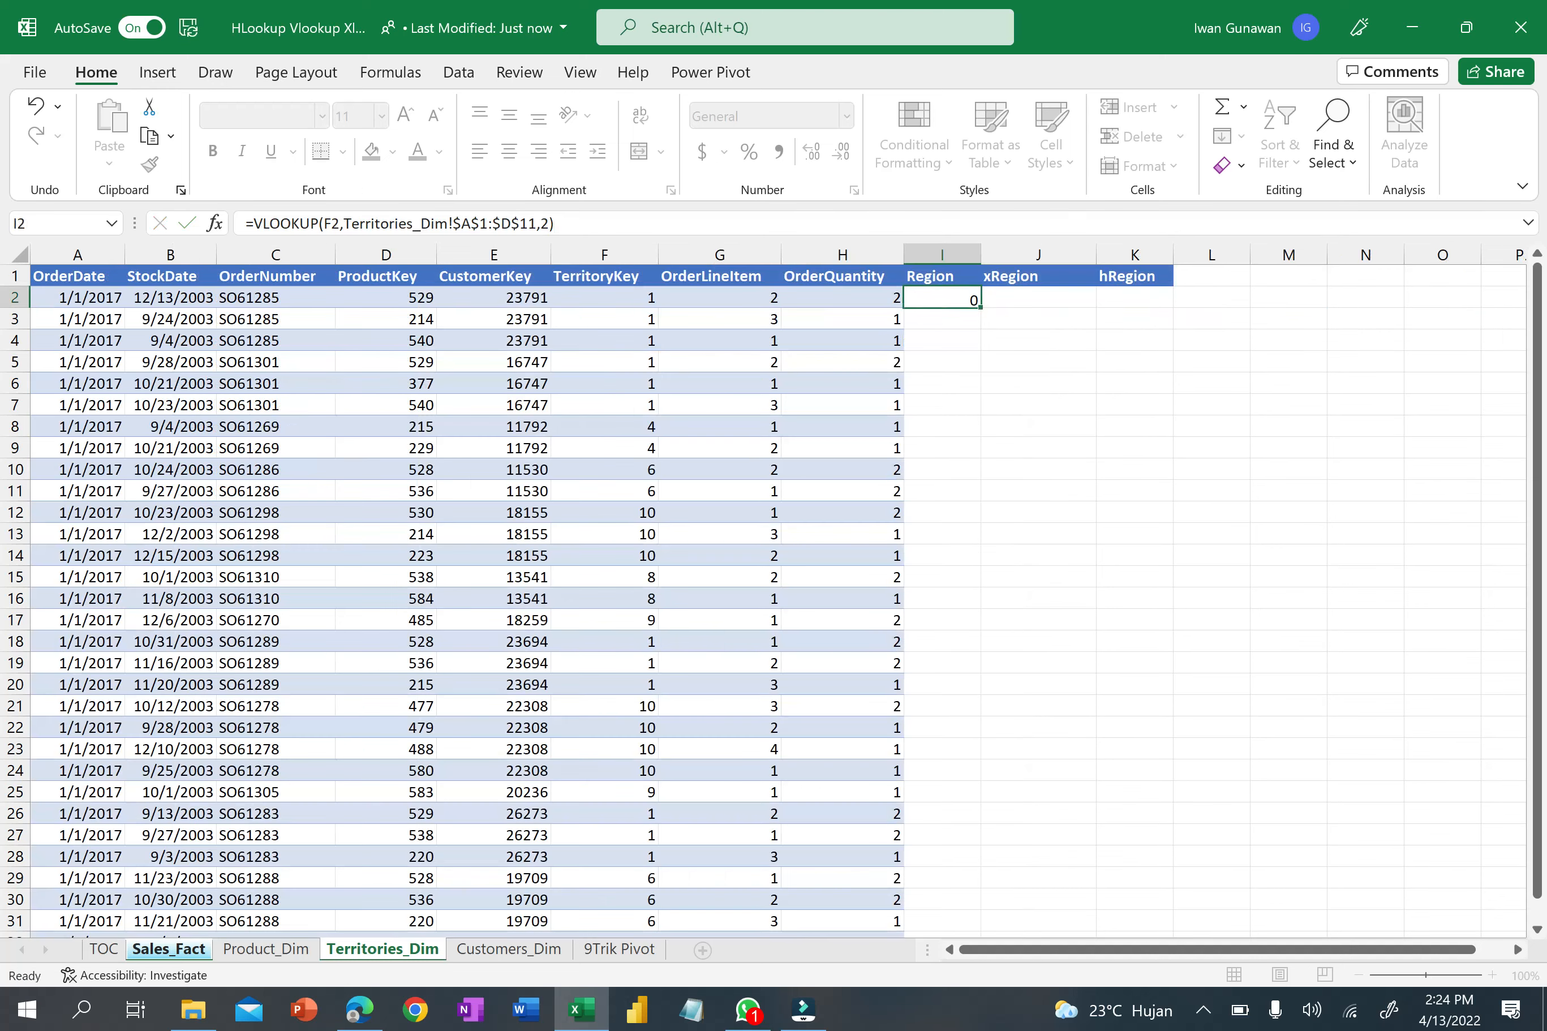
# Check I2 against its TerritoryKey and fill the VLOOKUP formula down the whole Region column.
pyautogui.click(932, 298)
pyautogui.click(643, 298)
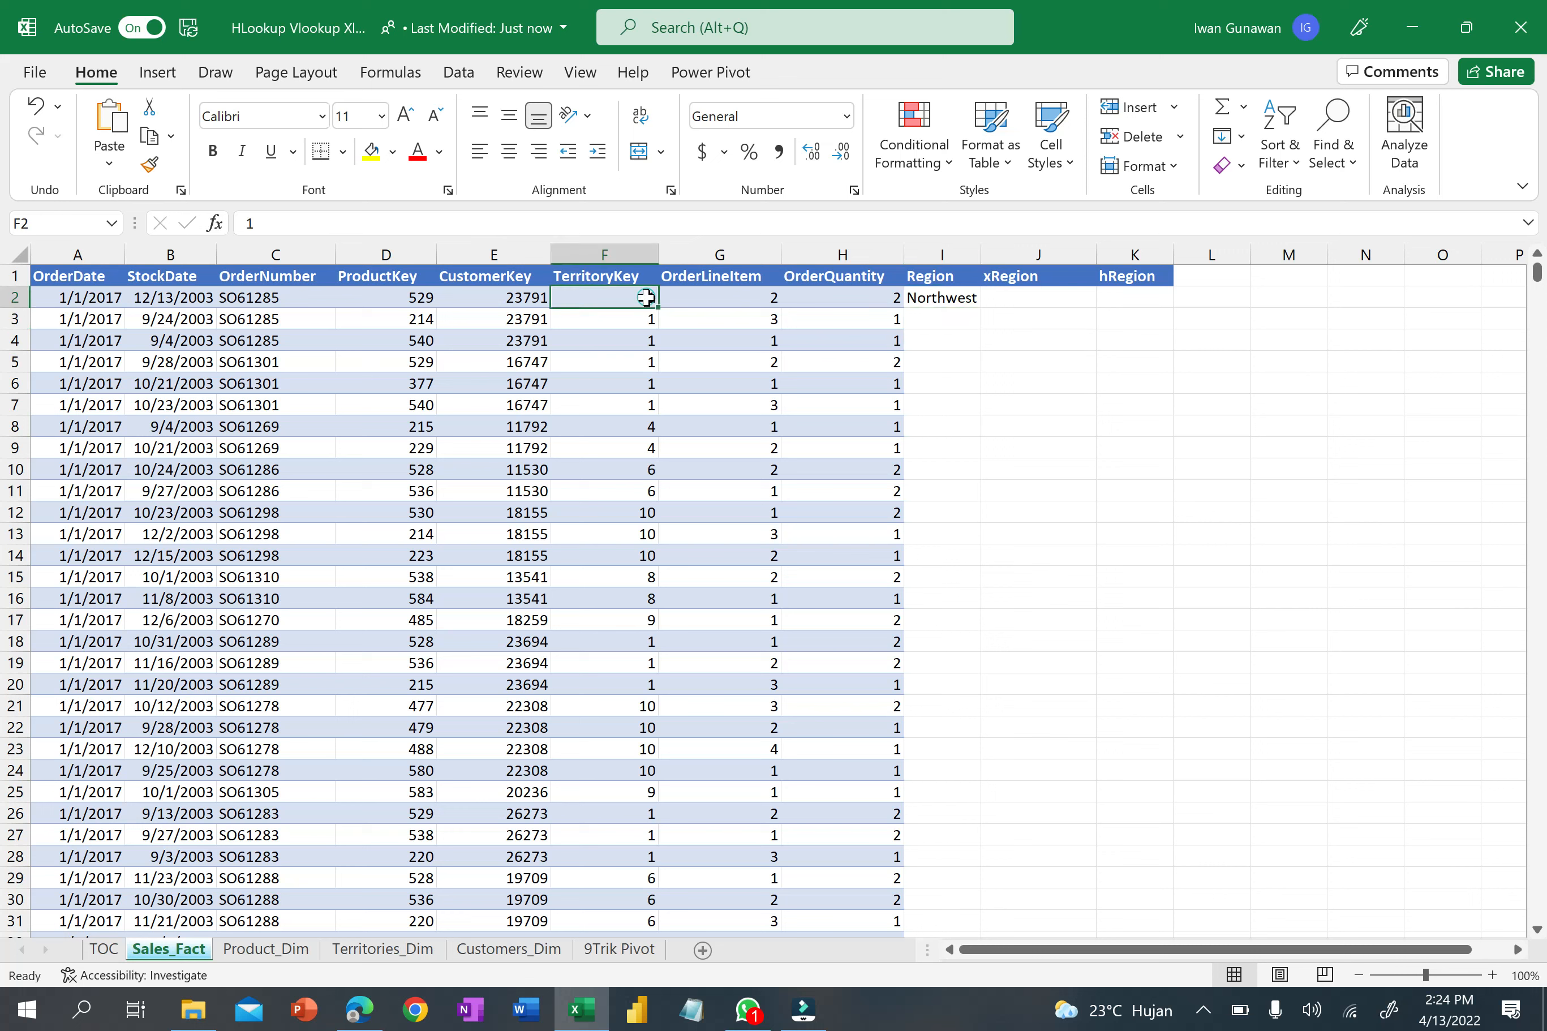
pyautogui.click(943, 297)
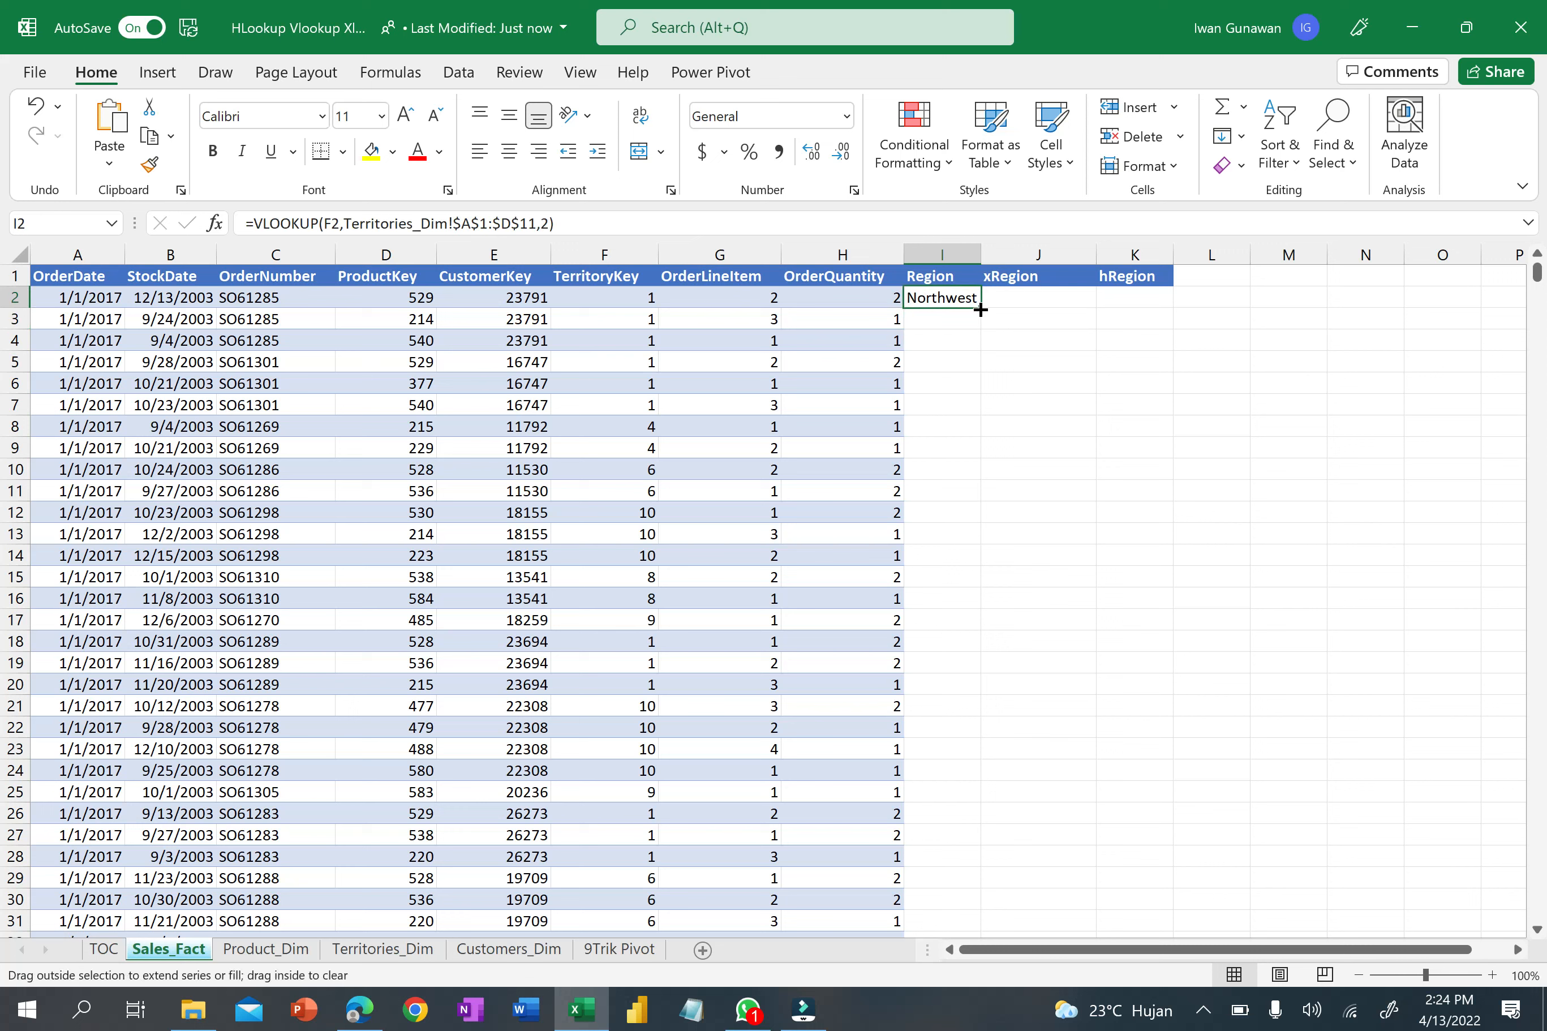
pyautogui.doubleClick(981, 309)
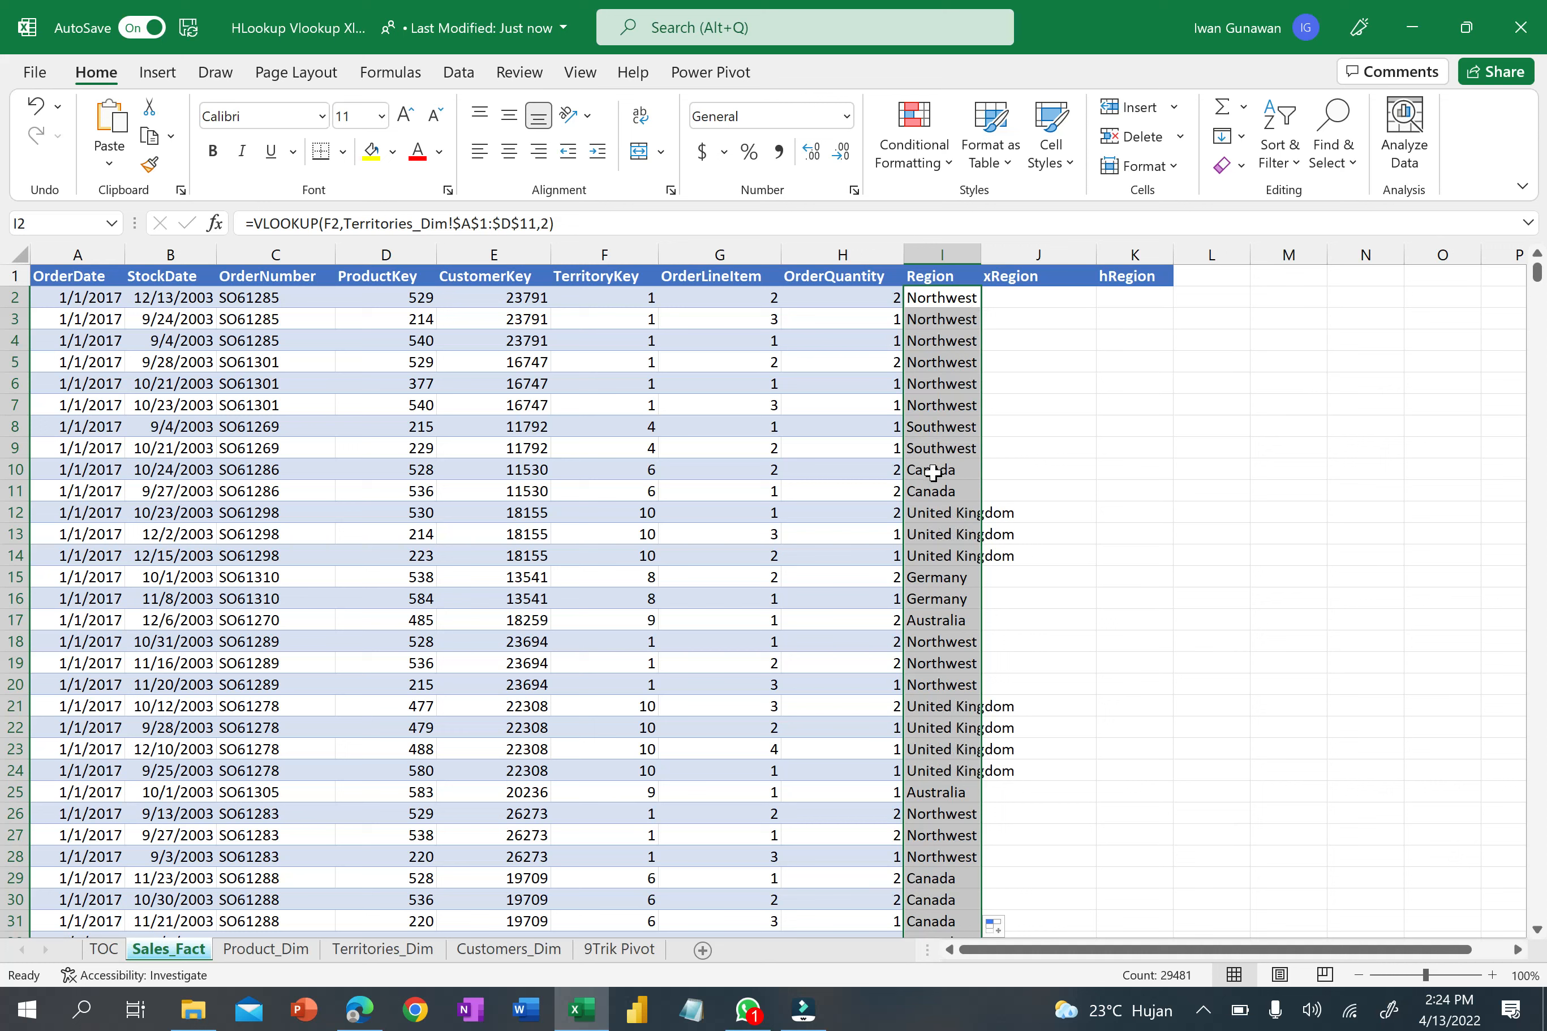
# Compare the Region and TerritoryKey in row 10 of Sales_Fact with the entries for keys 6 and 8 in the vertical table on Territories_Dim.
pyautogui.click(933, 472)
pyautogui.click(632, 469)
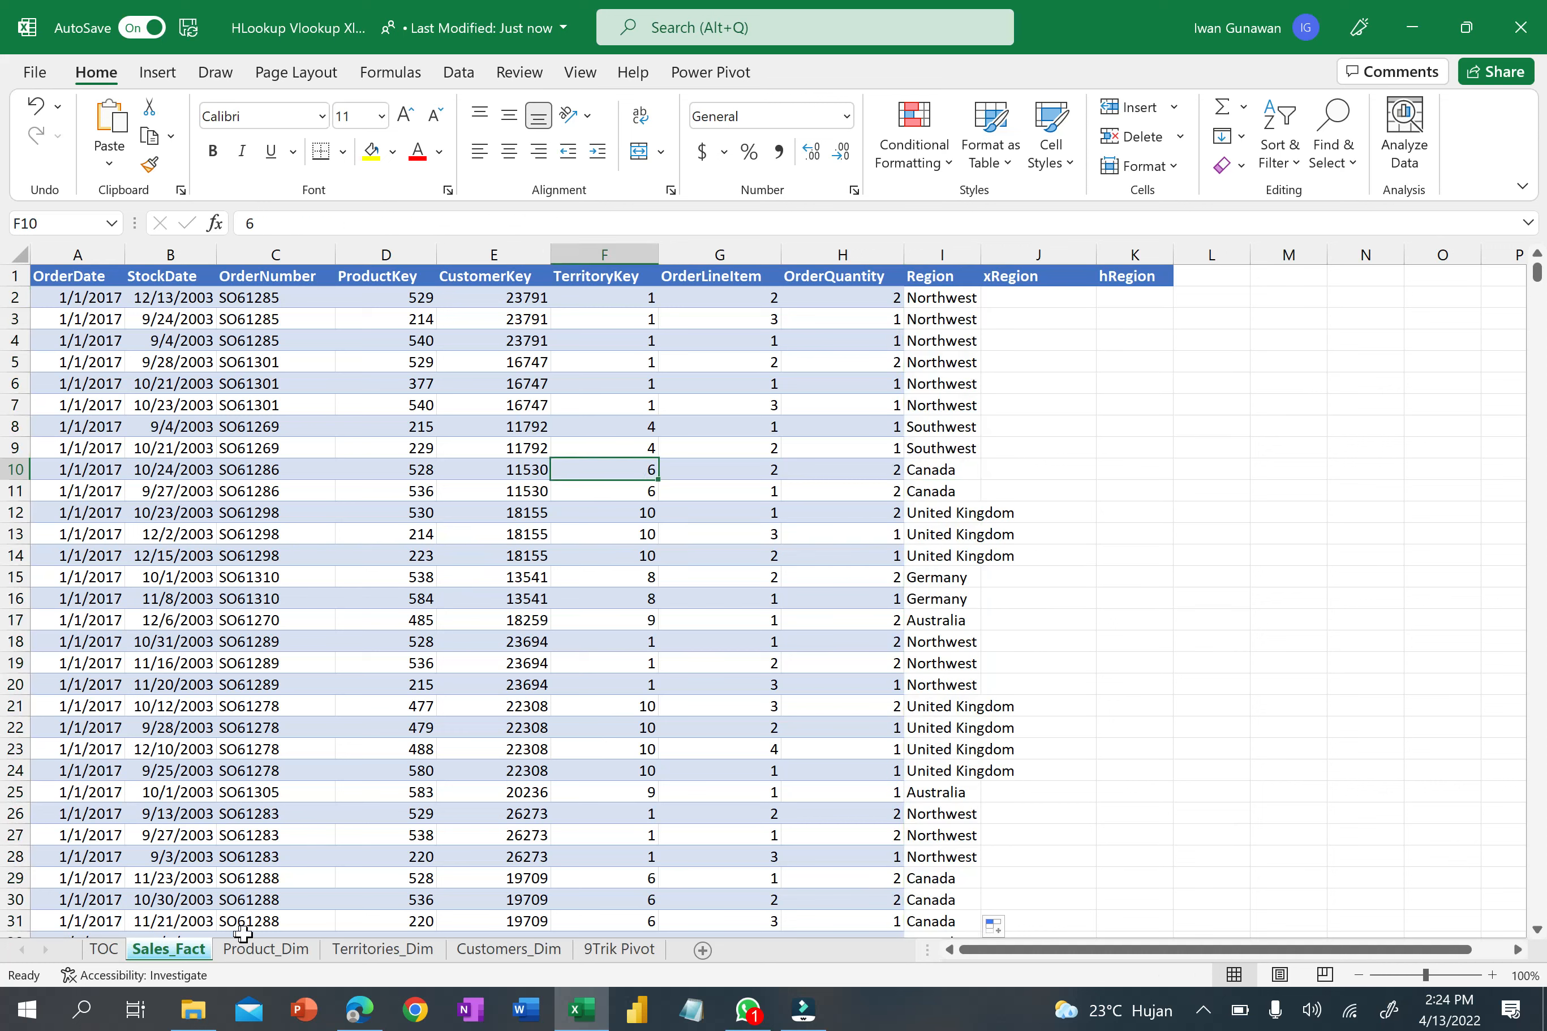
pyautogui.click(360, 950)
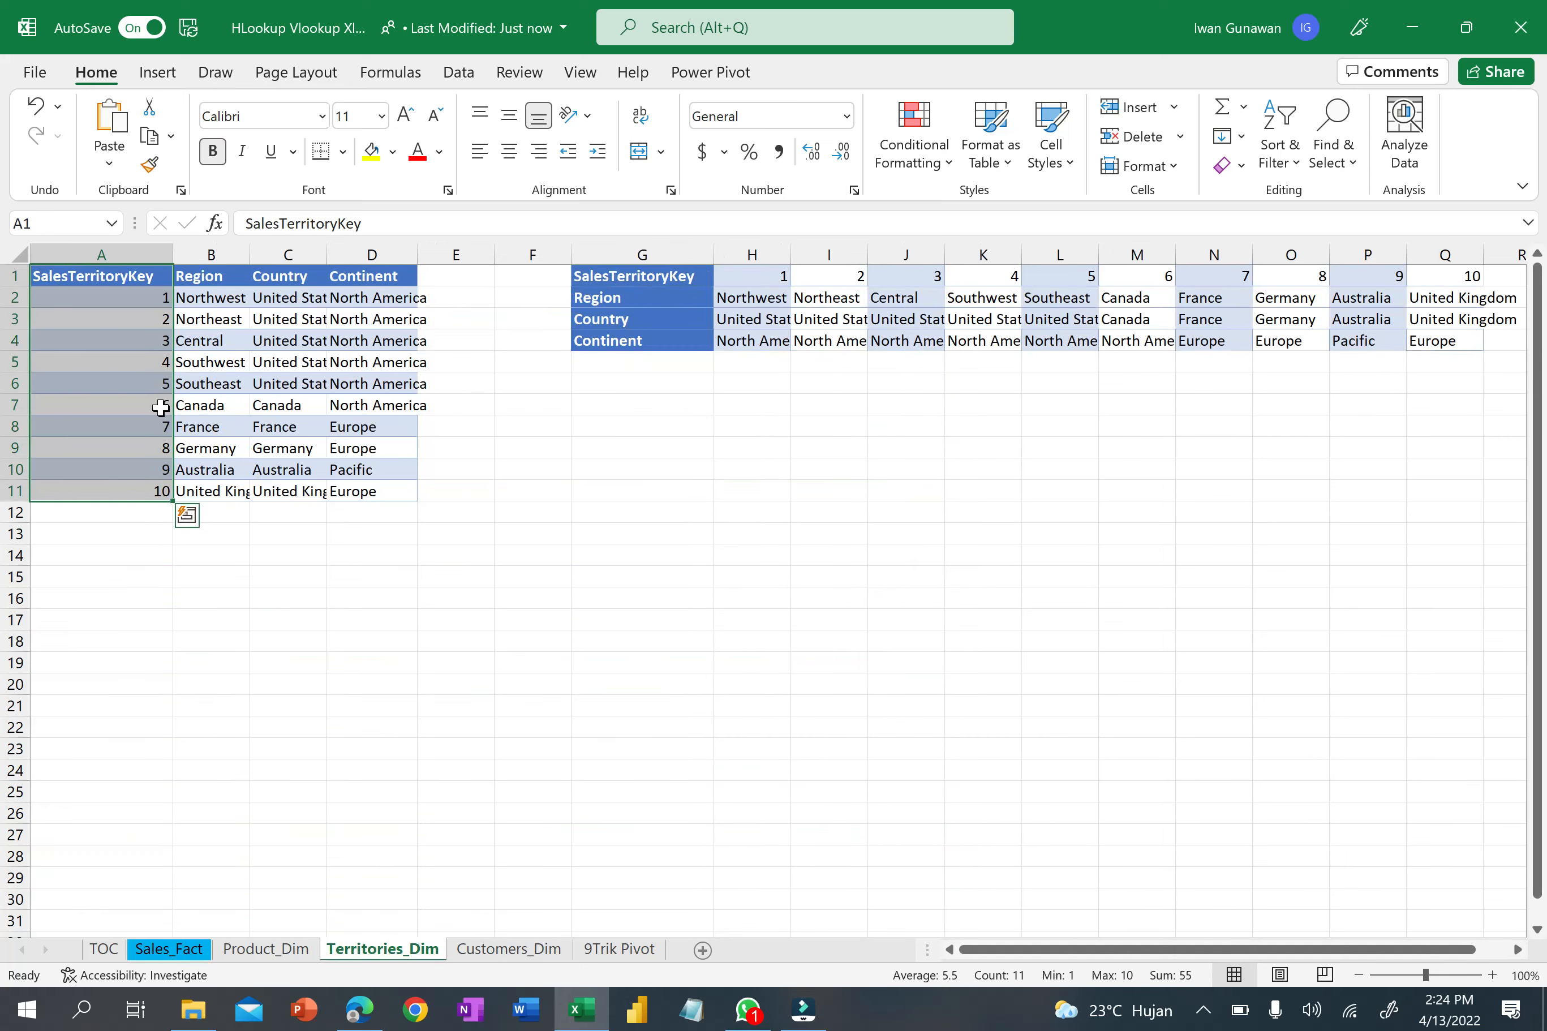
pyautogui.click(160, 405)
pyautogui.click(200, 406)
pyautogui.click(133, 448)
pyautogui.click(211, 449)
pyautogui.click(242, 591)
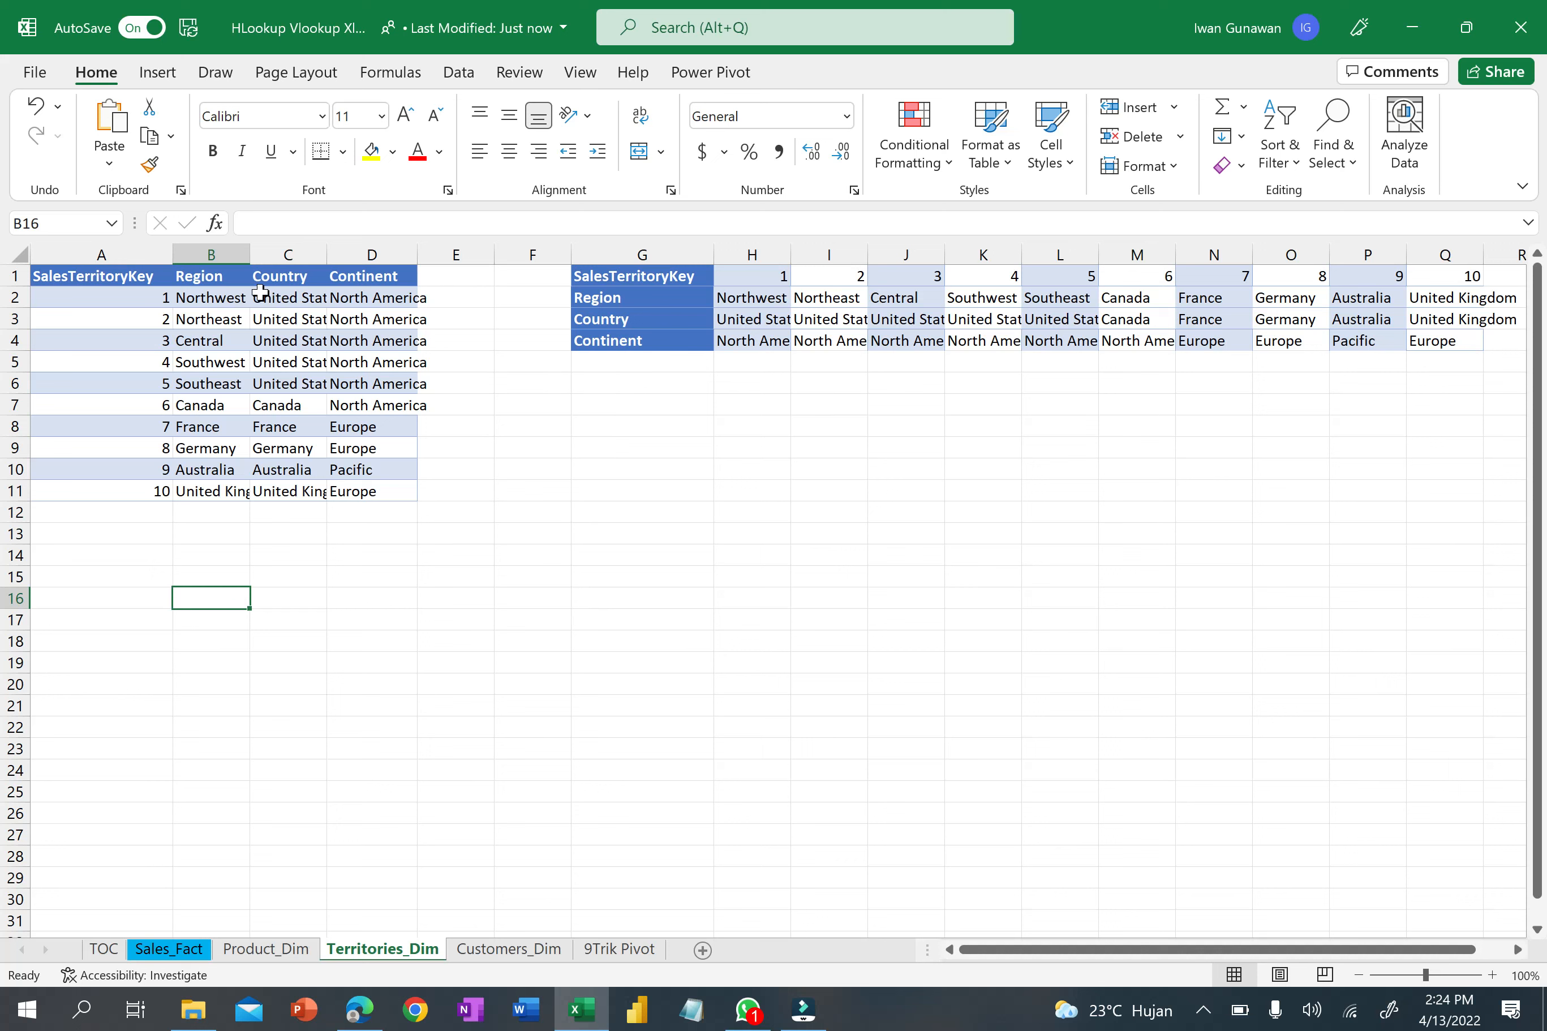
# On Sales_Fact, start an XLOOKUP formula in the first xRegion cell, J2, with TerritoryKey cell F2 as the lookup value.
pyautogui.click(172, 949)
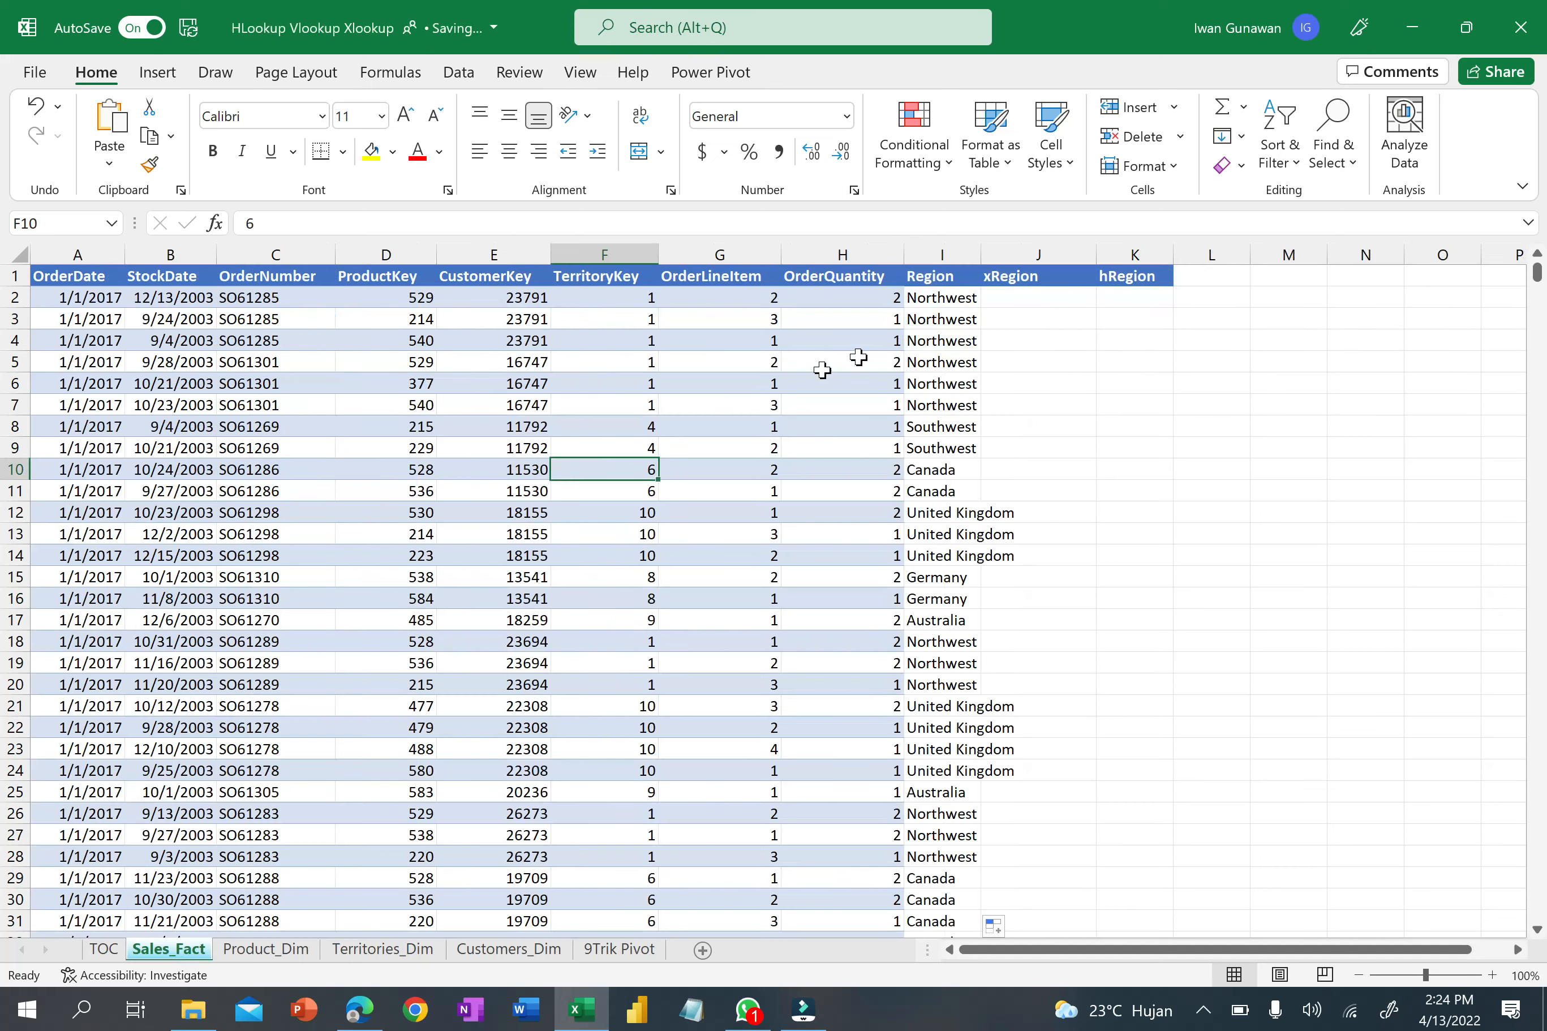
pyautogui.click(1012, 298)
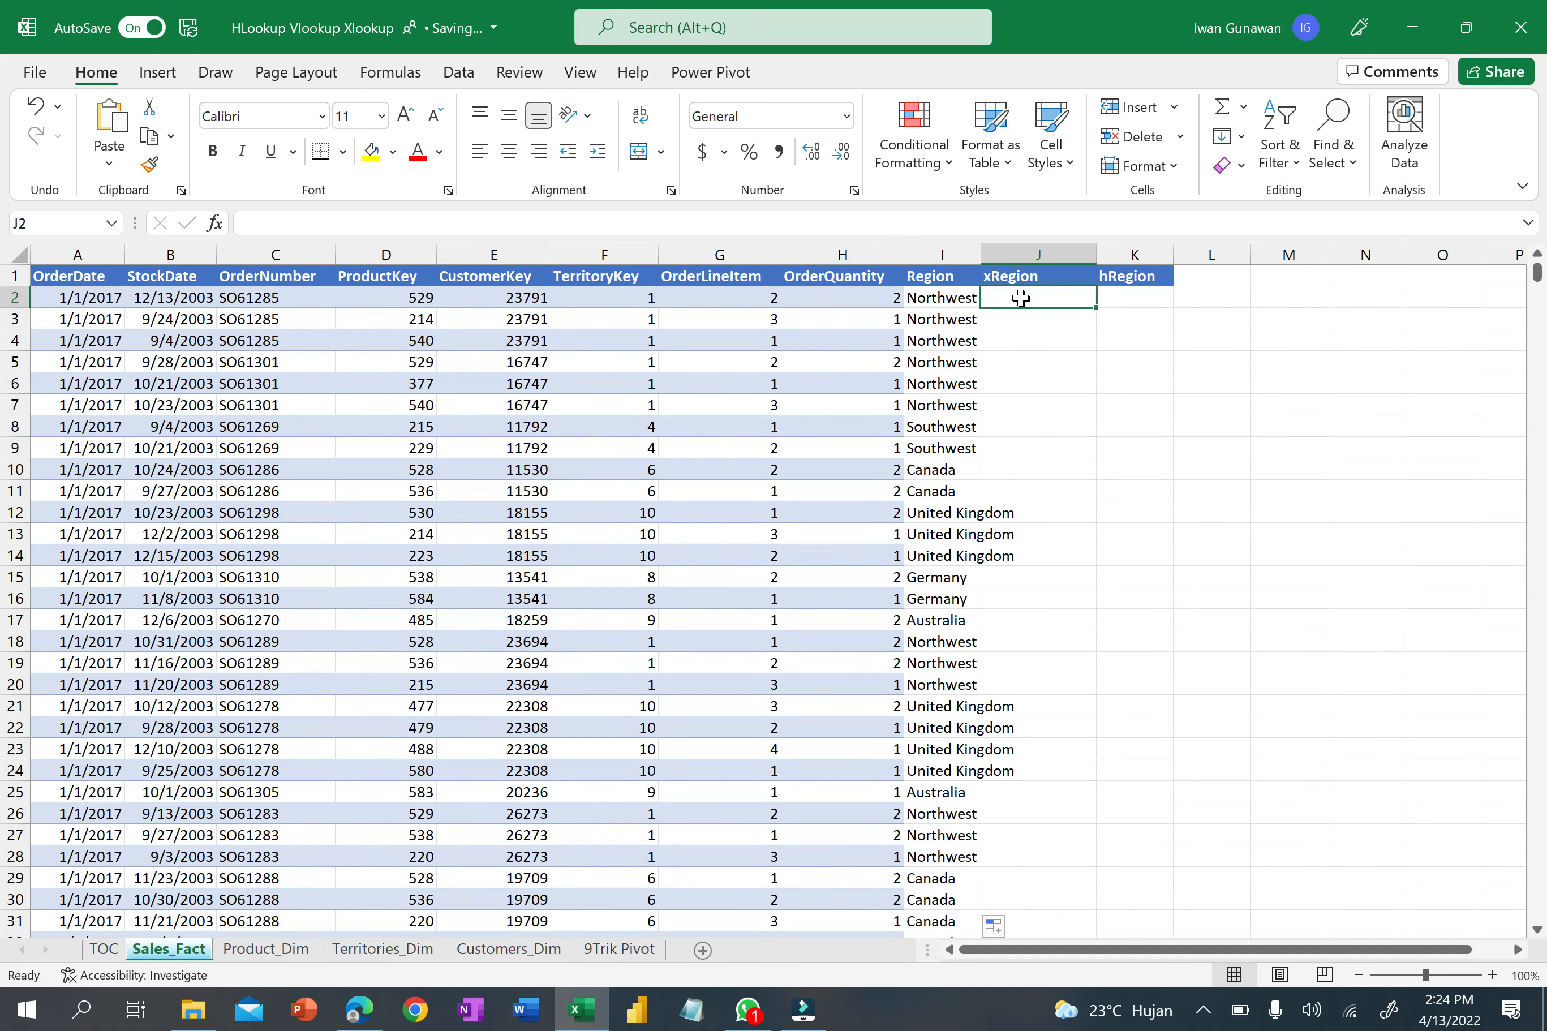
pyautogui.write('=xl')
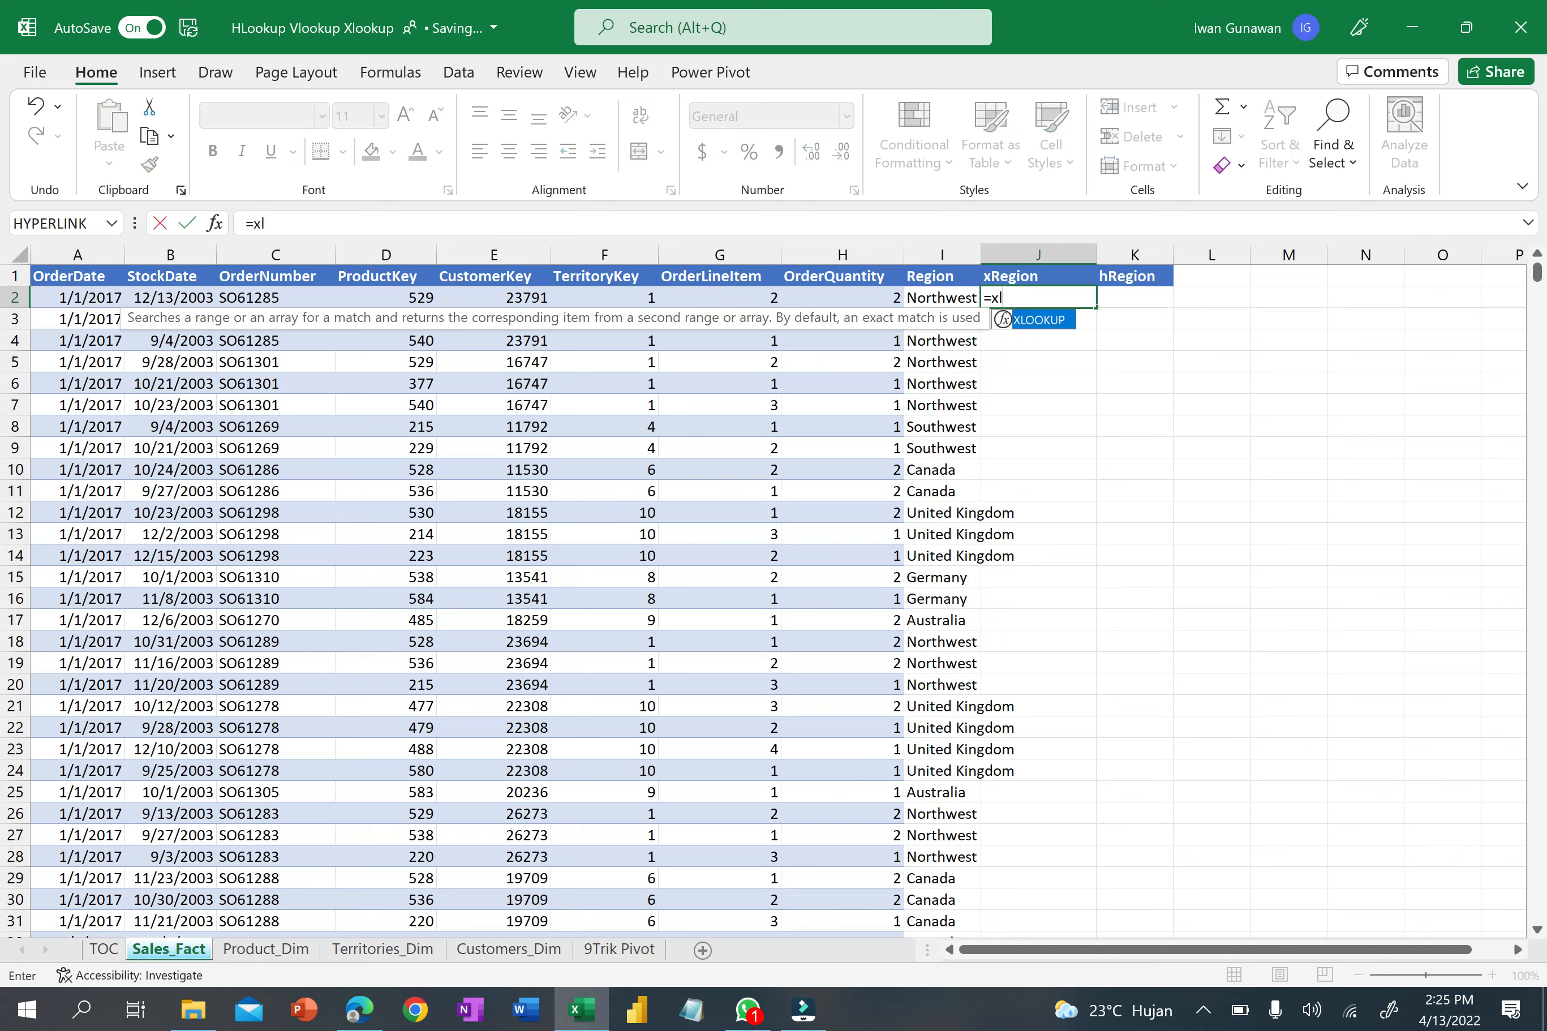
pyautogui.write('oo')
pyautogui.press('Tab')
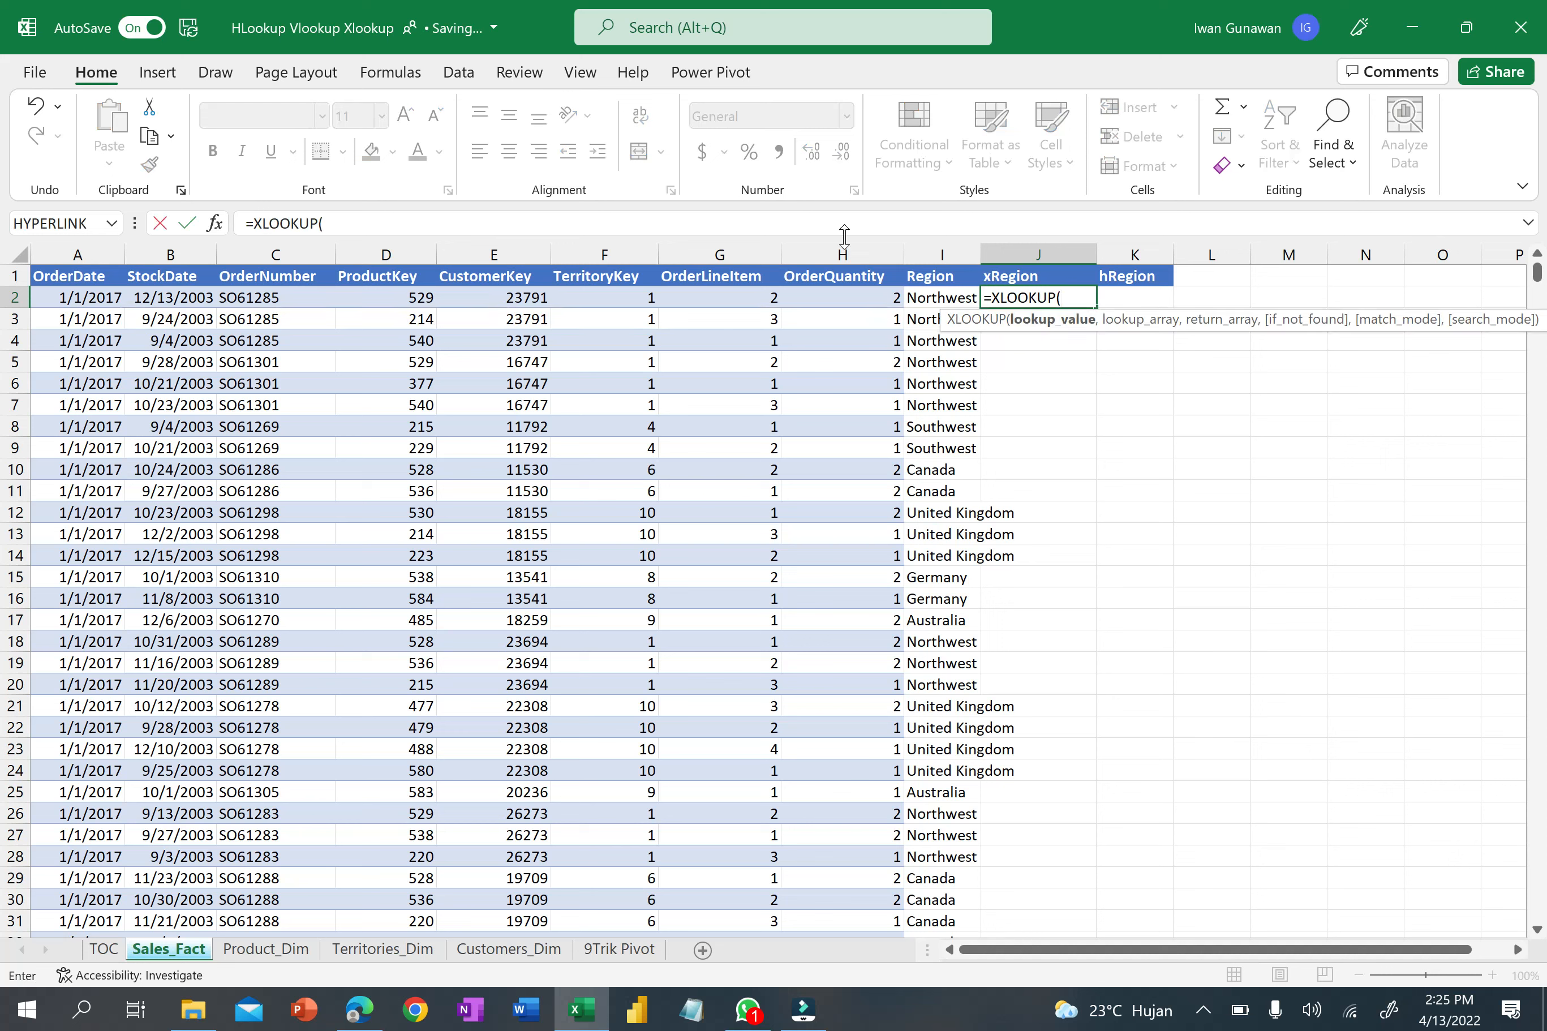
pyautogui.click(621, 298)
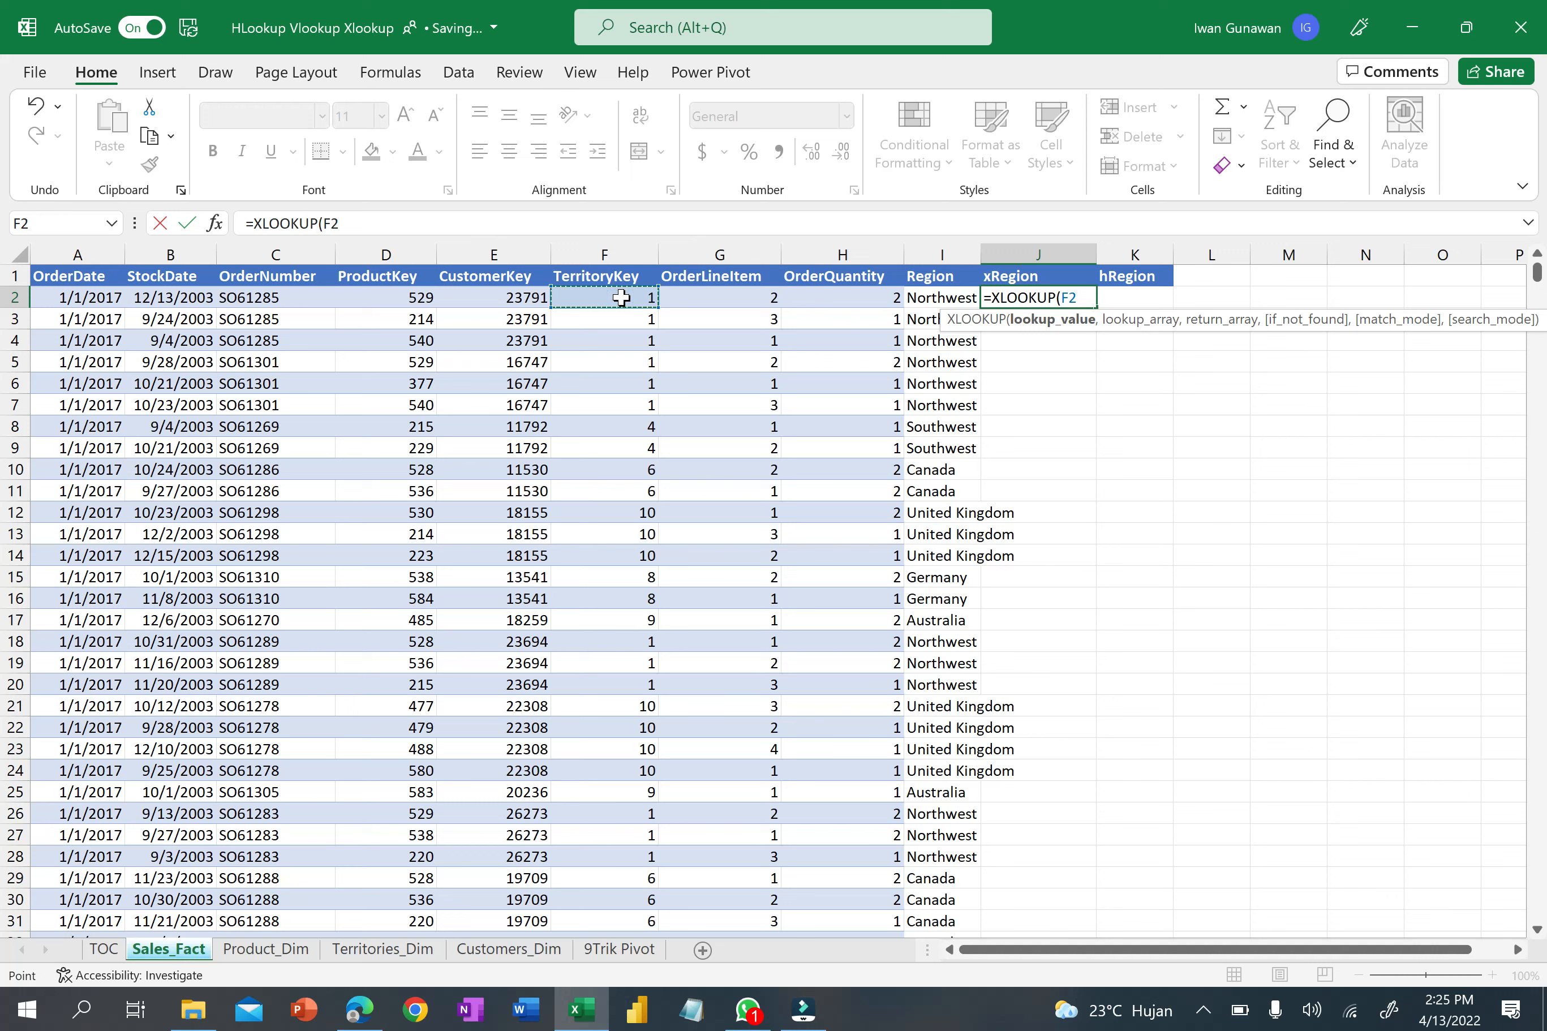
pyautogui.write(',')
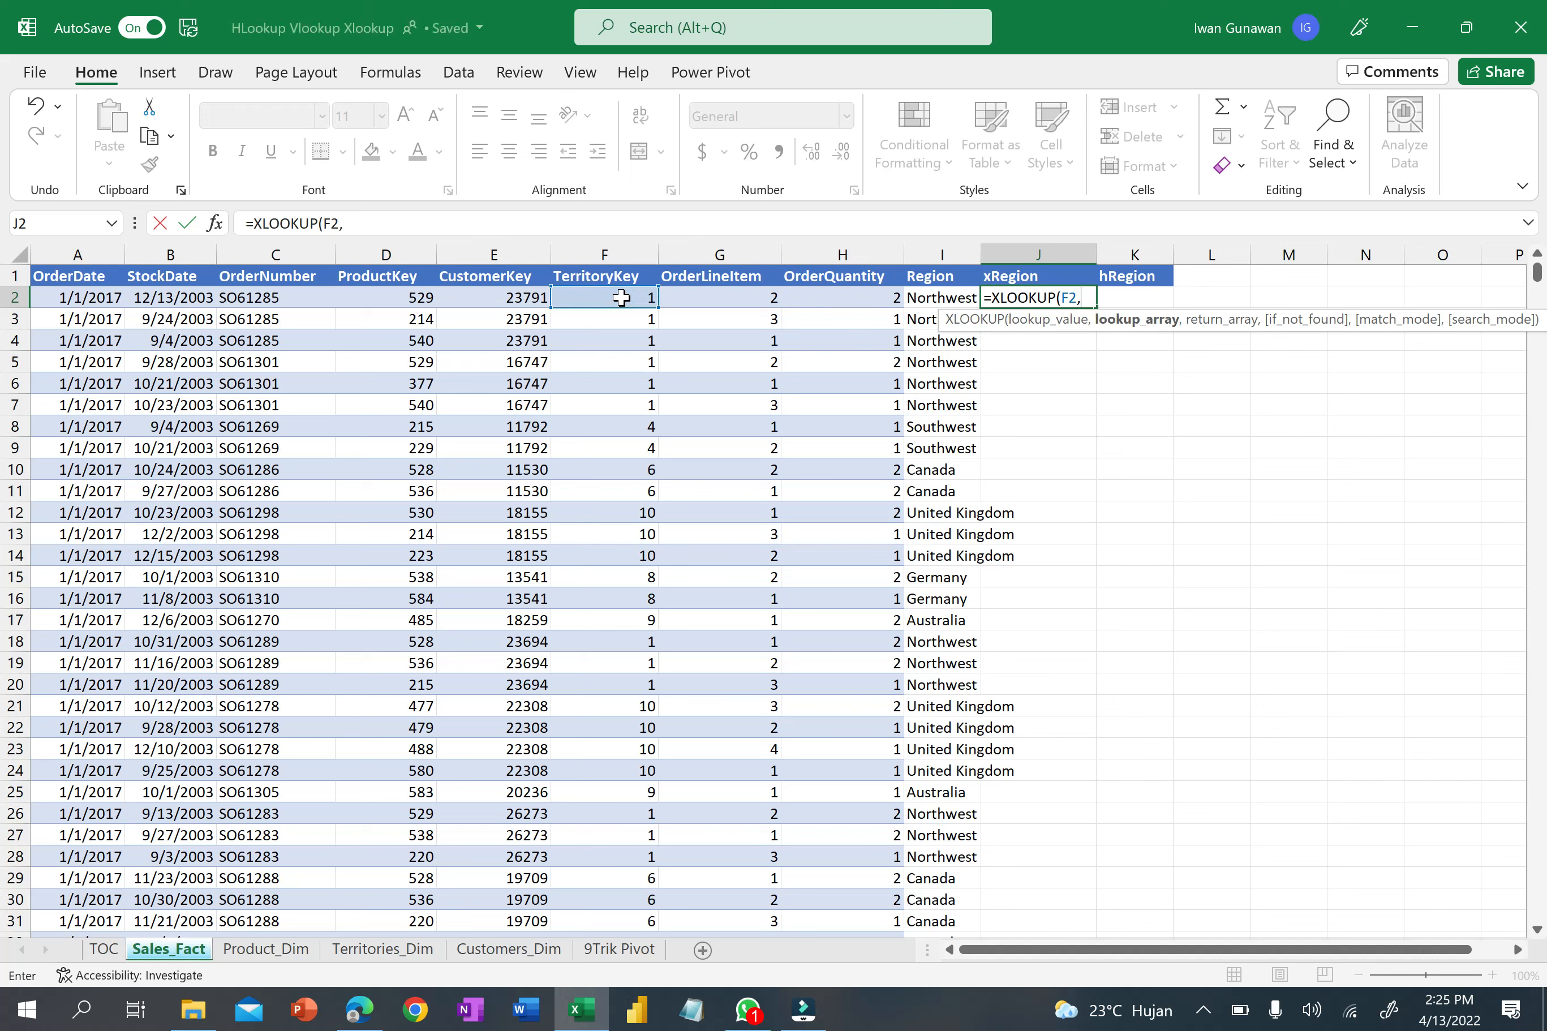
# Add Territories_Dim!A2:A11 as the XLOOKUP's lookup array and Territories_Dim!B2:B11 as its return array.
pyautogui.click(383, 949)
pyautogui.click(99, 298)
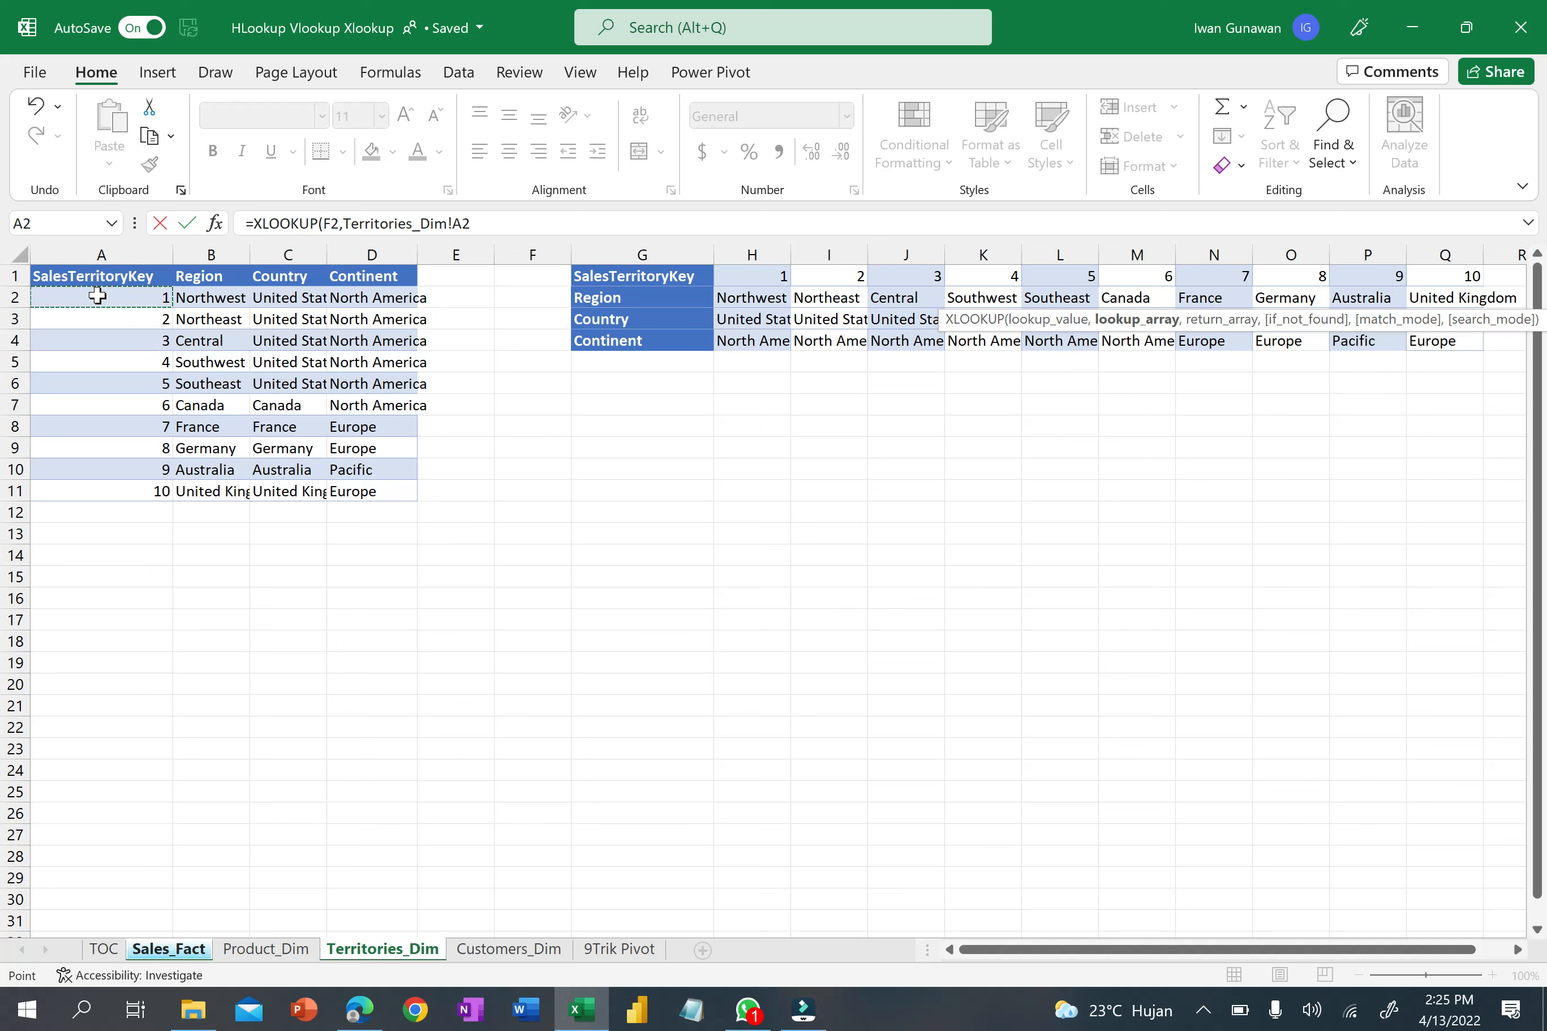
pyautogui.hotkey('ctrl', 'shift', 'Down')
pyautogui.write(',')
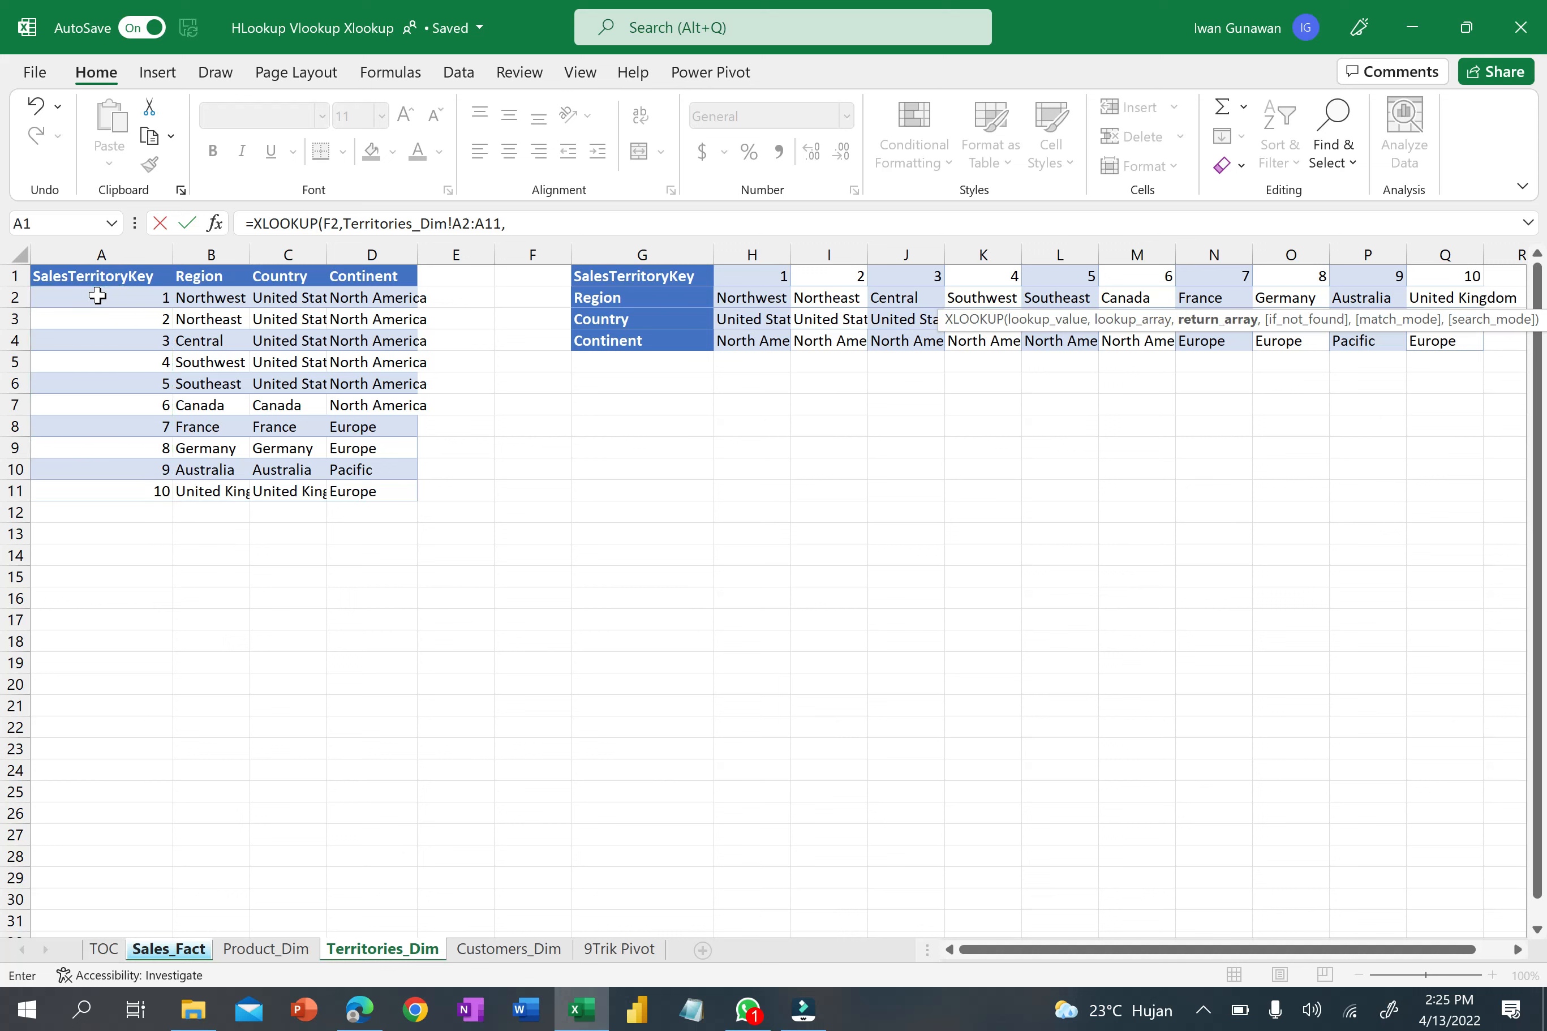
pyautogui.click(195, 301)
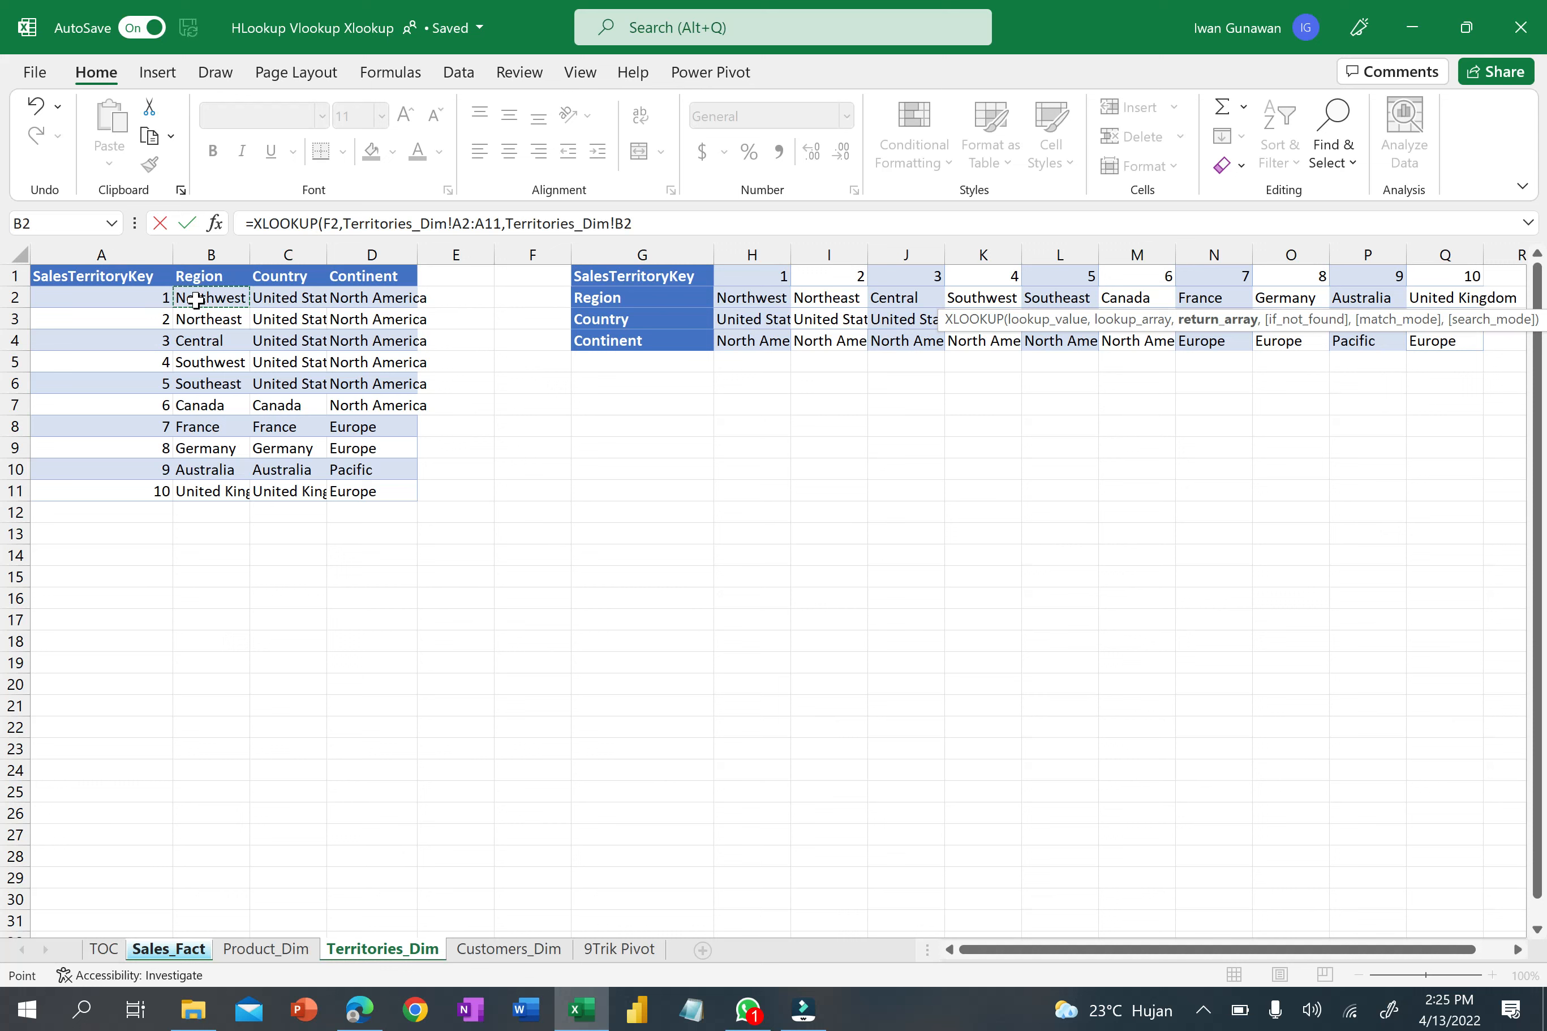
pyautogui.hotkey('ctrl', 'shift', 'Down')
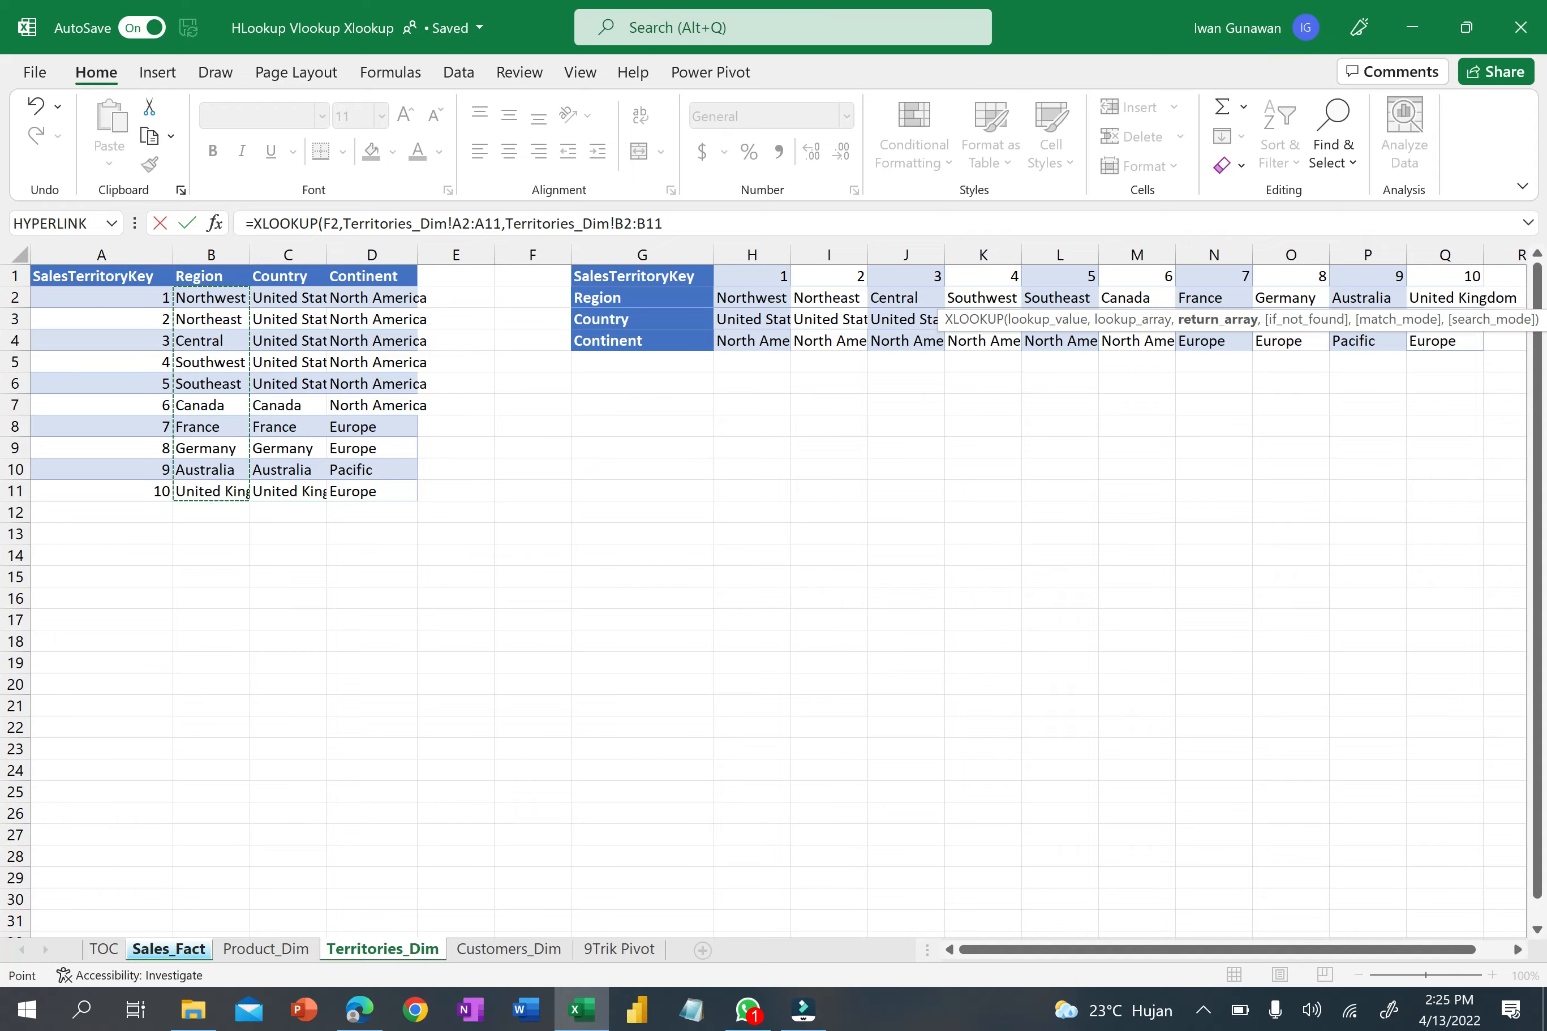
# Make both XLOOKUP ranges absolute, as $A$2:$A$11 and $B$2:$B$11.
pyautogui.click(453, 223)
pyautogui.press('F4')
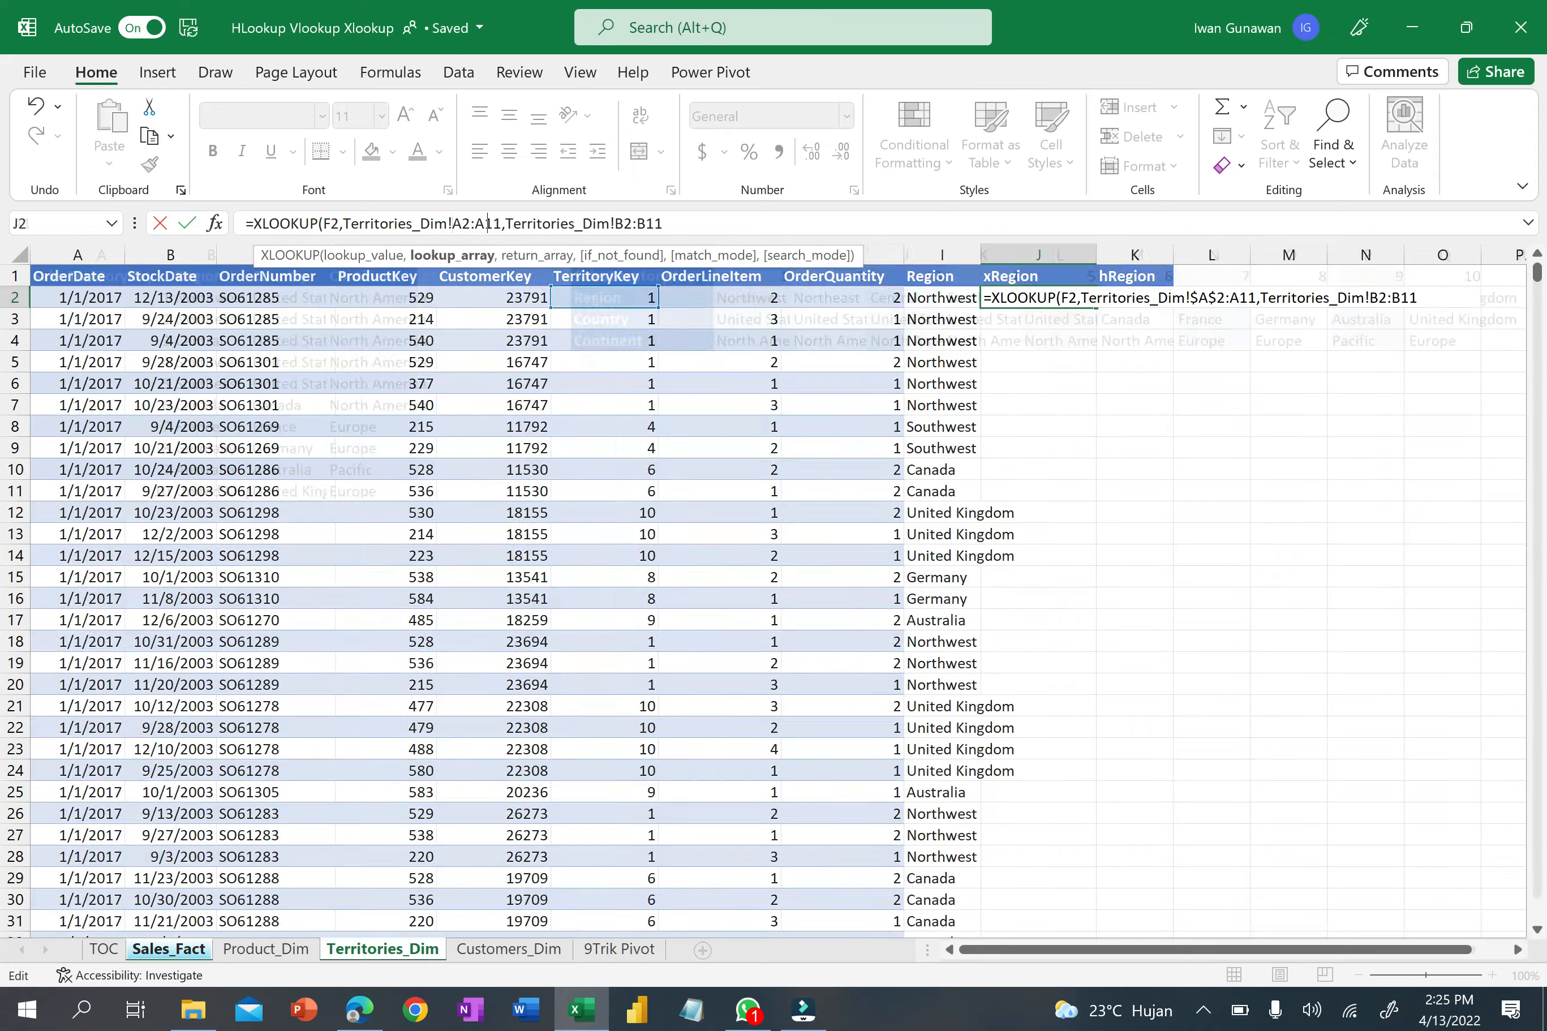
pyautogui.click(493, 221)
pyautogui.press('F4')
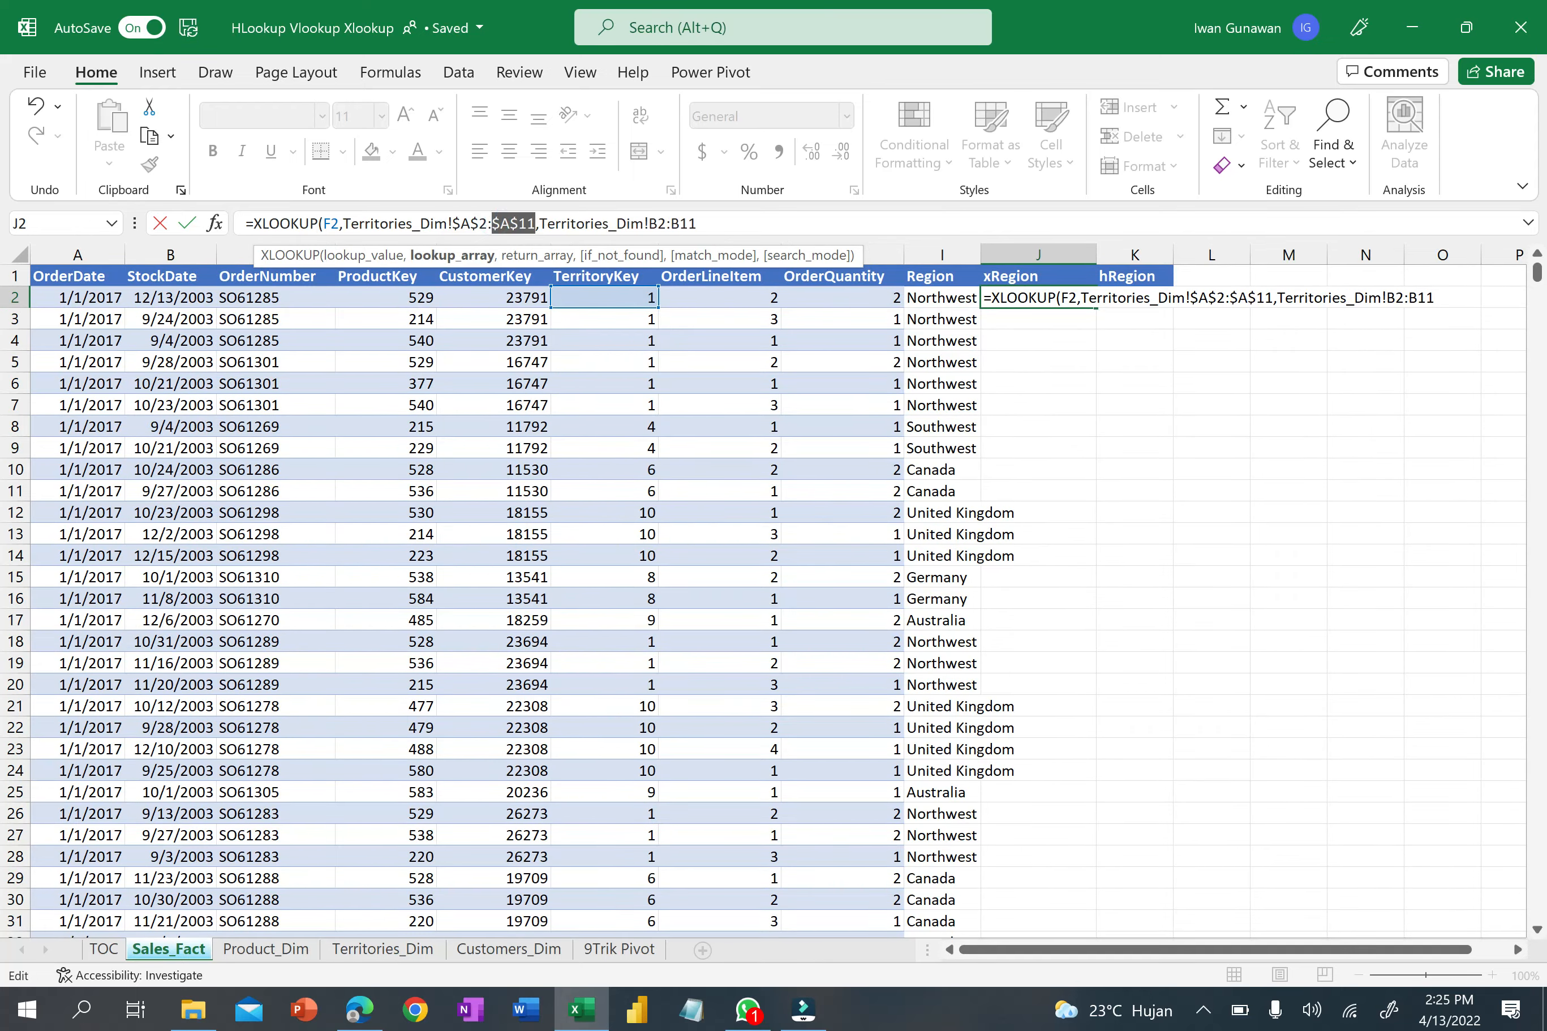
pyautogui.click(650, 224)
pyautogui.press('F4')
pyautogui.click(688, 223)
pyautogui.press('F4')
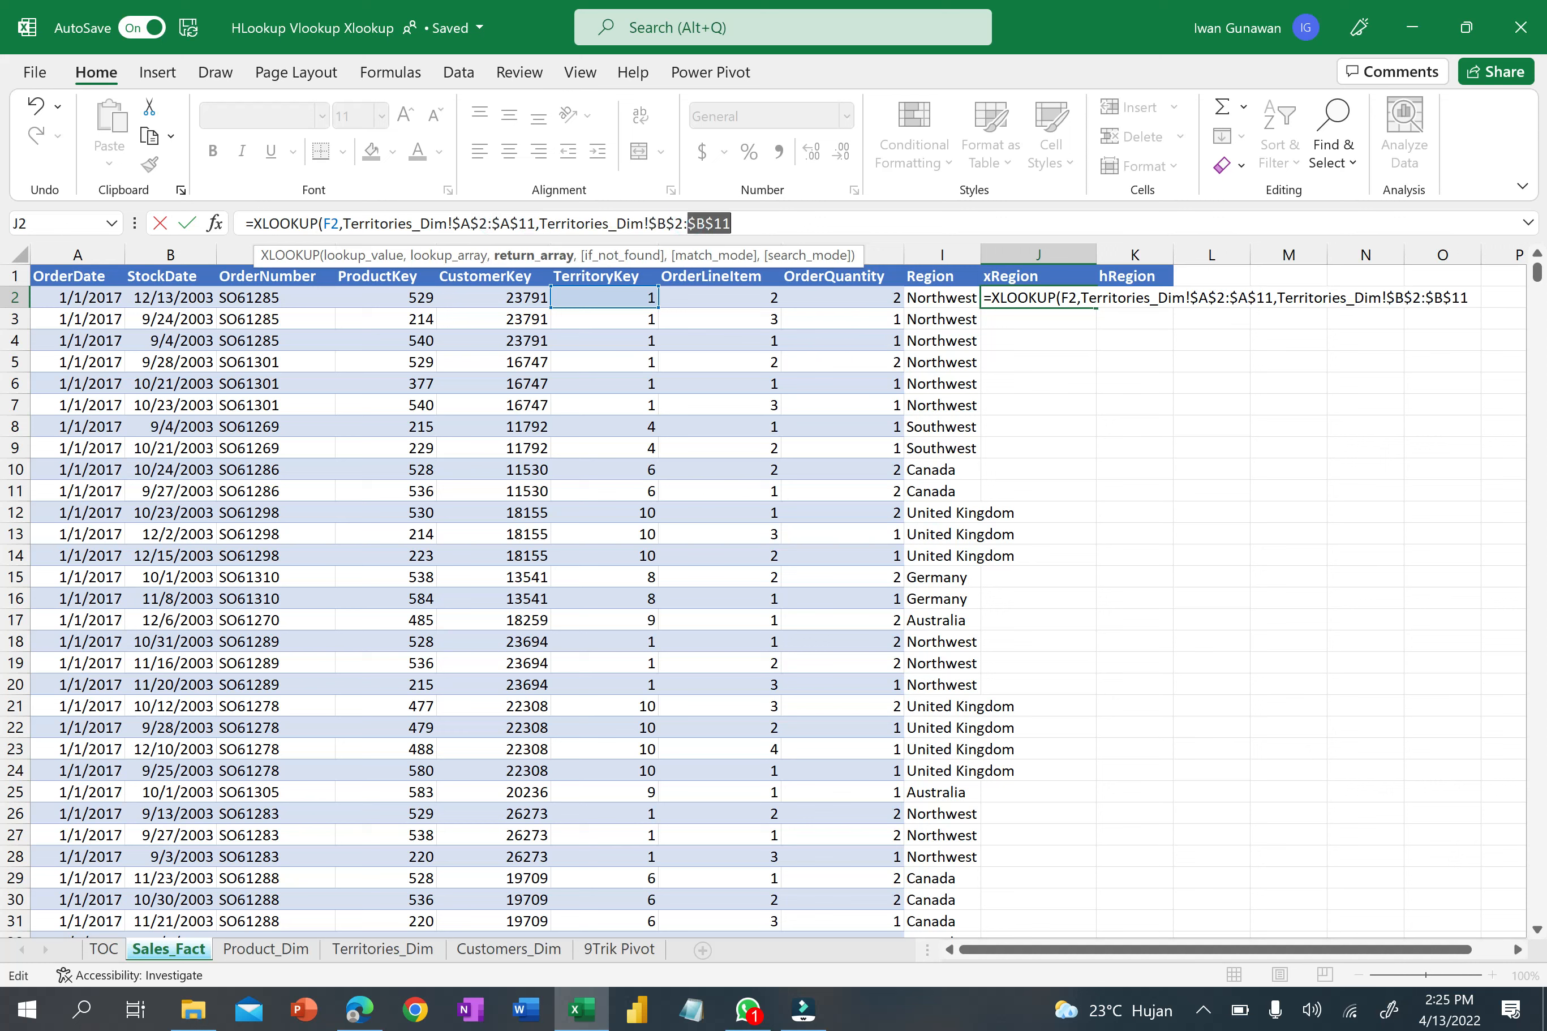
# Set the XLOOKUP's if_not_found text to "tidak diketahui" and complete the formula in J2.
pyautogui.click(772, 222)
pyautogui.write(',')
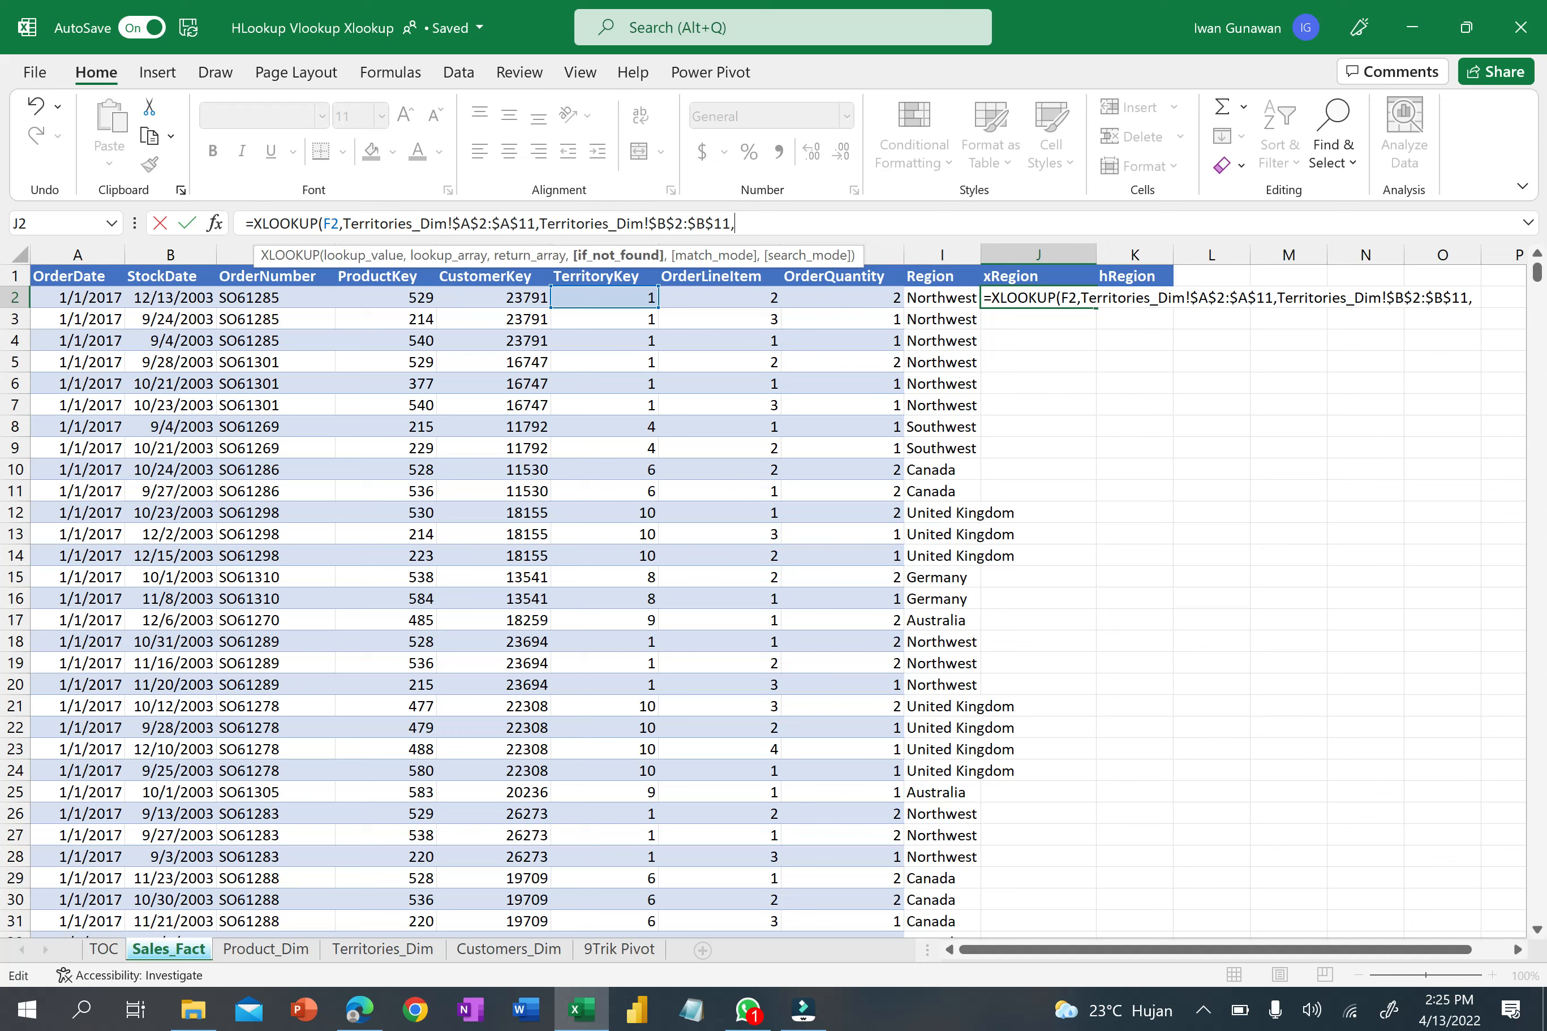
pyautogui.click(682, 222)
pyautogui.click(744, 225)
pyautogui.write('dak diketahui"')
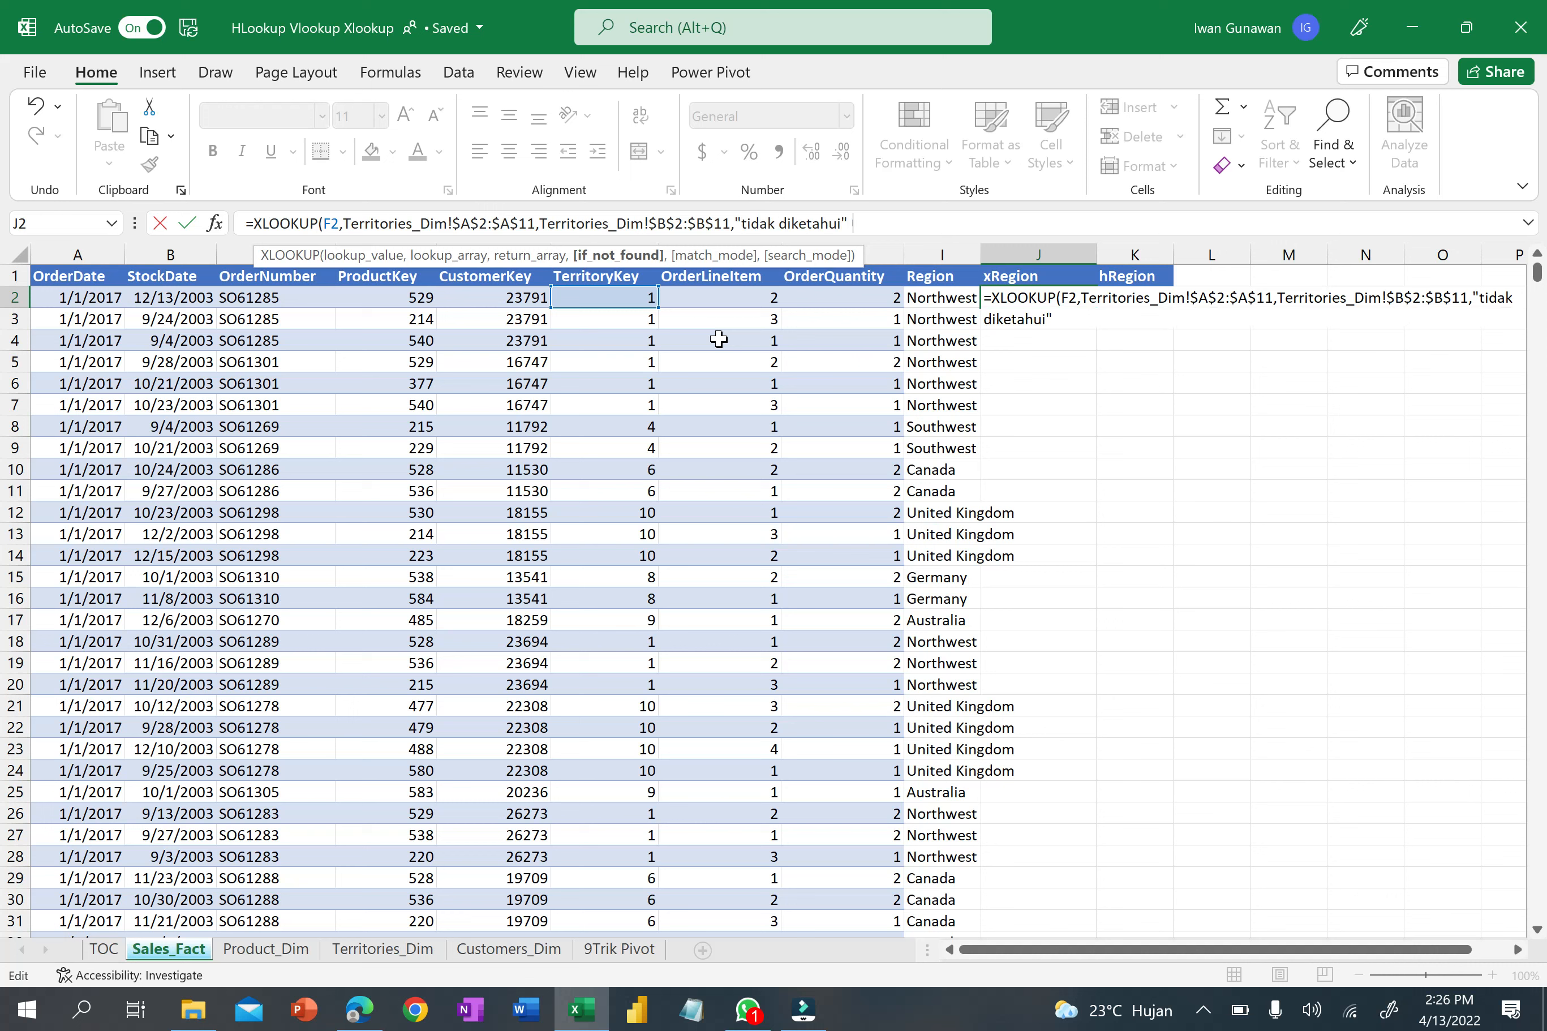
pyautogui.write(')')
pyautogui.press('Return')
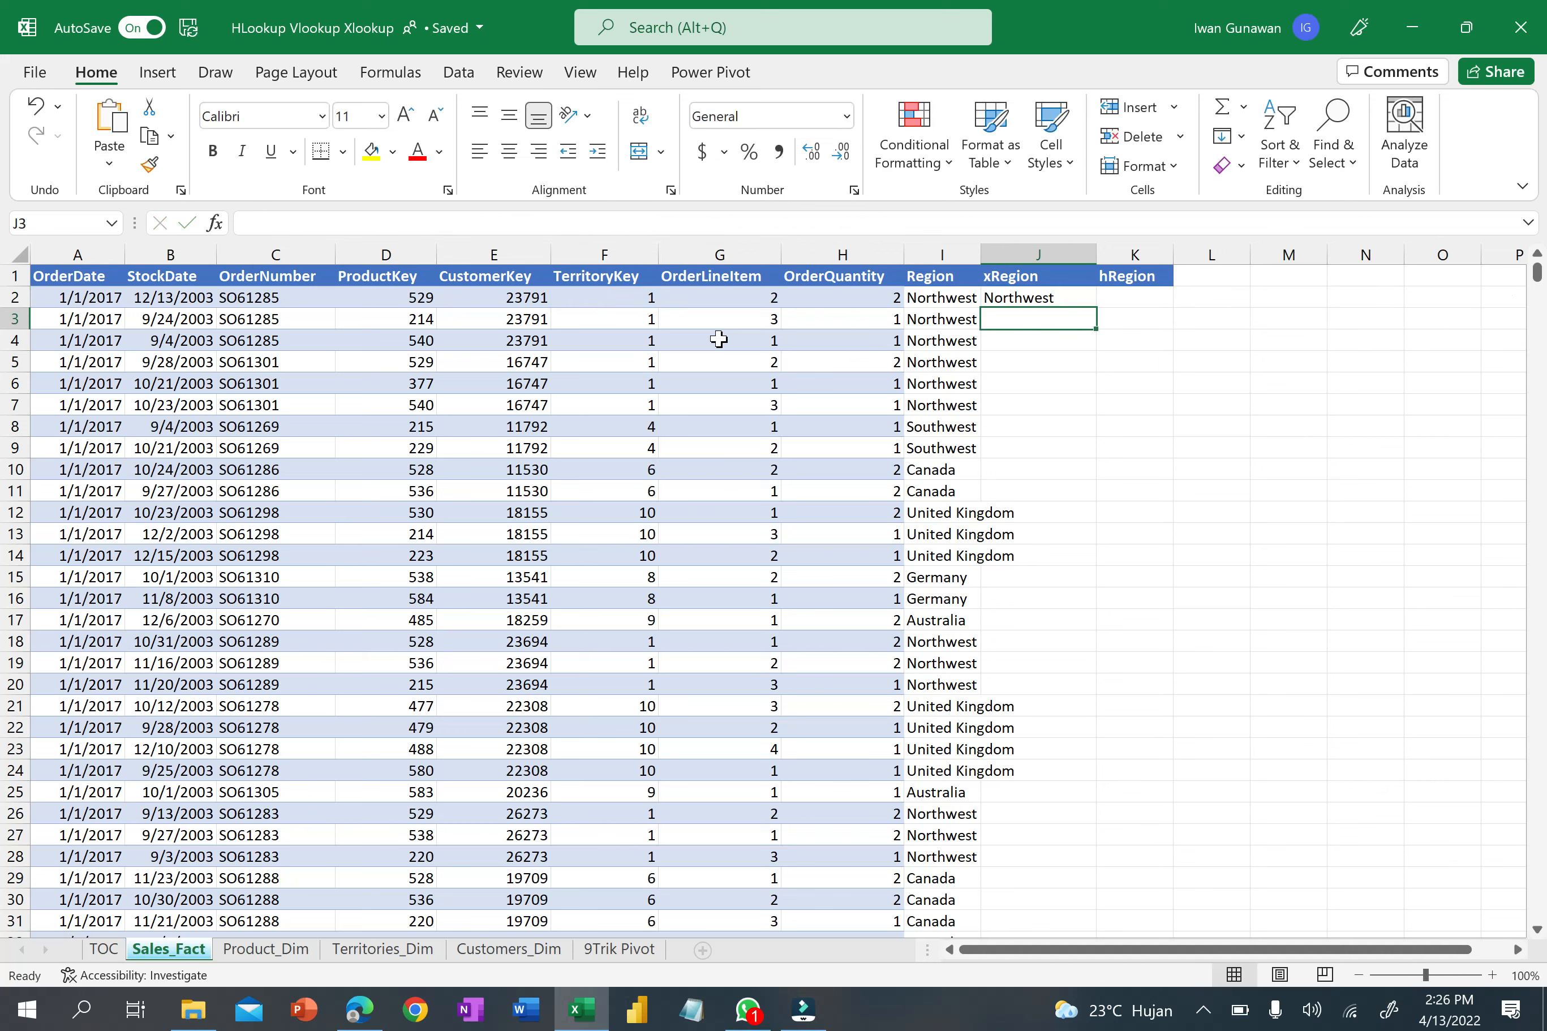
# Fill the XLOOKUP formula from J2 down the whole xRegion column and check the filled rows.
pyautogui.click(1071, 298)
pyautogui.doubleClick(1100, 309)
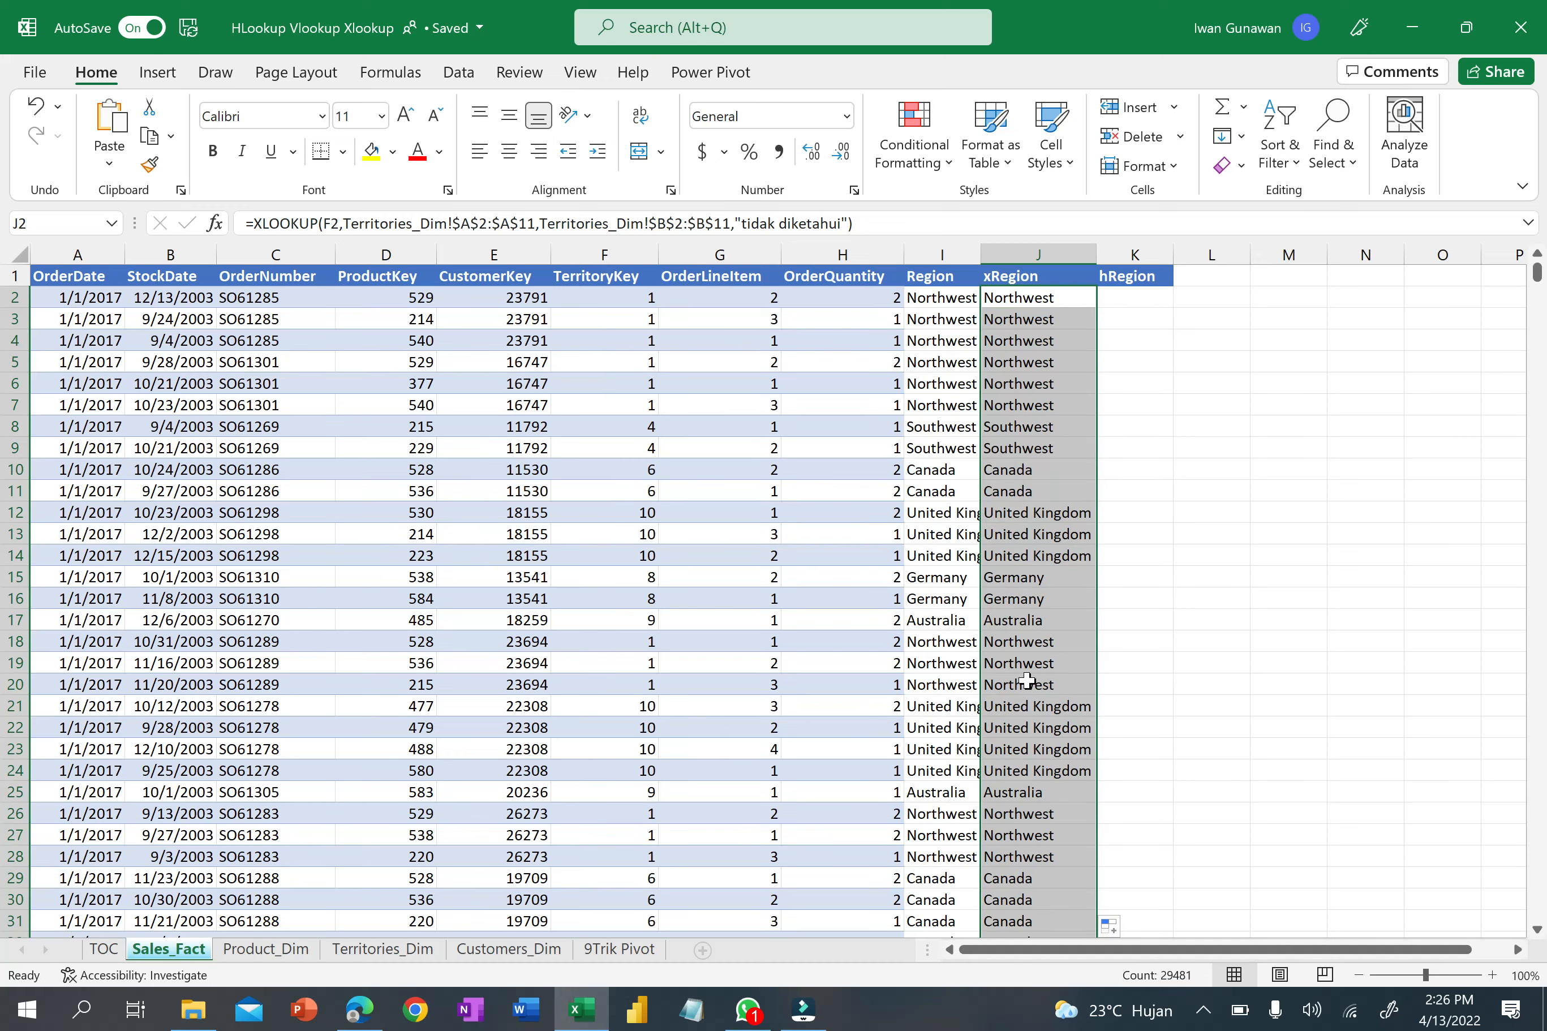
pyautogui.scroll(-2, 1025, 671)
pyautogui.scroll(-7, 1025, 671)
pyautogui.scroll(10, 1026, 613)
# Insert a blank column before the hRegion column on Sales_Fact.
pyautogui.click(1155, 251)
pyautogui.rightClick(1156, 253)
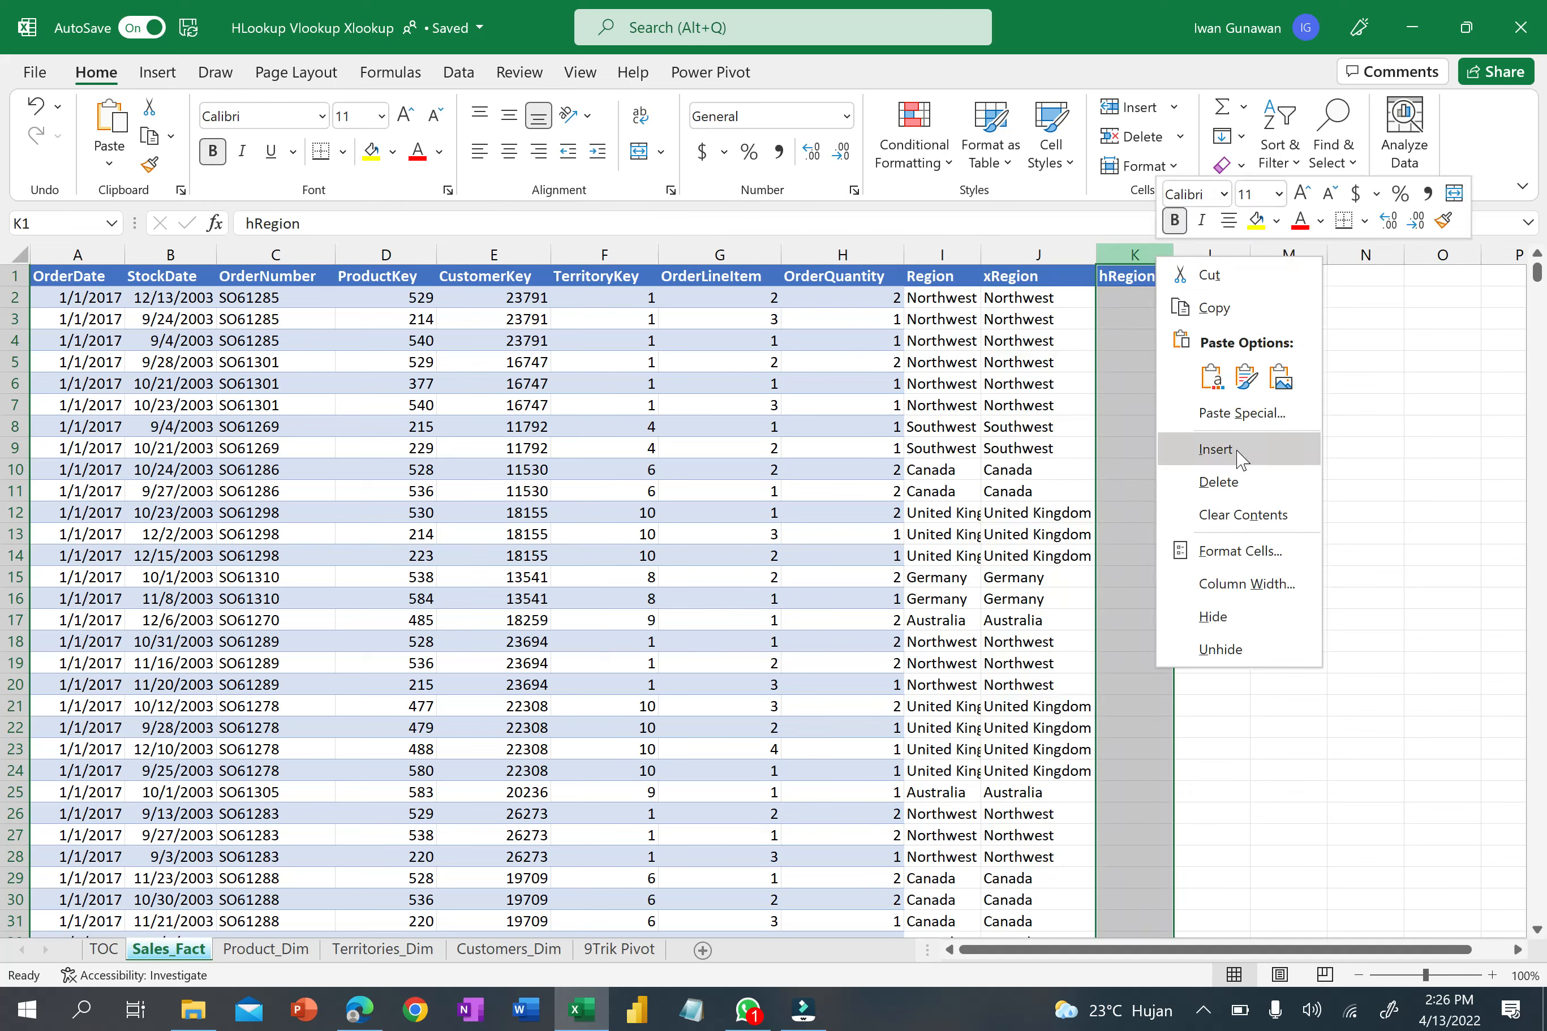
pyautogui.click(1215, 450)
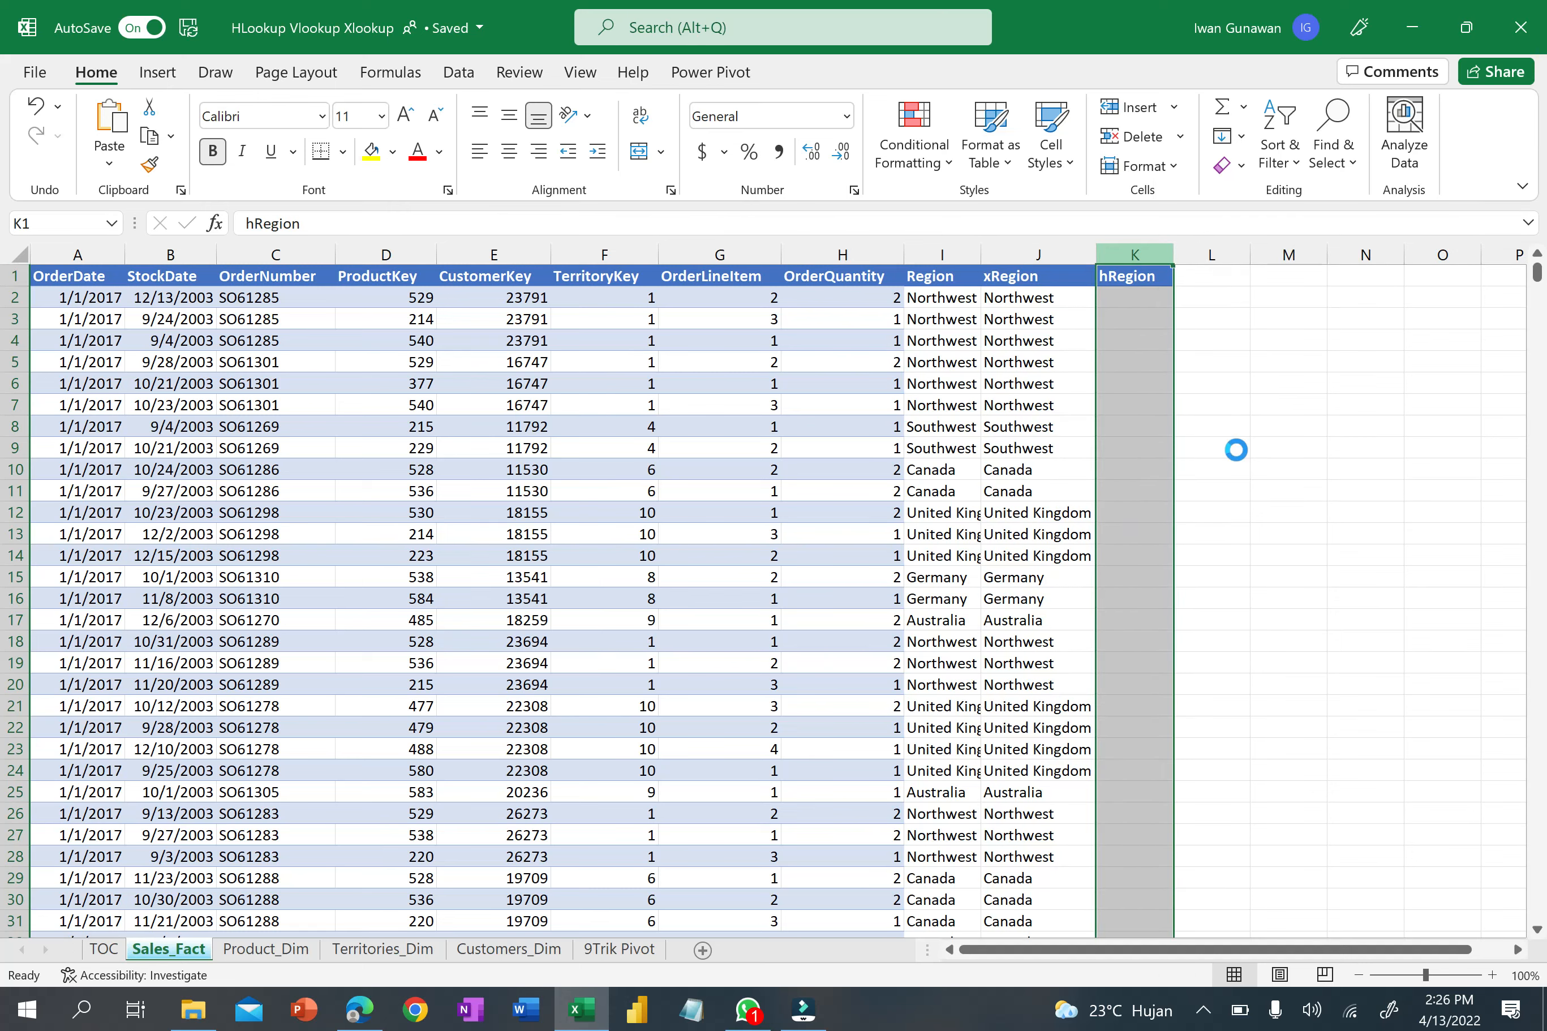
# Place the xRegion header in K1 and copy it back into J1 so both columns carry it.
pyautogui.click(1020, 279)
pyautogui.hotkey('ctrl', 'c')
pyautogui.click(1127, 277)
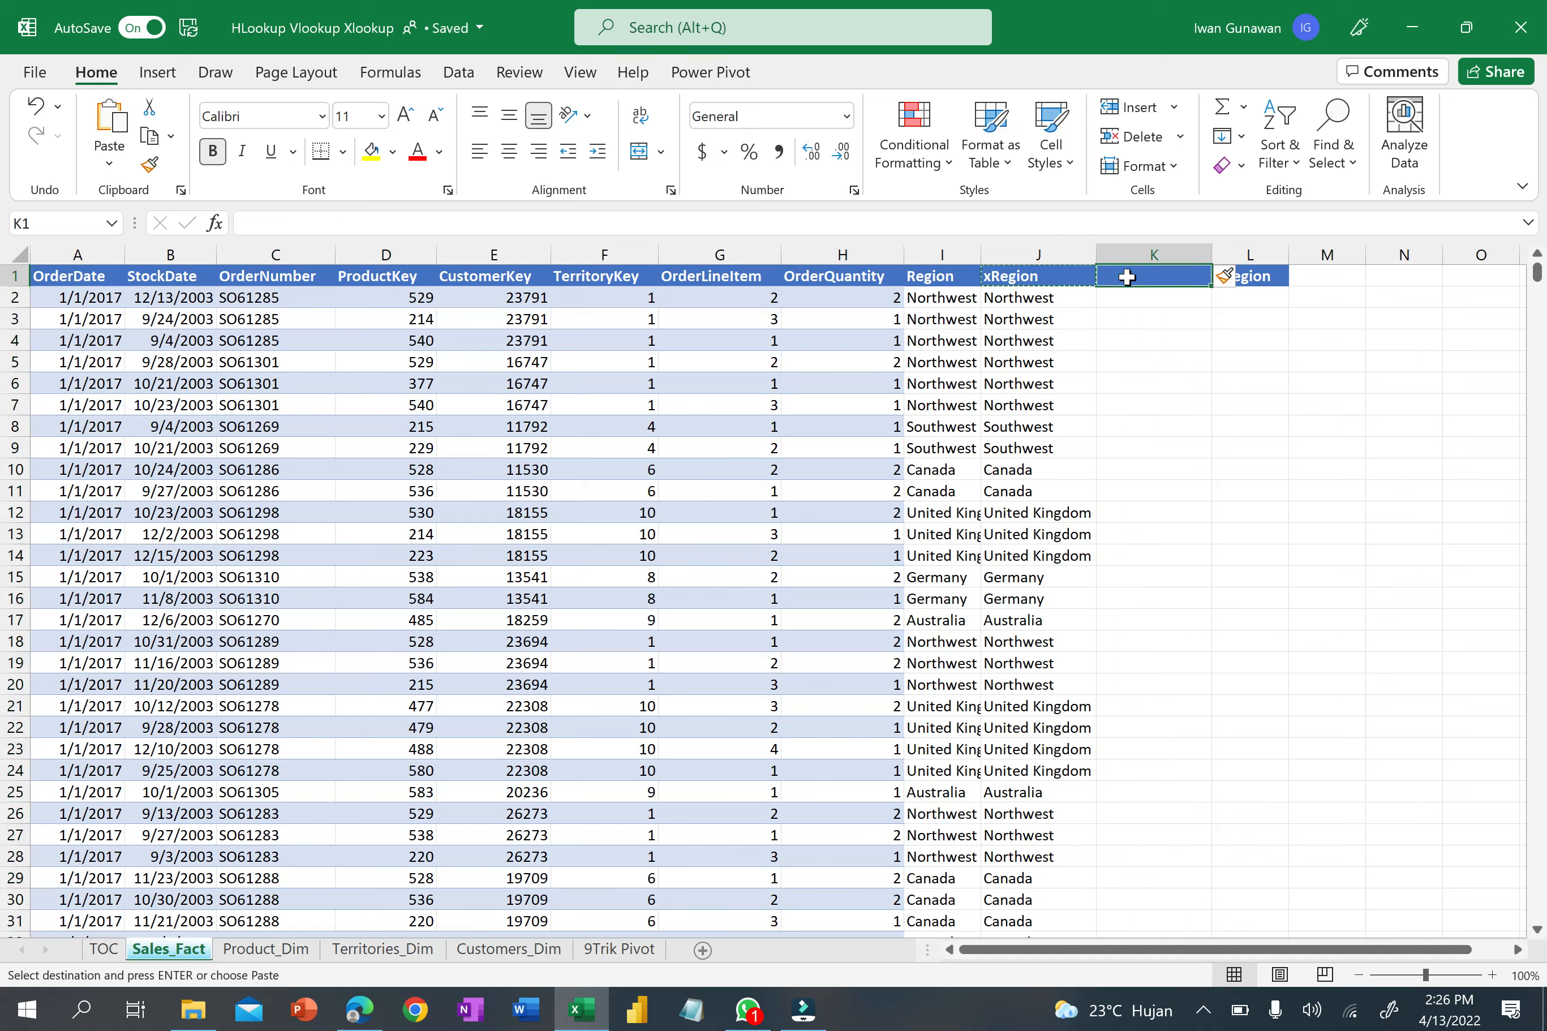
pyautogui.write('xRegion')
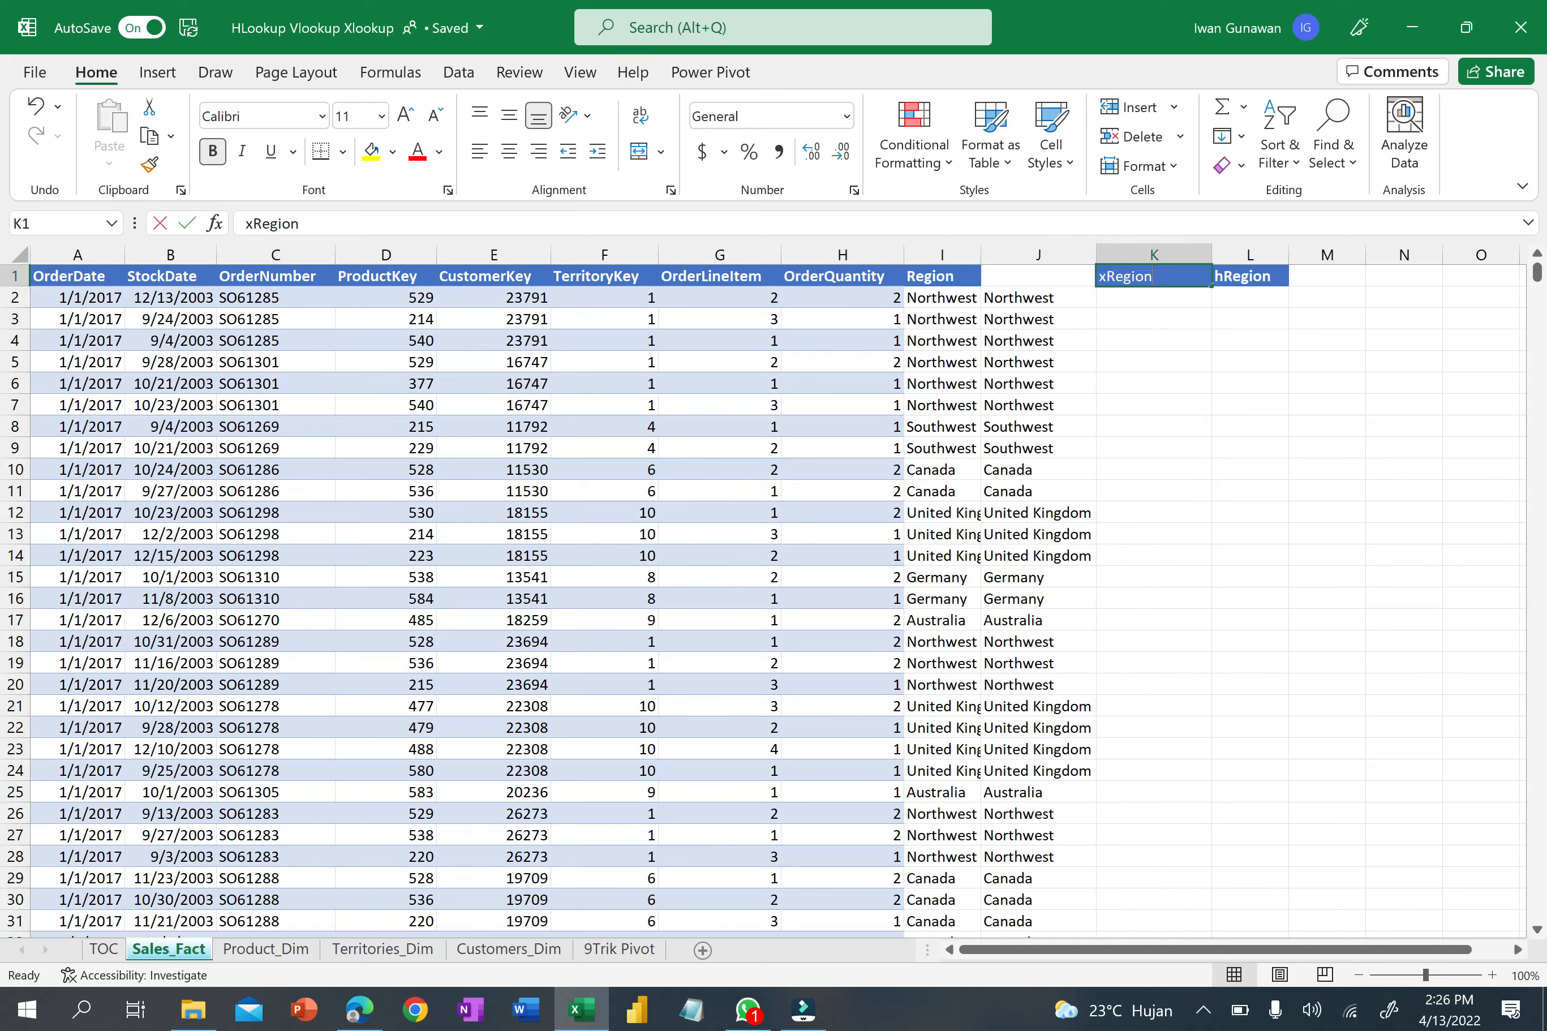
pyautogui.click(1139, 337)
pyautogui.click(1144, 273)
pyautogui.hotkey('ctrl', 'c')
pyautogui.click(1030, 277)
pyautogui.hotkey('ctrl', 'v')
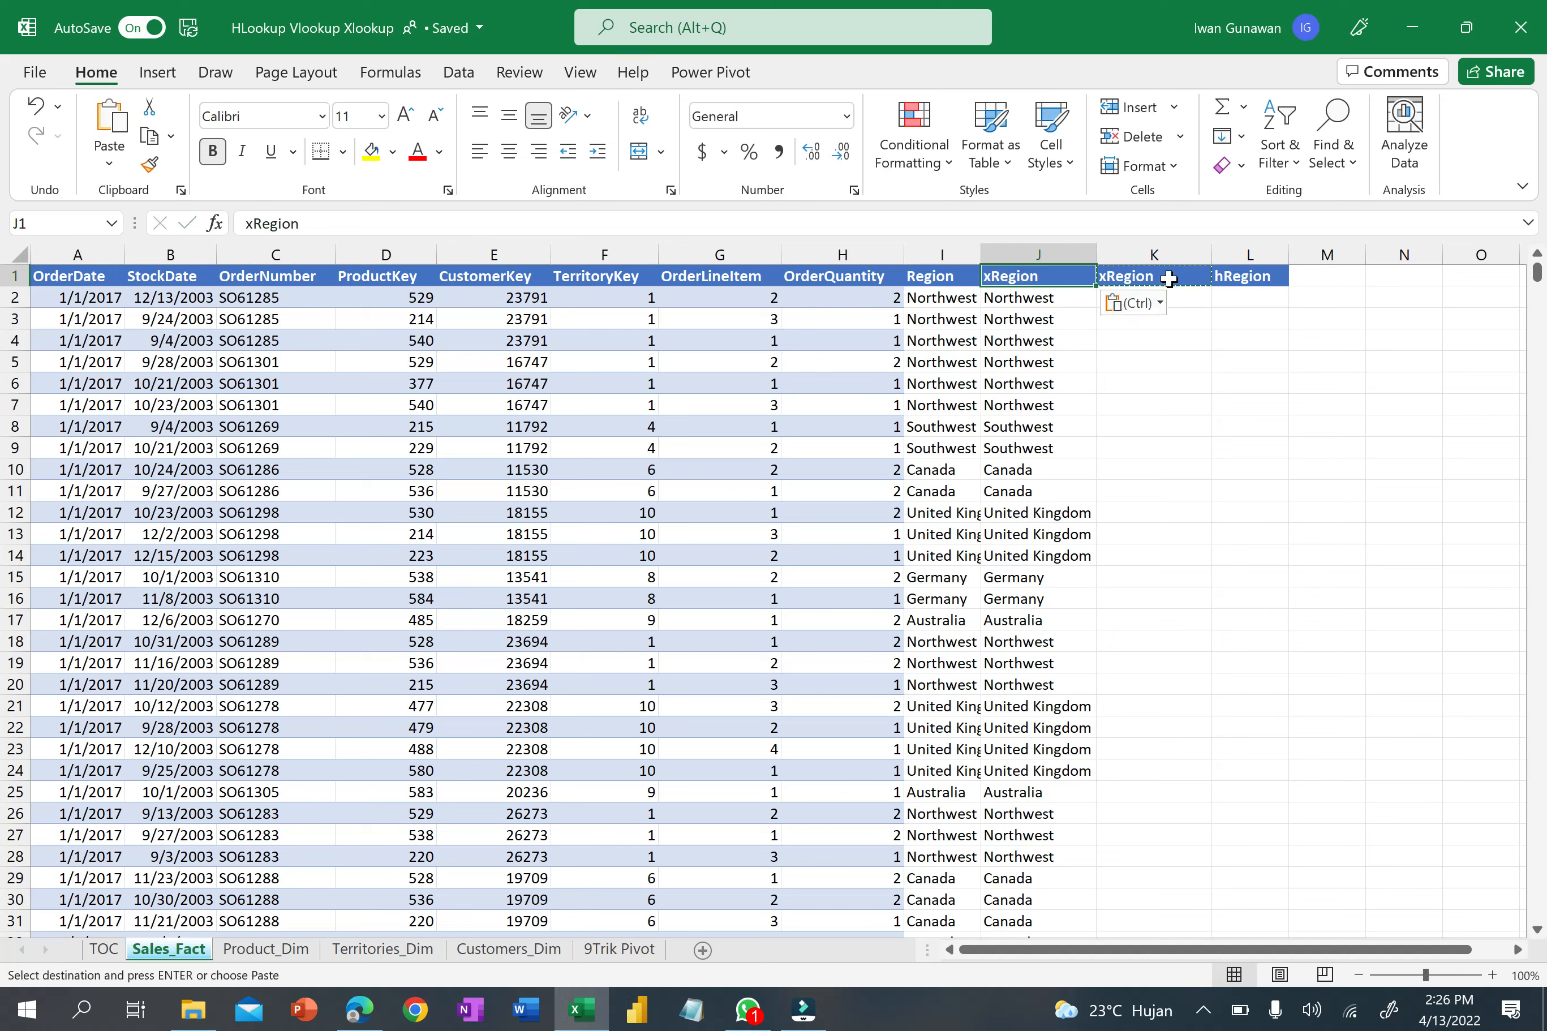
# Rename the header in K1 as xRegionH.
pyautogui.doubleClick(1162, 277)
pyautogui.write('H')
pyautogui.press('Return')
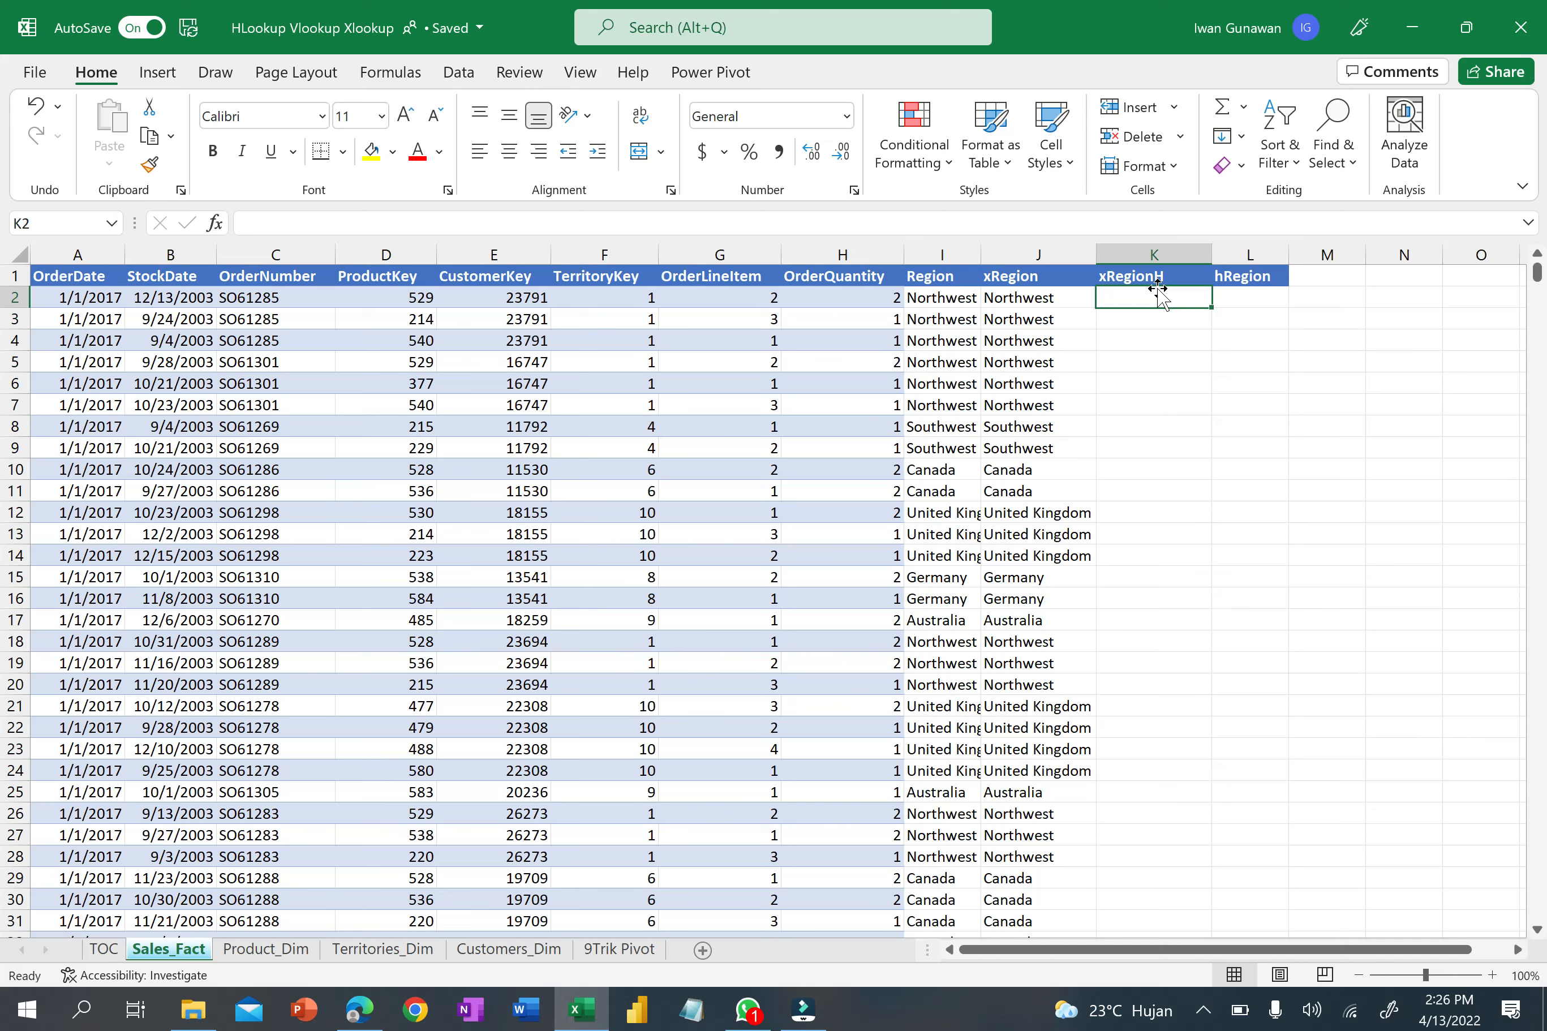
# Start an XLOOKUP formula in K2 with TerritoryKey cell F2 as the lookup value.
pyautogui.write('=XLOO')
pyautogui.press('Tab')
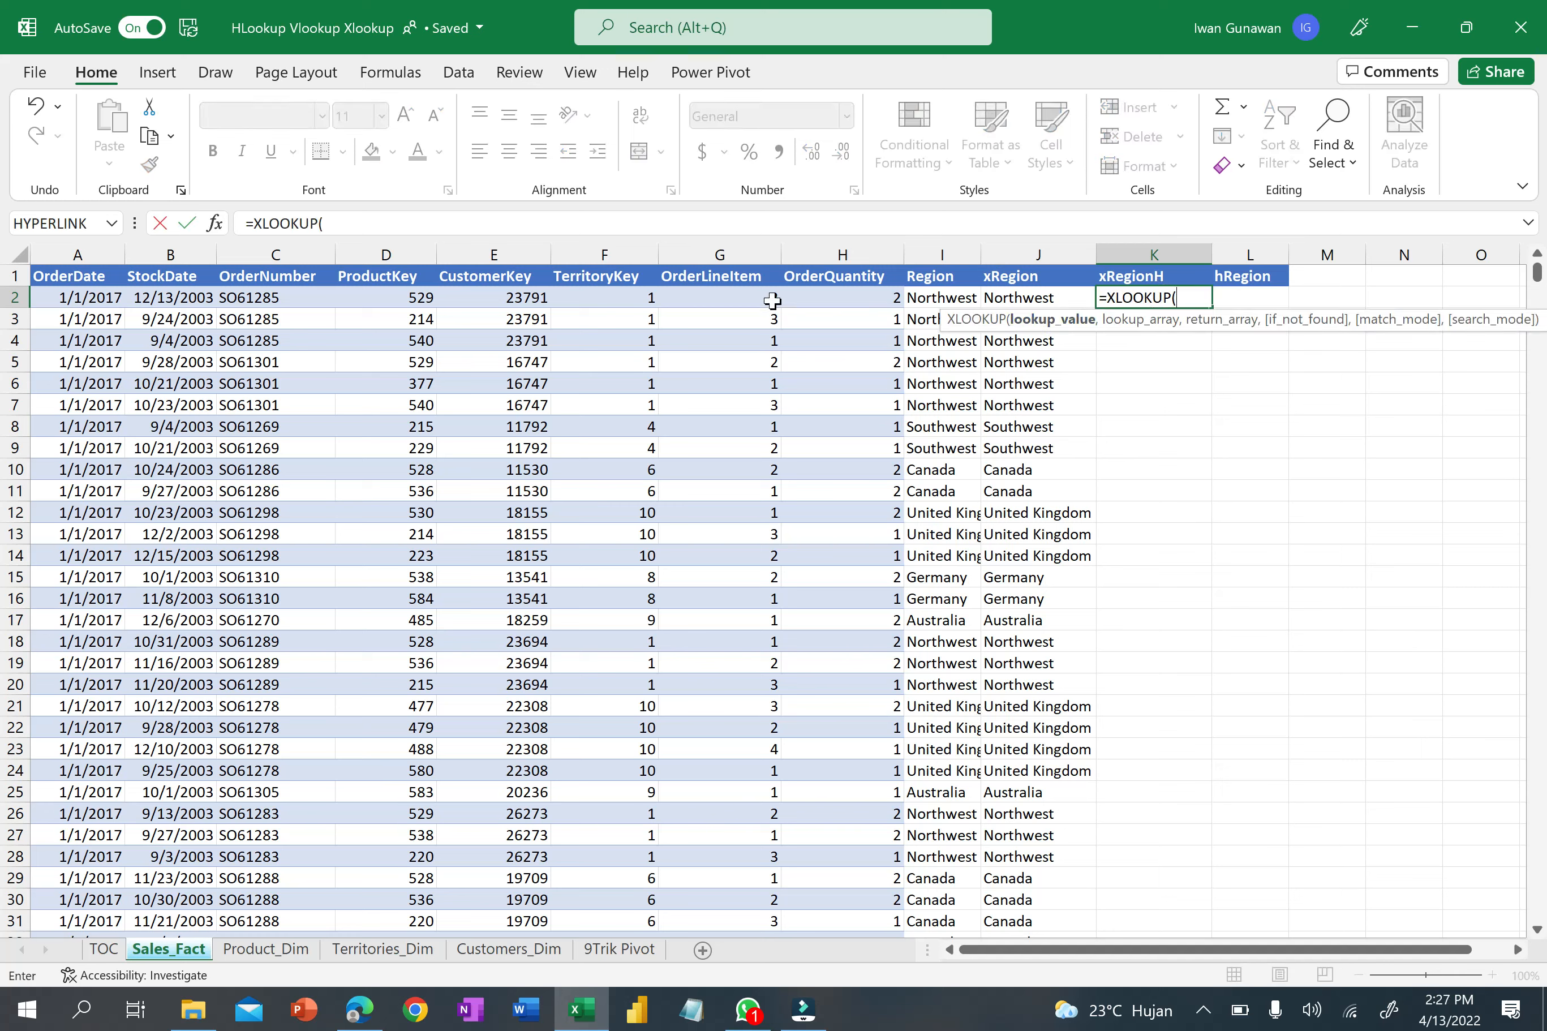
pyautogui.click(633, 298)
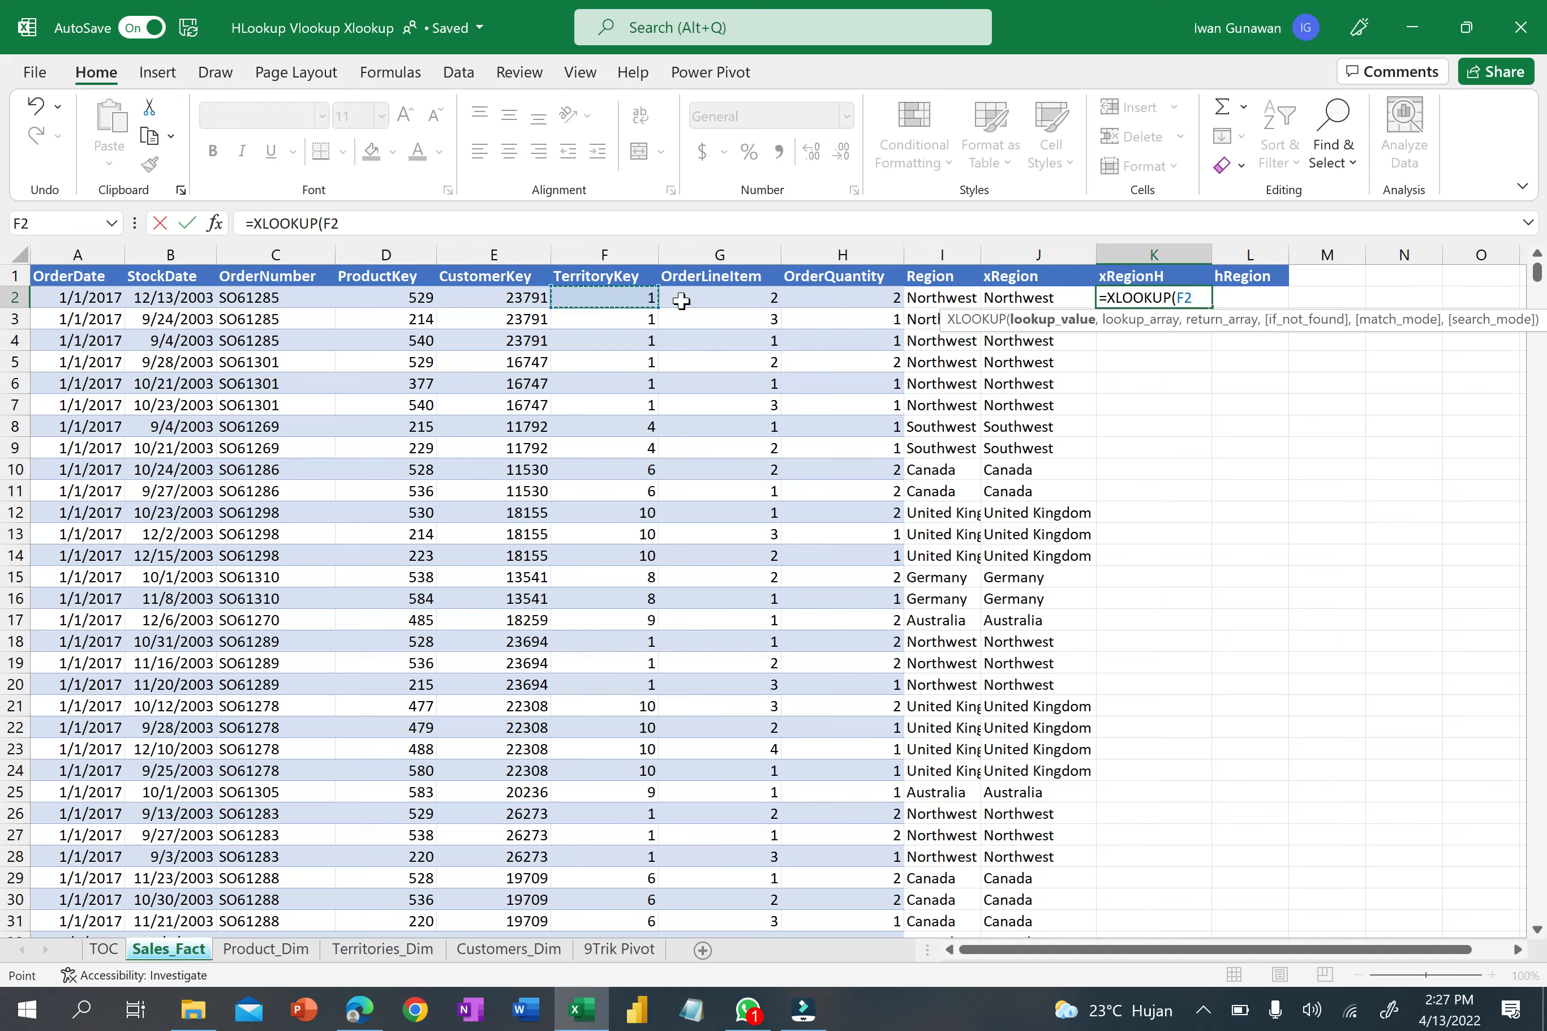
pyautogui.click(389, 227)
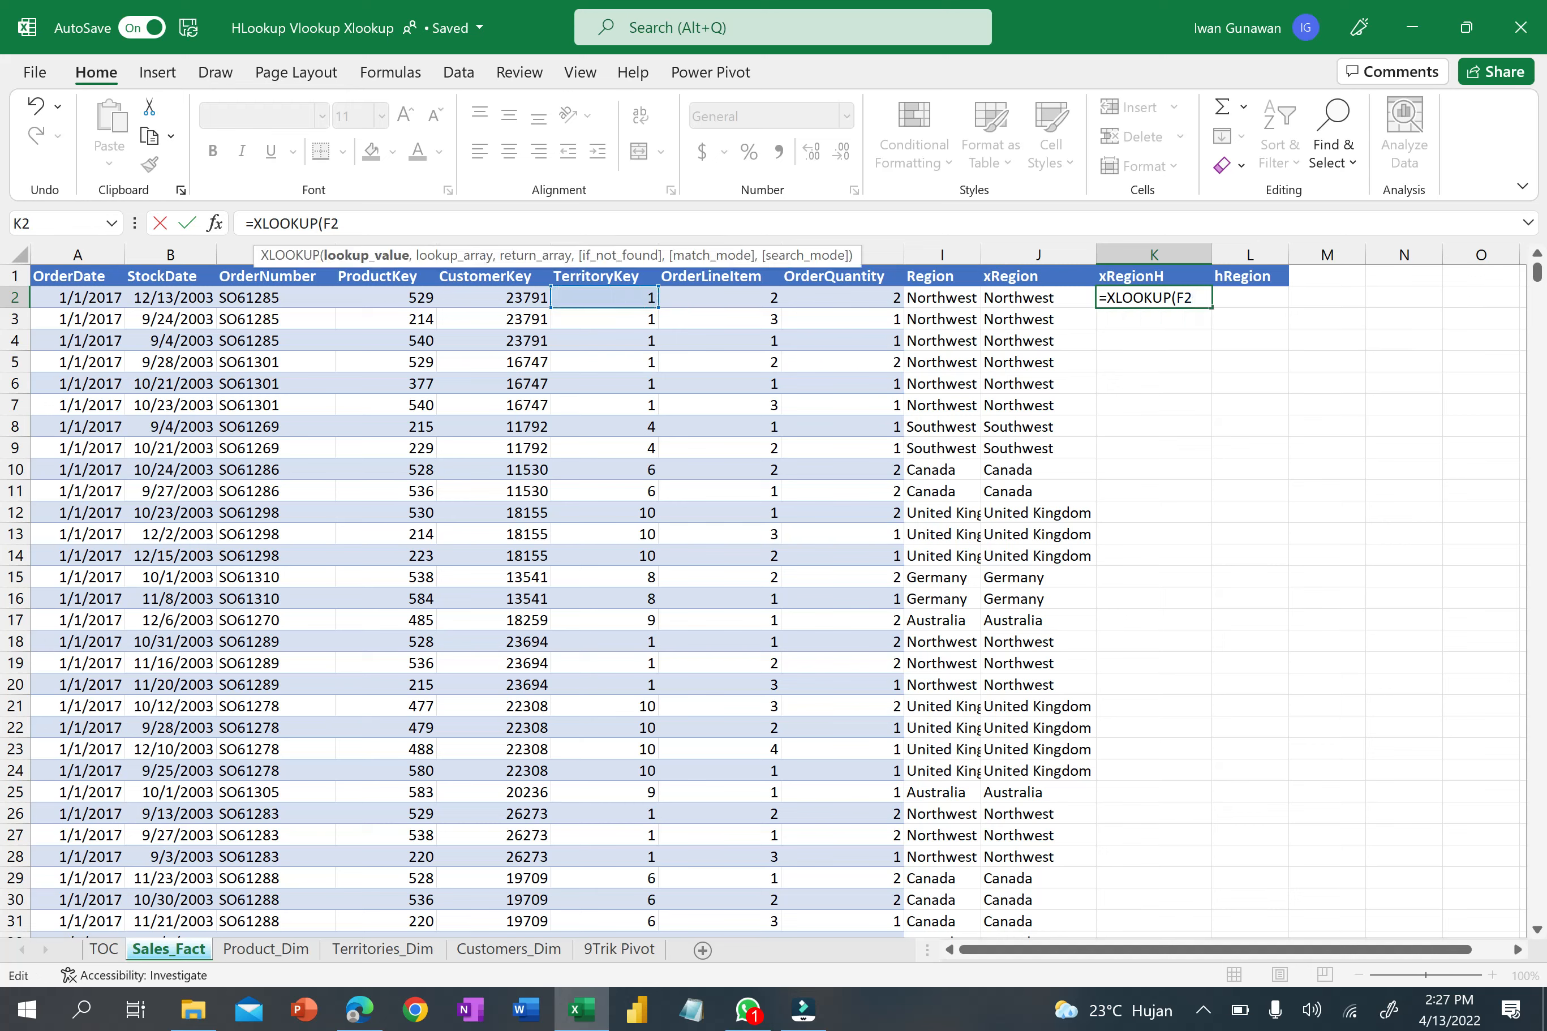
pyautogui.write(',')
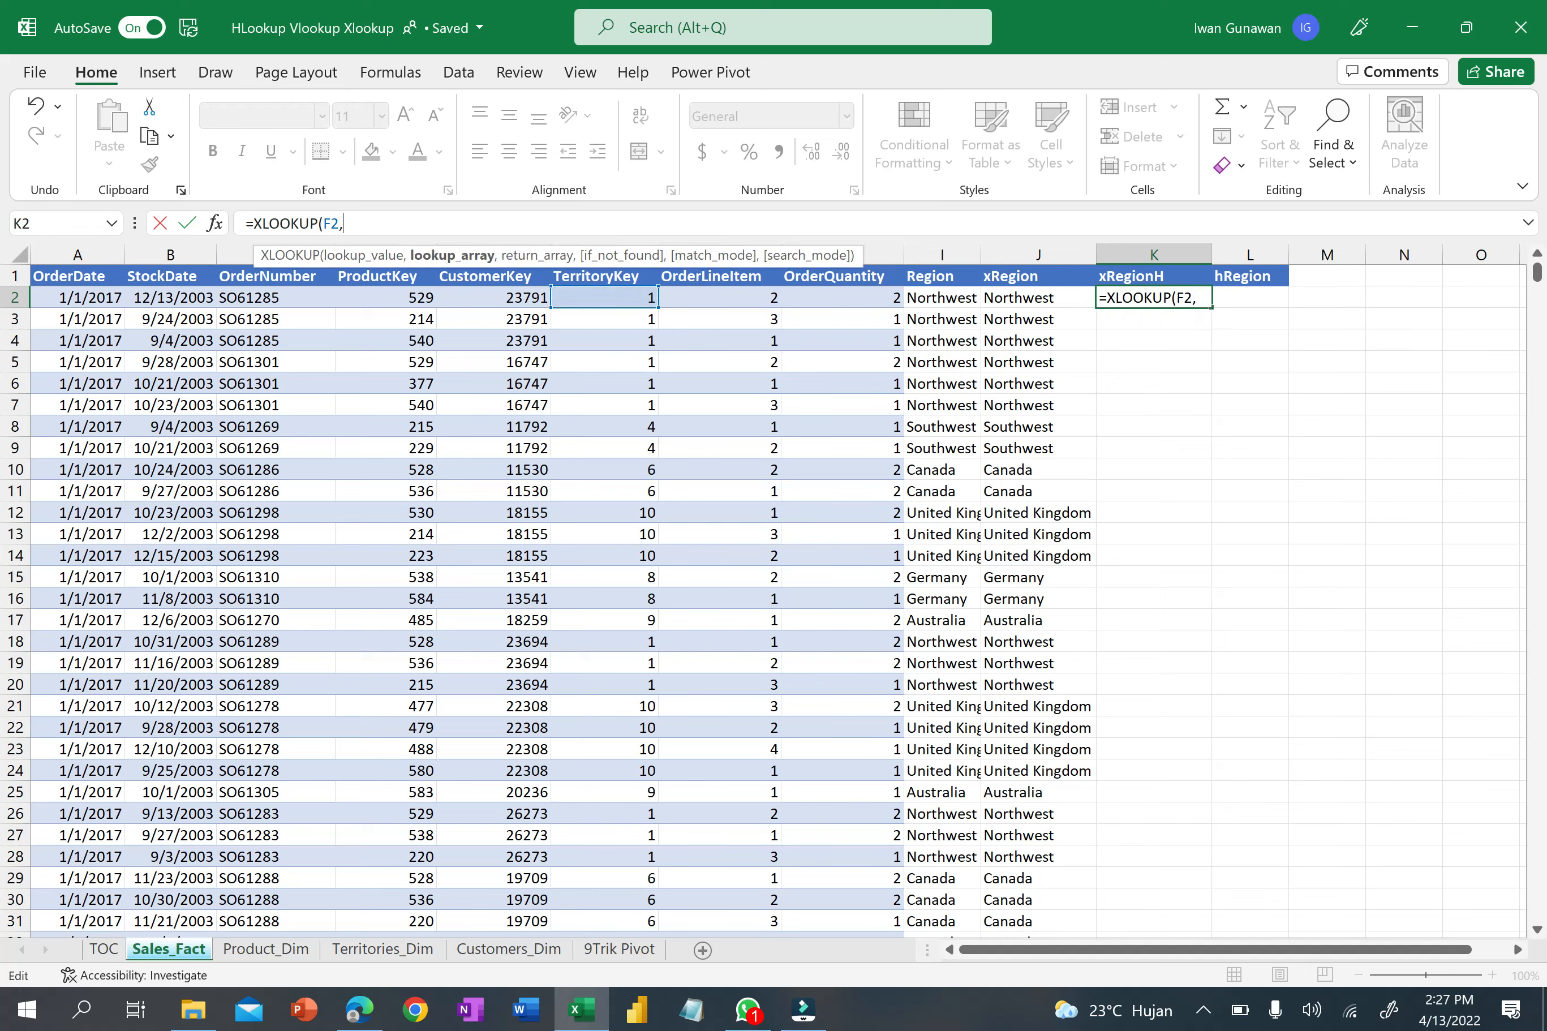
# Add Territories_Dim!$H$1:$Q$1 as the XLOOKUP's lookup array and Territories_Dim!$H$2:$Q$2 as its return array, both absolute.
pyautogui.click(373, 953)
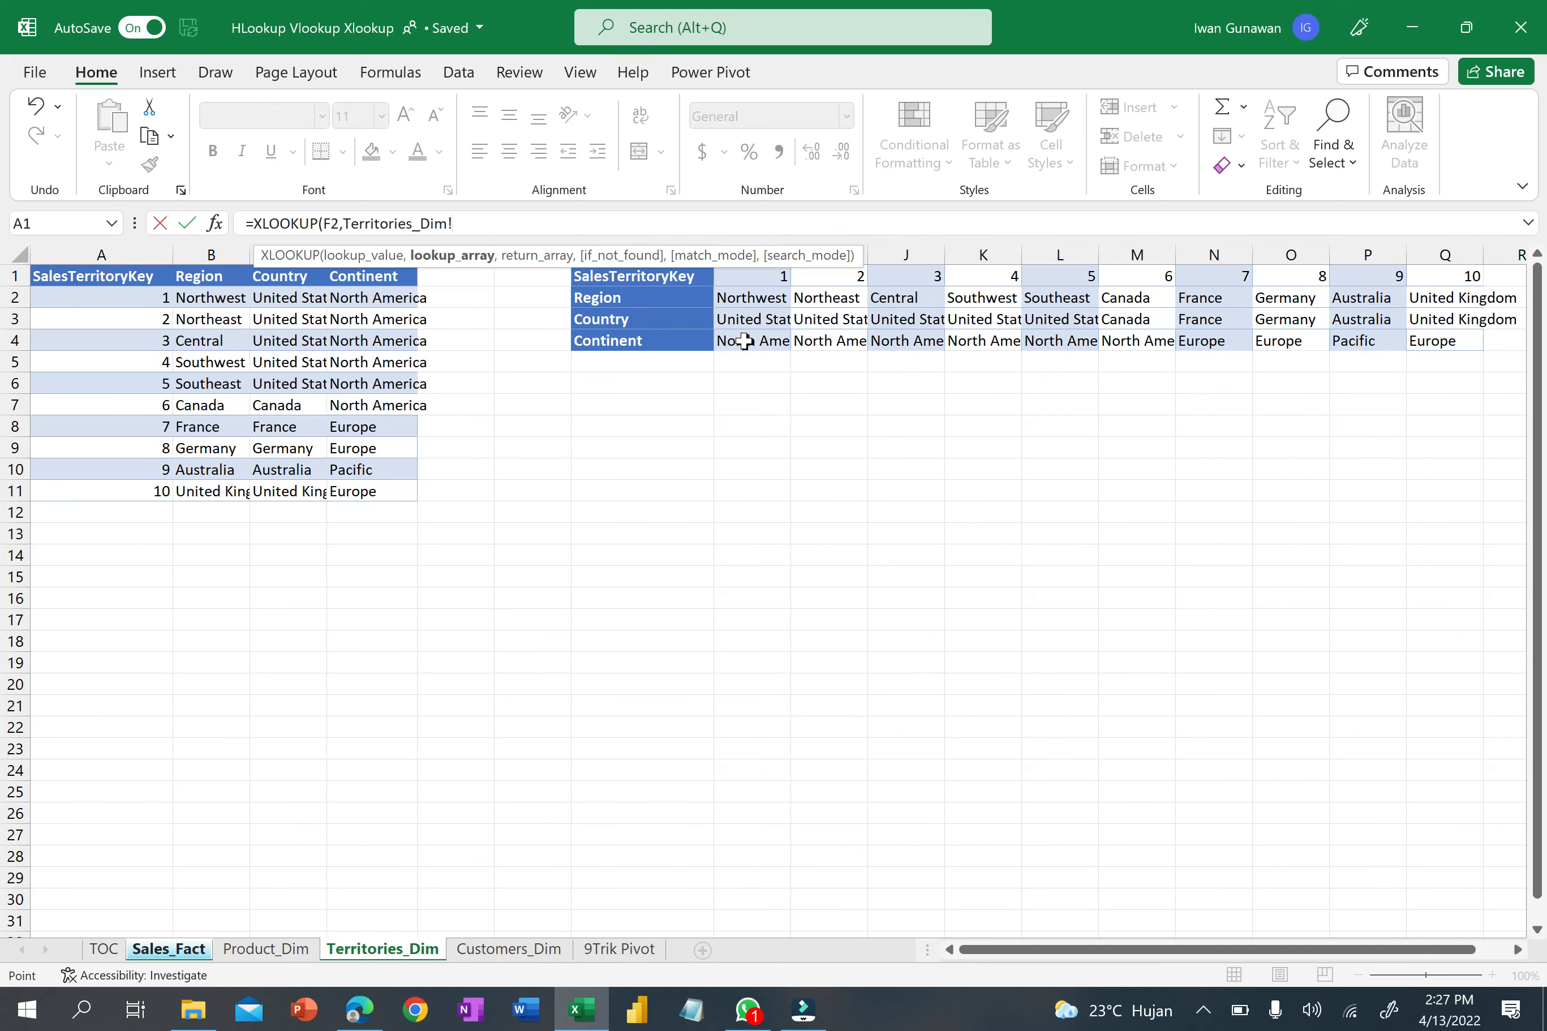
pyautogui.moveTo(631, 279); pyautogui.dragTo(1468, 274)
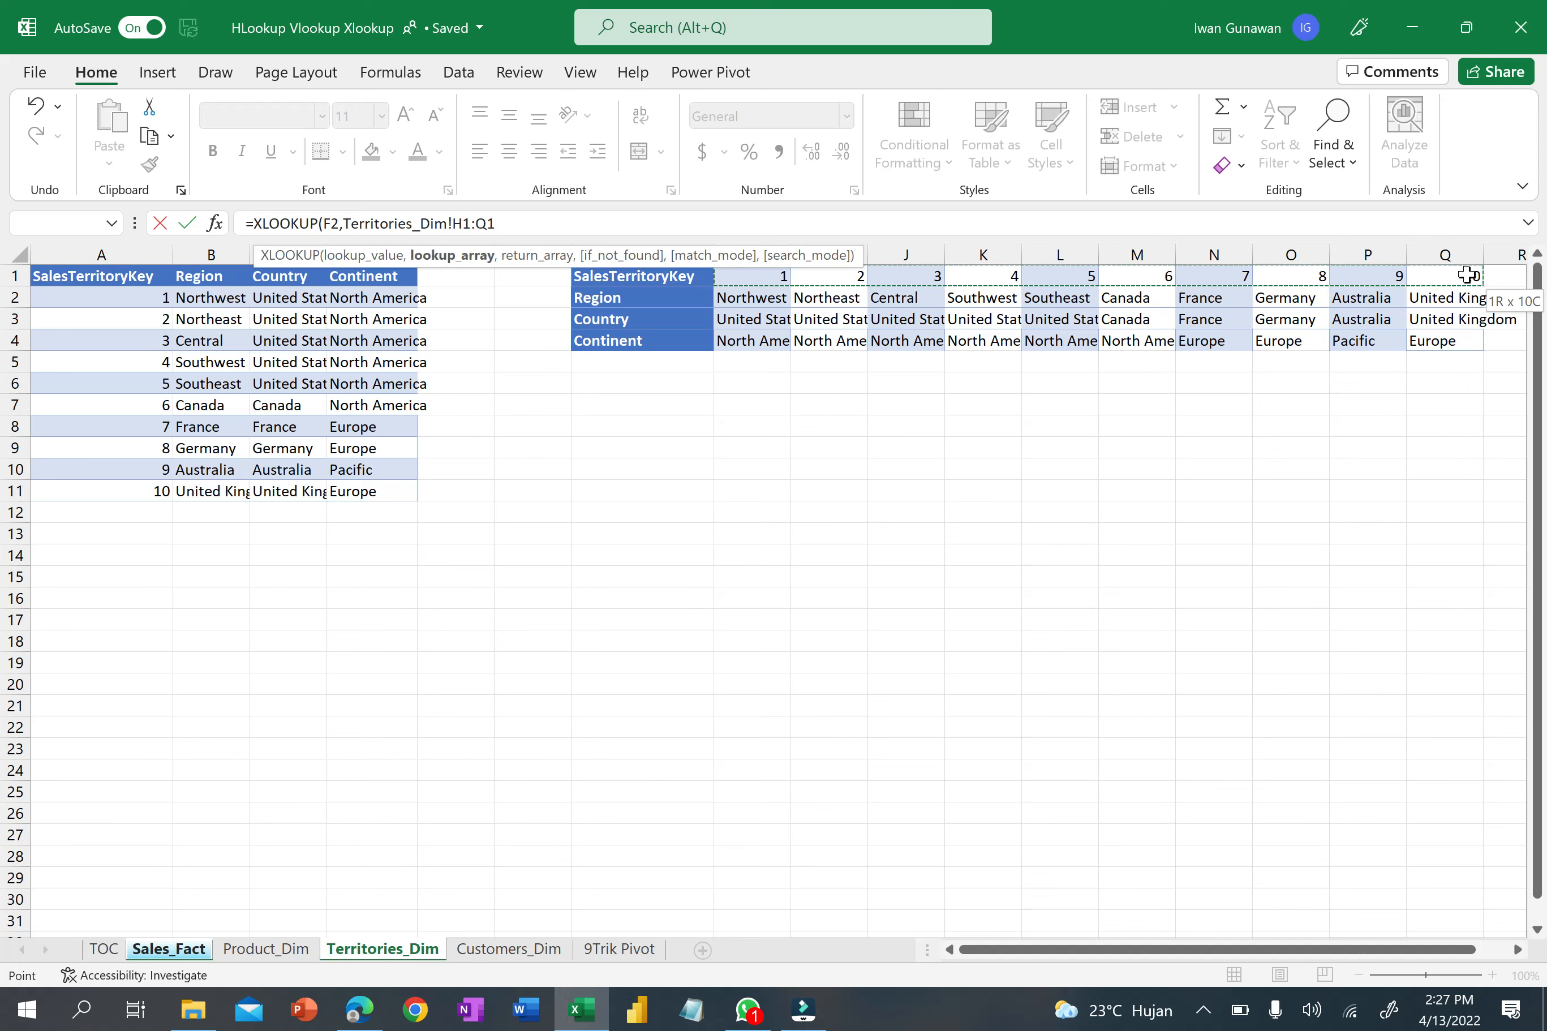
pyautogui.moveTo(1468, 275); pyautogui.dragTo(1468, 274)
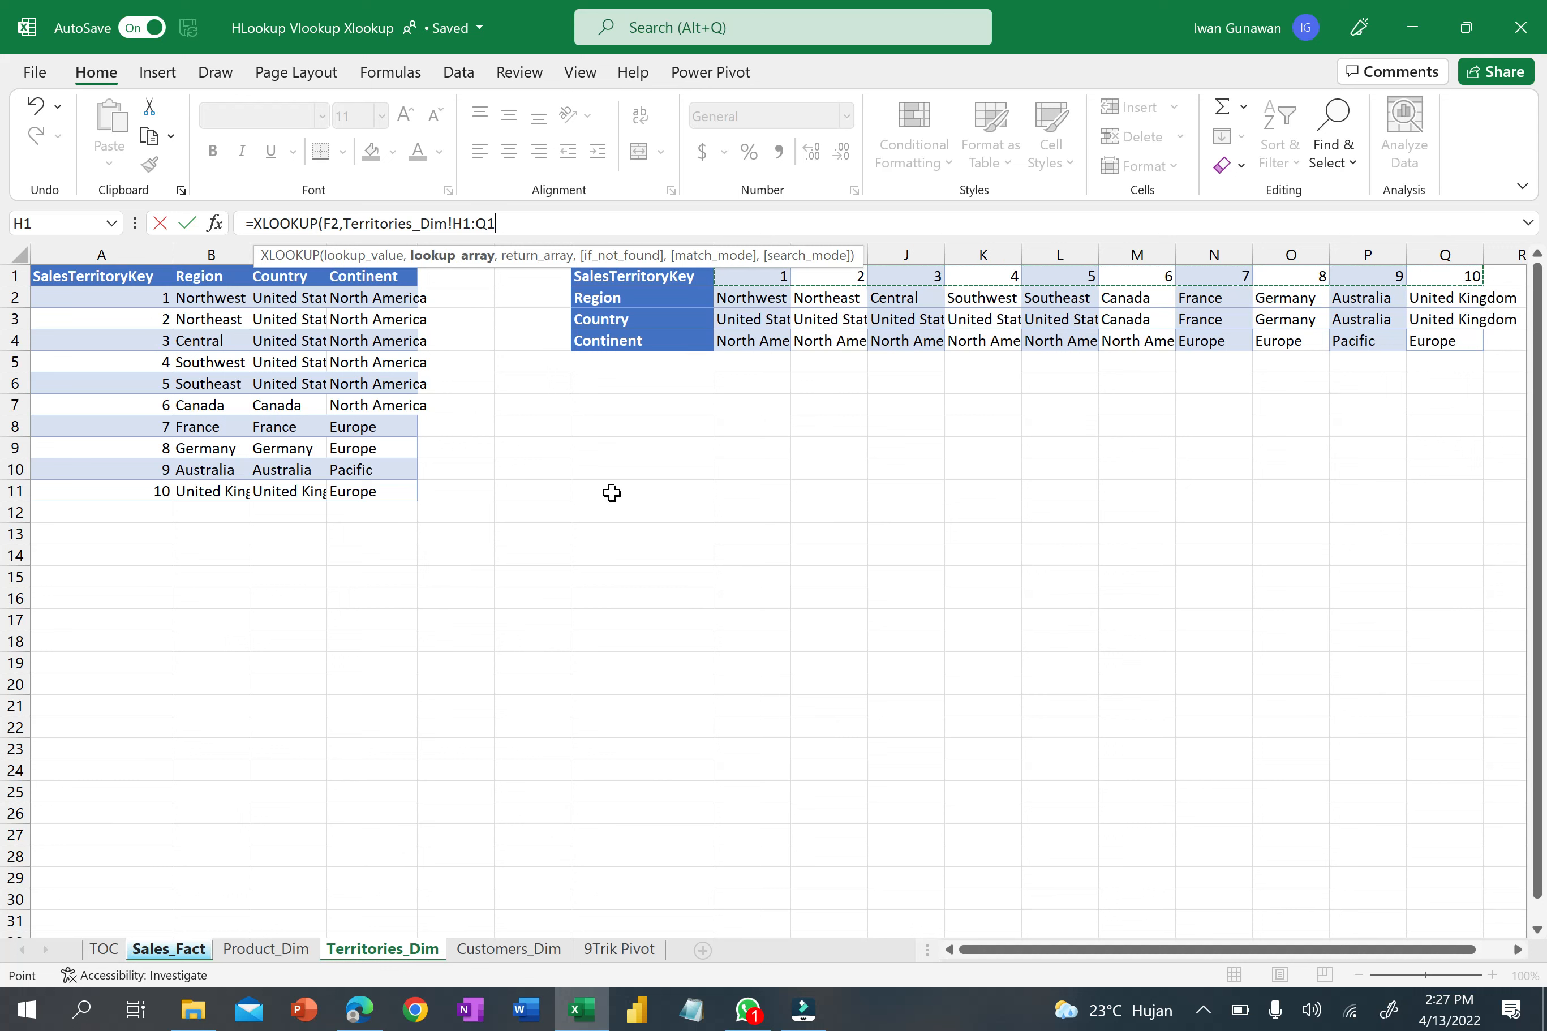
pyautogui.press('F4')
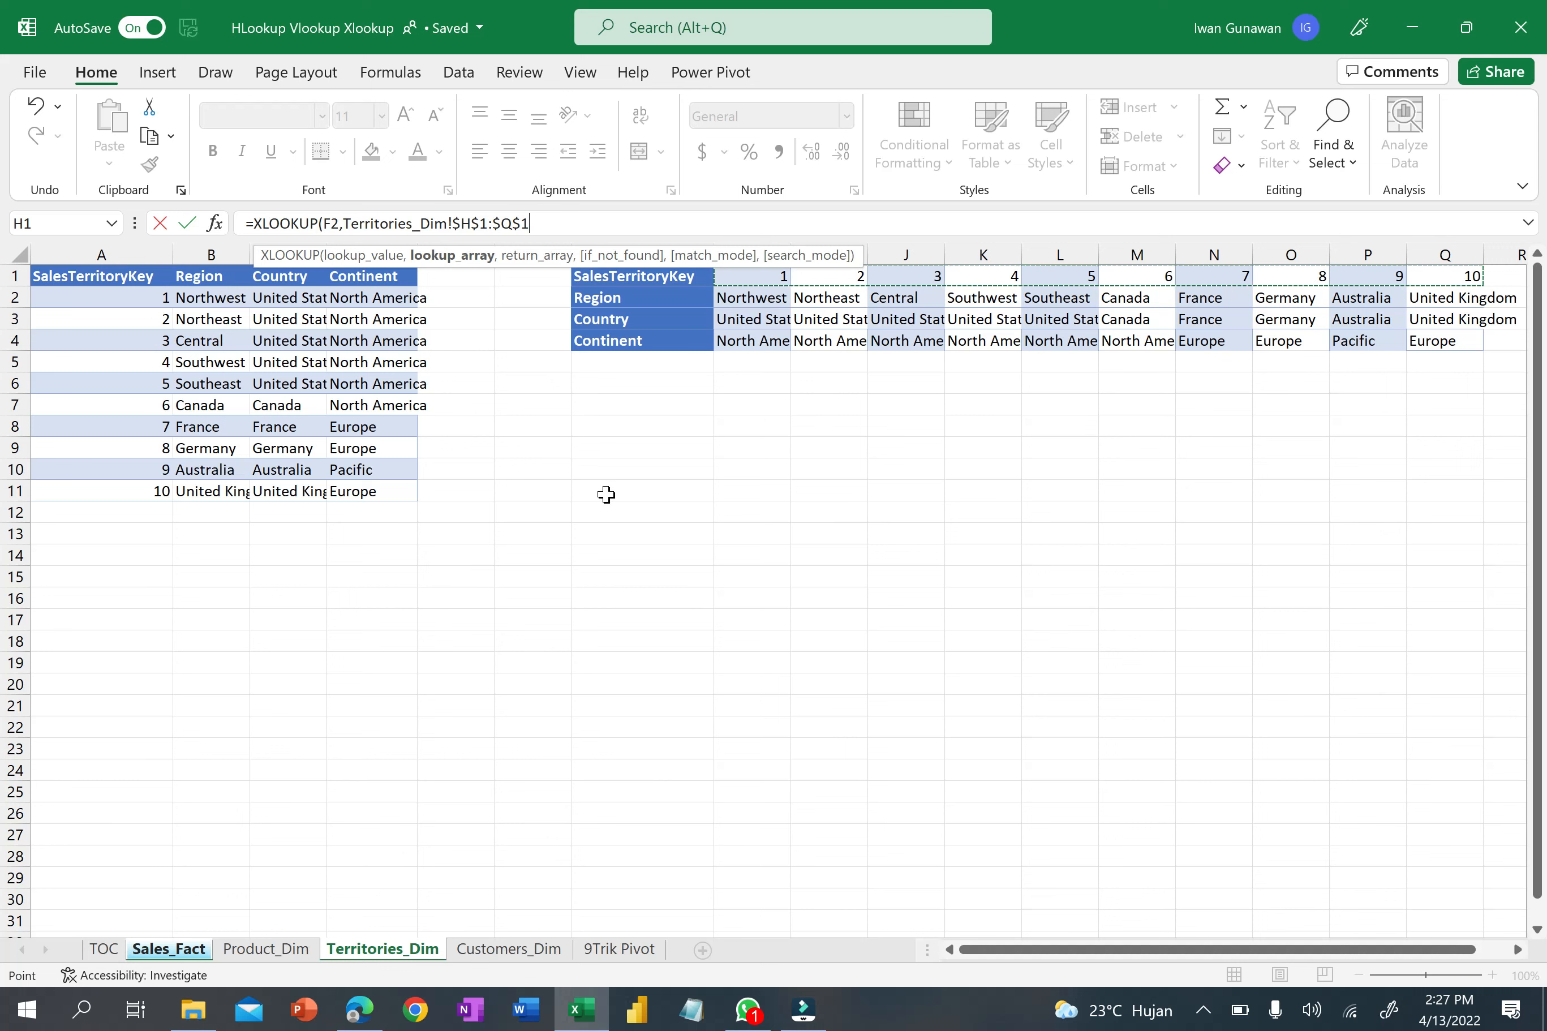
pyautogui.write(',')
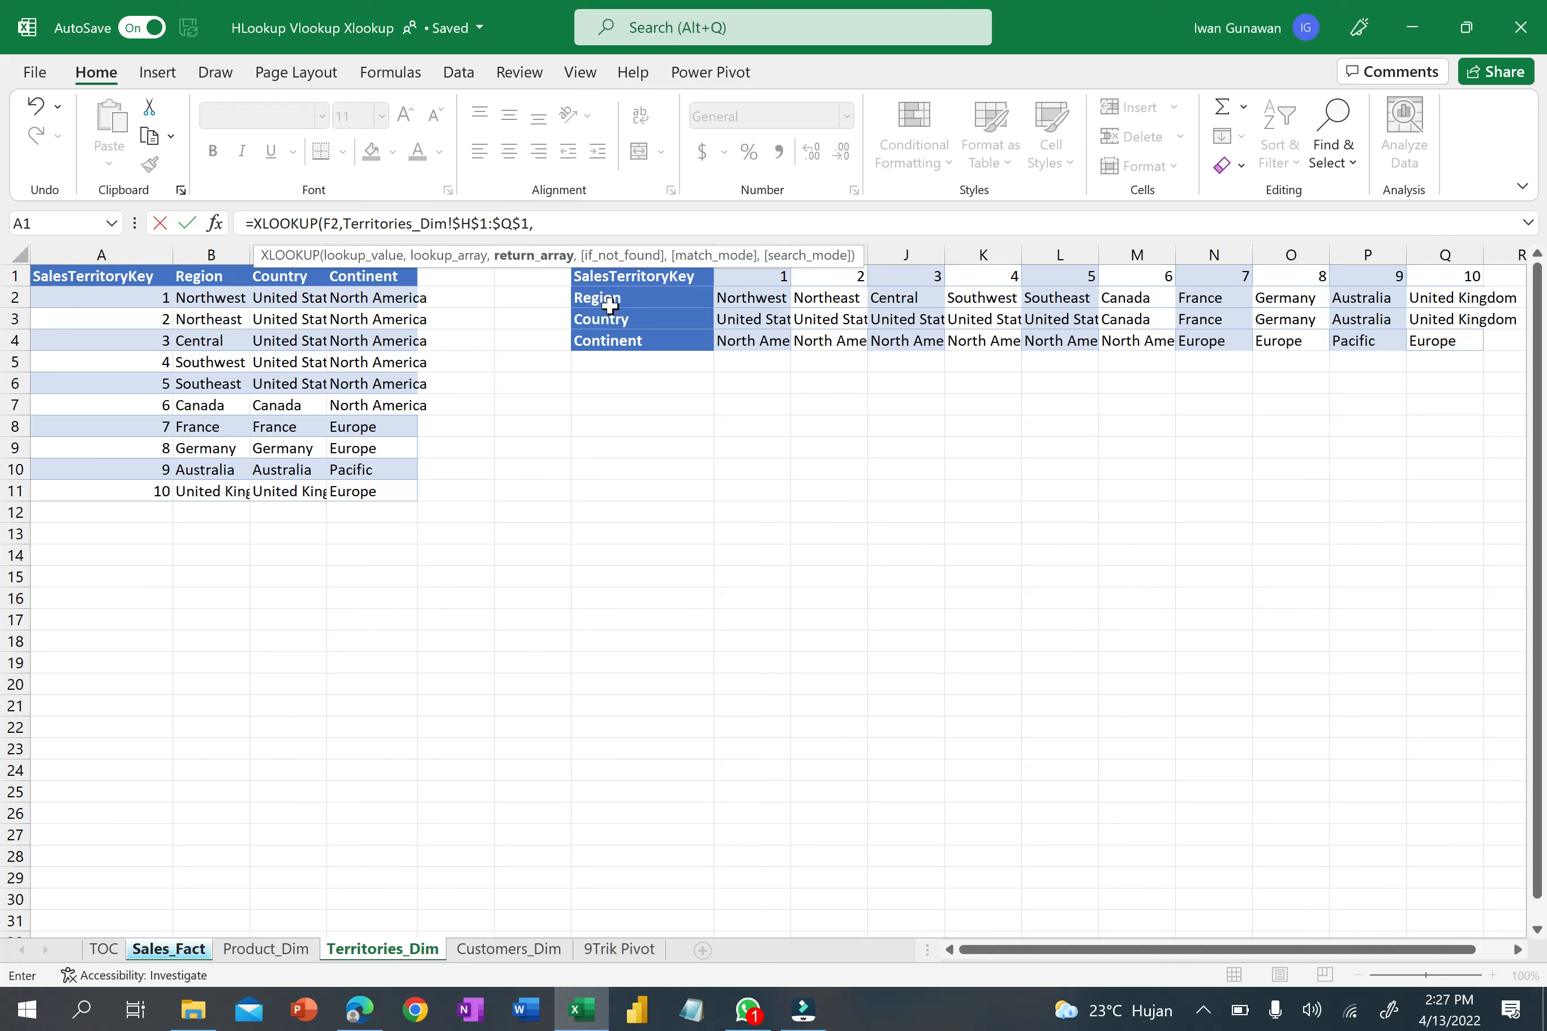
pyautogui.moveTo(746, 301); pyautogui.dragTo(1458, 287)
pyautogui.press('F4')
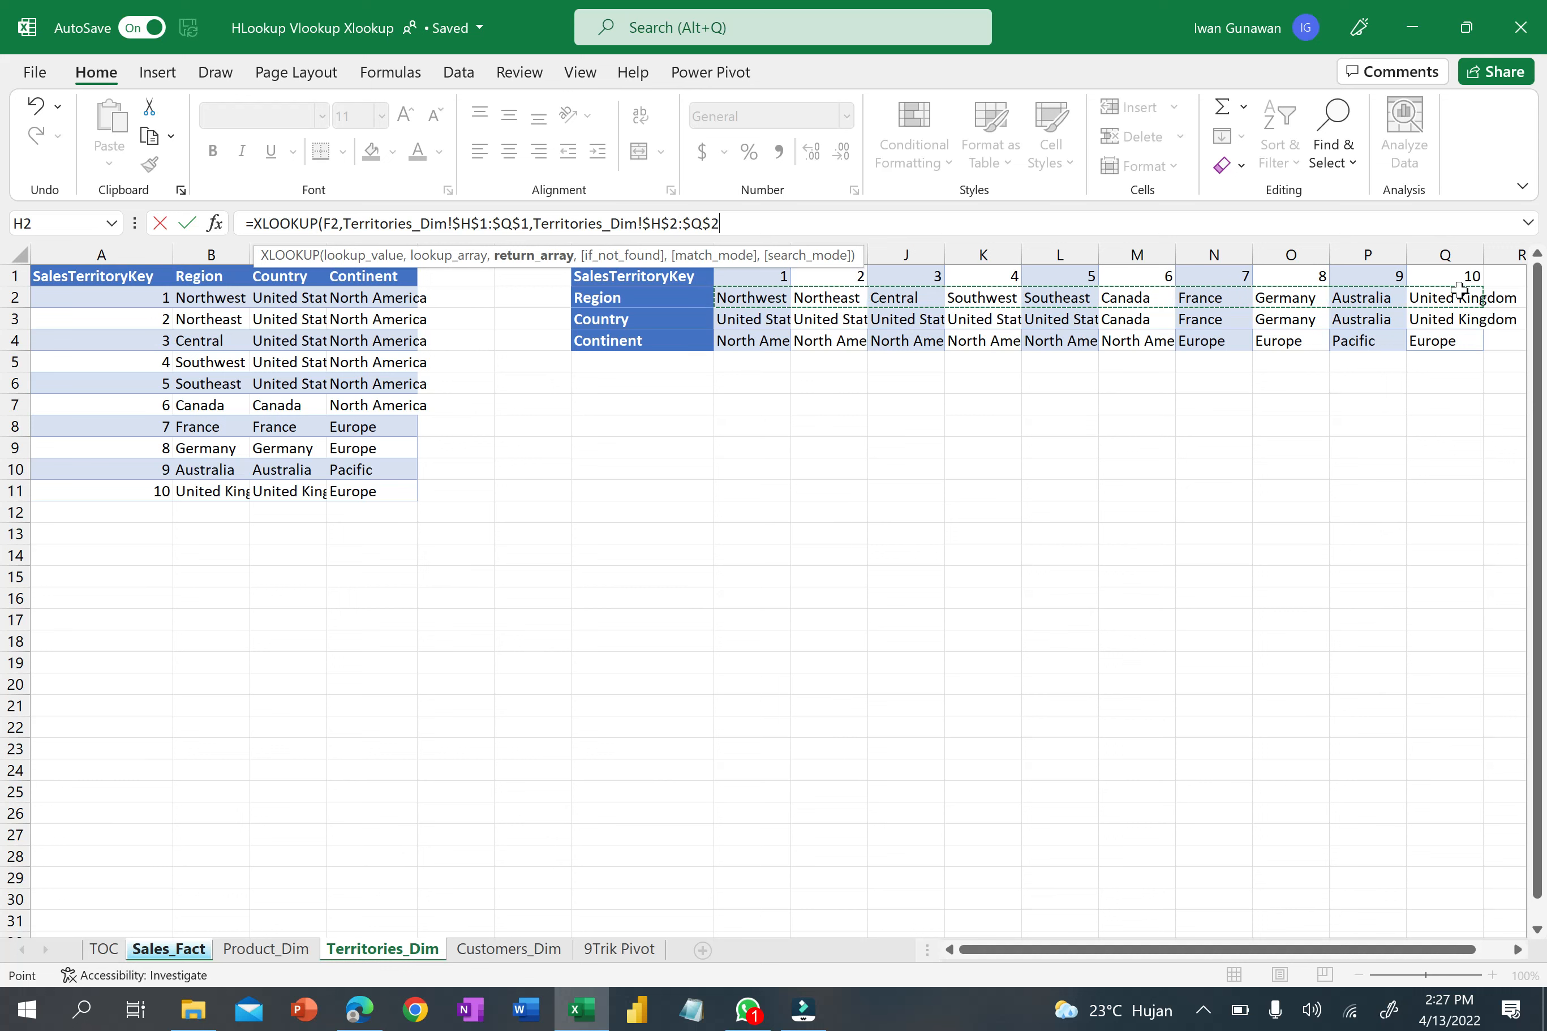
# Set the XLOOKUP's if_not_found text to "Tidak Diketahui" and complete the formula in K2.
pyautogui.write(',')
pyautogui.write('"TIDA')
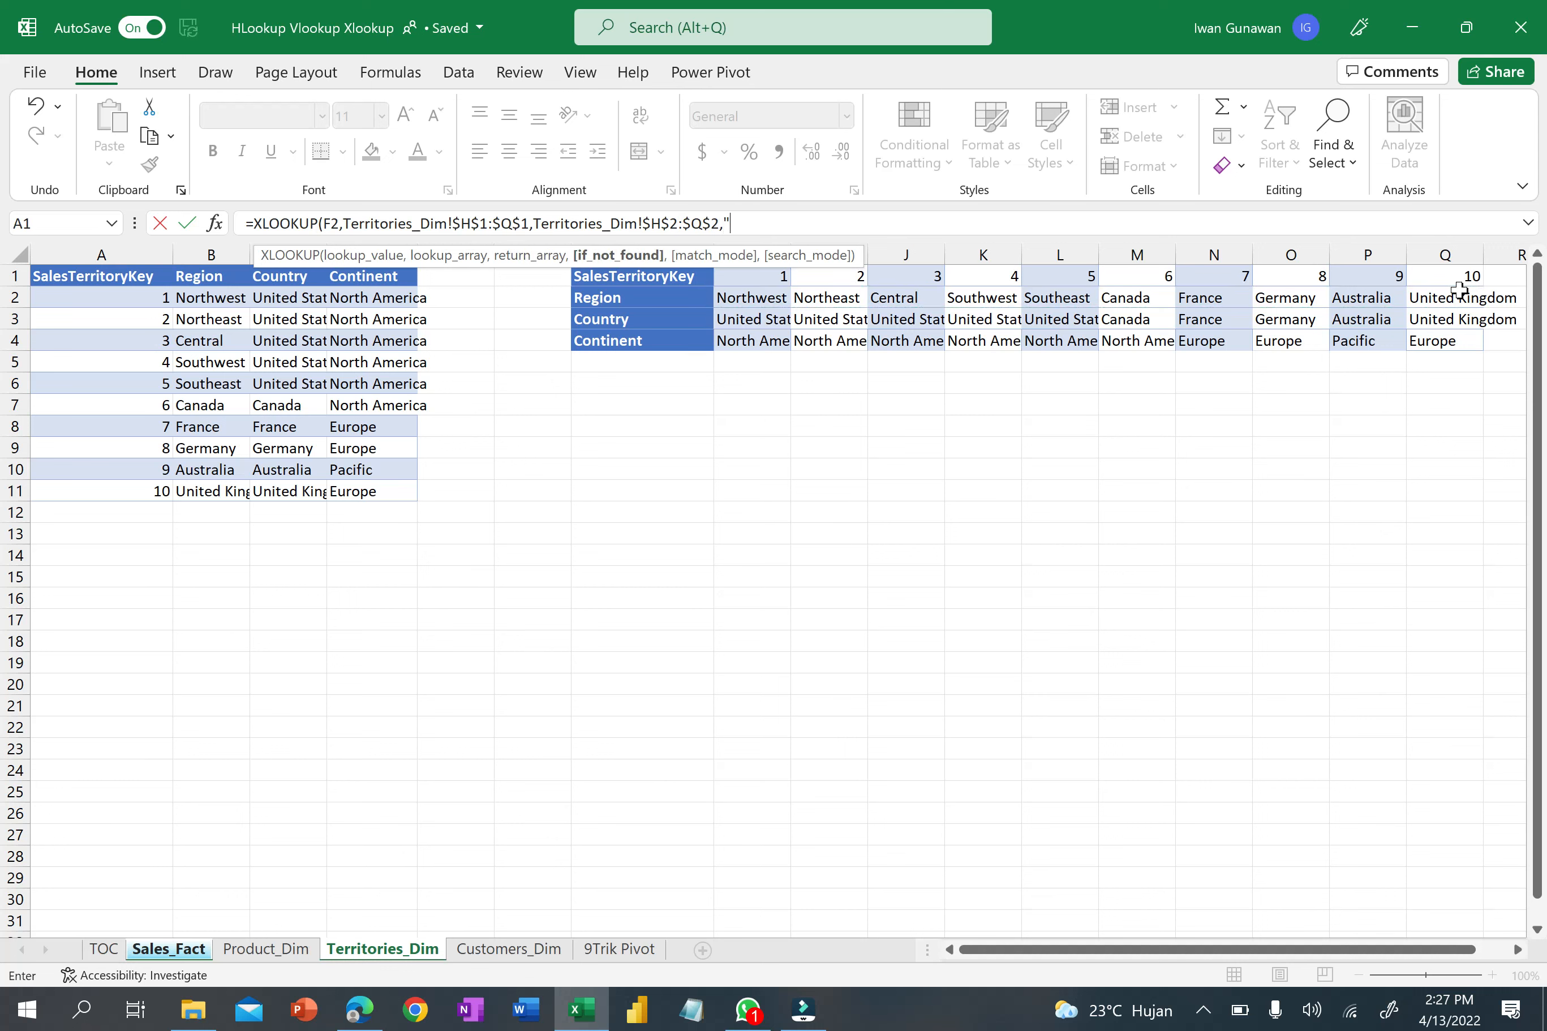
pyautogui.press('BackSpace')
pyautogui.press('BackSpace')
pyautogui.press('BackSpace')
pyautogui.write('idak Di ketahui")')
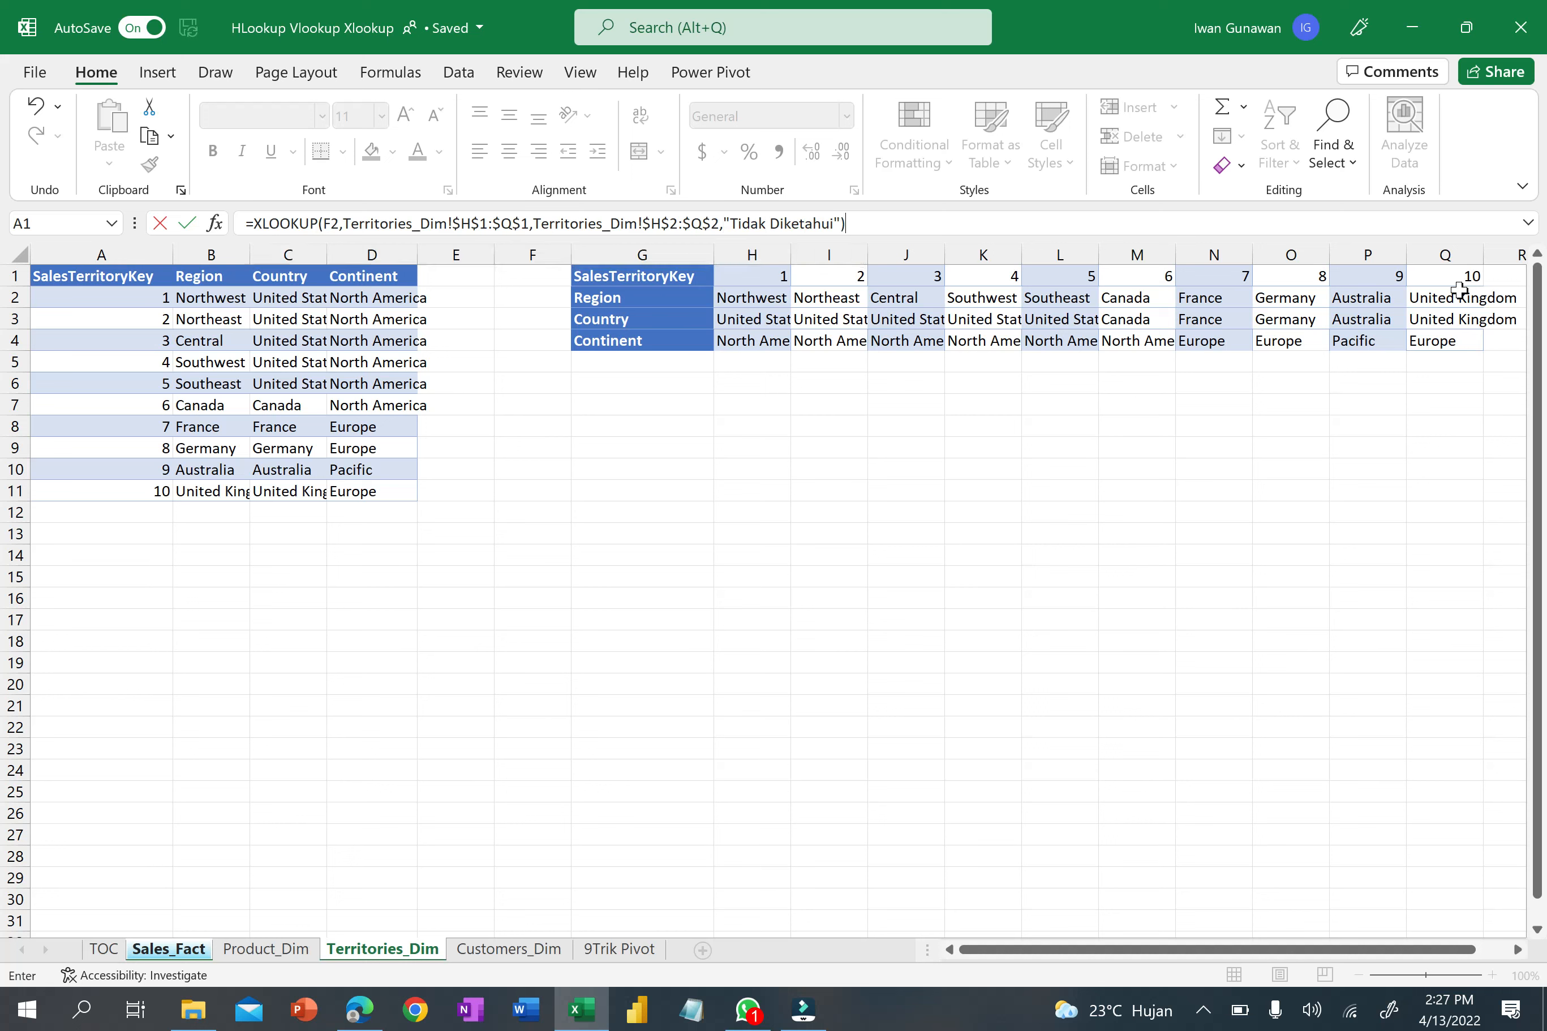
pyautogui.press('Return')
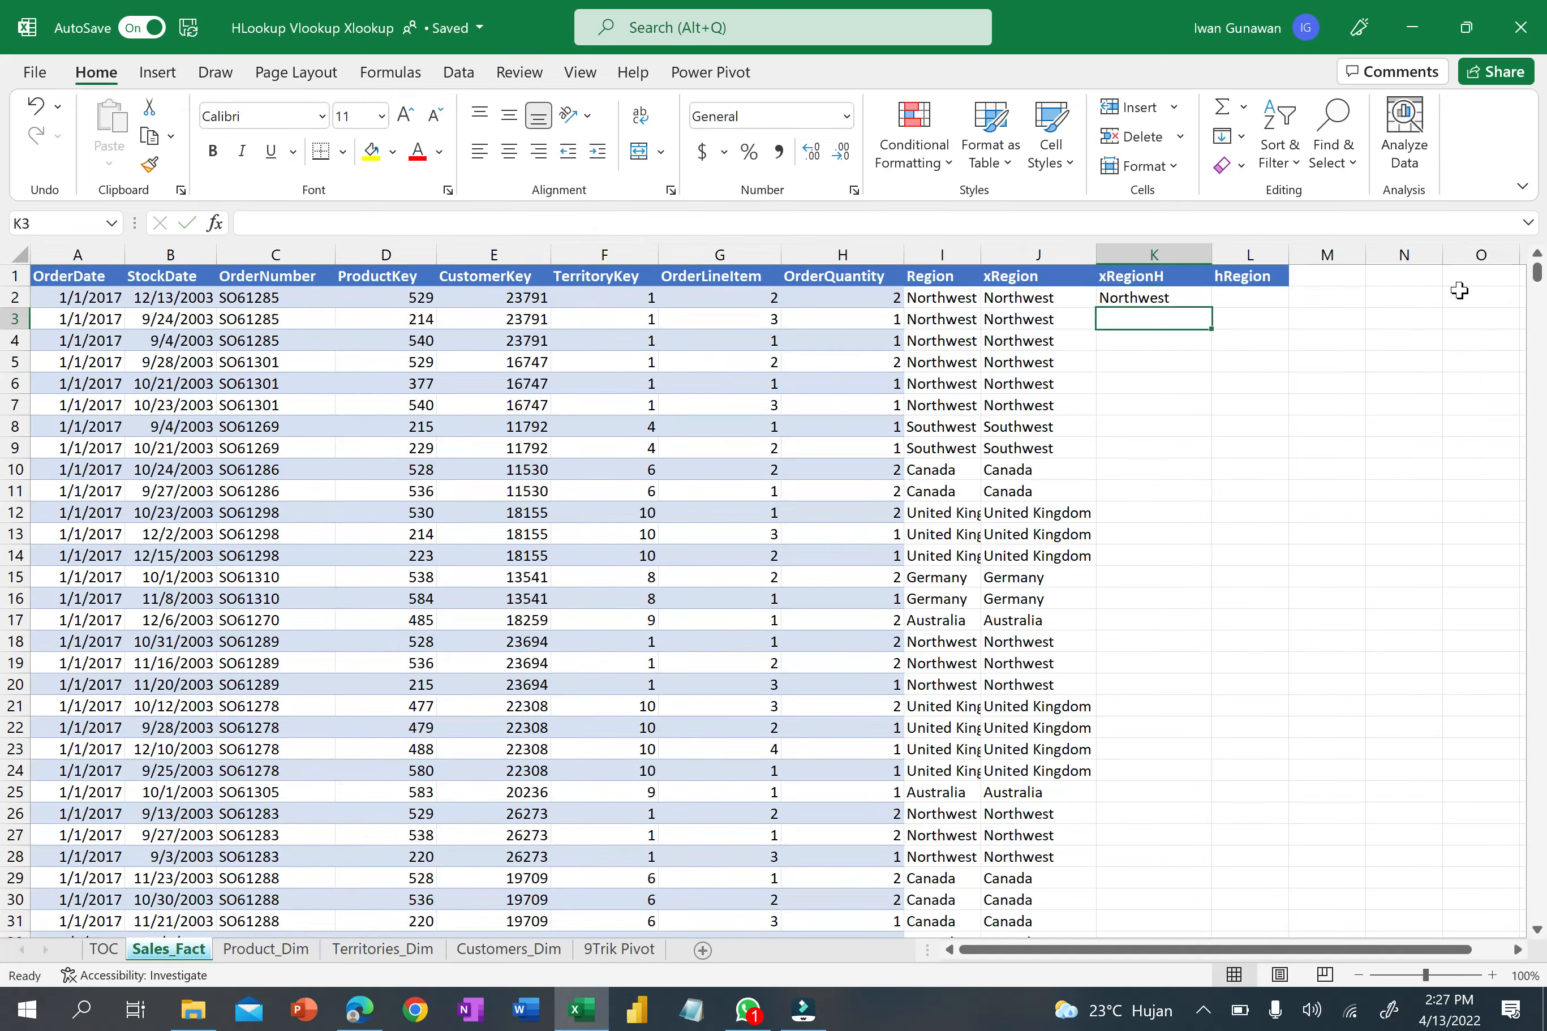
# Fill the XLOOKUP formula from K2 down the whole xRegionH column and review the lookup formulas in row 2.
pyautogui.click(1182, 302)
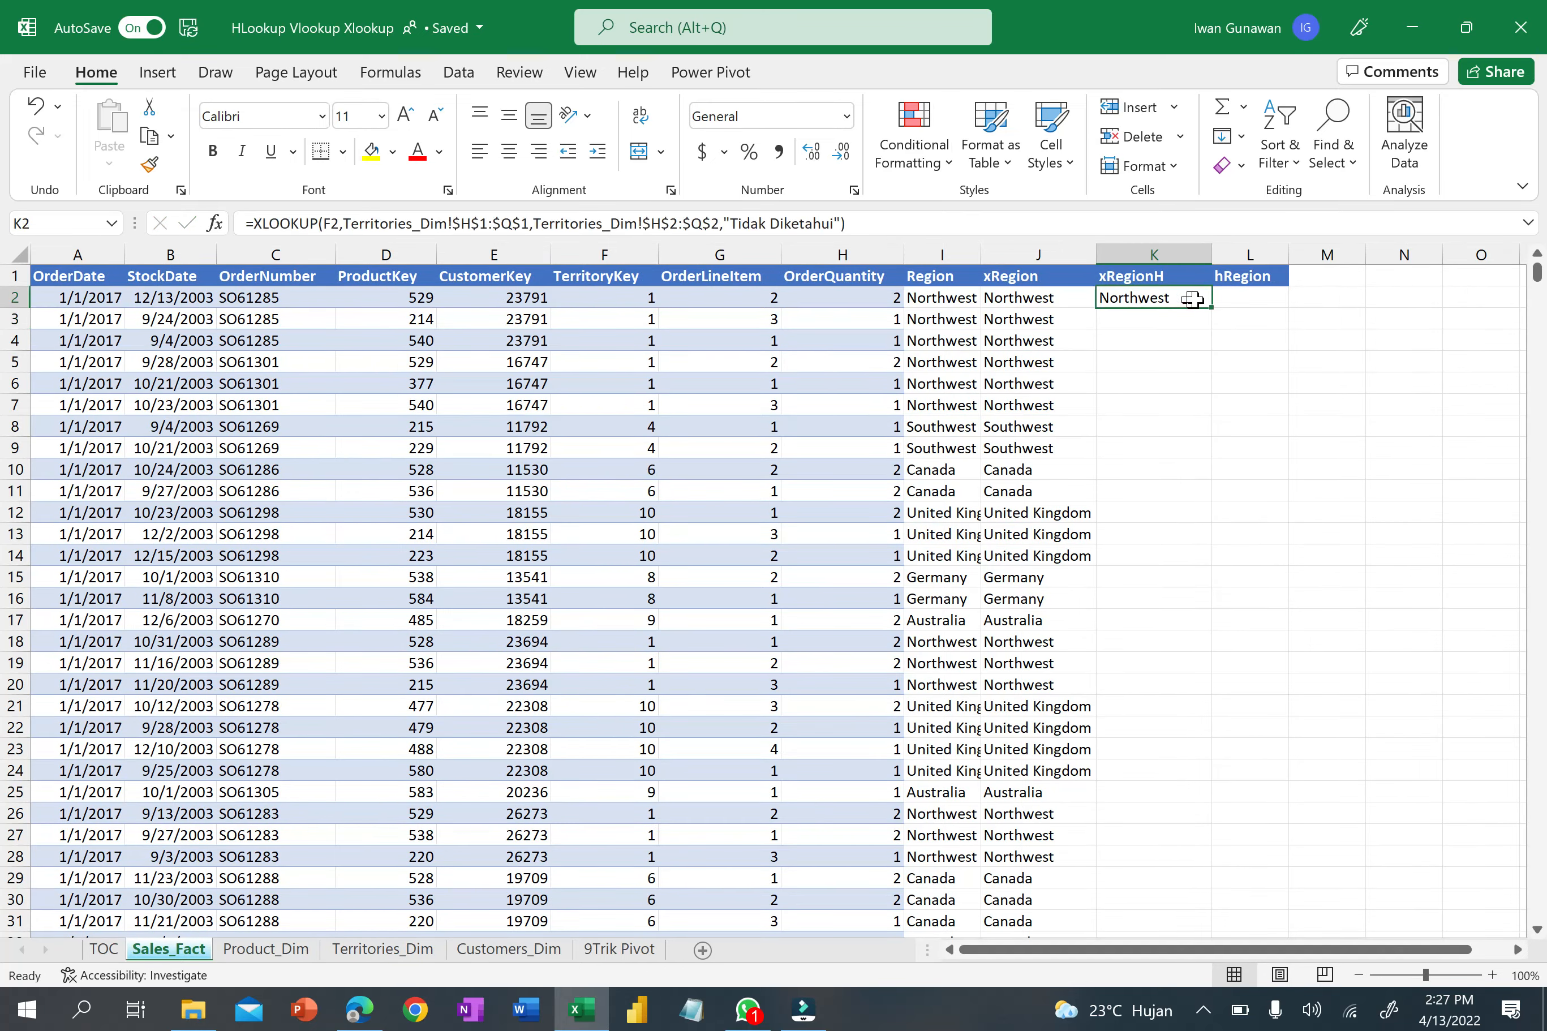
pyautogui.doubleClick(1211, 309)
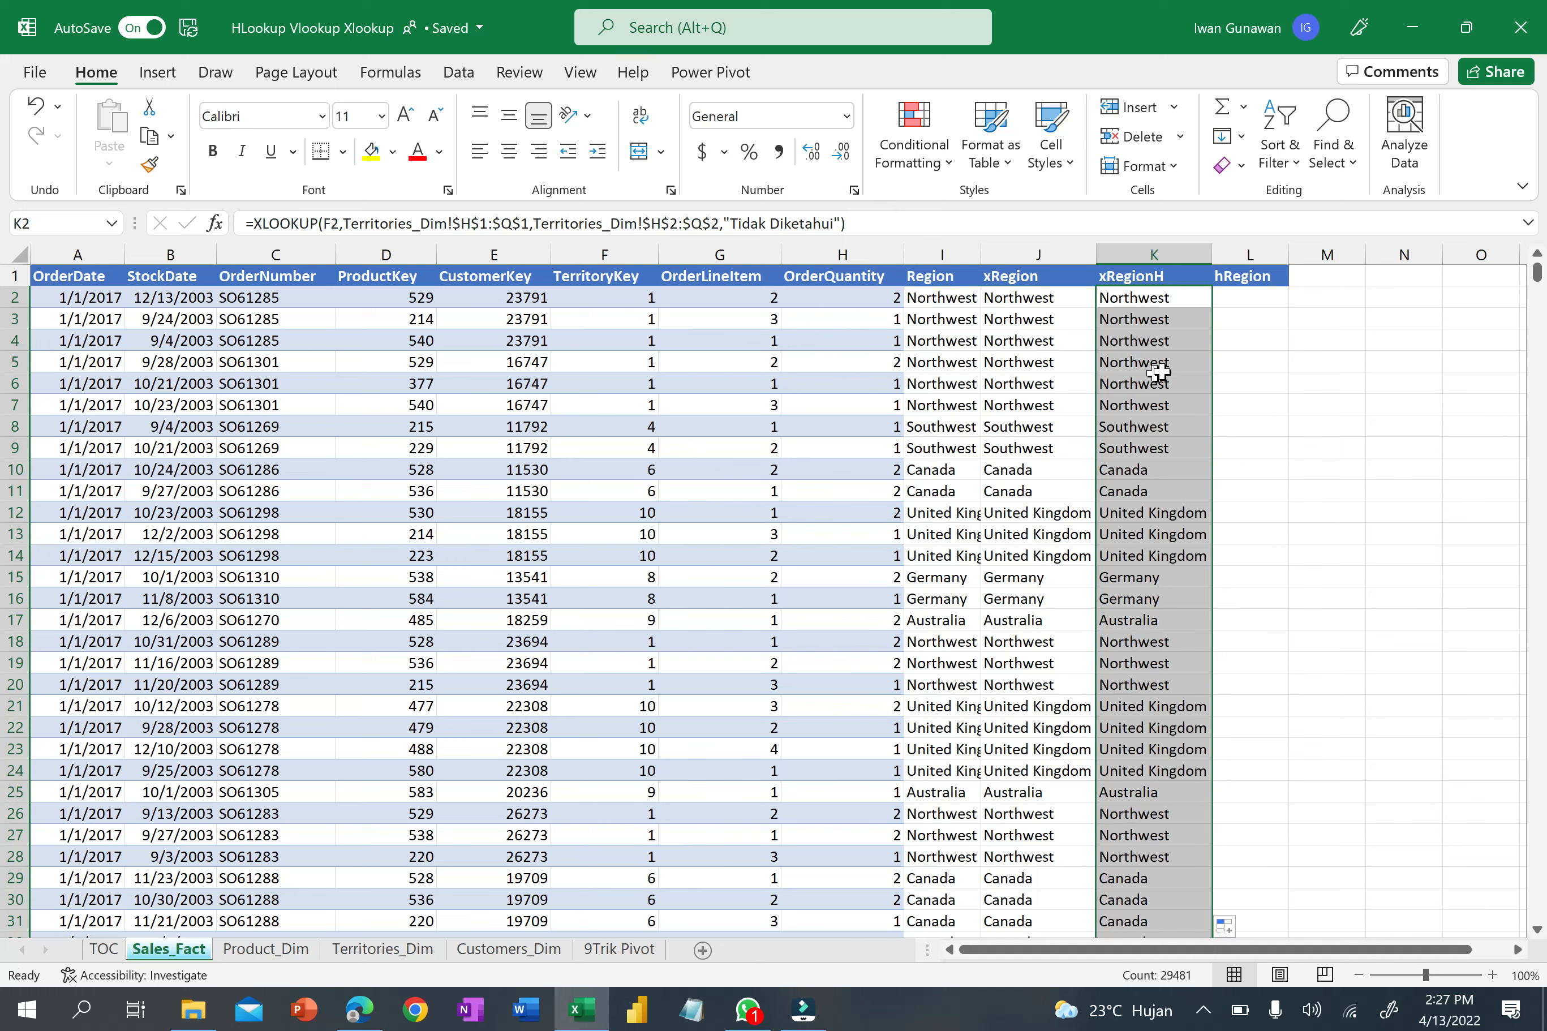
pyautogui.click(1231, 301)
pyautogui.click(933, 296)
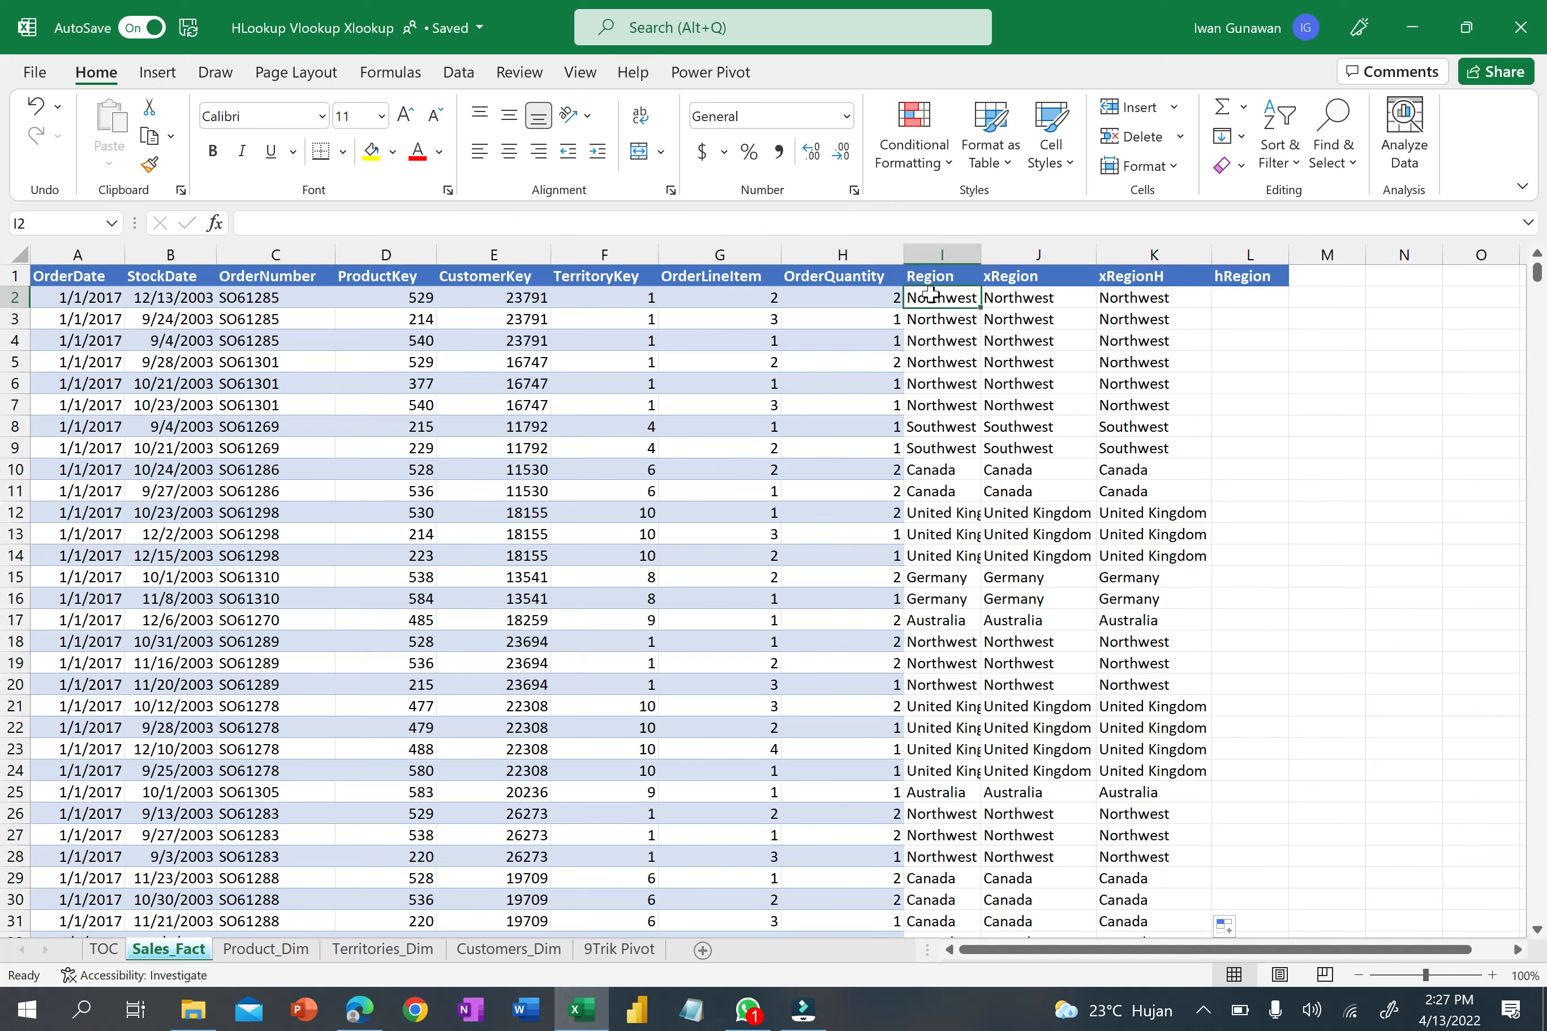
pyautogui.click(1012, 298)
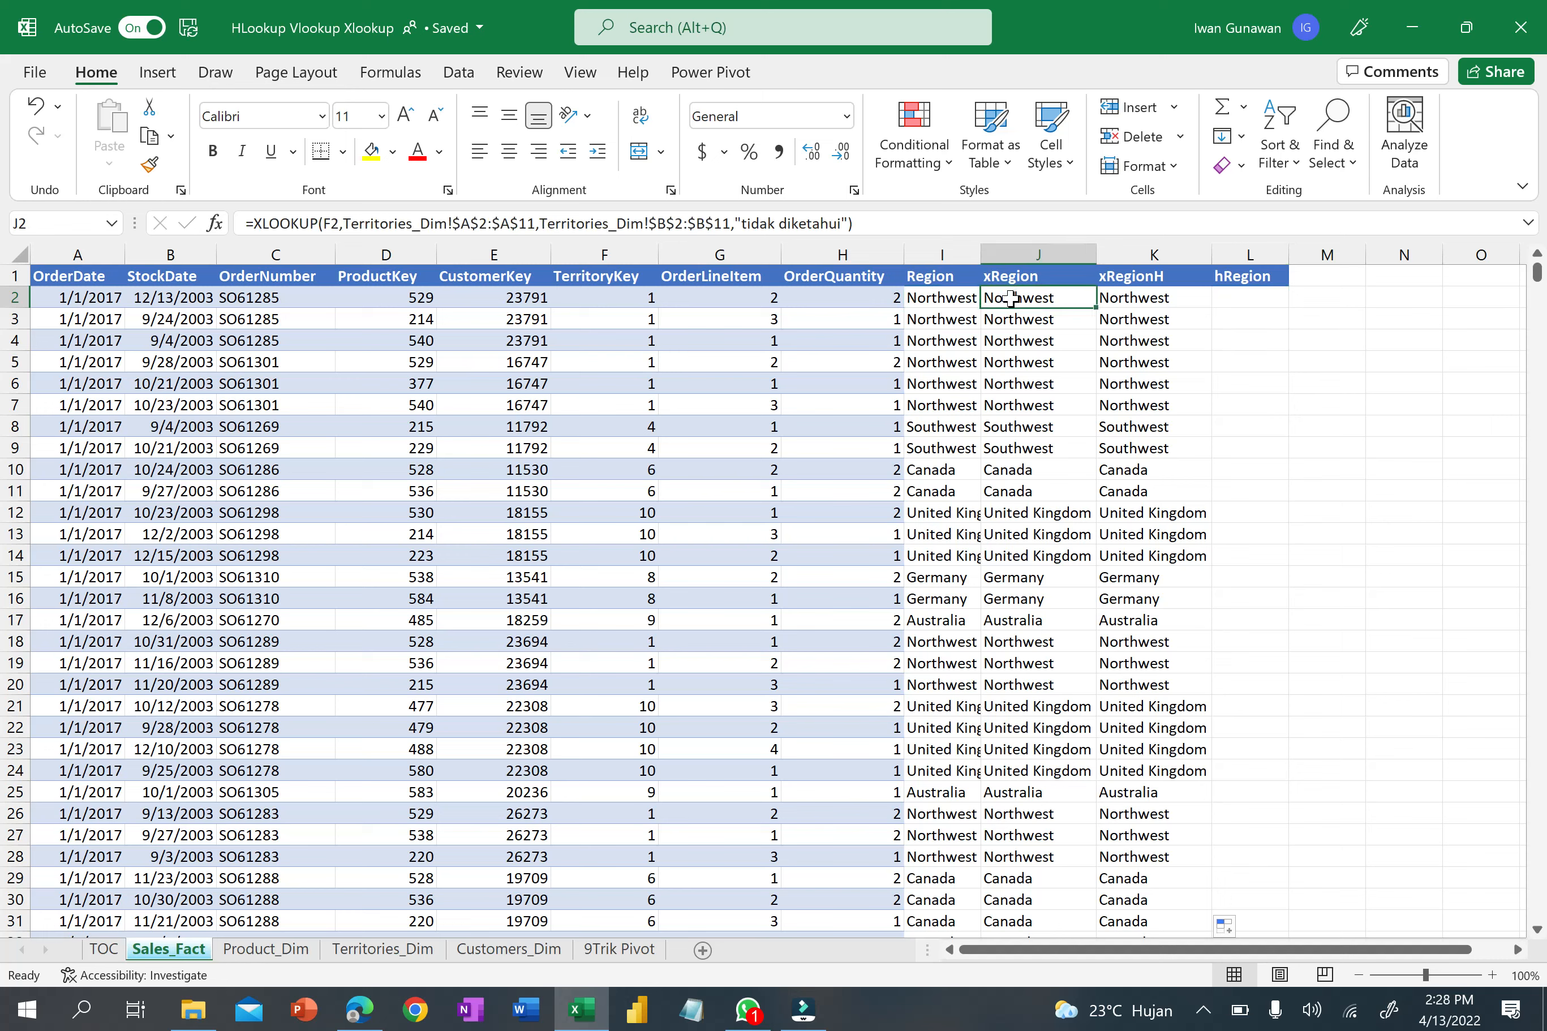
pyautogui.click(1125, 302)
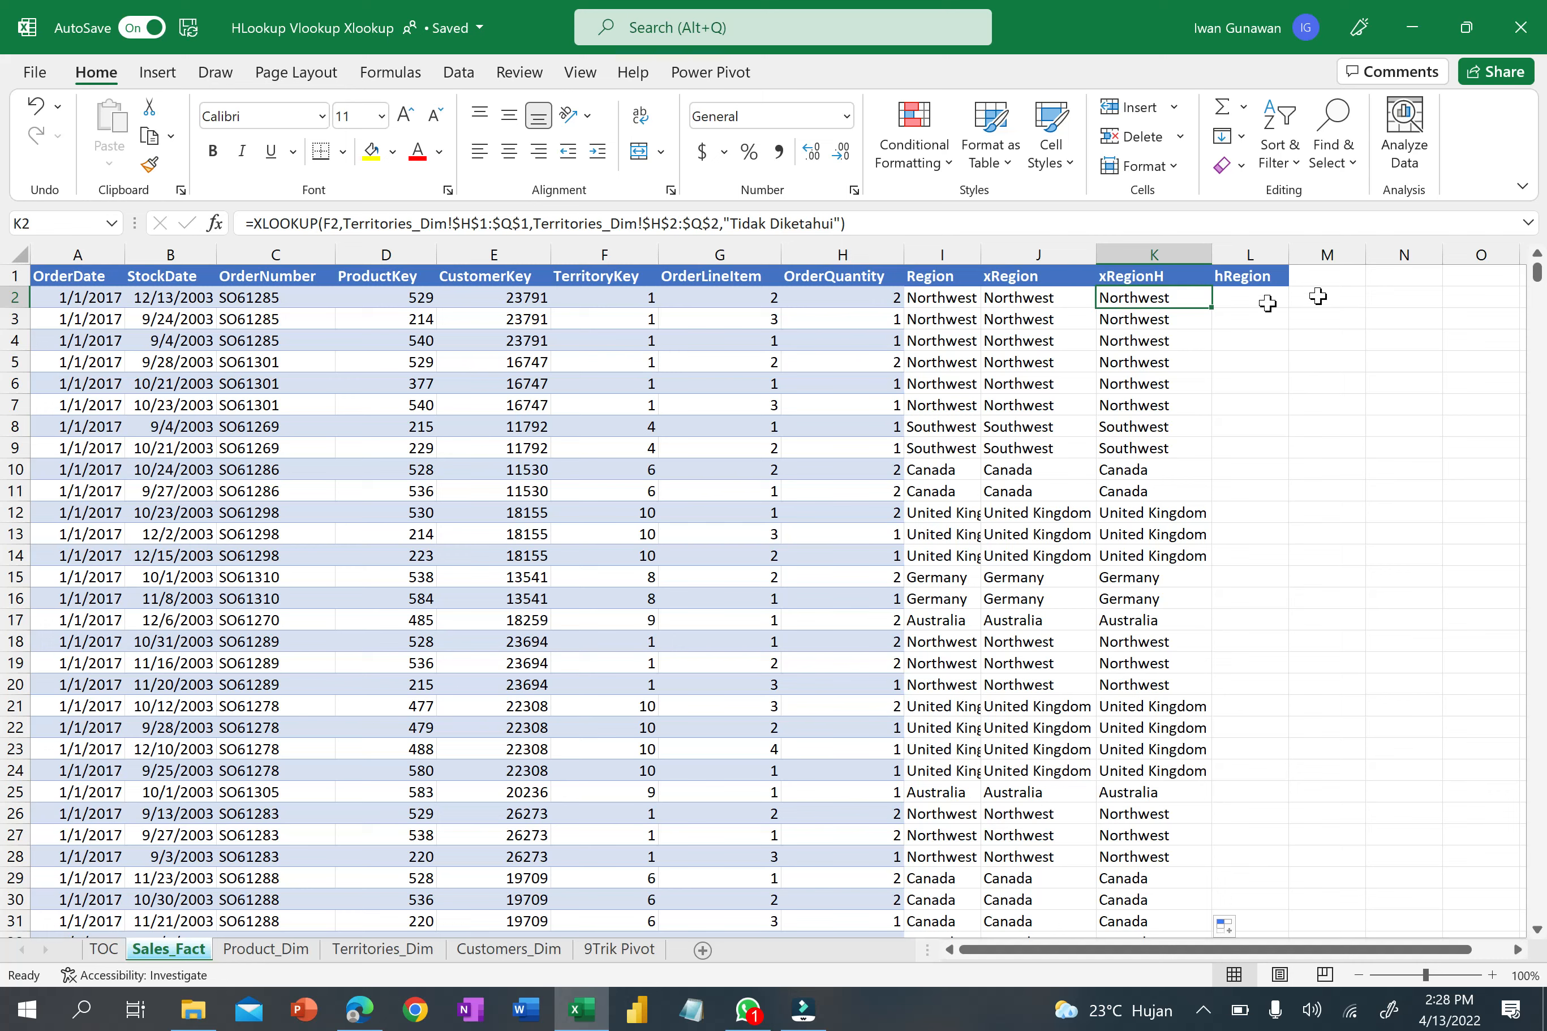
# Start an HLOOKUP formula in L2 with TerritoryKey cell F2 as the lookup value.
pyautogui.click(1236, 305)
pyautogui.write('=hloo')
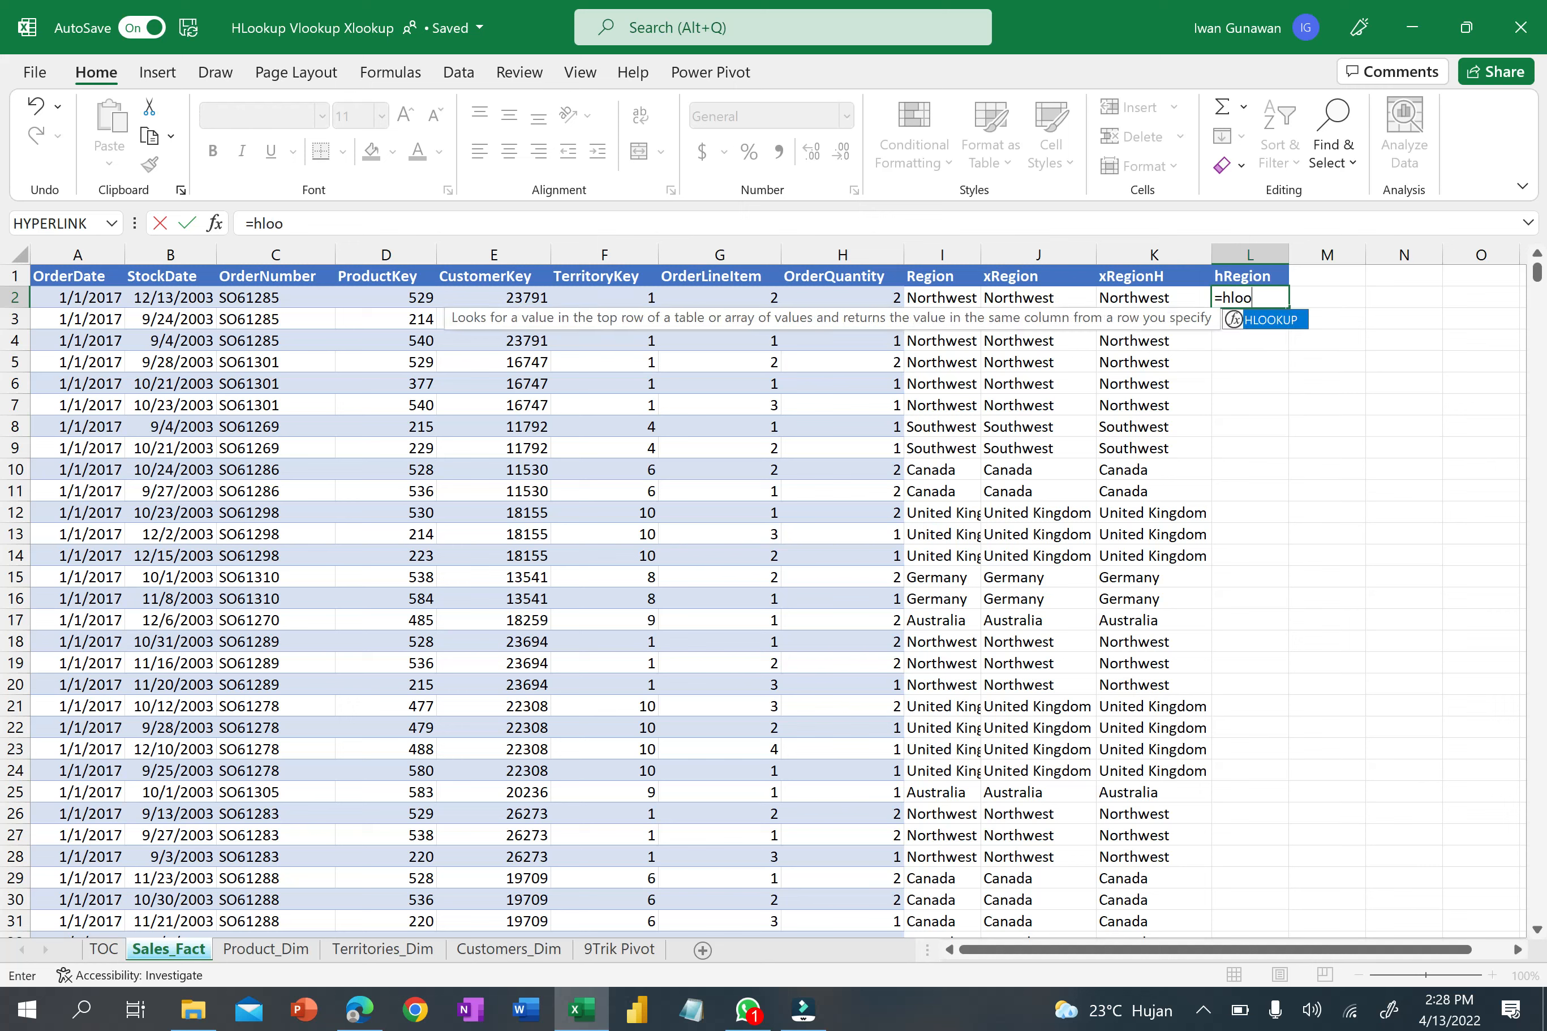
pyautogui.press('Tab')
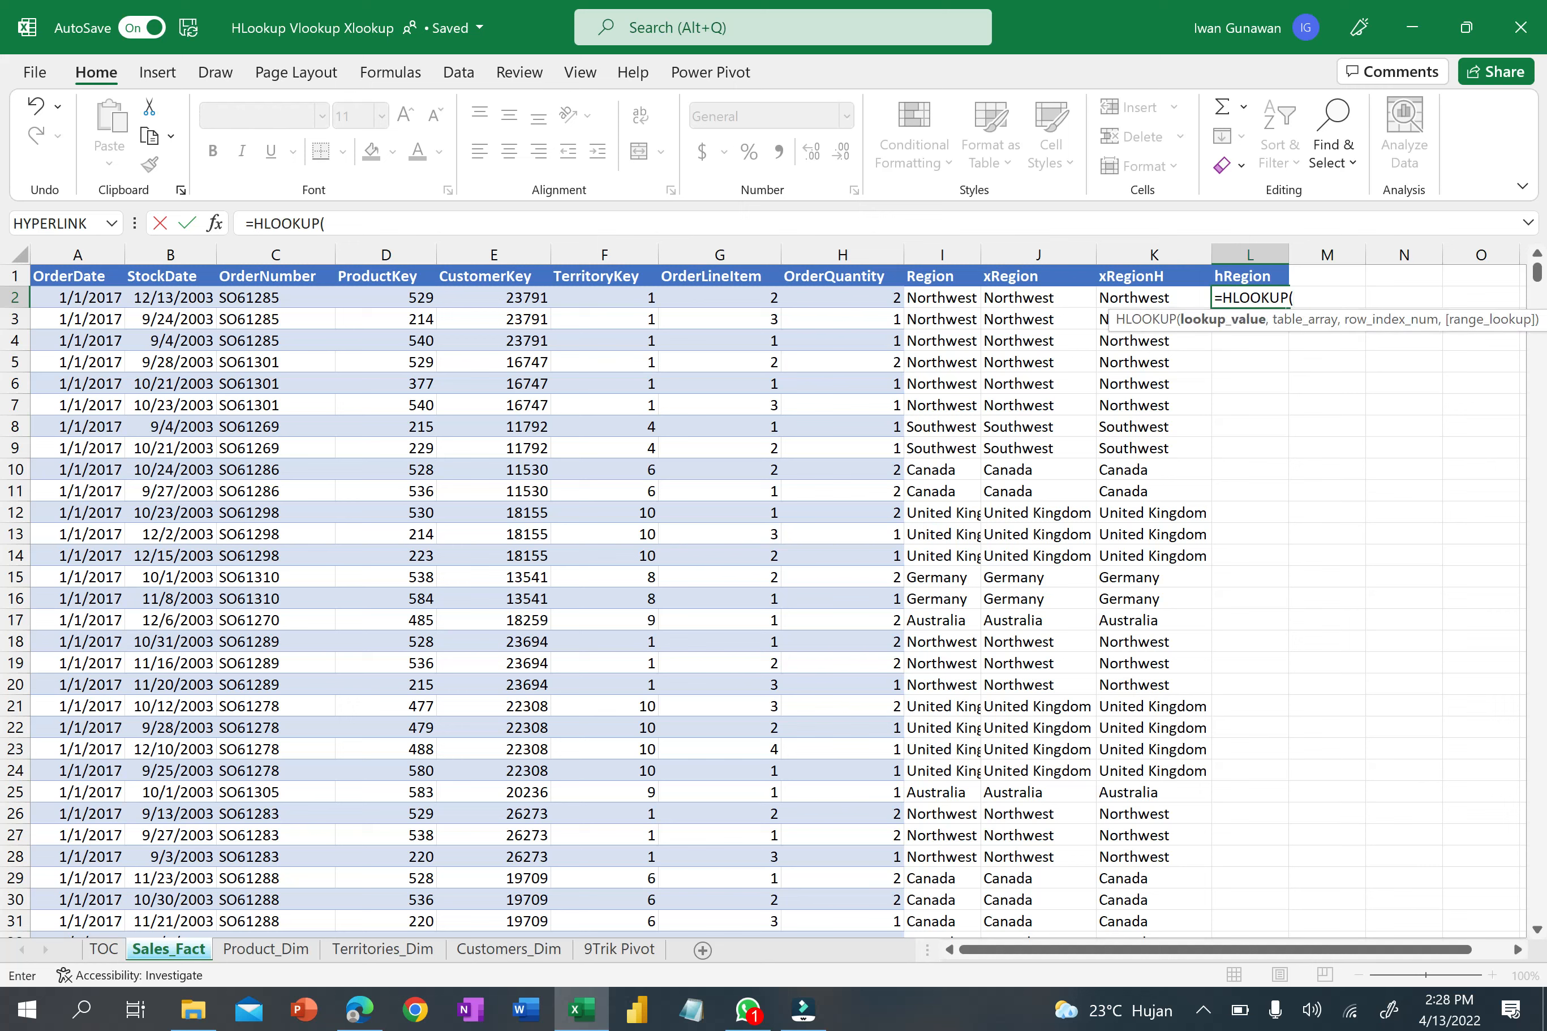
pyautogui.click(631, 298)
pyautogui.write(',')
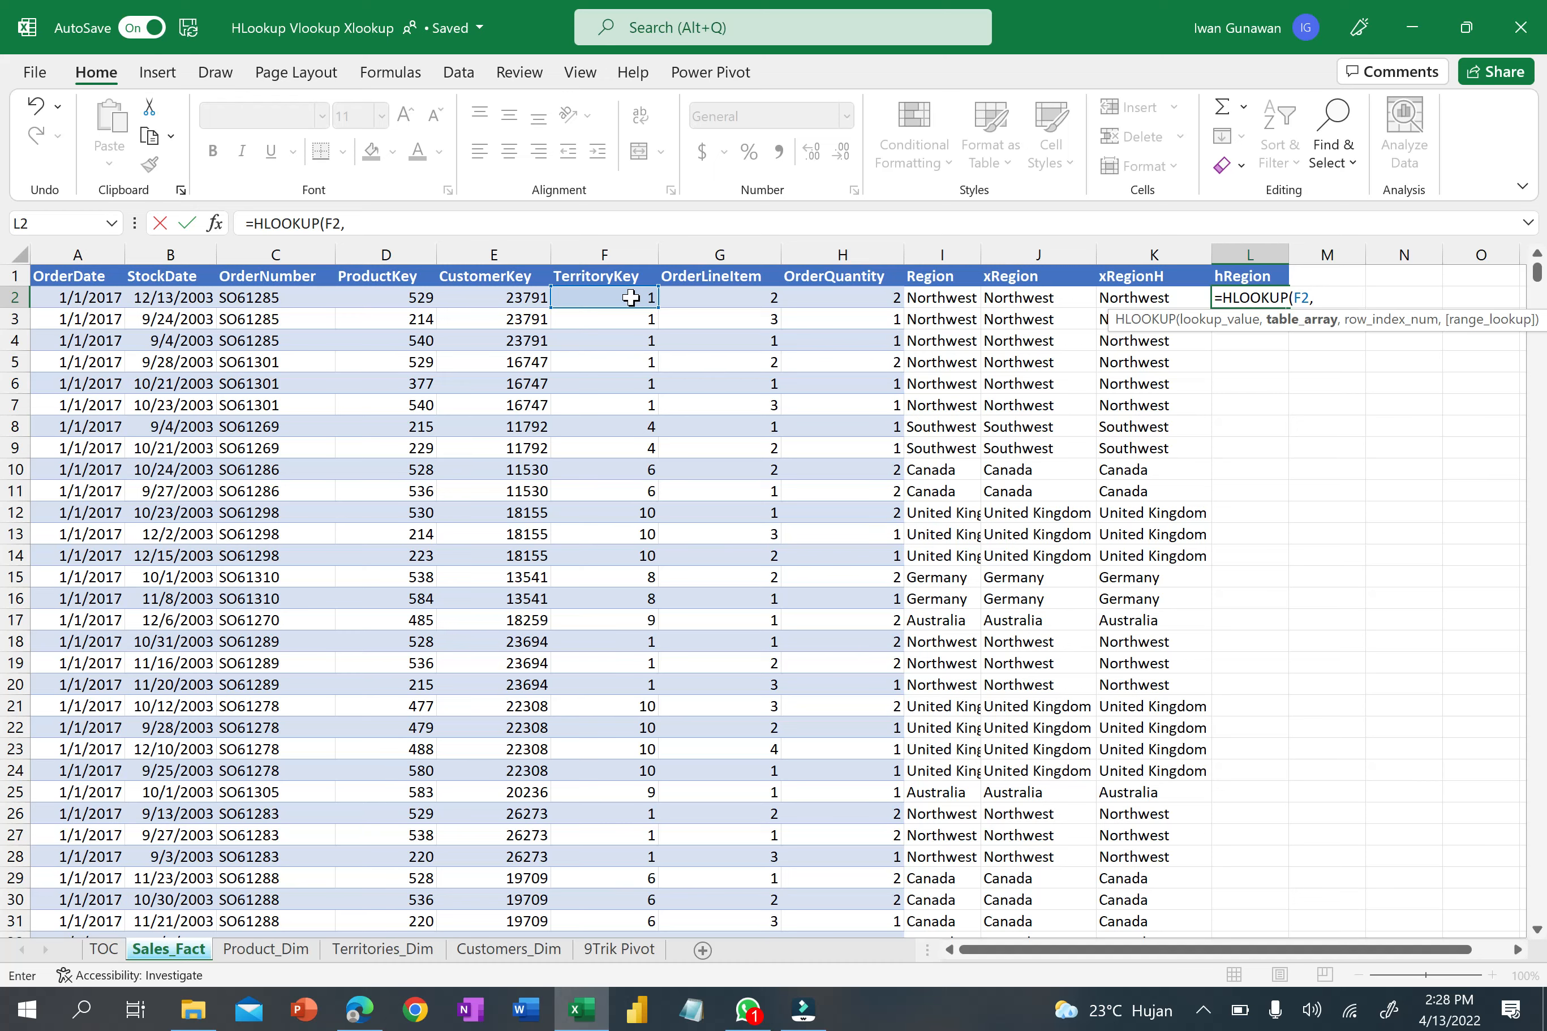
# Add the horizontal table Territories_Dim!$G$1:$Q$4 as the HLOOKUP's absolute table array.
pyautogui.click(379, 952)
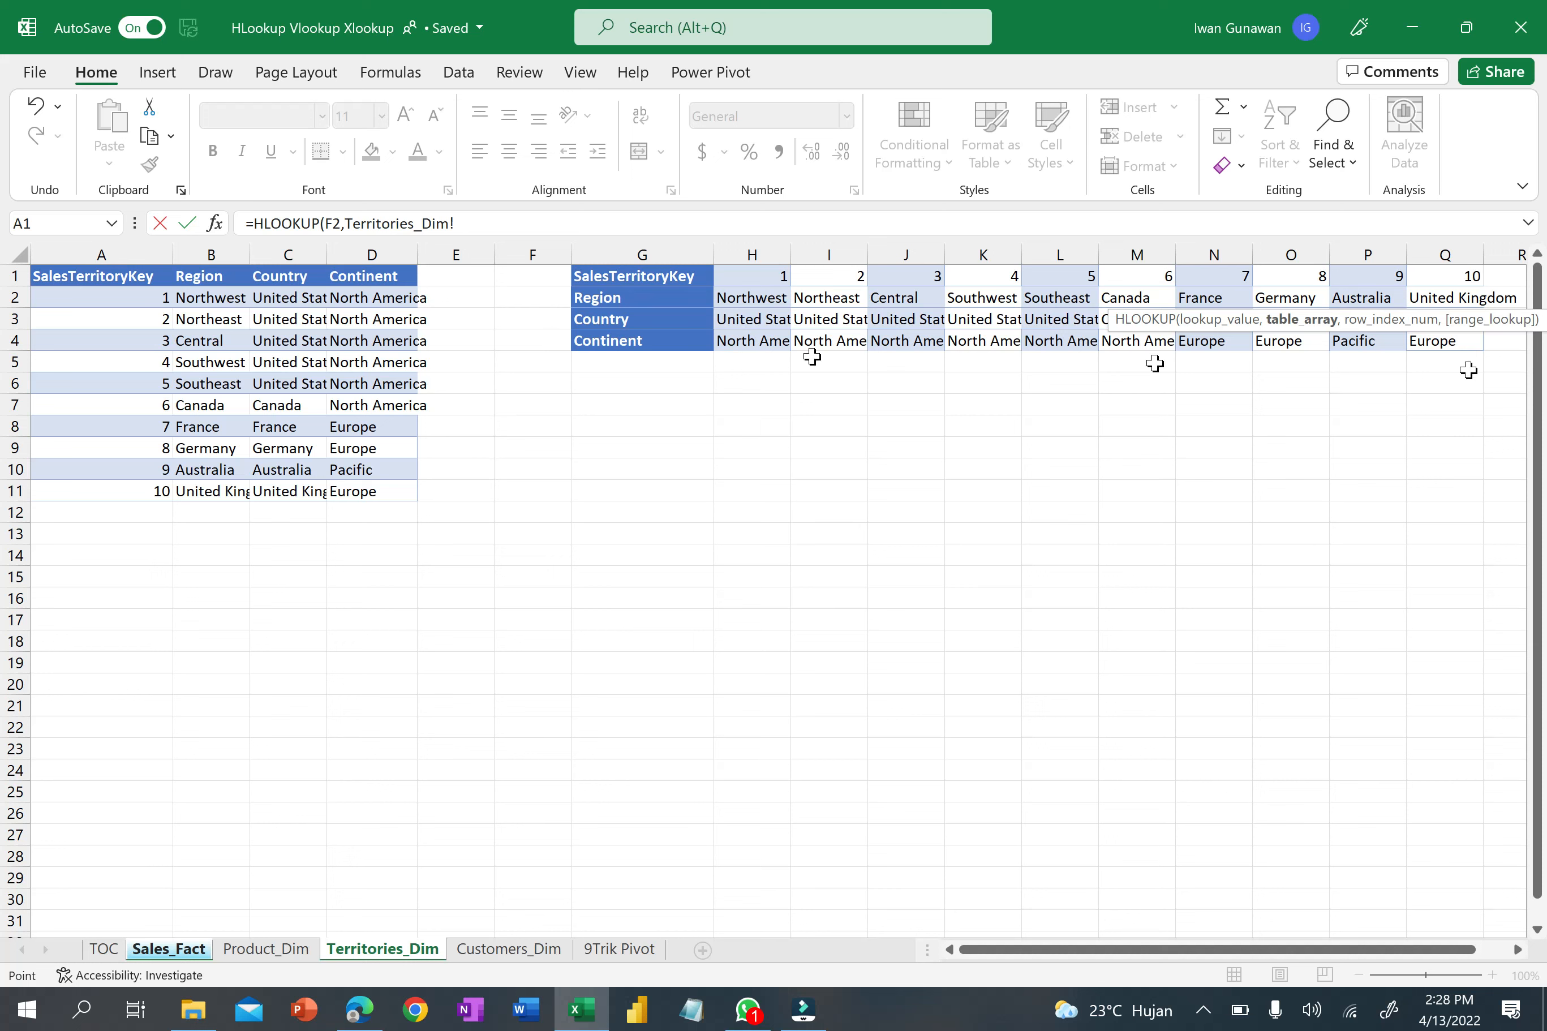
pyautogui.moveTo(677, 275); pyautogui.dragTo(1455, 341)
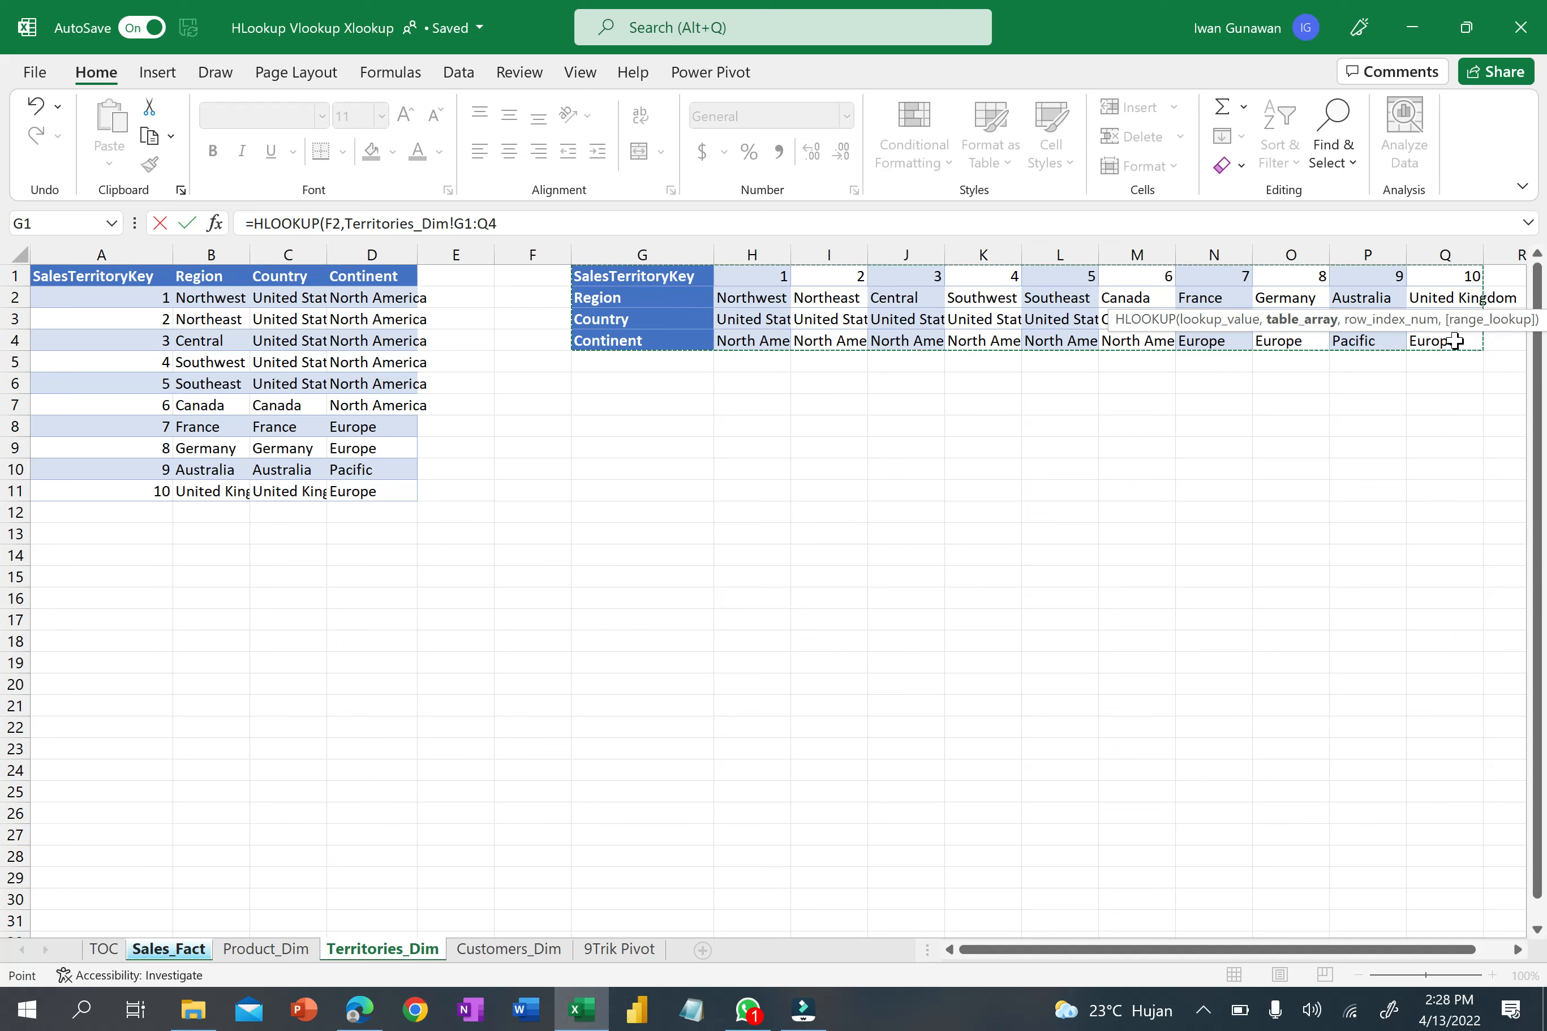
pyautogui.press('F4')
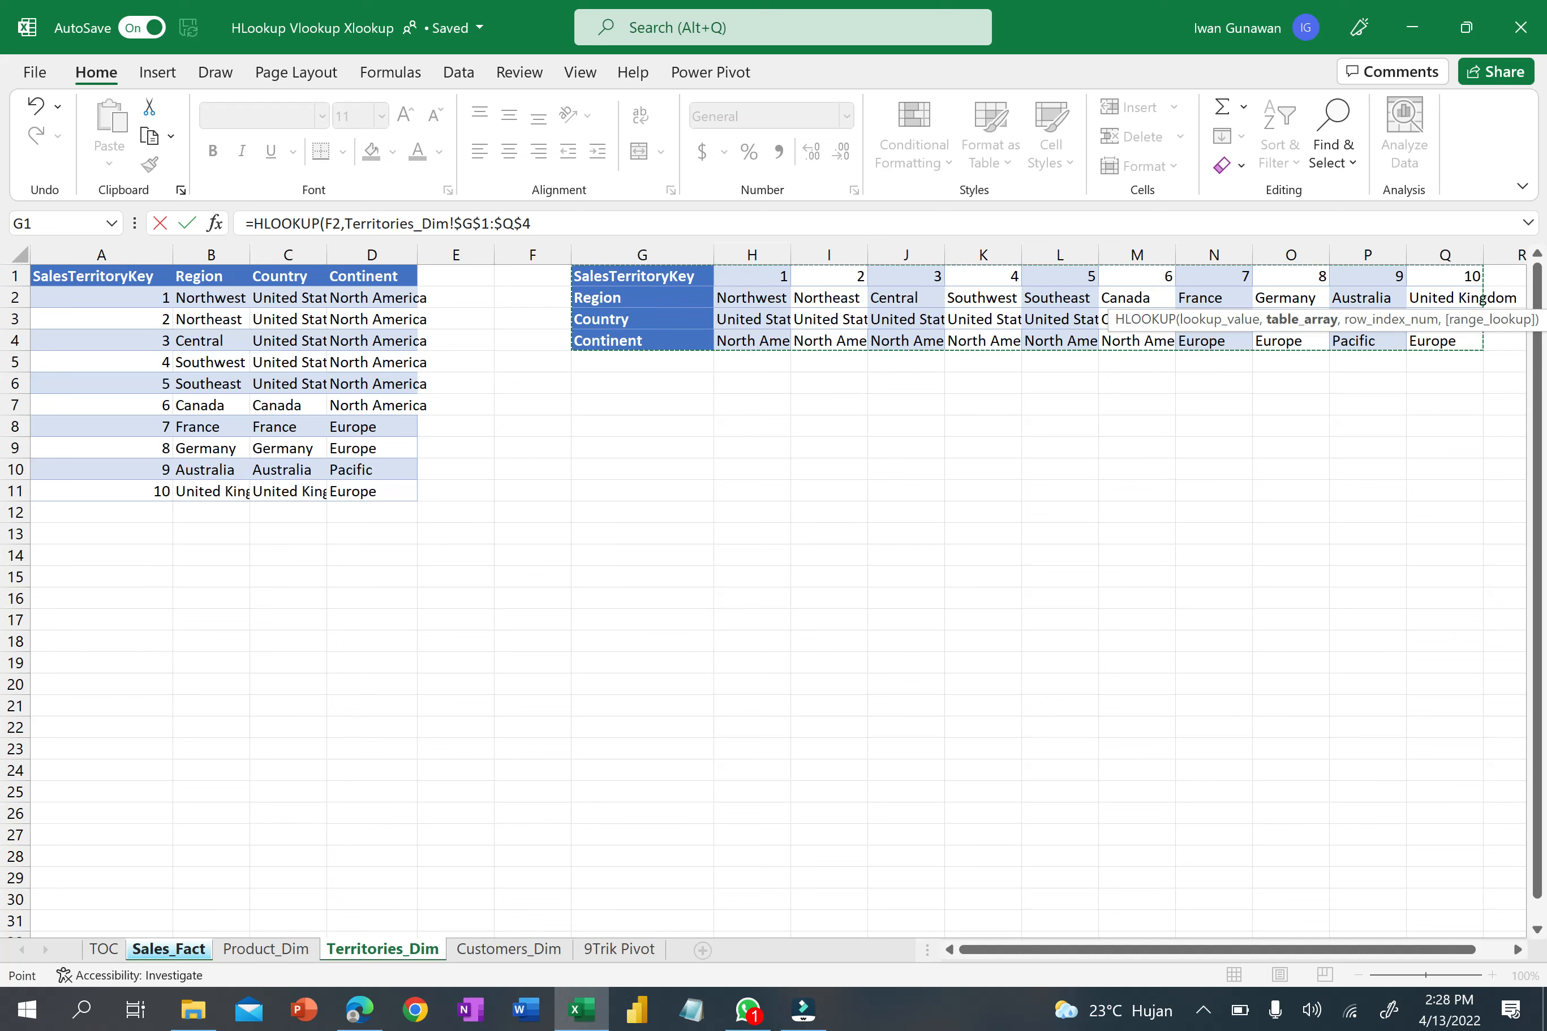
pyautogui.click(629, 222)
pyautogui.write(',')
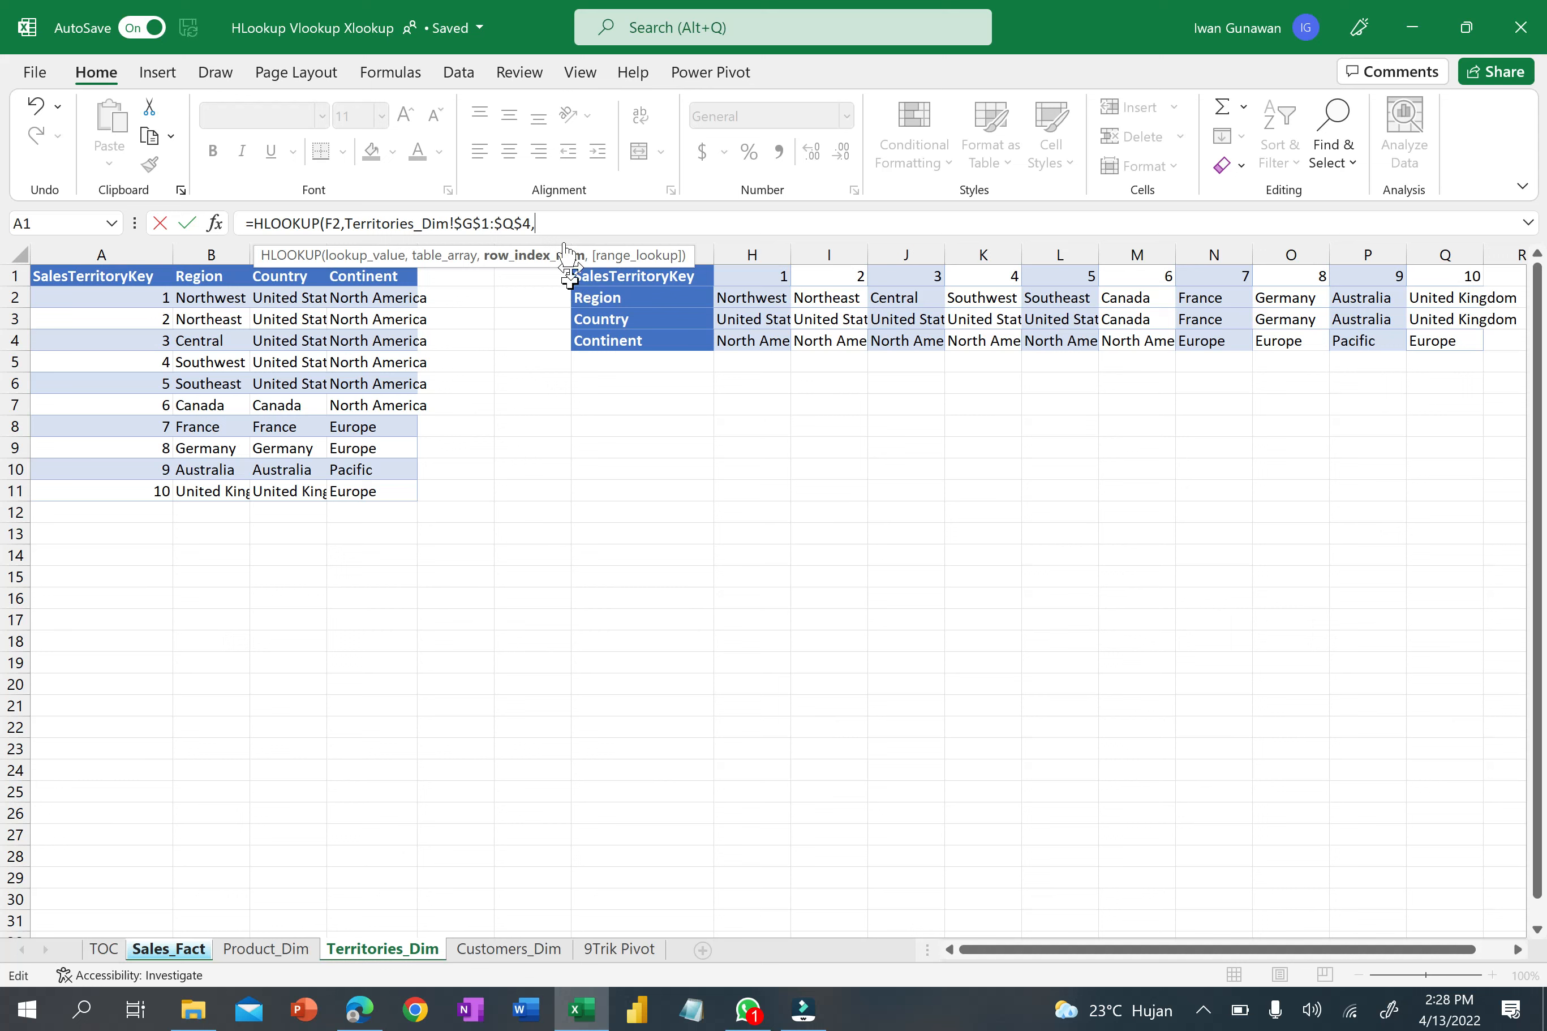
# Complete the HLOOKUP with row index 2 and range_lookup 0, and fill it from L2 down the hRegion column.
pyautogui.write('2,')
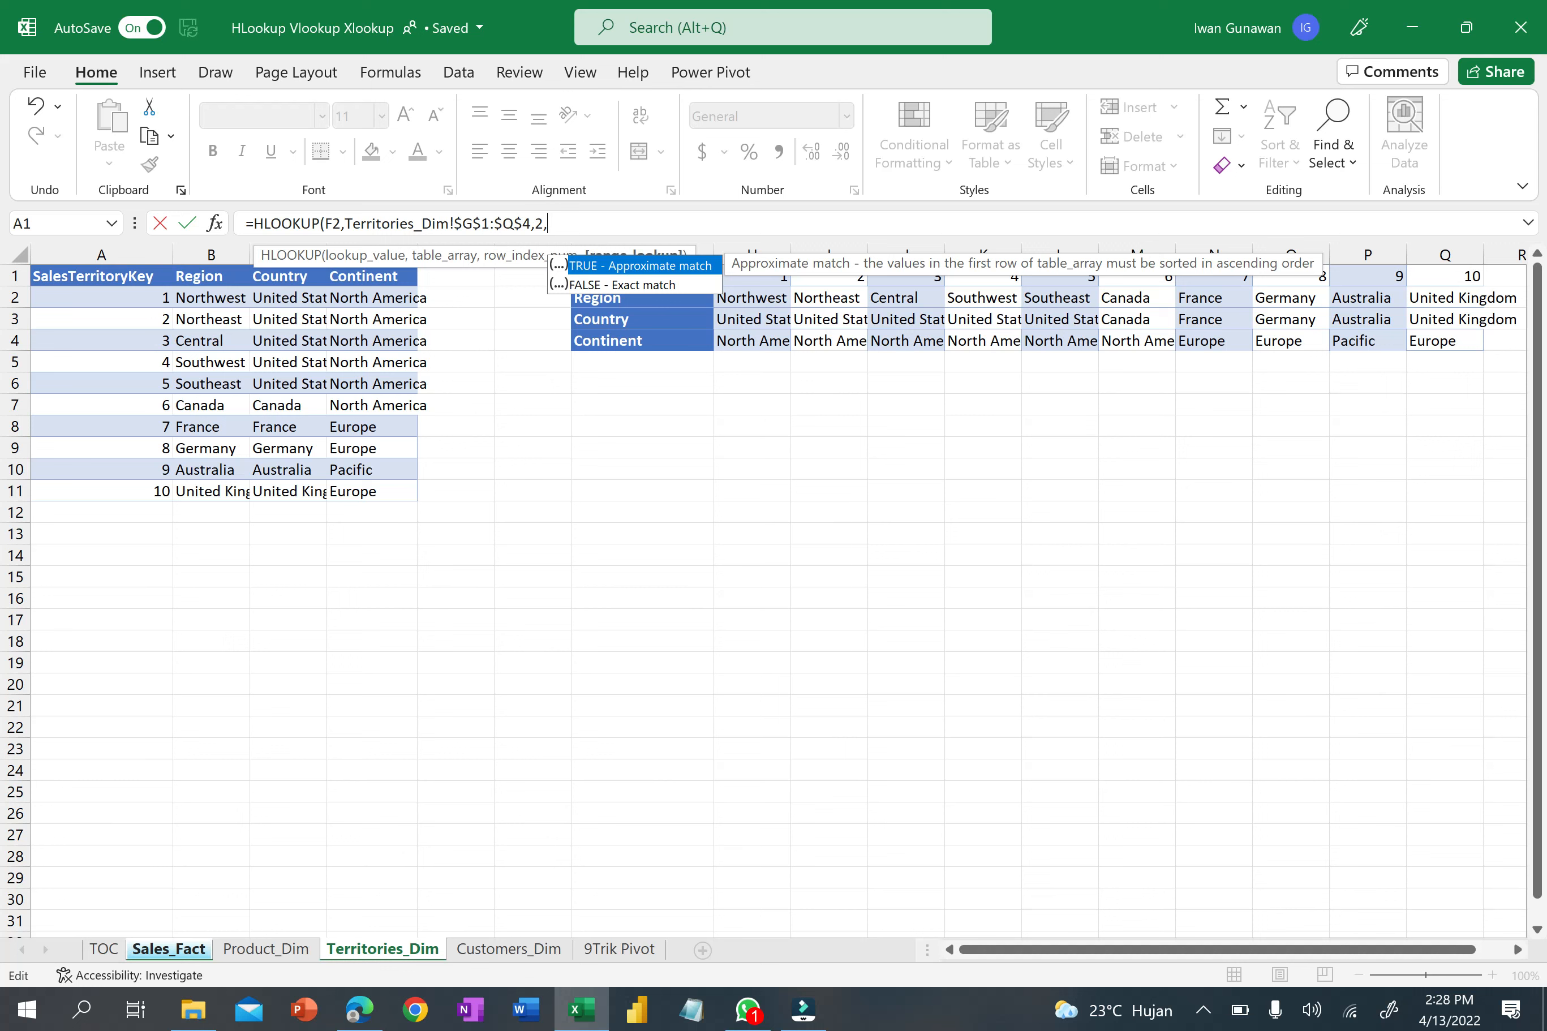
pyautogui.write('0')
pyautogui.write(')')
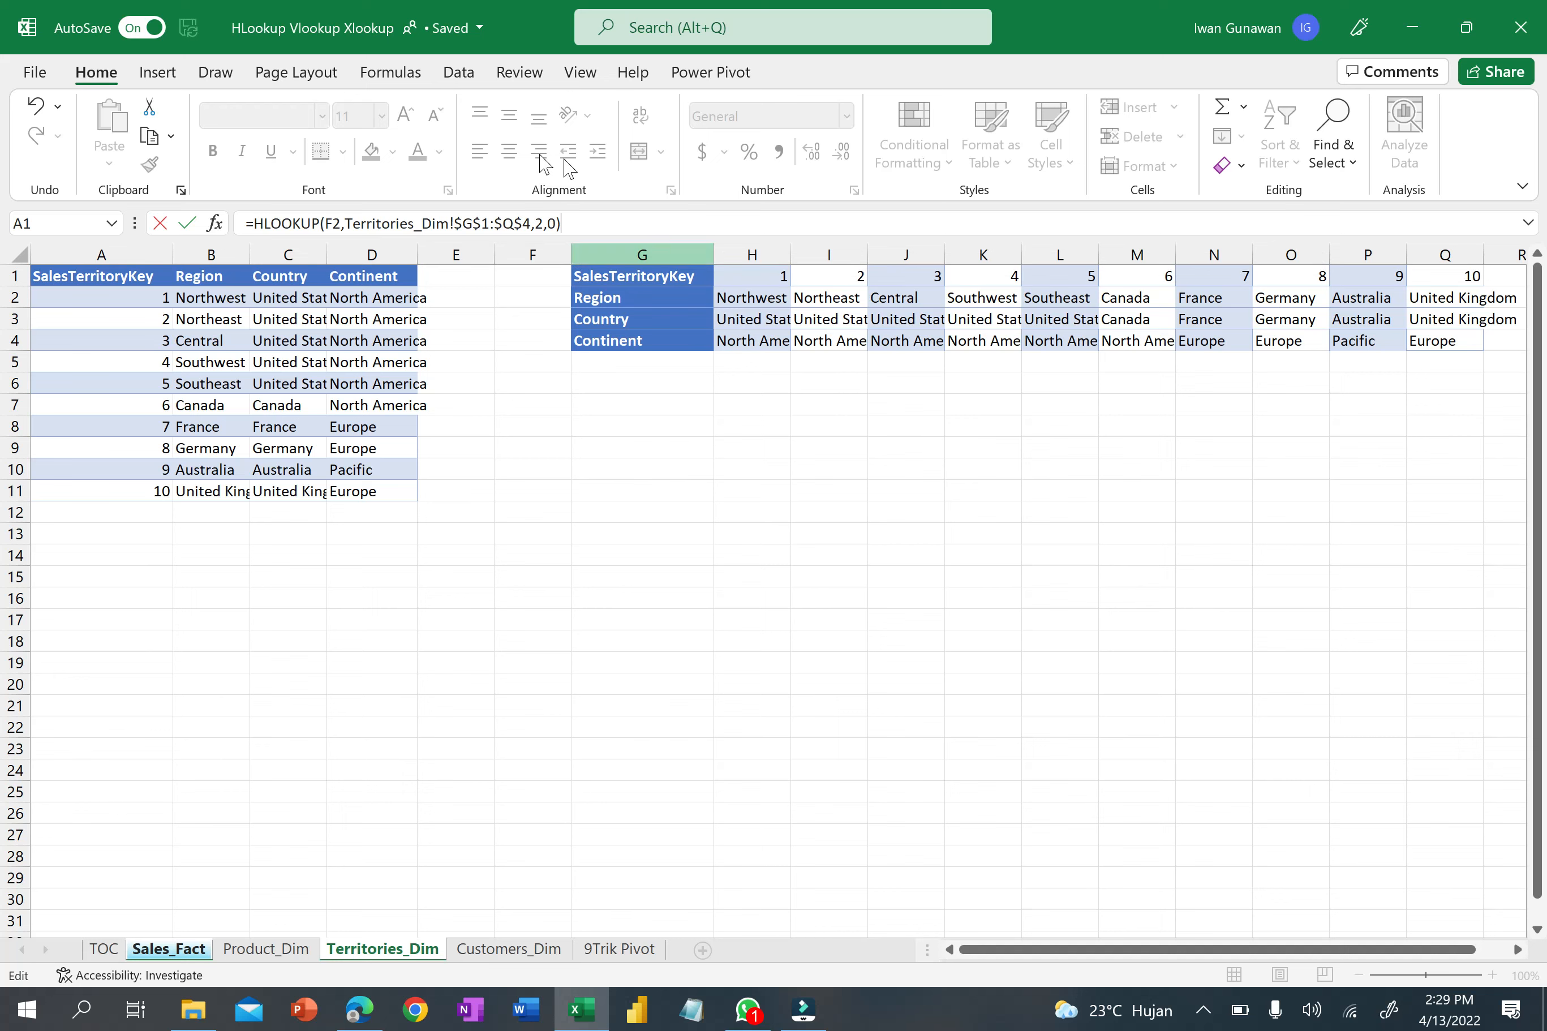
pyautogui.press('Return')
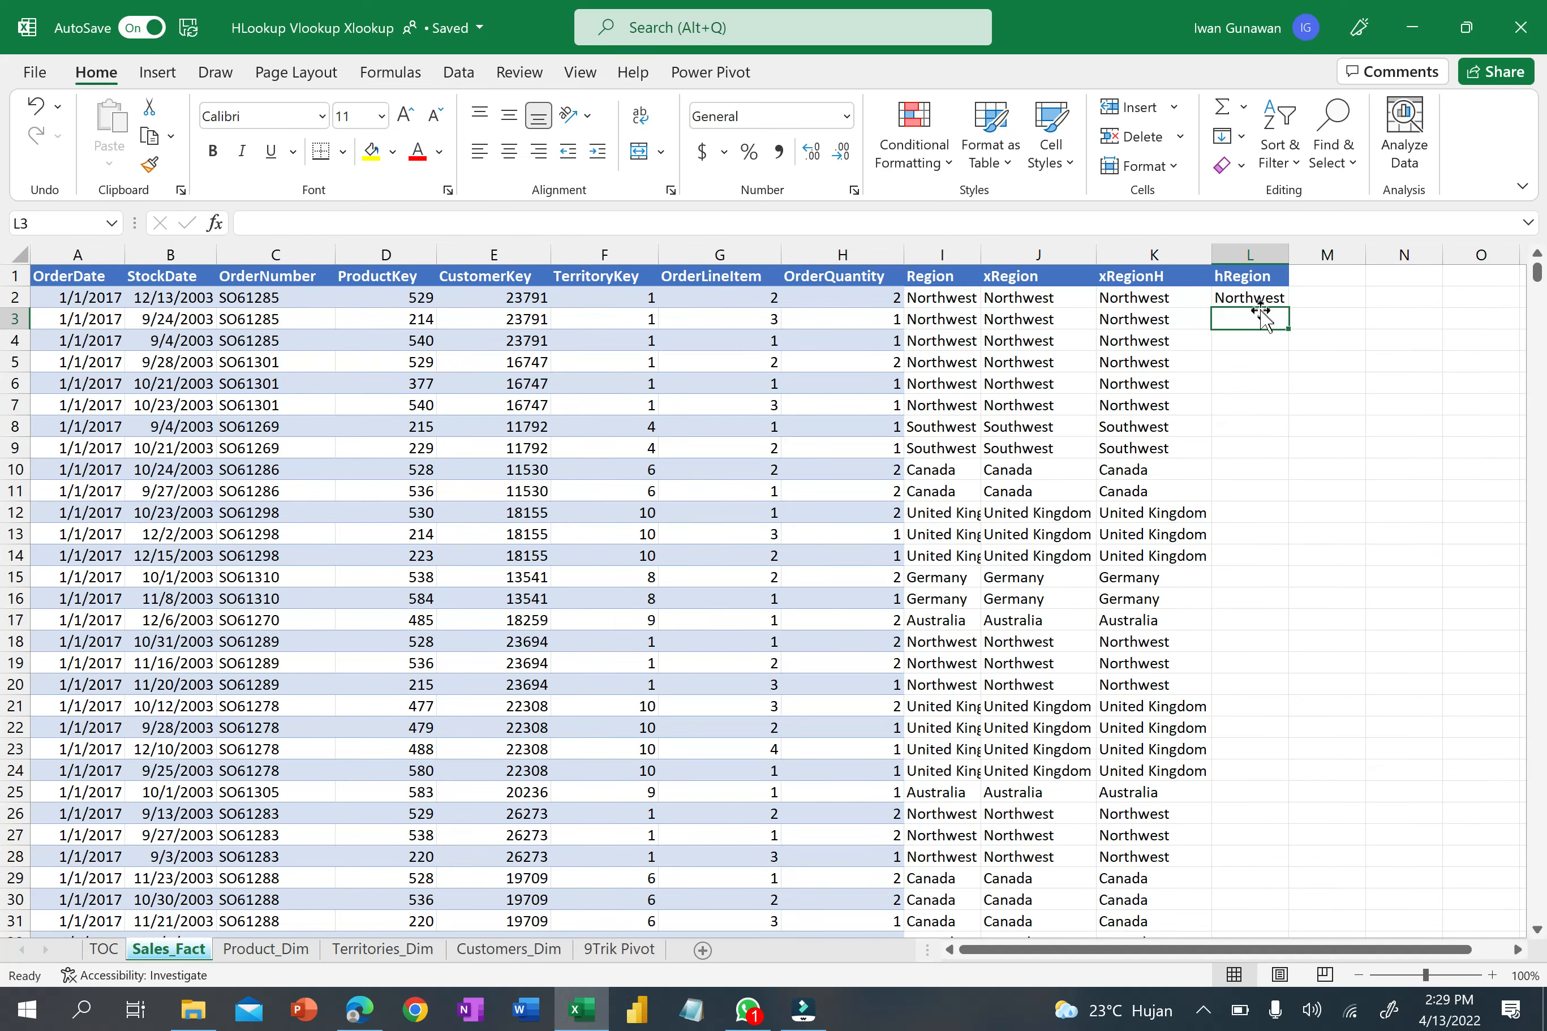
pyautogui.click(1273, 298)
pyautogui.doubleClick(1294, 307)
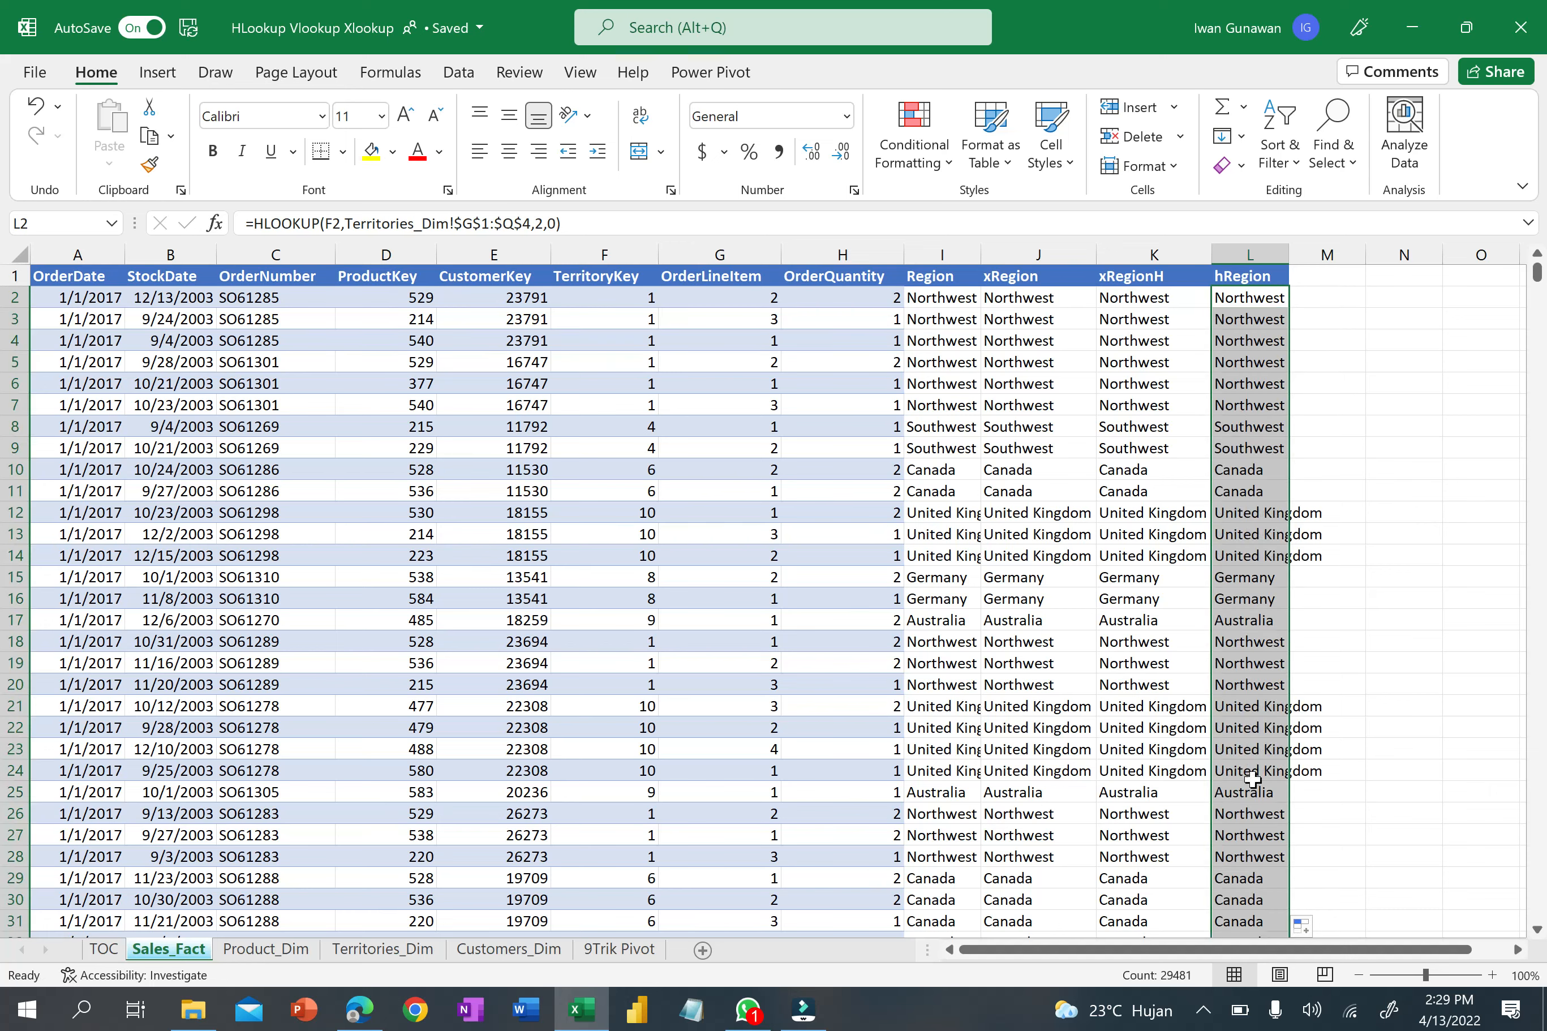
pyautogui.click(1380, 529)
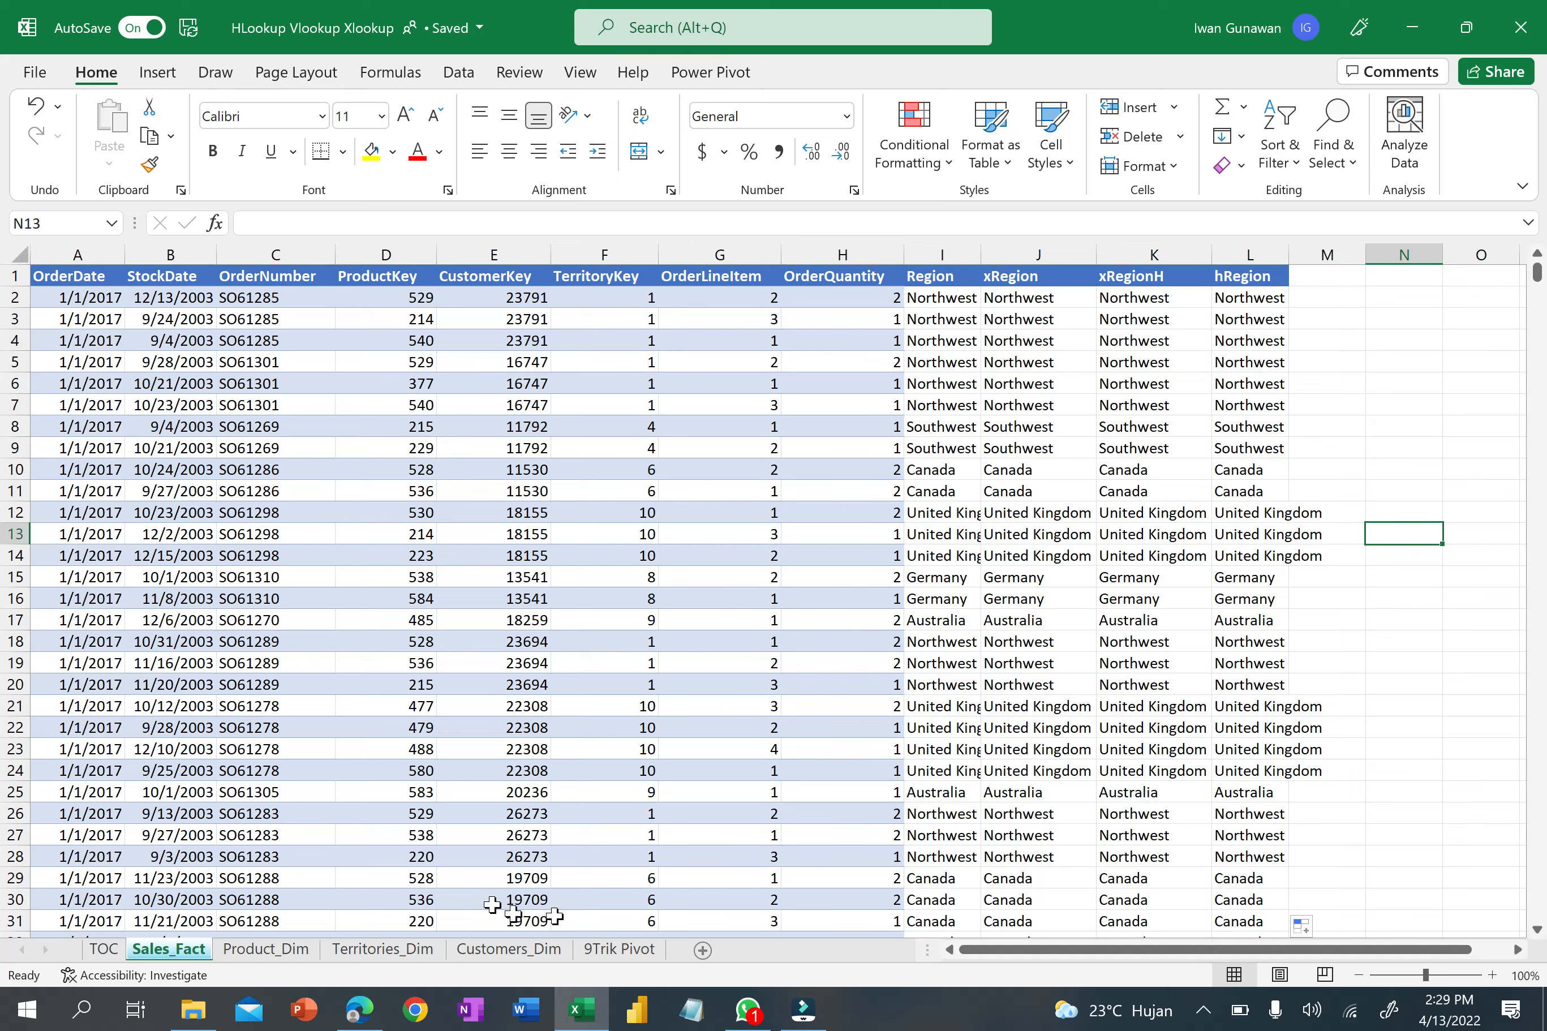
pyautogui.click(469, 771)
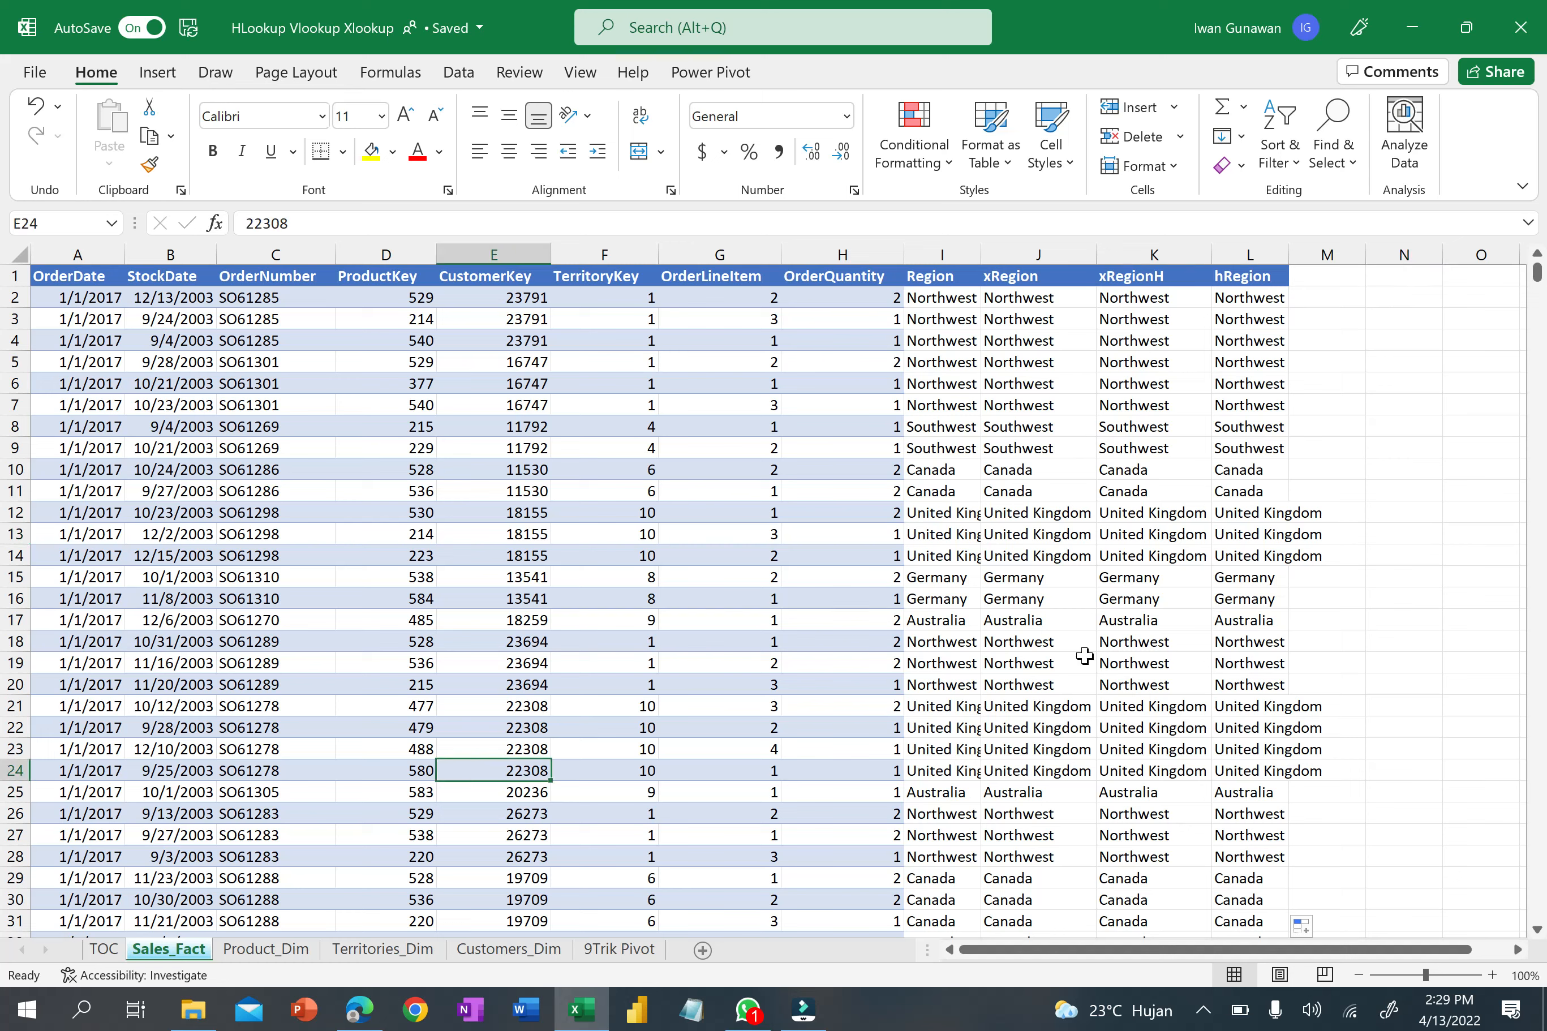
pyautogui.click(1041, 614)
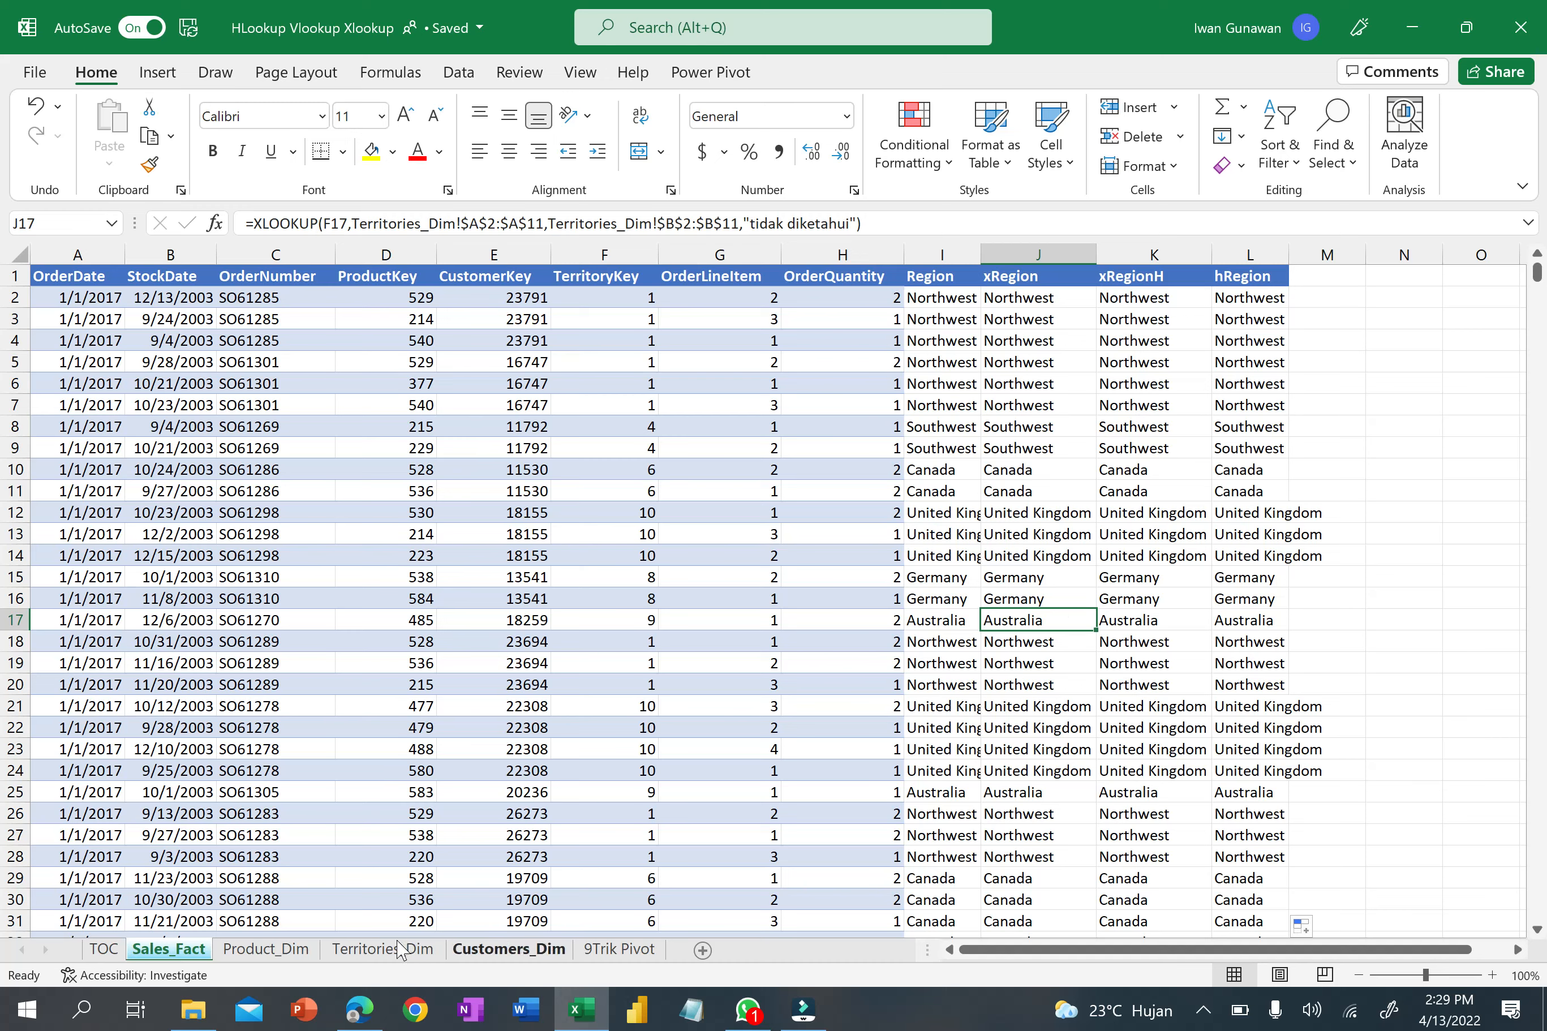
# Examine how the ProductKey and CustomerKey columns on Sales_Fact correspond to the key columns on Product_Dim and Customers_Dim.
pyautogui.click(505, 951)
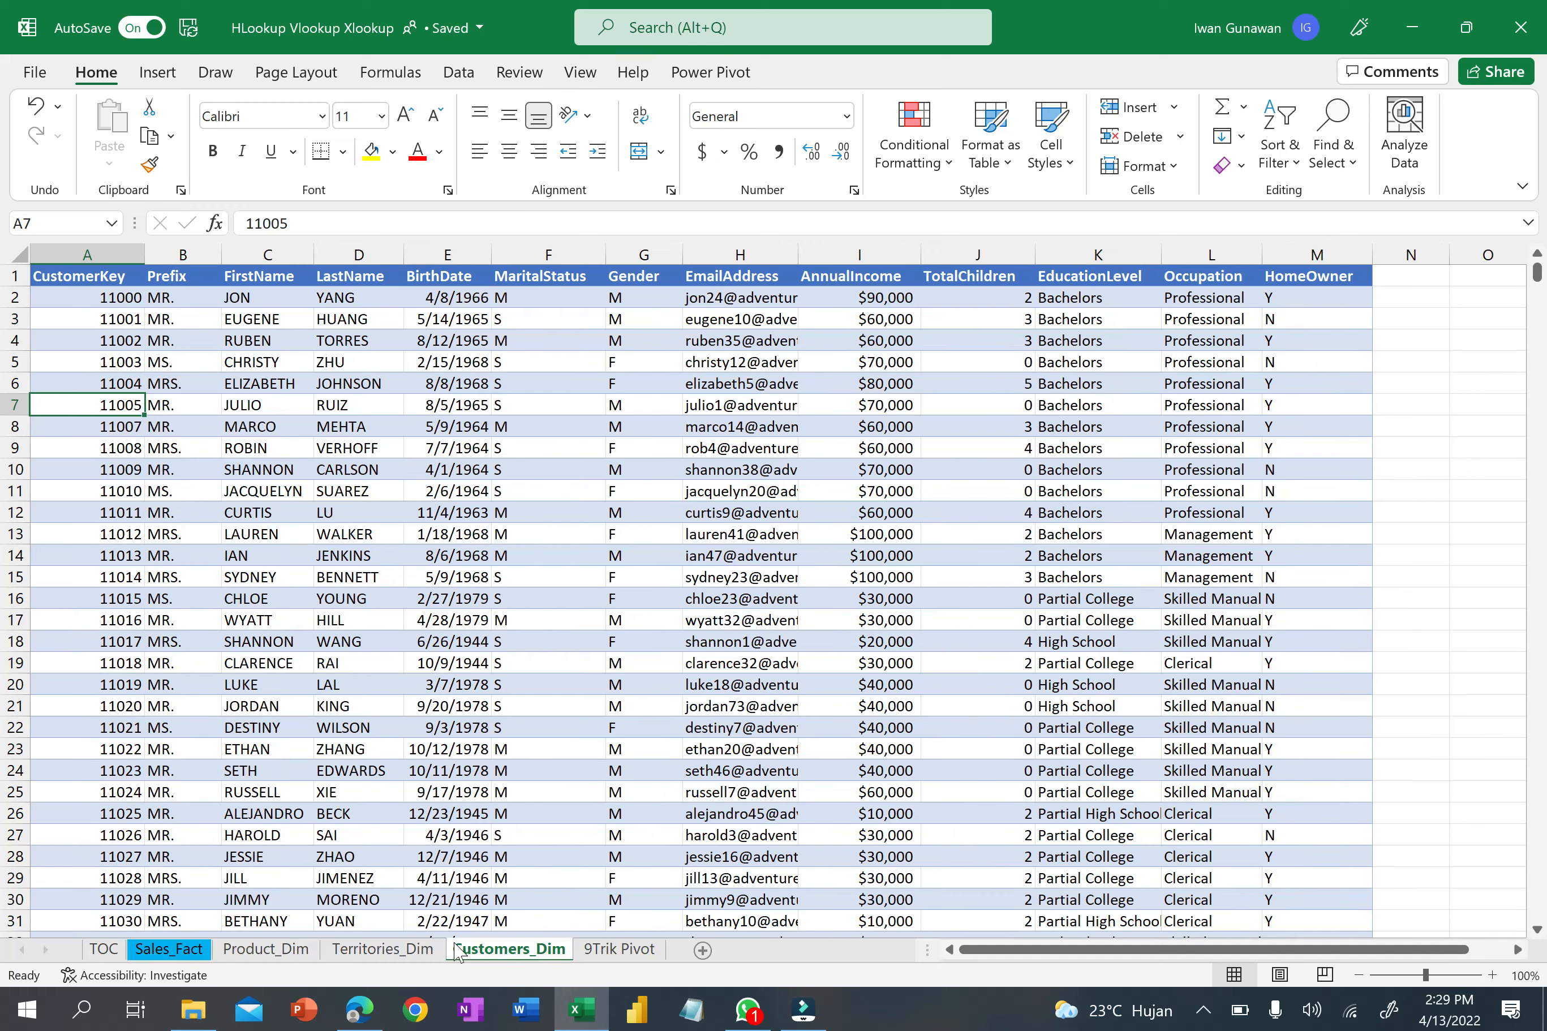
pyautogui.click(269, 953)
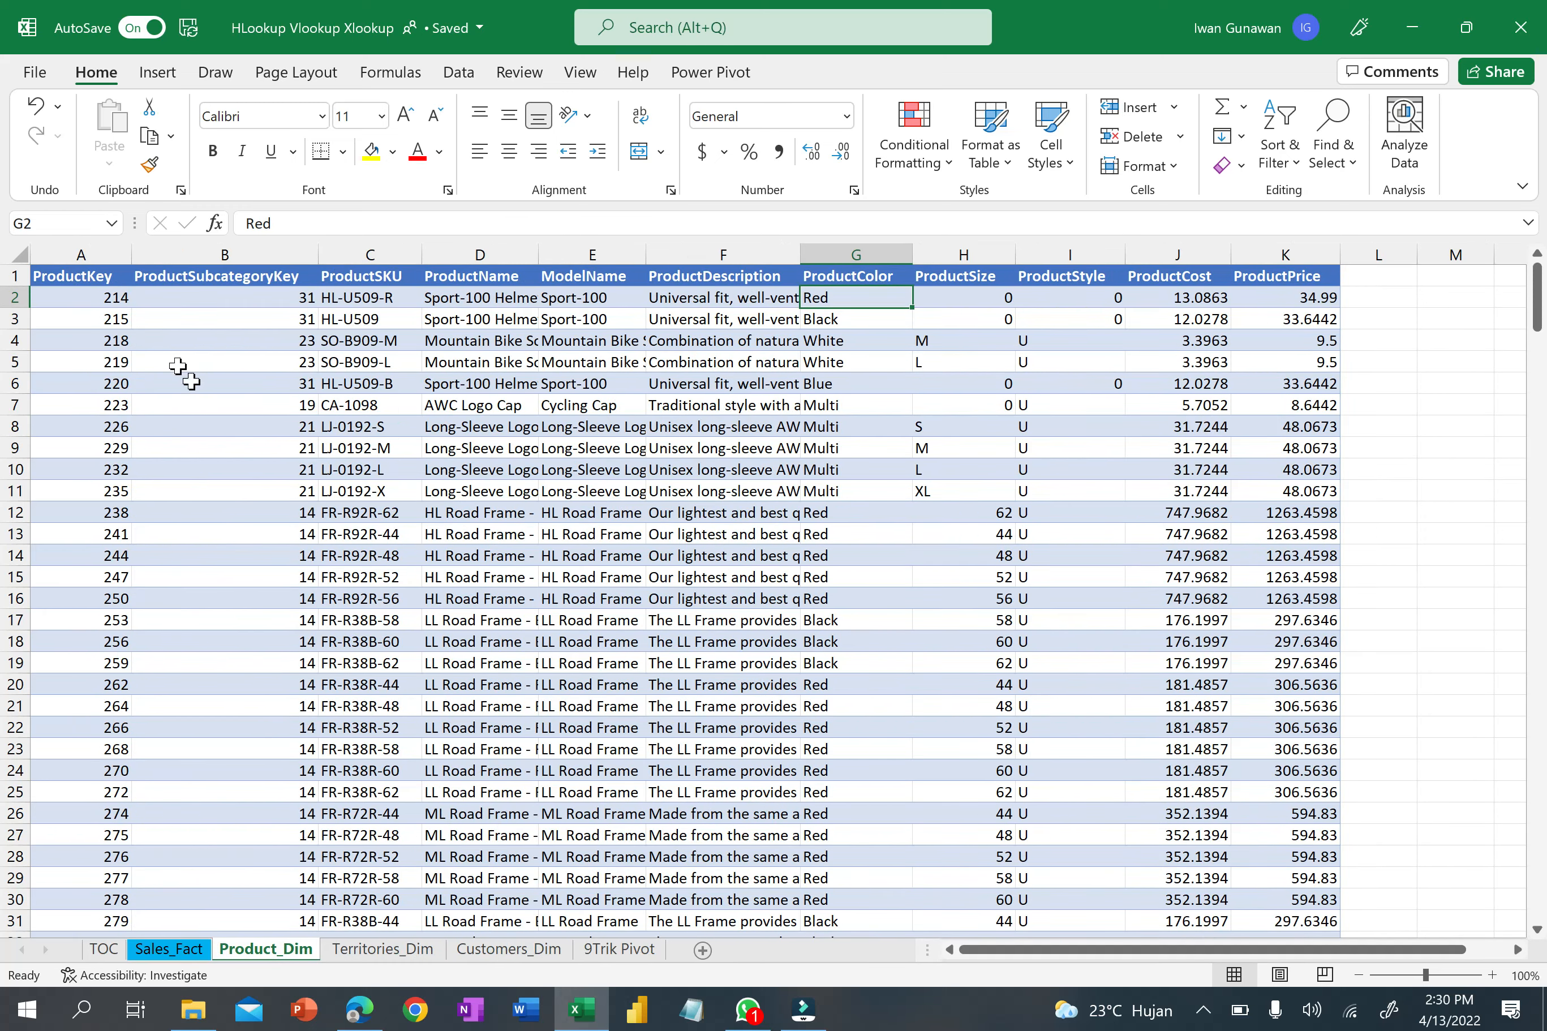
pyautogui.click(82, 300)
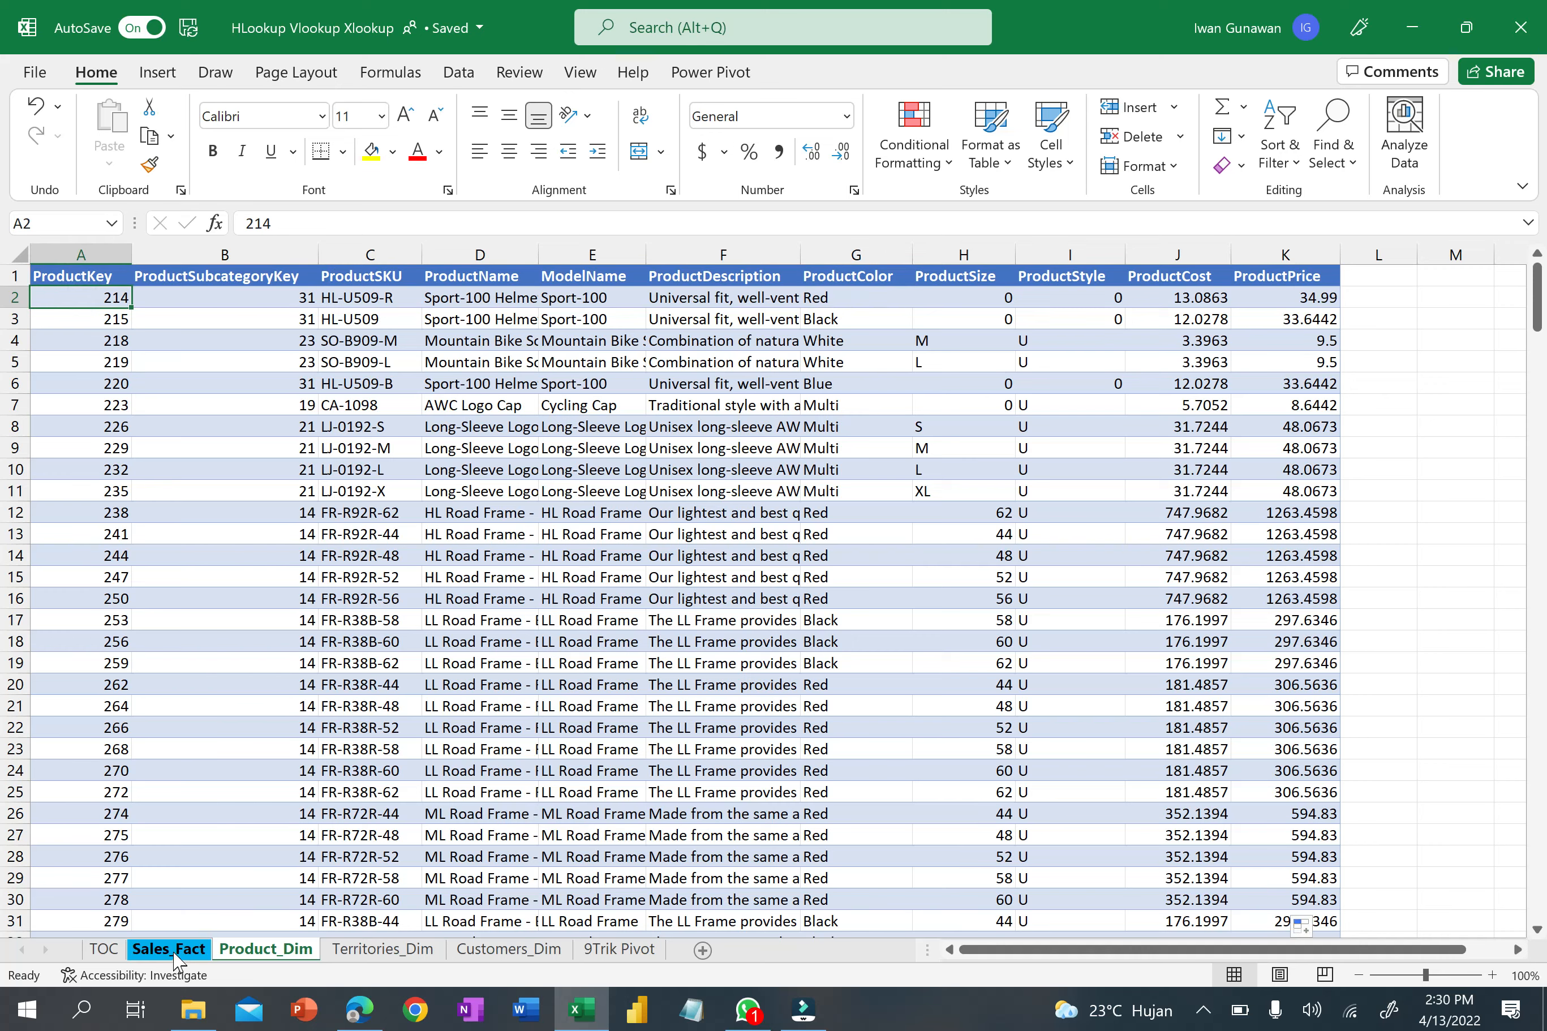
pyautogui.click(174, 951)
pyautogui.click(399, 300)
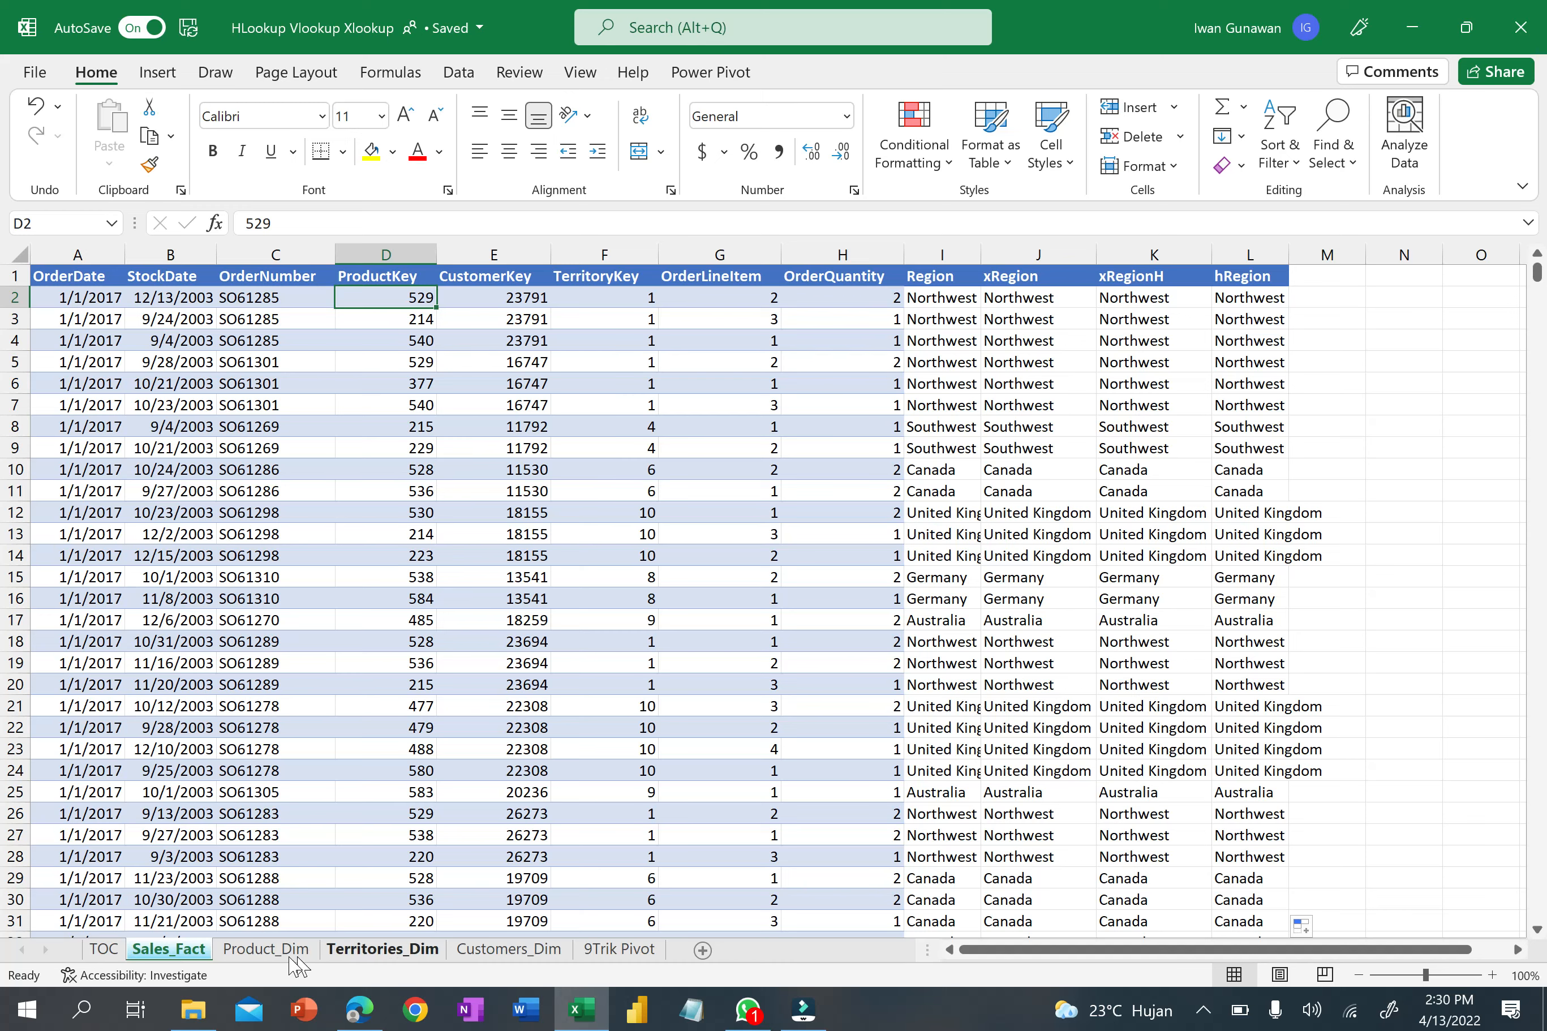
pyautogui.click(266, 950)
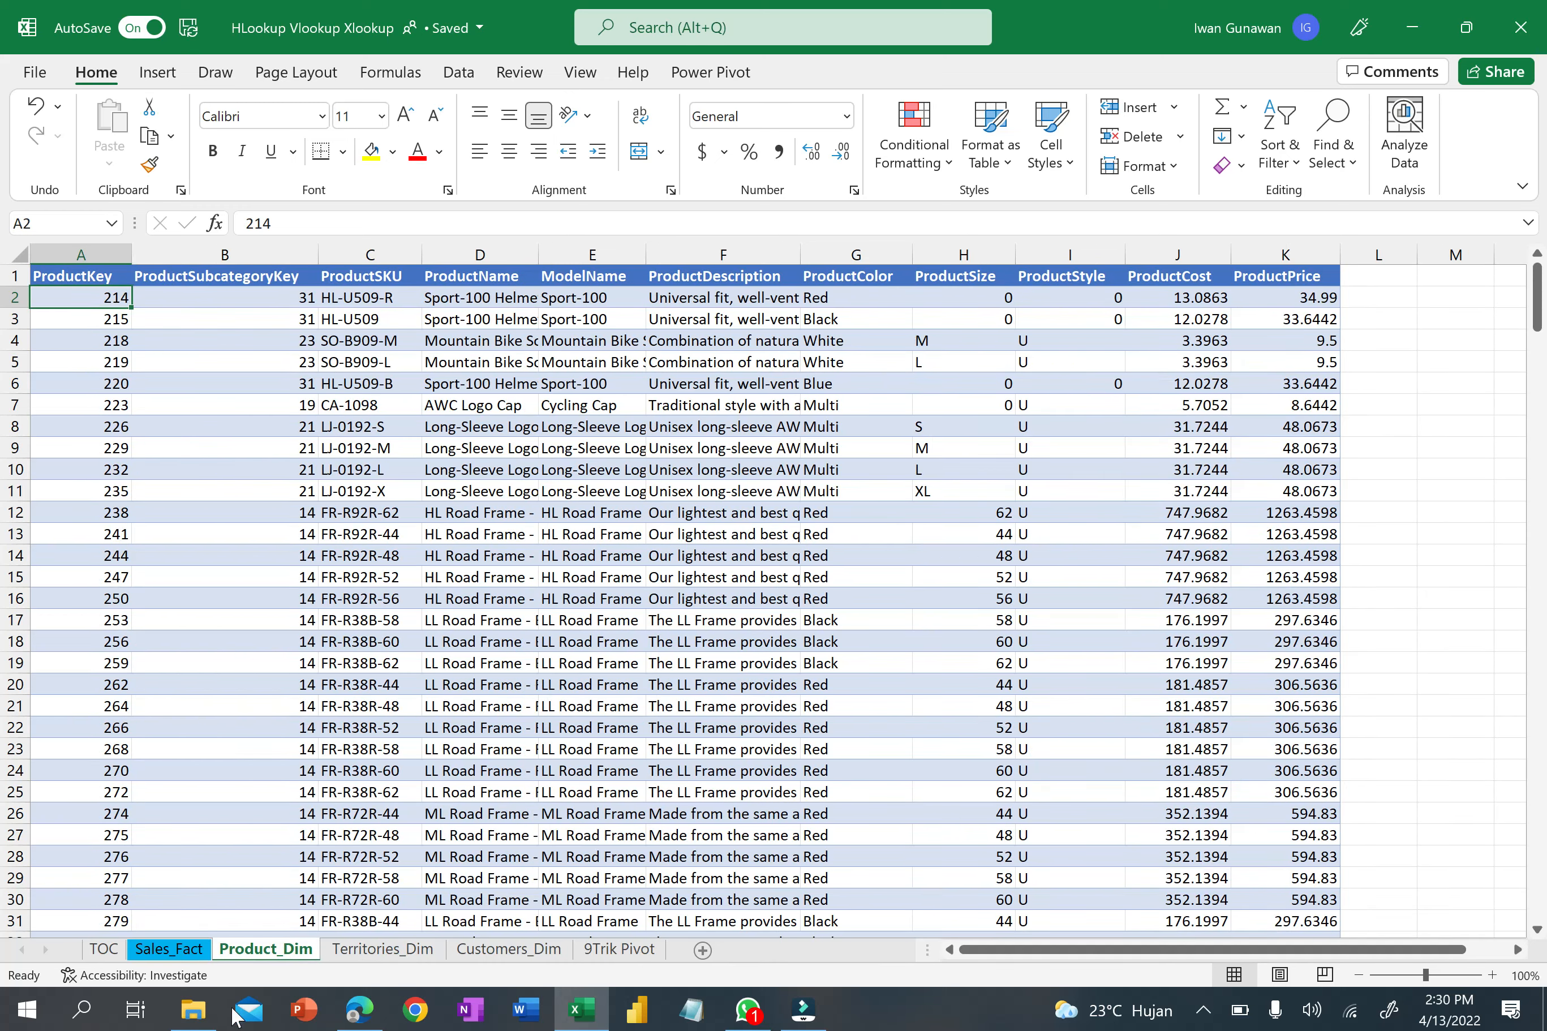
pyautogui.click(166, 953)
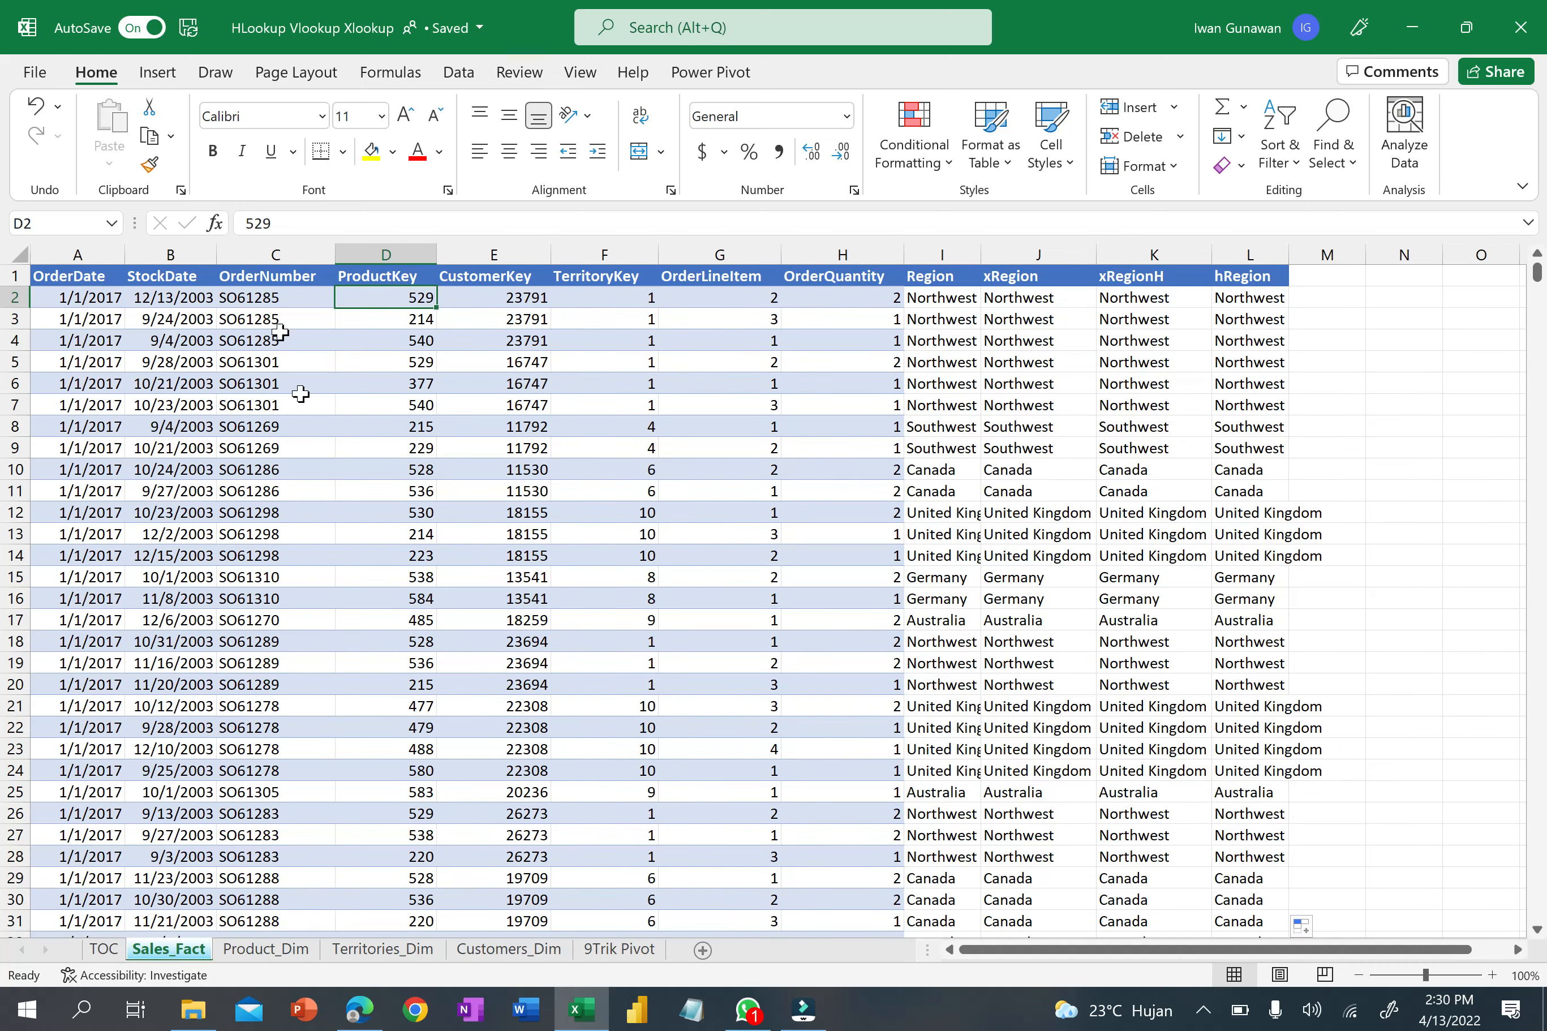
pyautogui.click(493, 294)
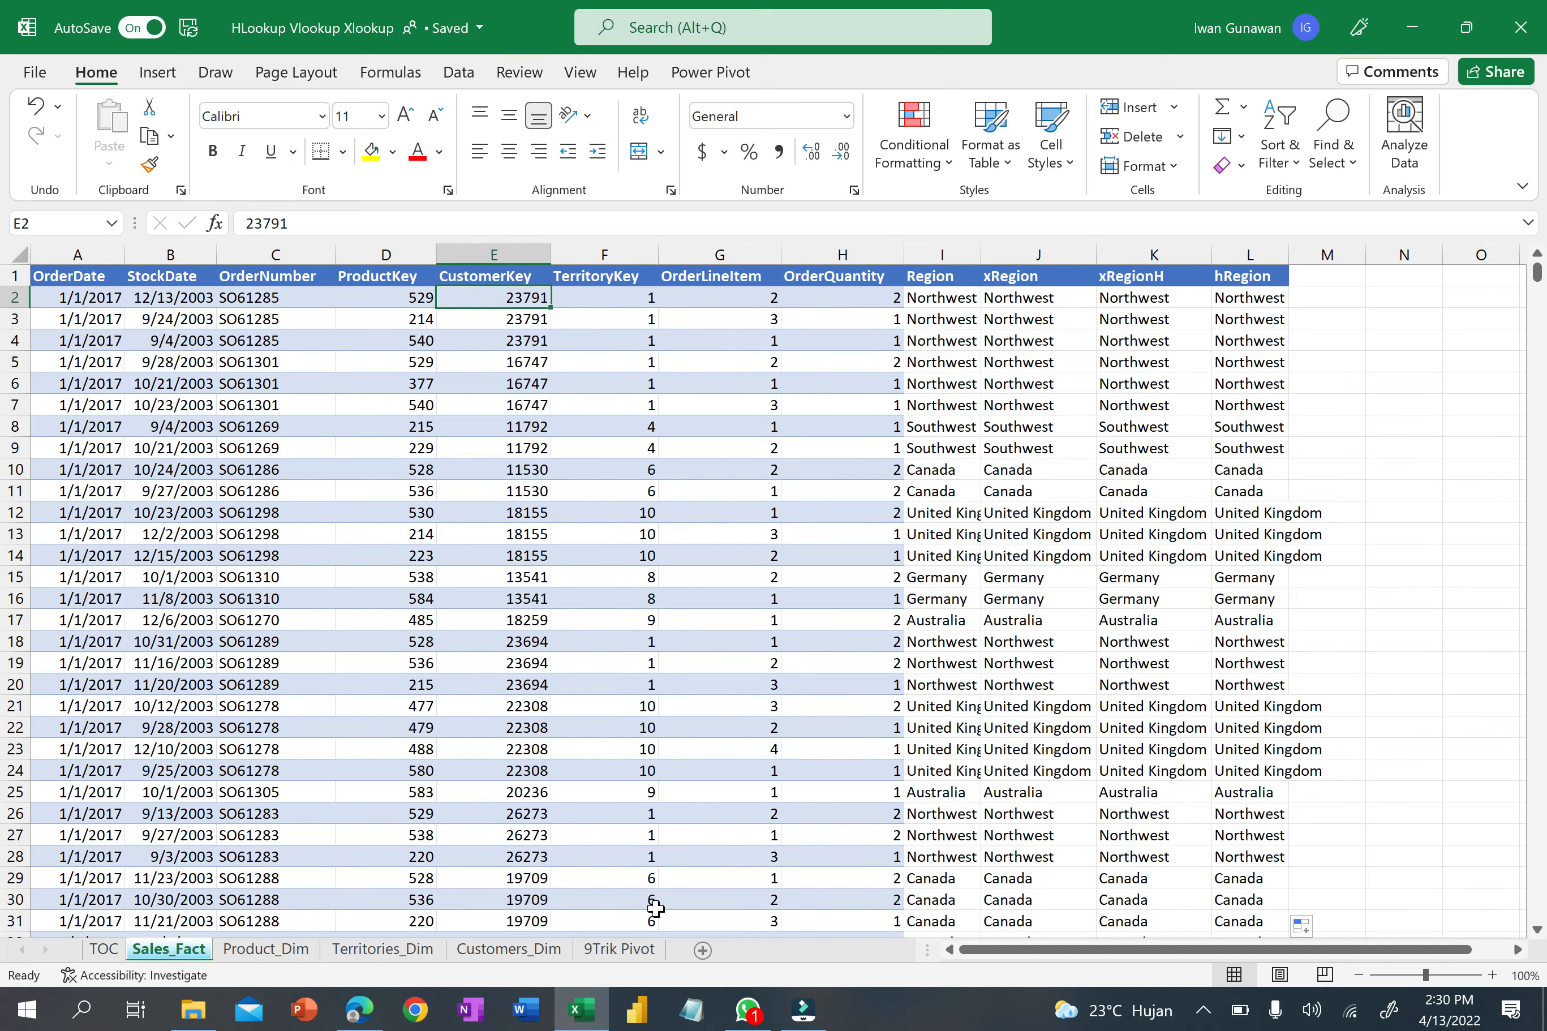
pyautogui.click(514, 958)
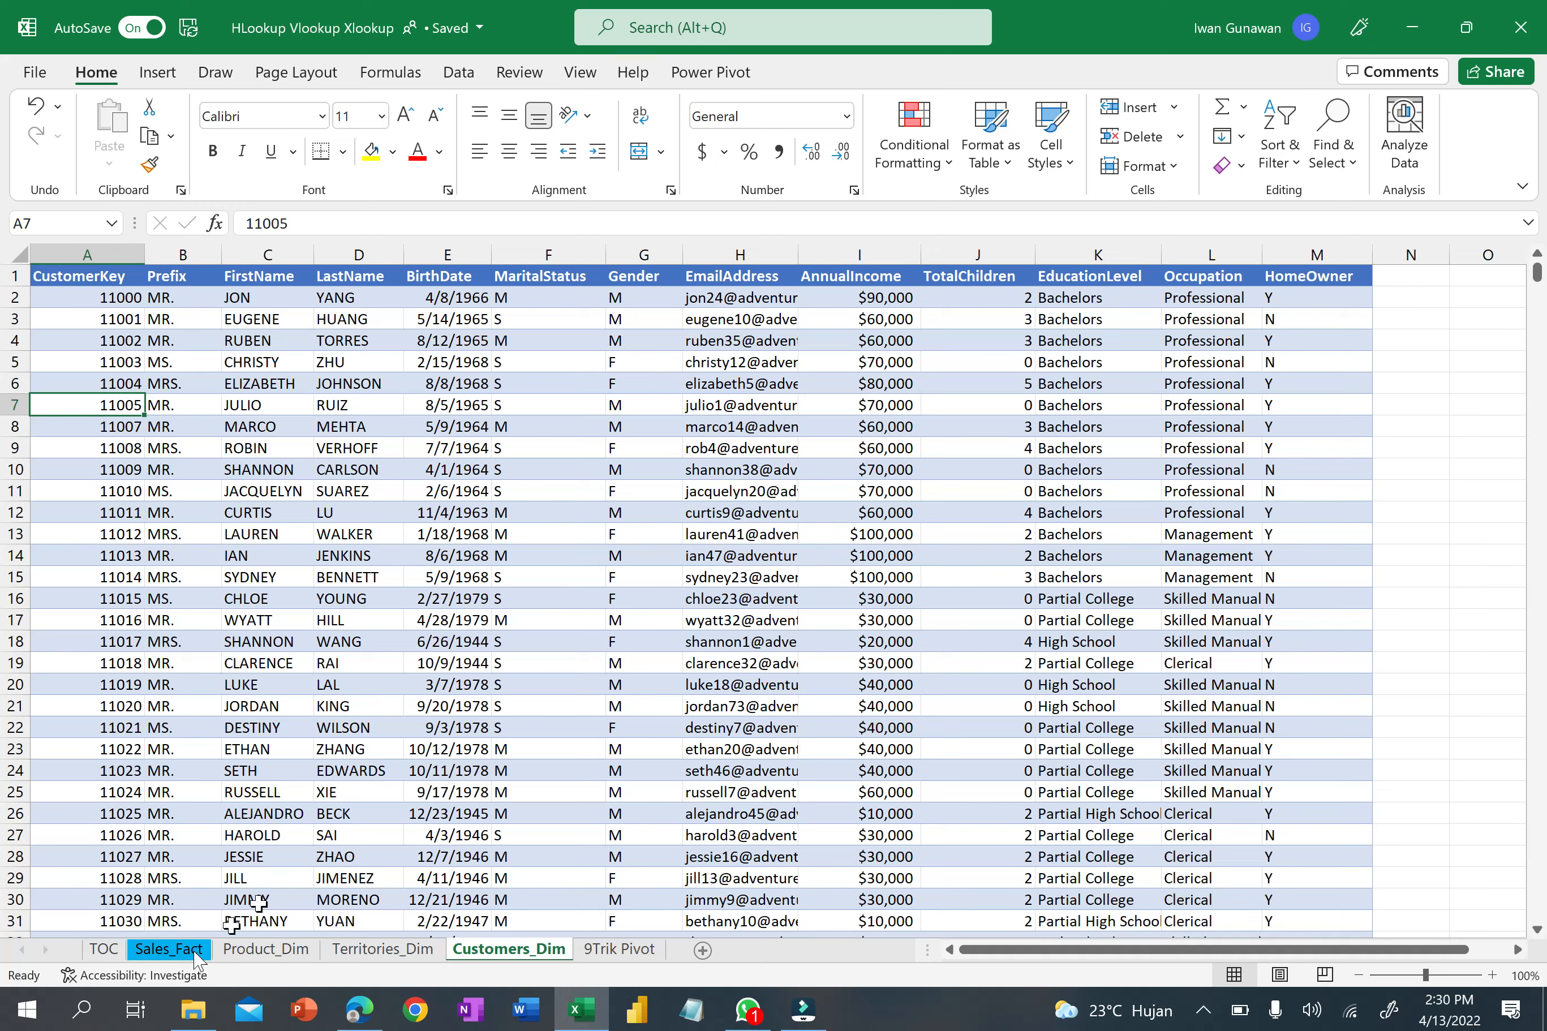
pyautogui.click(166, 950)
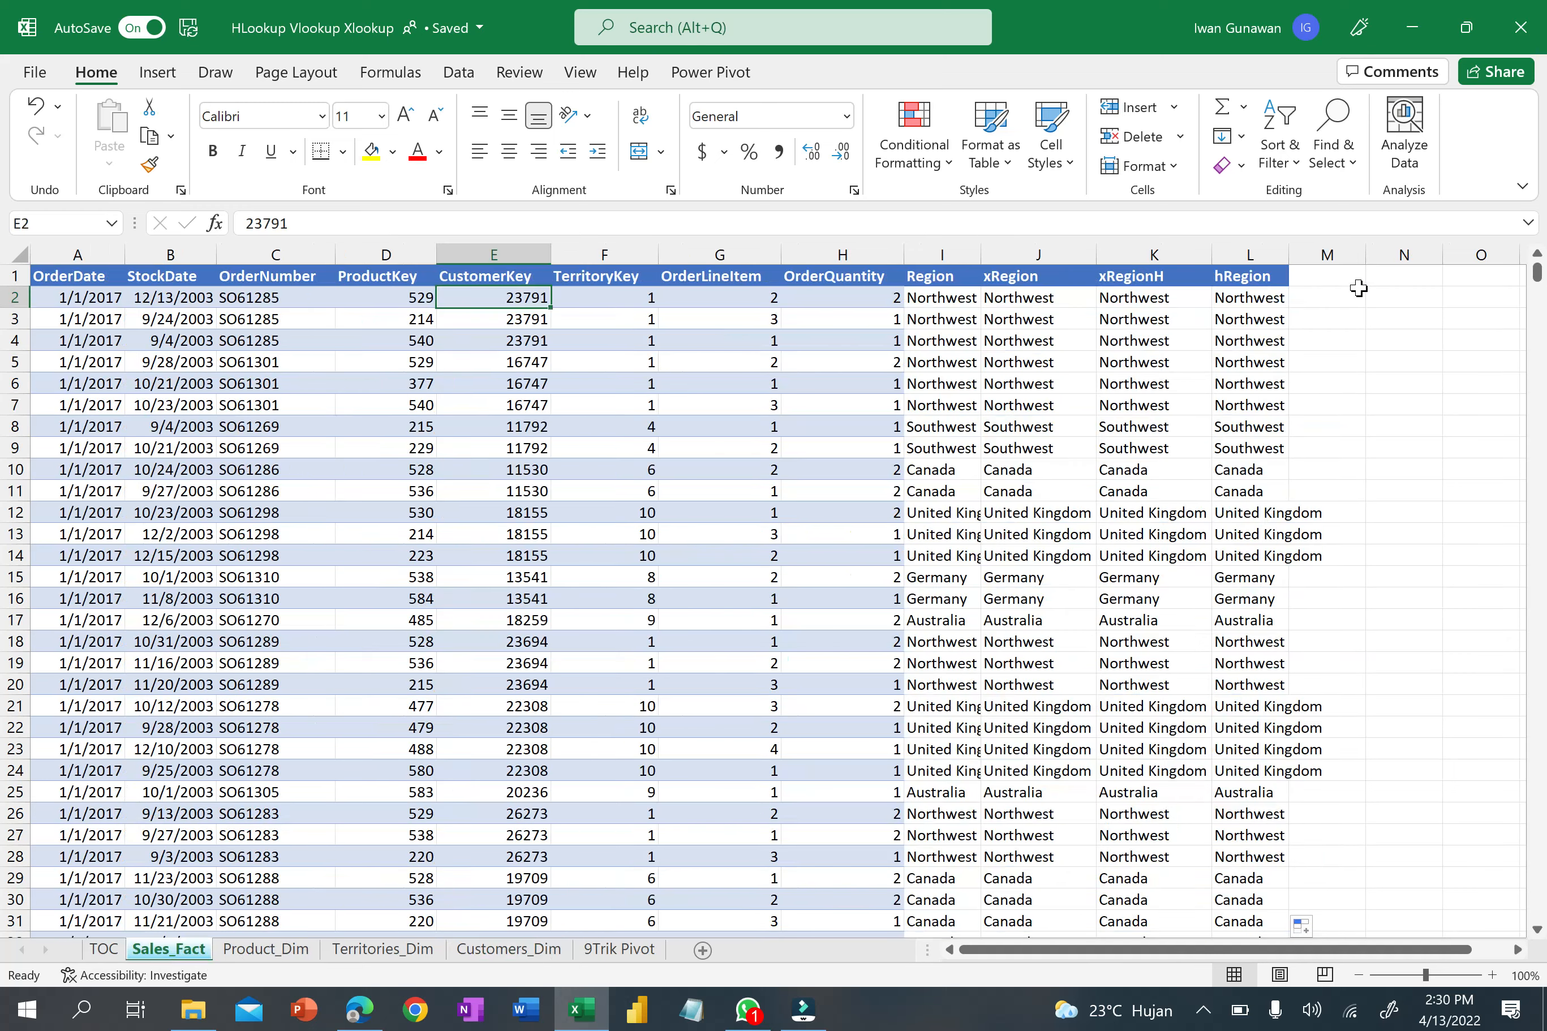
# Autofit the hRegion column, enter the header Nama Depan in M1, and autofit column M to its header.
pyautogui.doubleClick(1289, 255)
pyautogui.click(1355, 275)
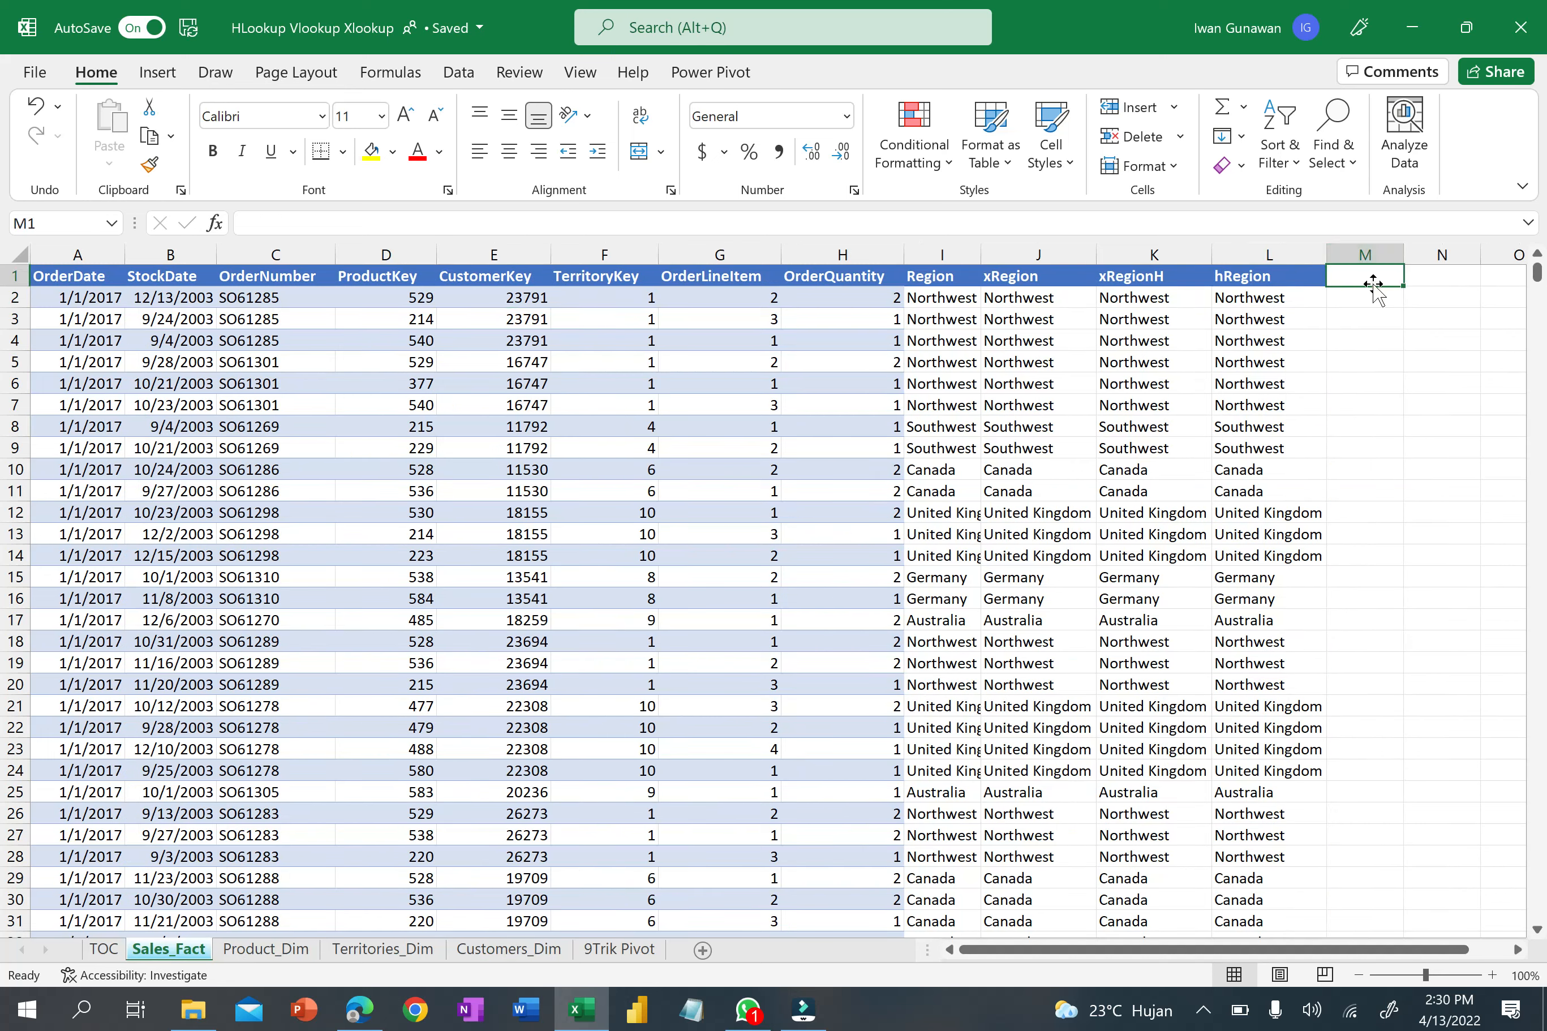
pyautogui.write('N')
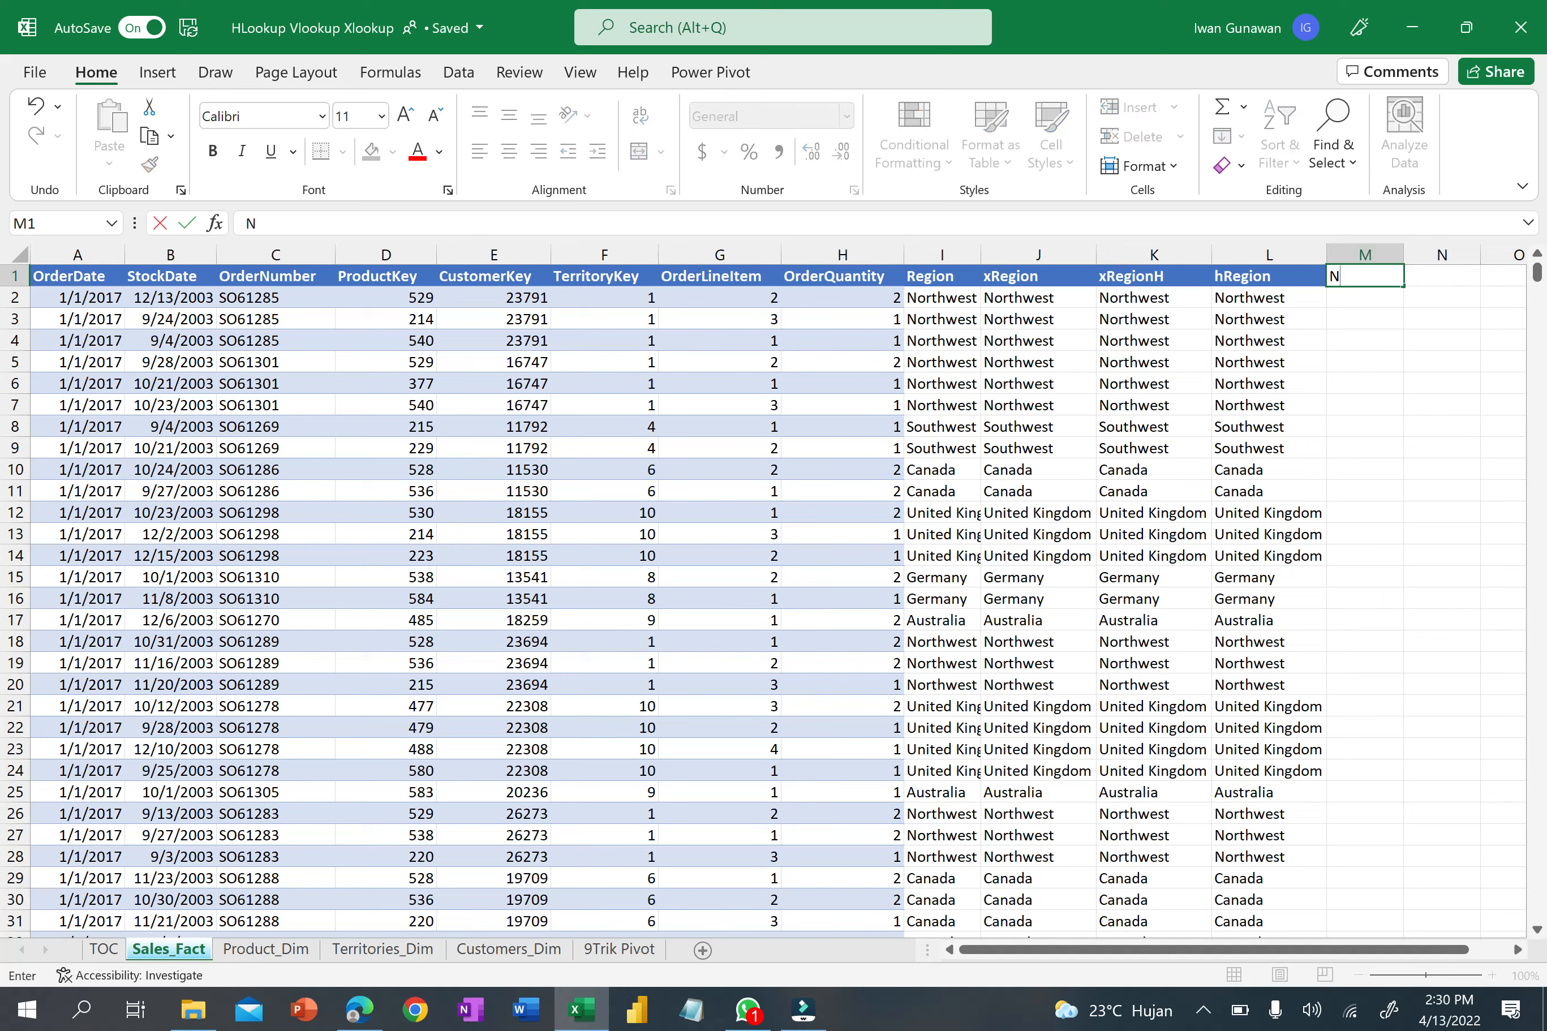
pyautogui.write('ama Depan')
pyautogui.press('Return')
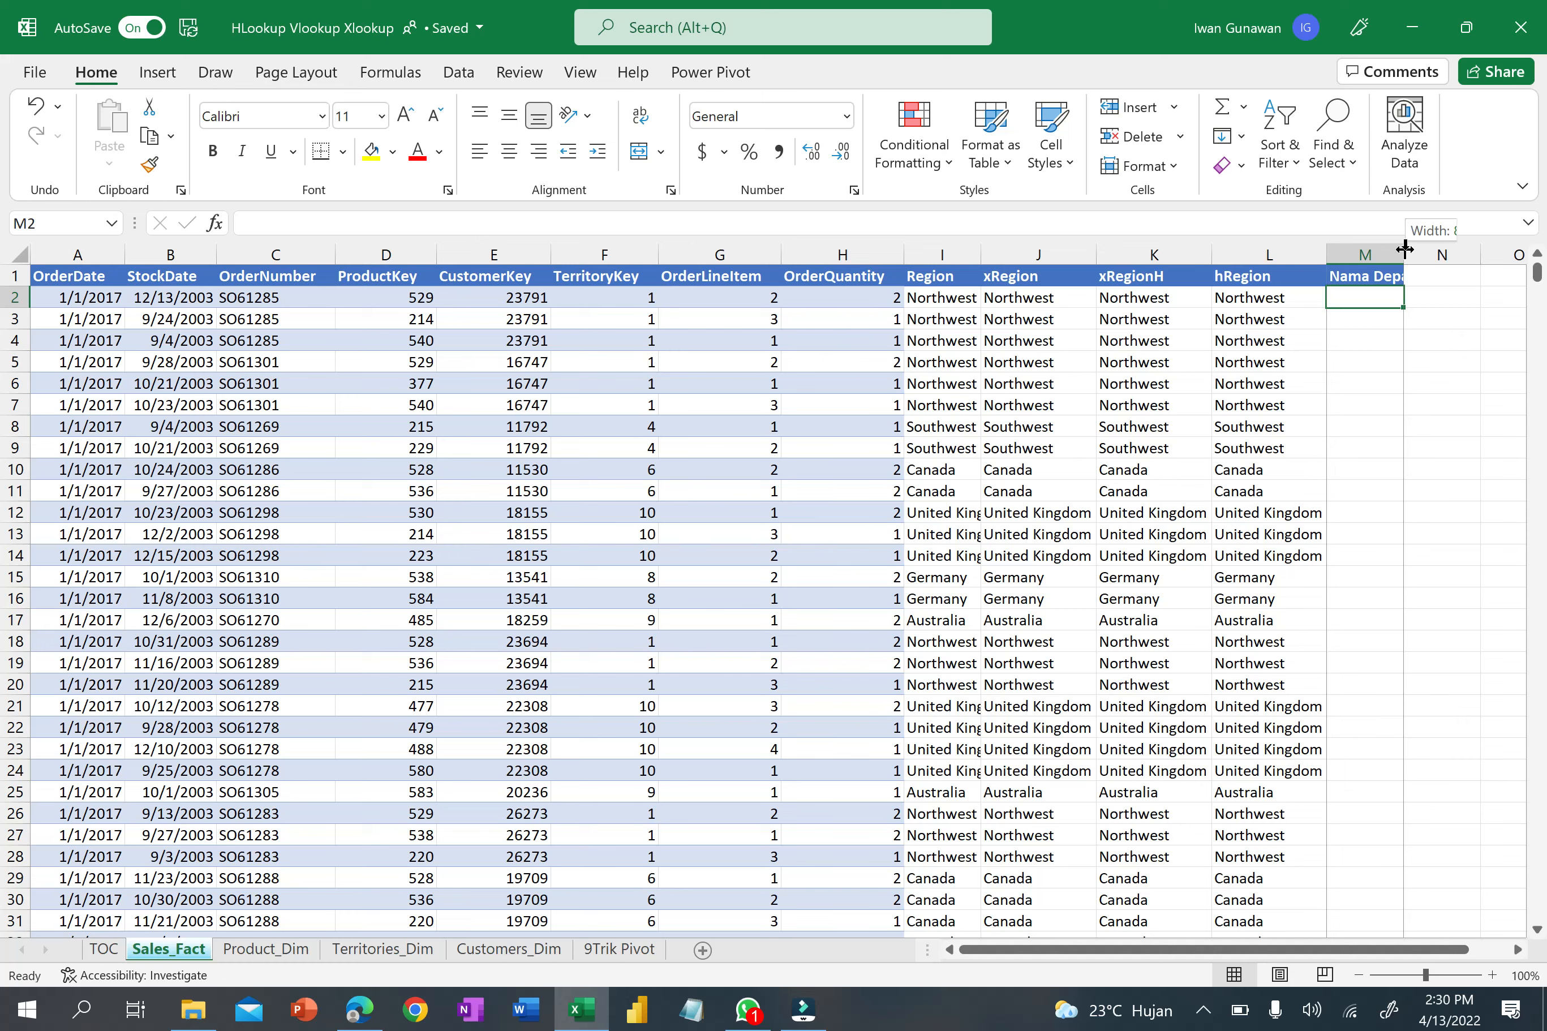
pyautogui.doubleClick(1399, 256)
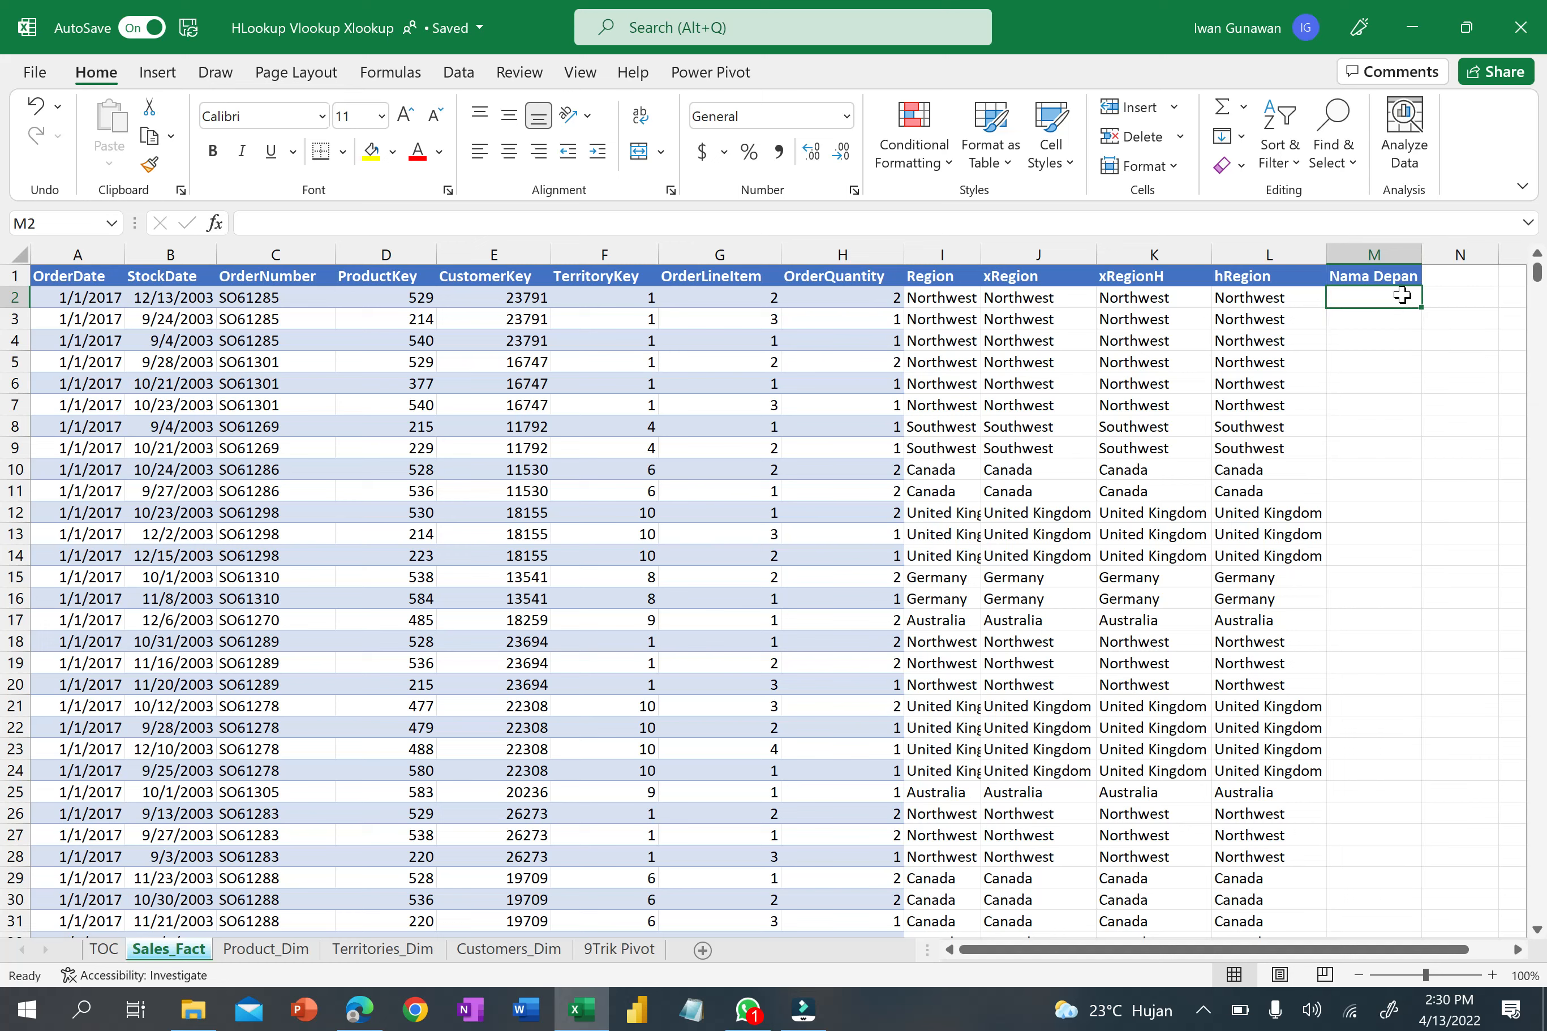
# Start an XLOOKUP formula in M2 with CustomerKey cell E2 as the lookup value.
pyautogui.write('=xlo')
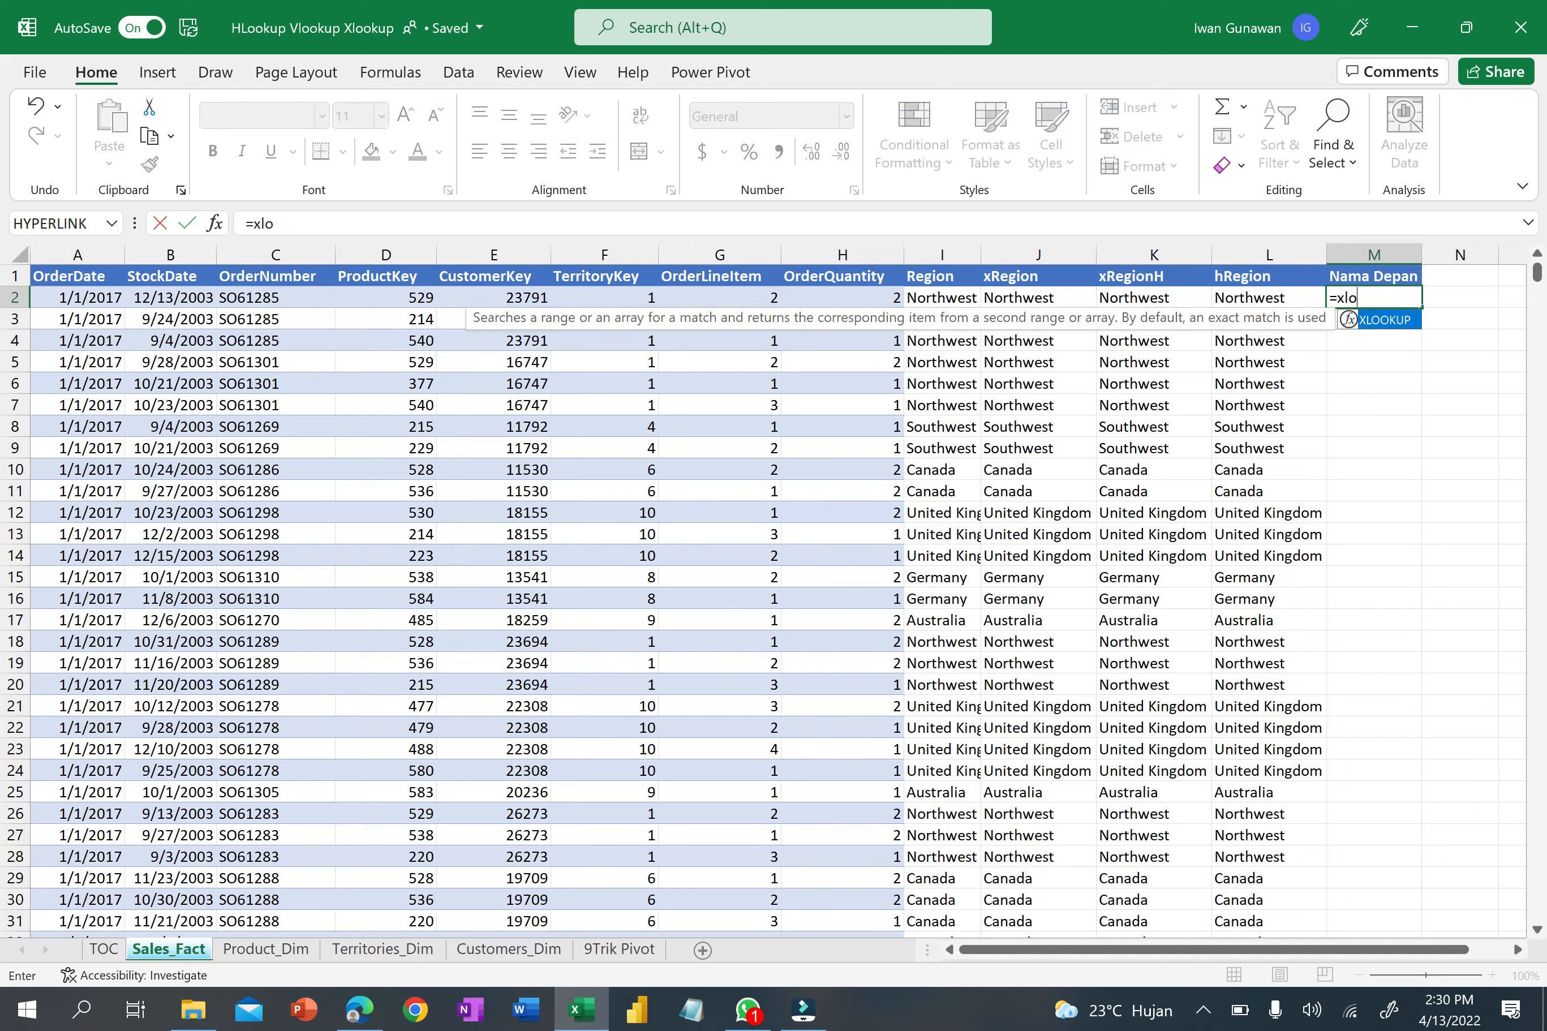
pyautogui.press('Tab')
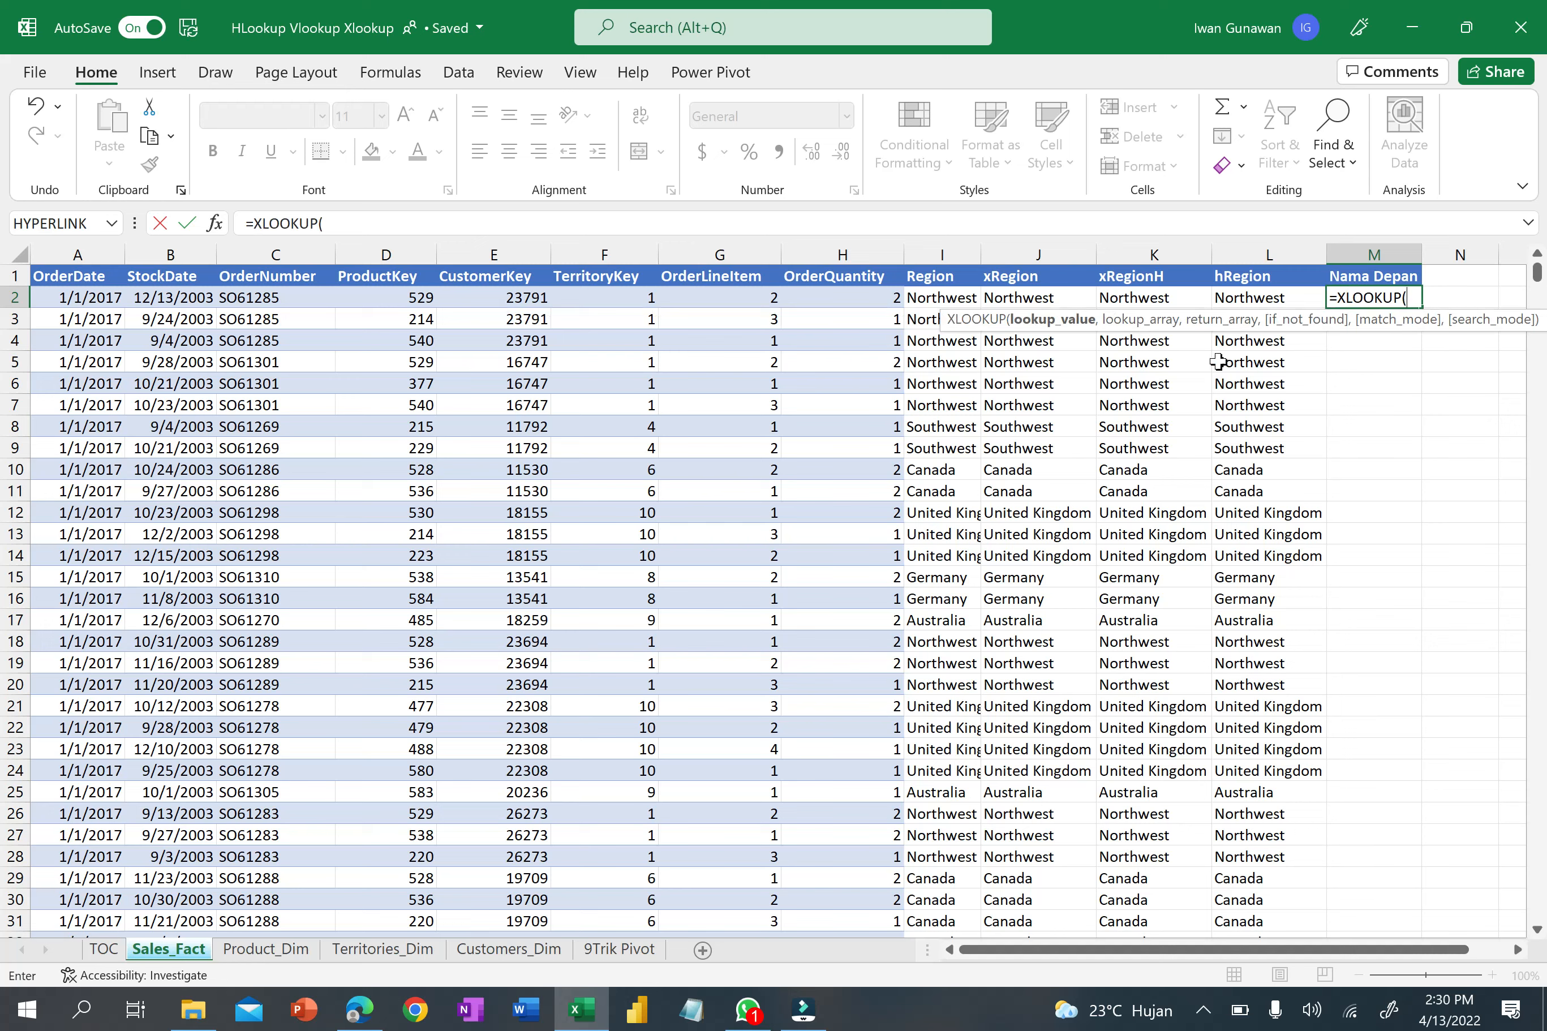
pyautogui.click(521, 294)
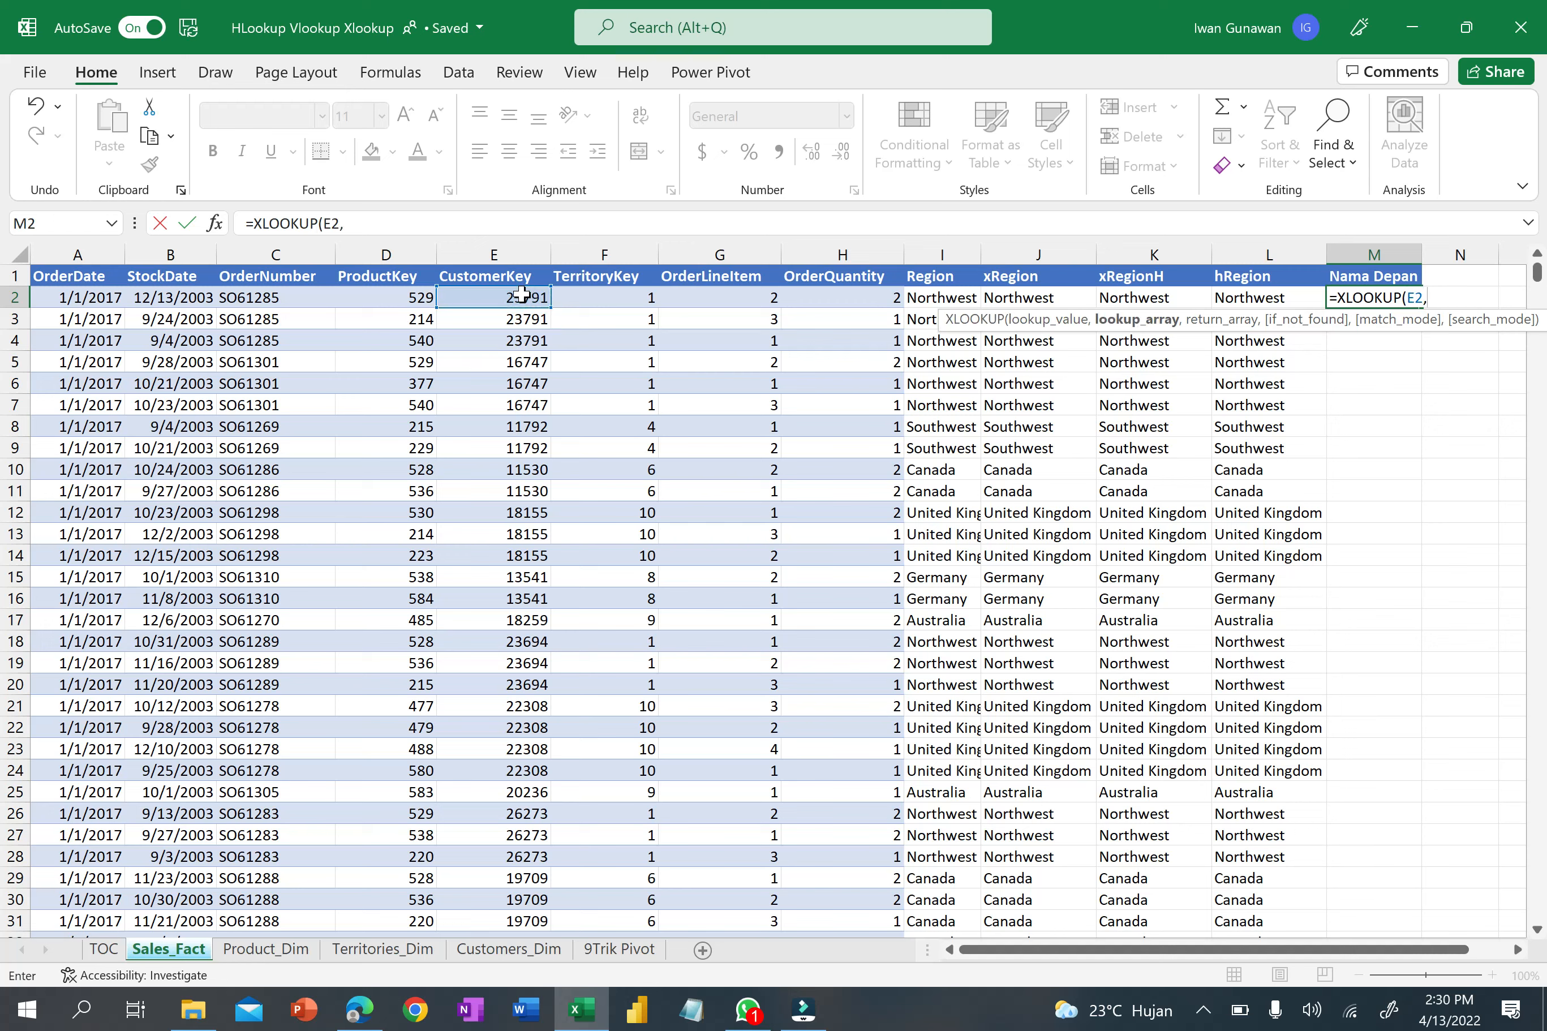
# Add the CustomerKey range Customers_Dim!$A$2:$A$18149 as the XLOOKUP's absolute lookup array.
pyautogui.click(499, 952)
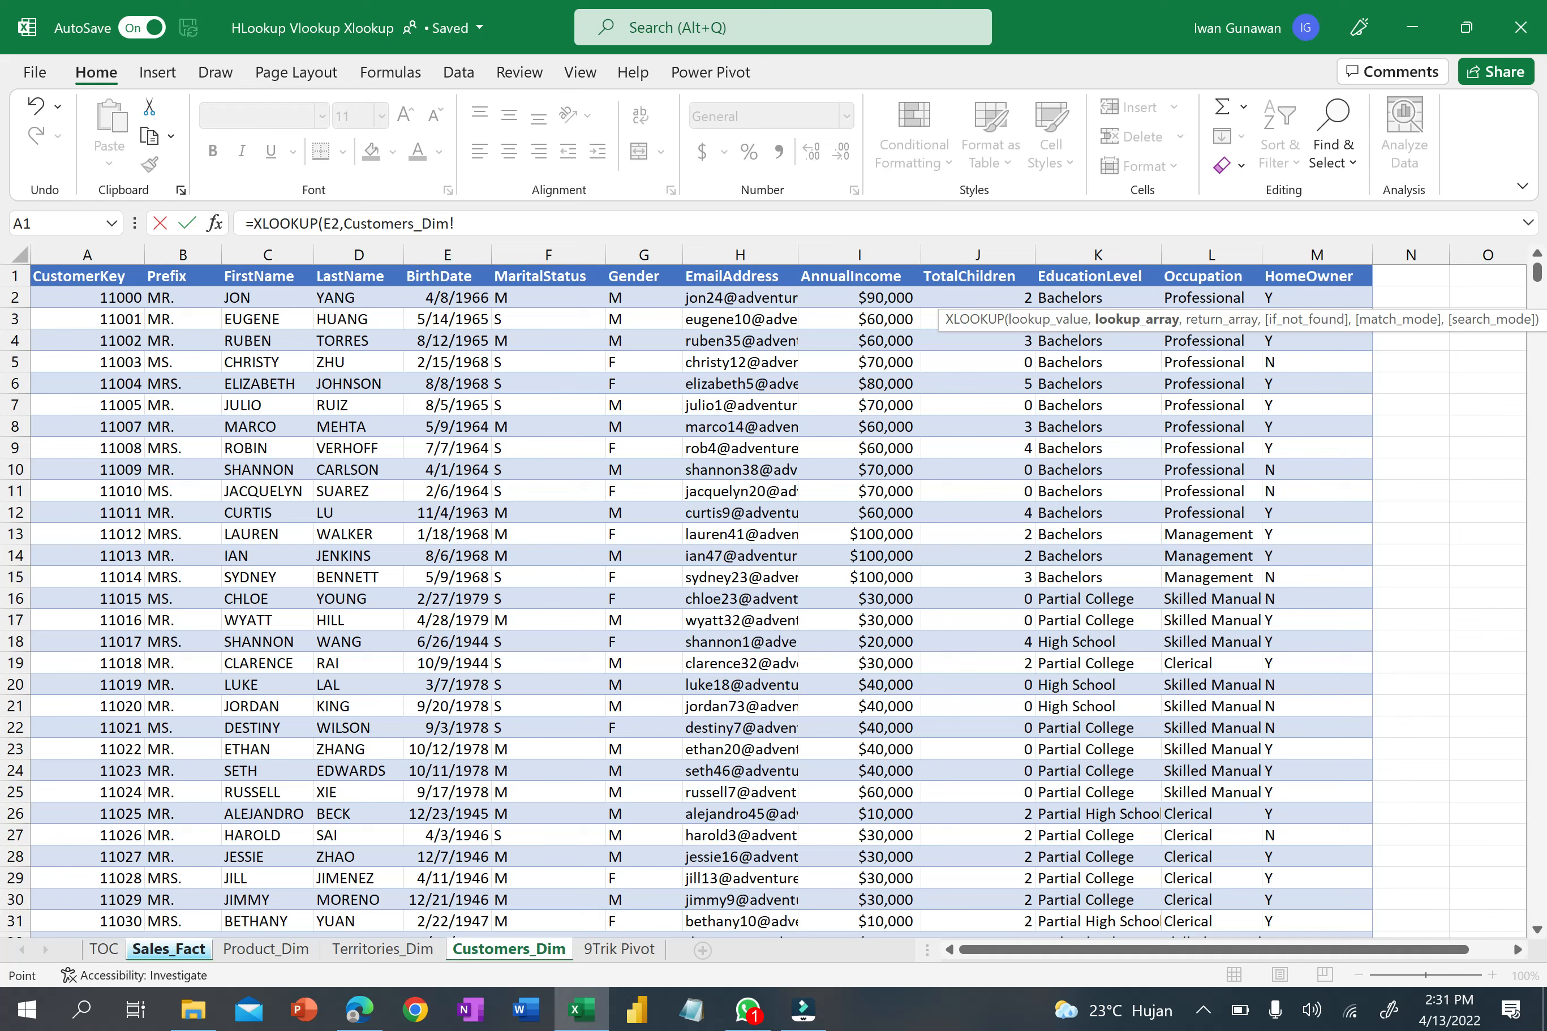
pyautogui.click(104, 292)
pyautogui.hotkey('ctrl', 'shift', 'Down')
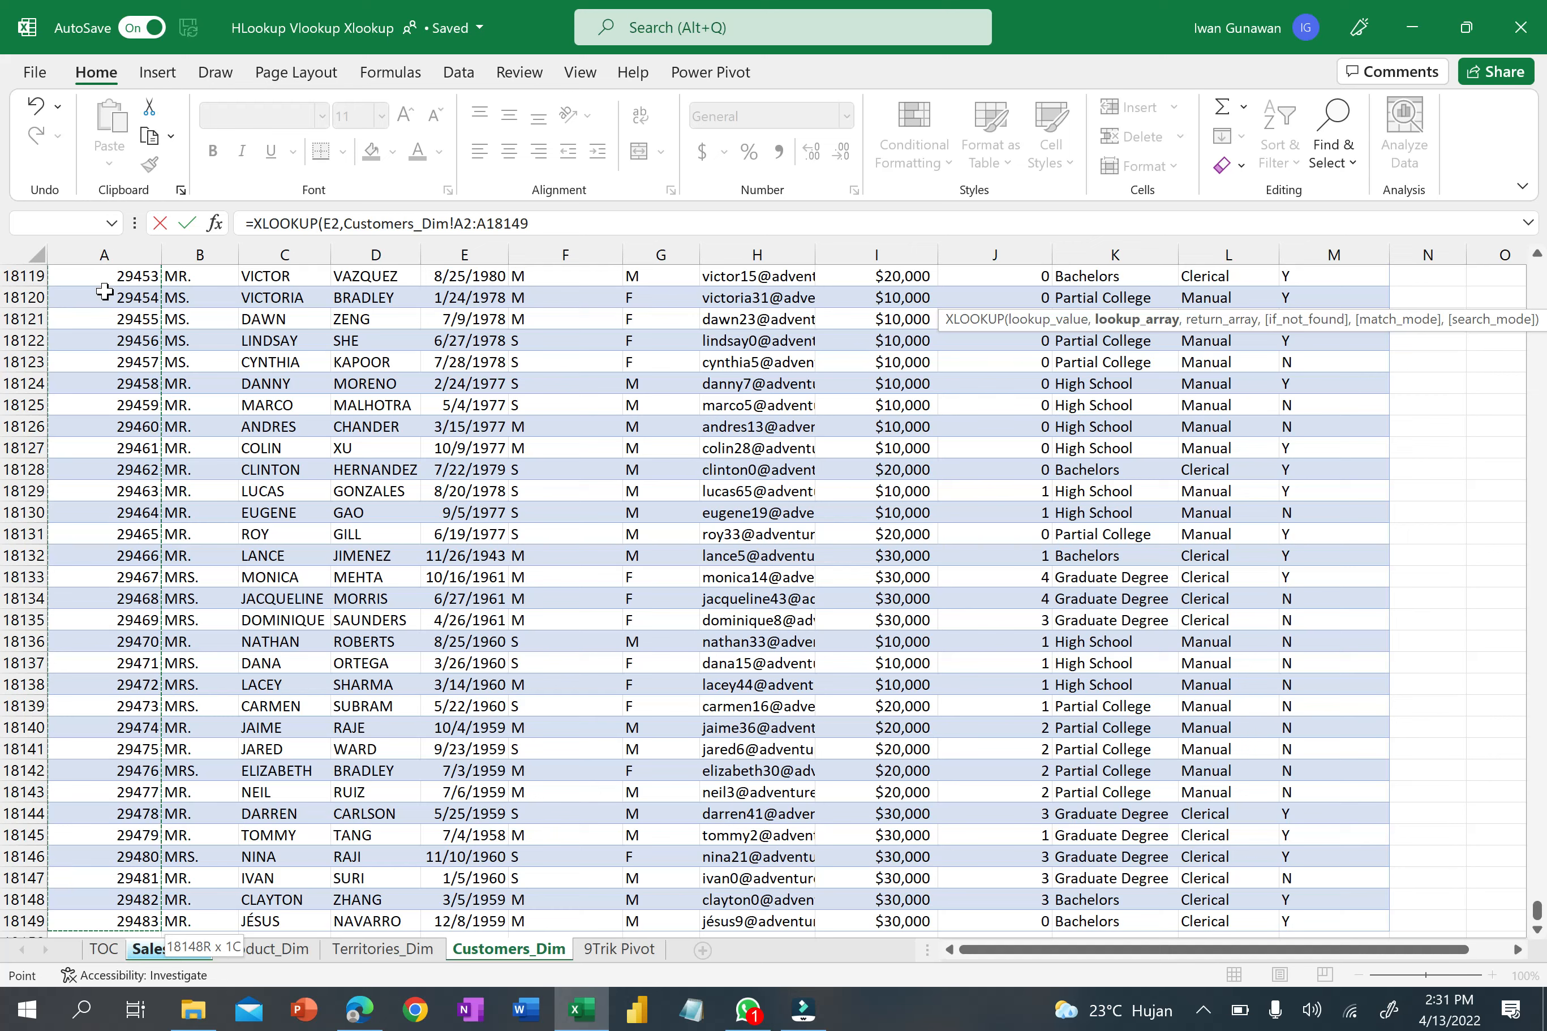
pyautogui.press('F4')
pyautogui.write(',')
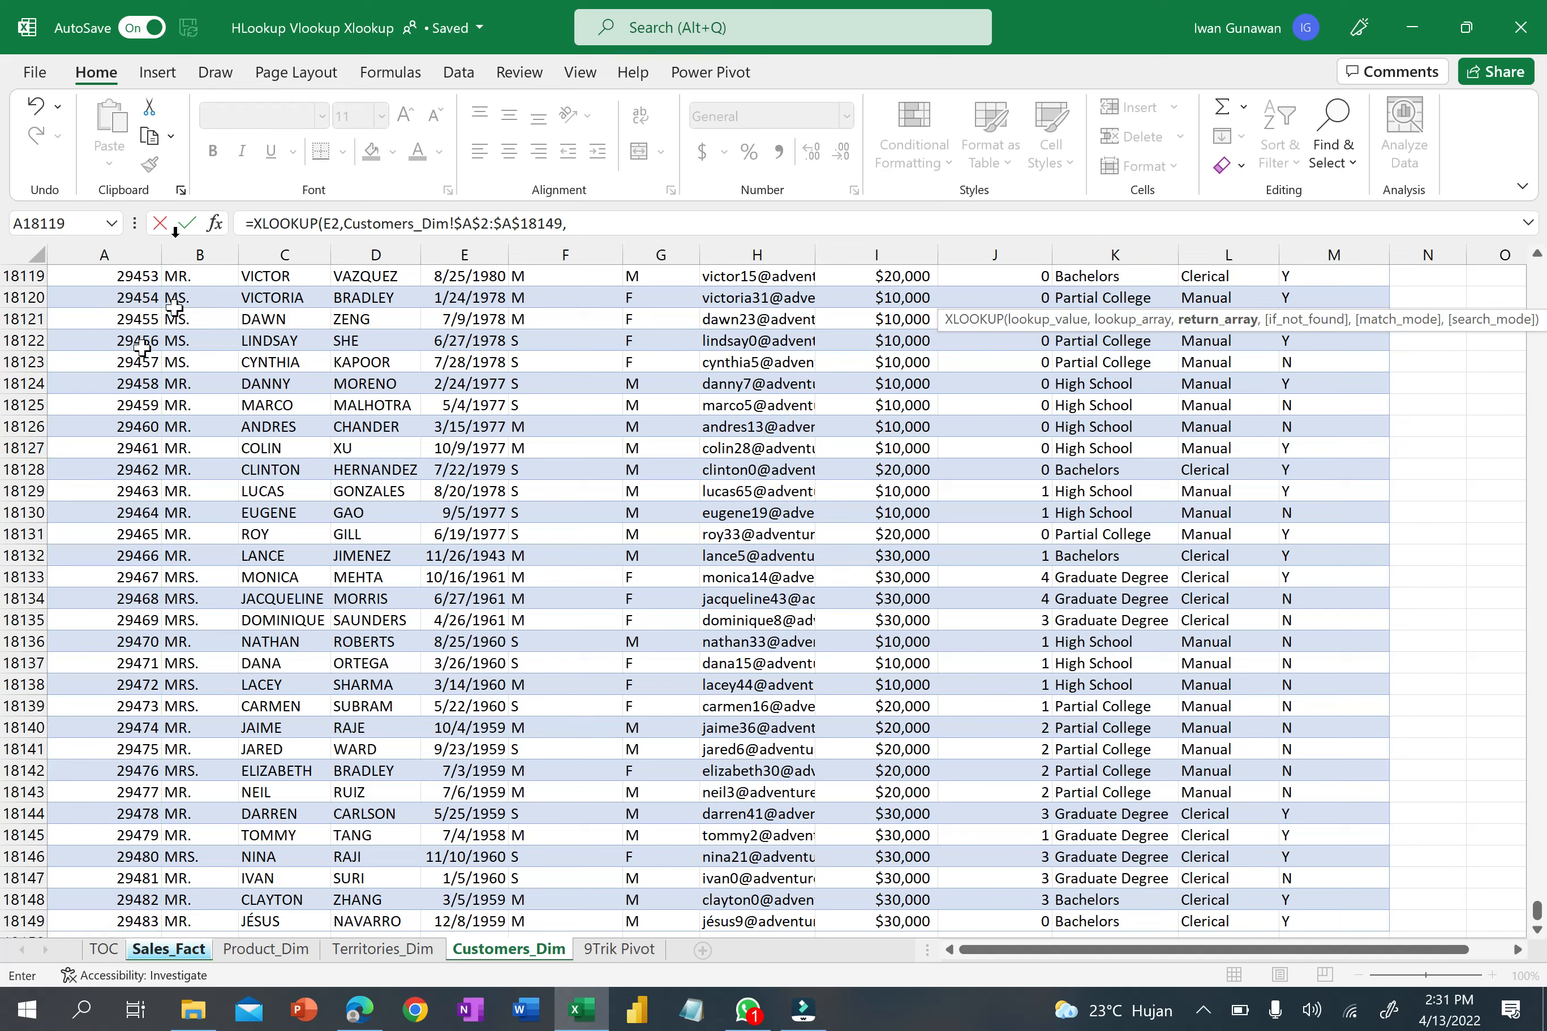
# Add the FirstName range Customers_Dim!$C$2:$C$18149 as the XLOOKUP's absolute return array.
pyautogui.click(585, 230)
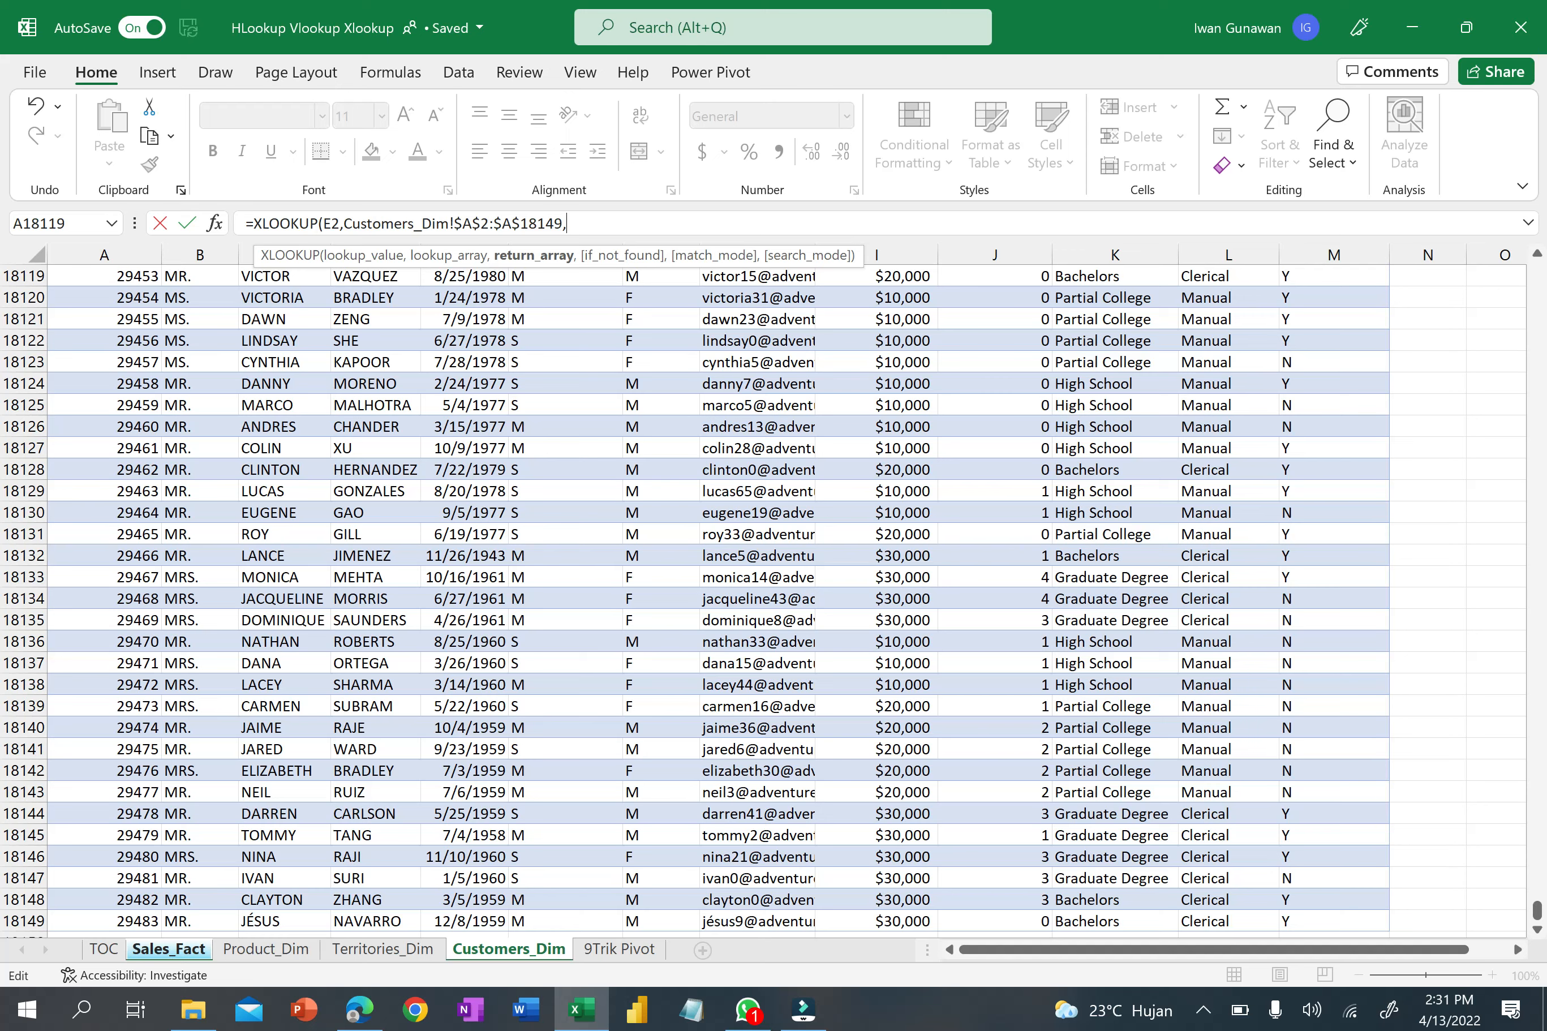
pyautogui.scroll(20, 335, 386)
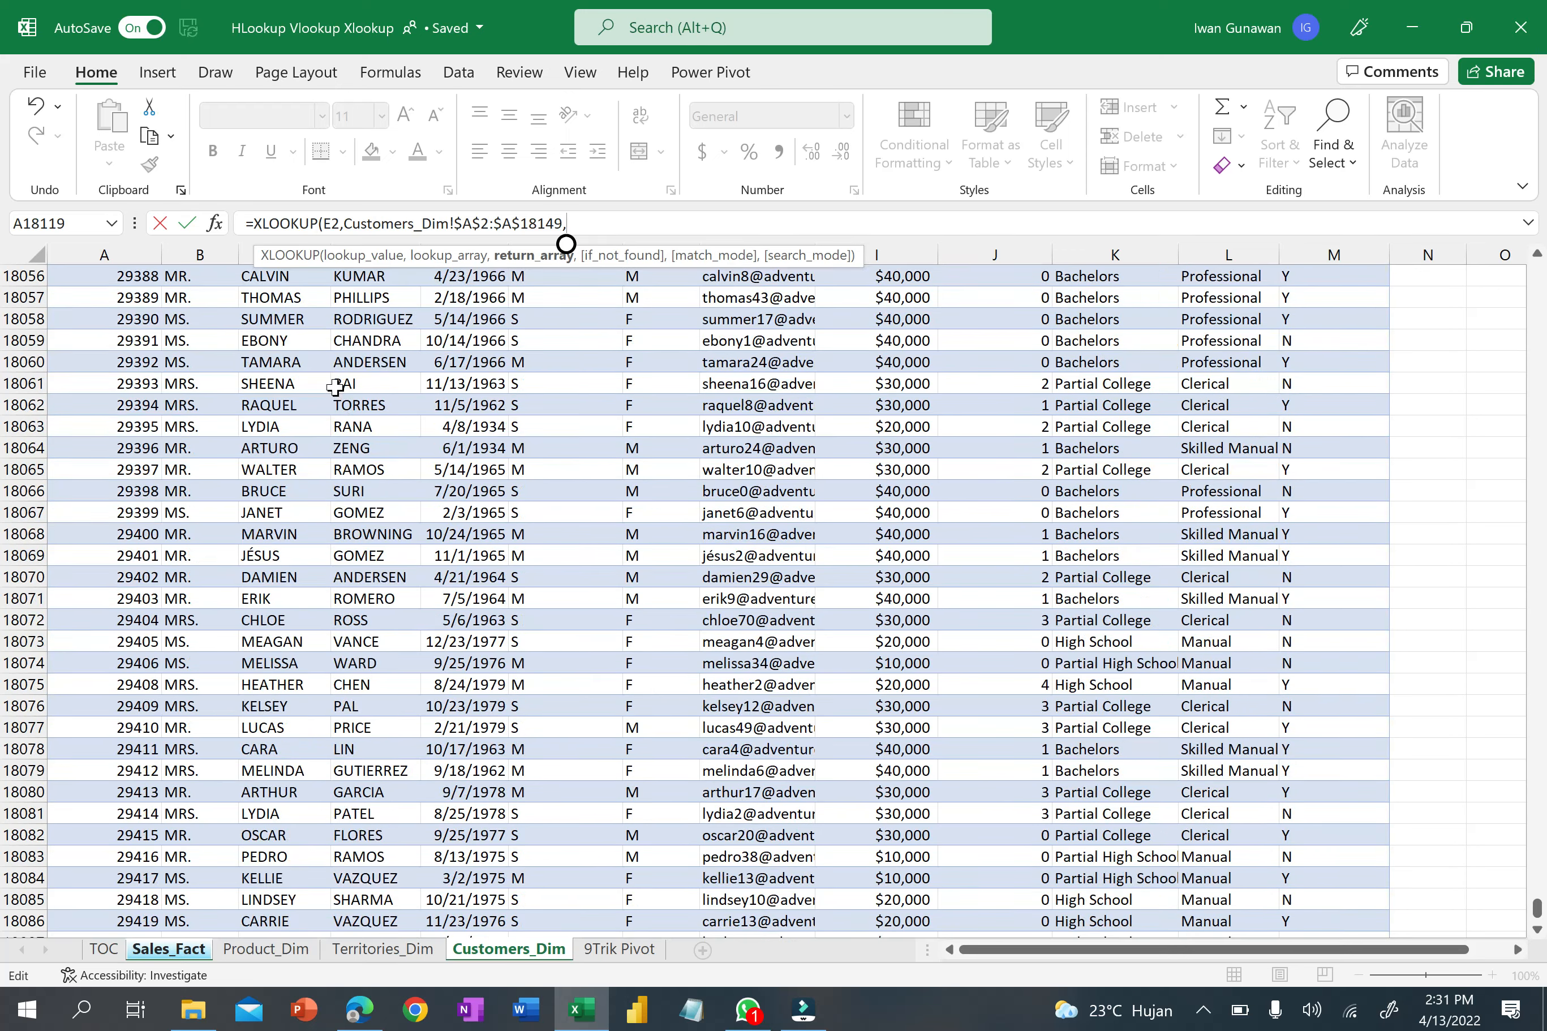
pyautogui.scroll(20, 336, 386)
pyautogui.click(272, 383)
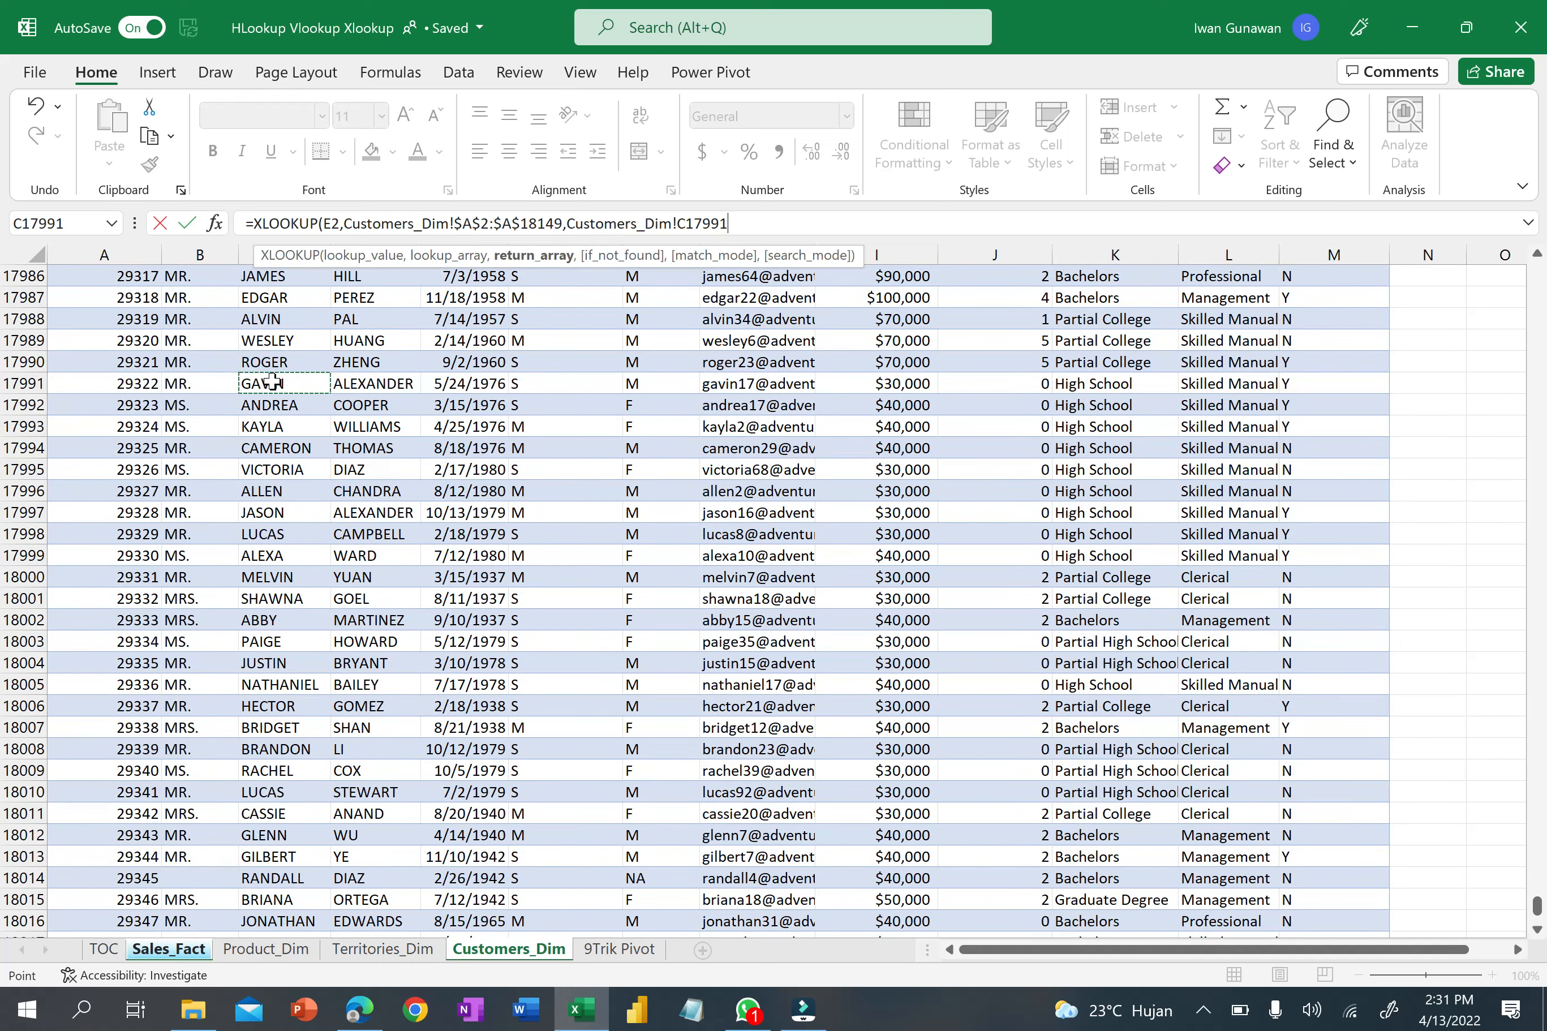
pyautogui.hotkey('ctrl', 'Up')
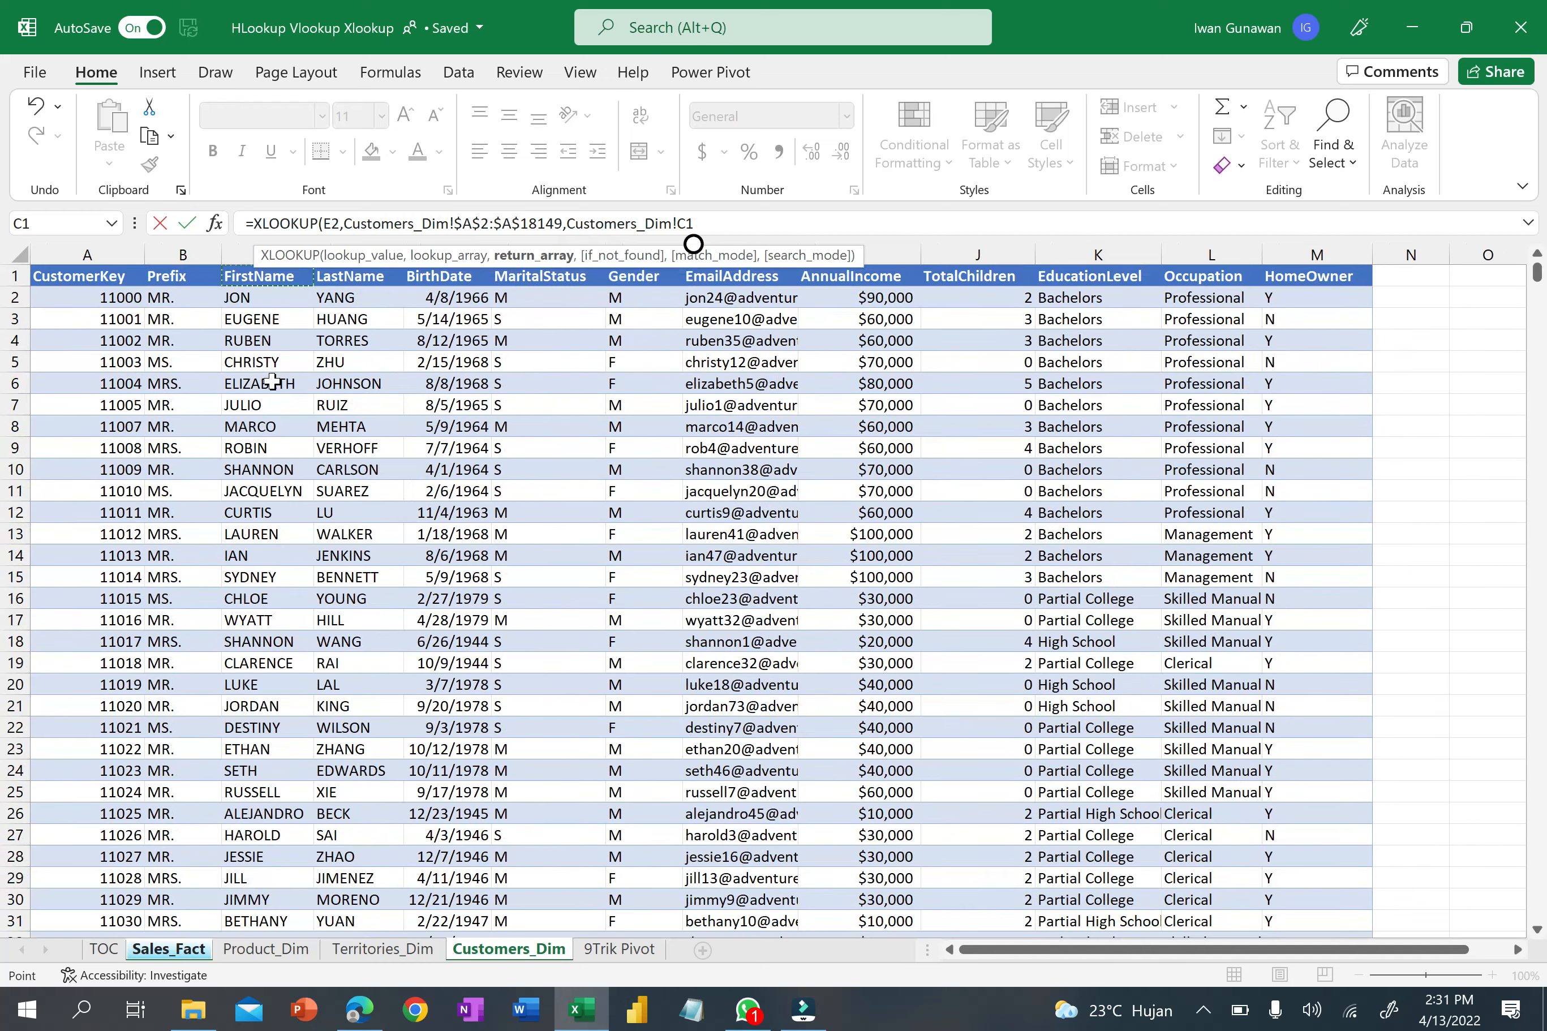
pyautogui.click(267, 299)
pyautogui.hotkey('ctrl', 'shift', 'Down')
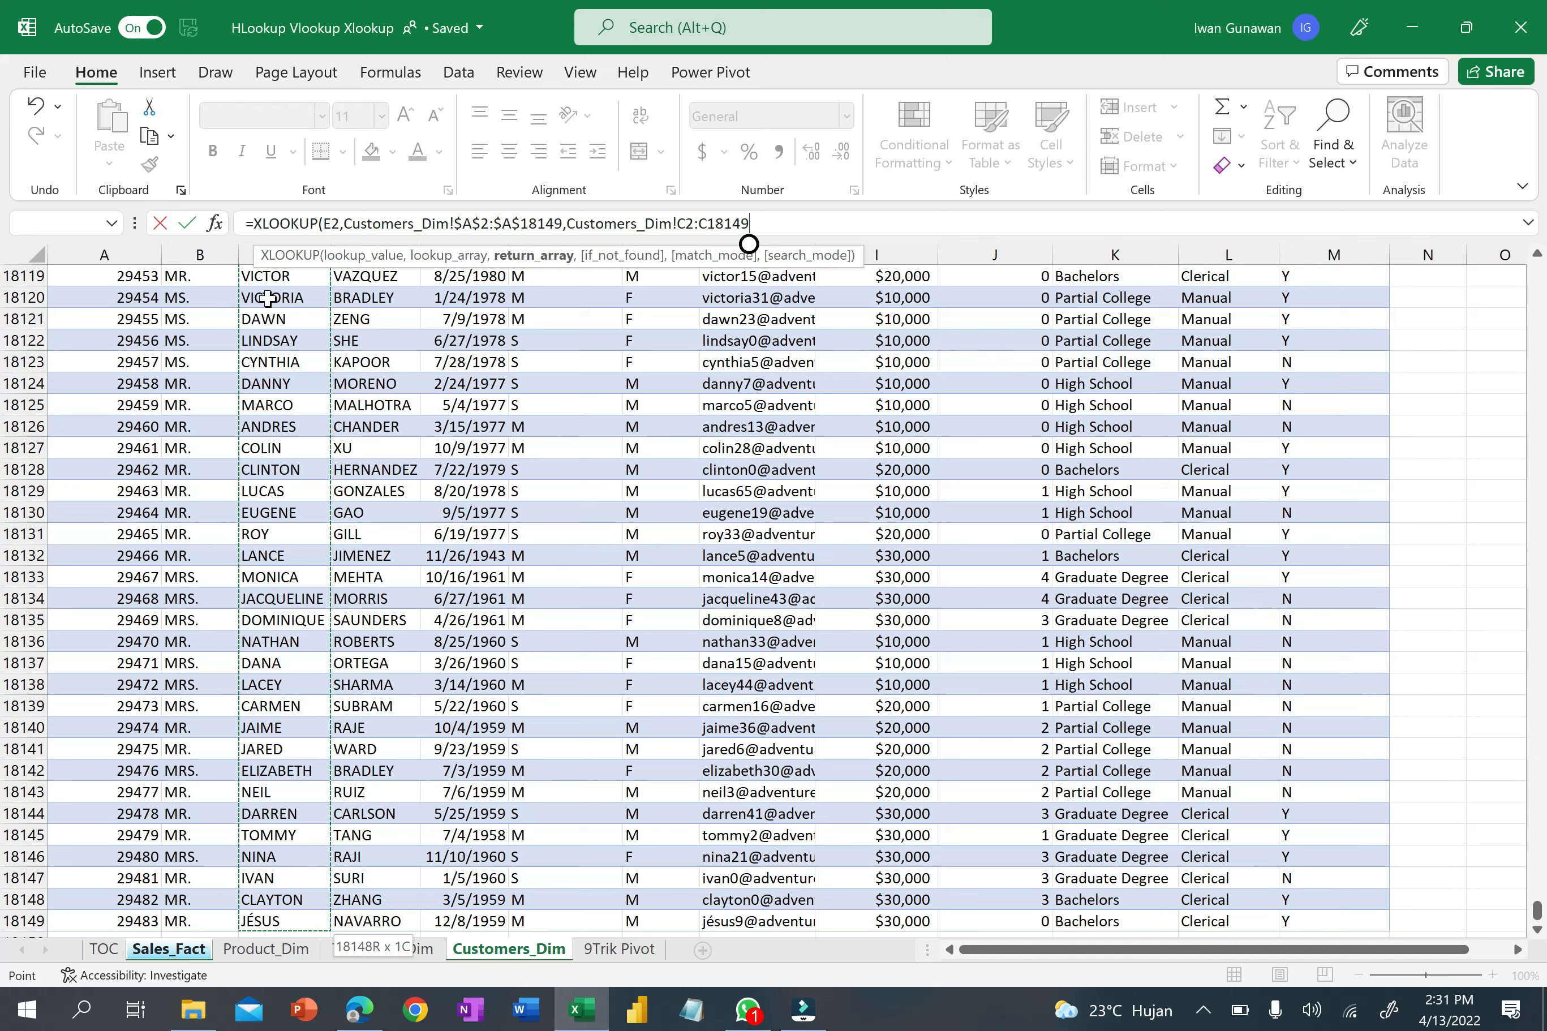
pyautogui.press('F4')
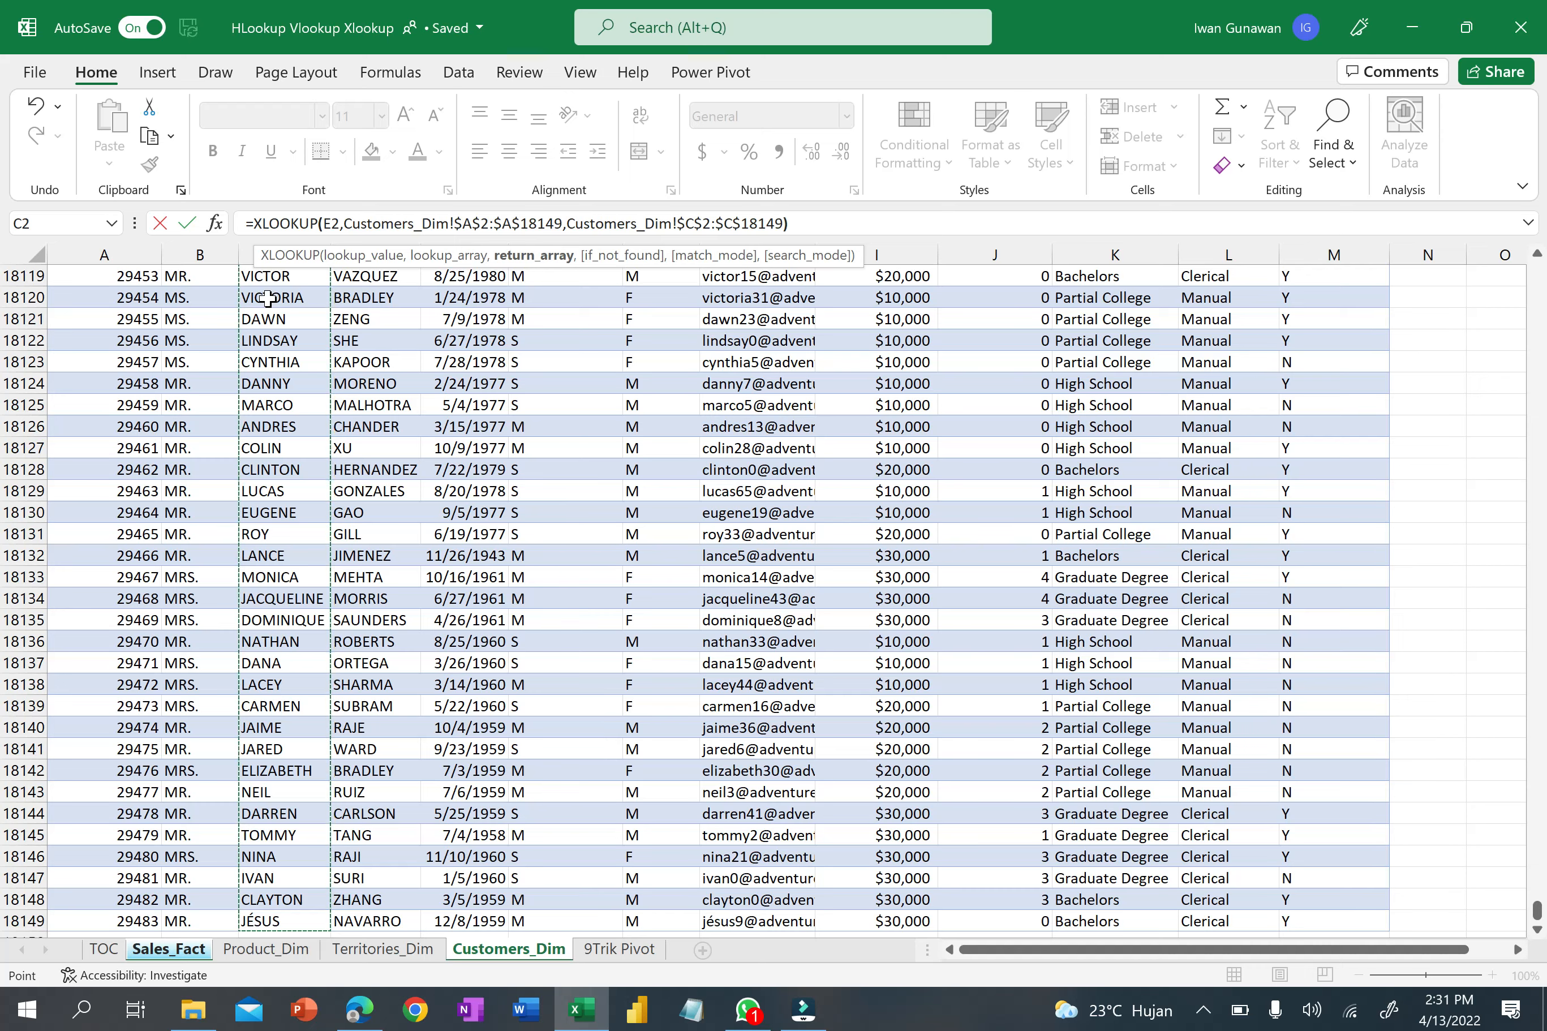
# Complete the XLOOKUP formula in M2 and fill it down the whole Nama Depan column.
pyautogui.write(')')
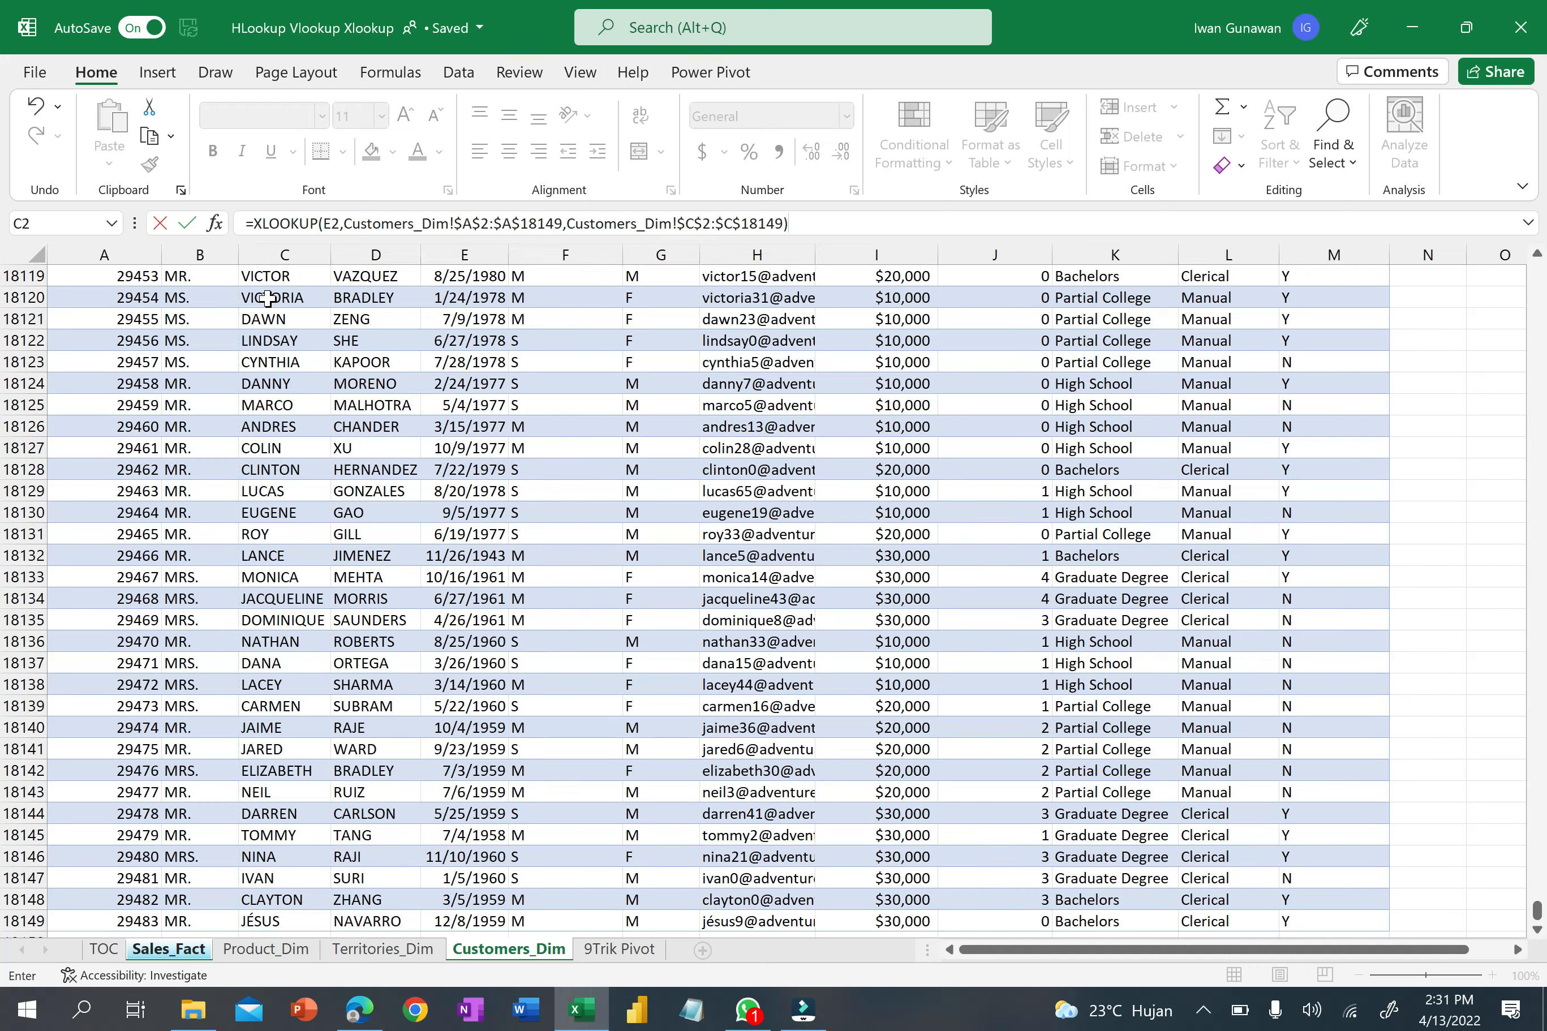
pyautogui.press('Return')
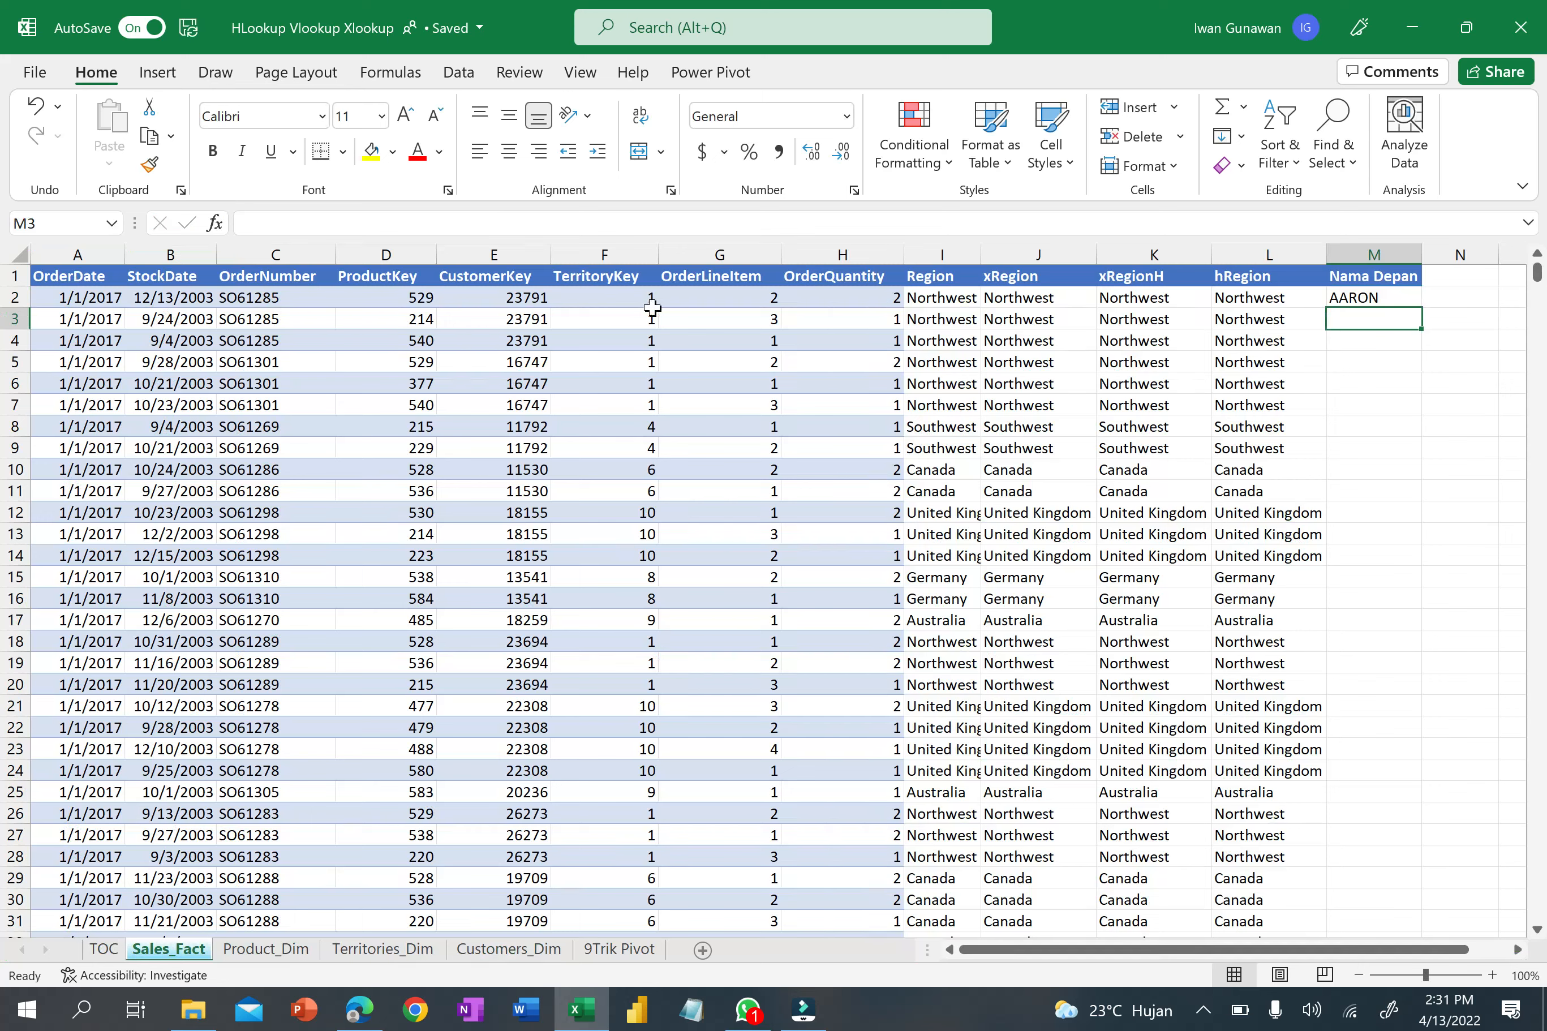
pyautogui.click(1358, 298)
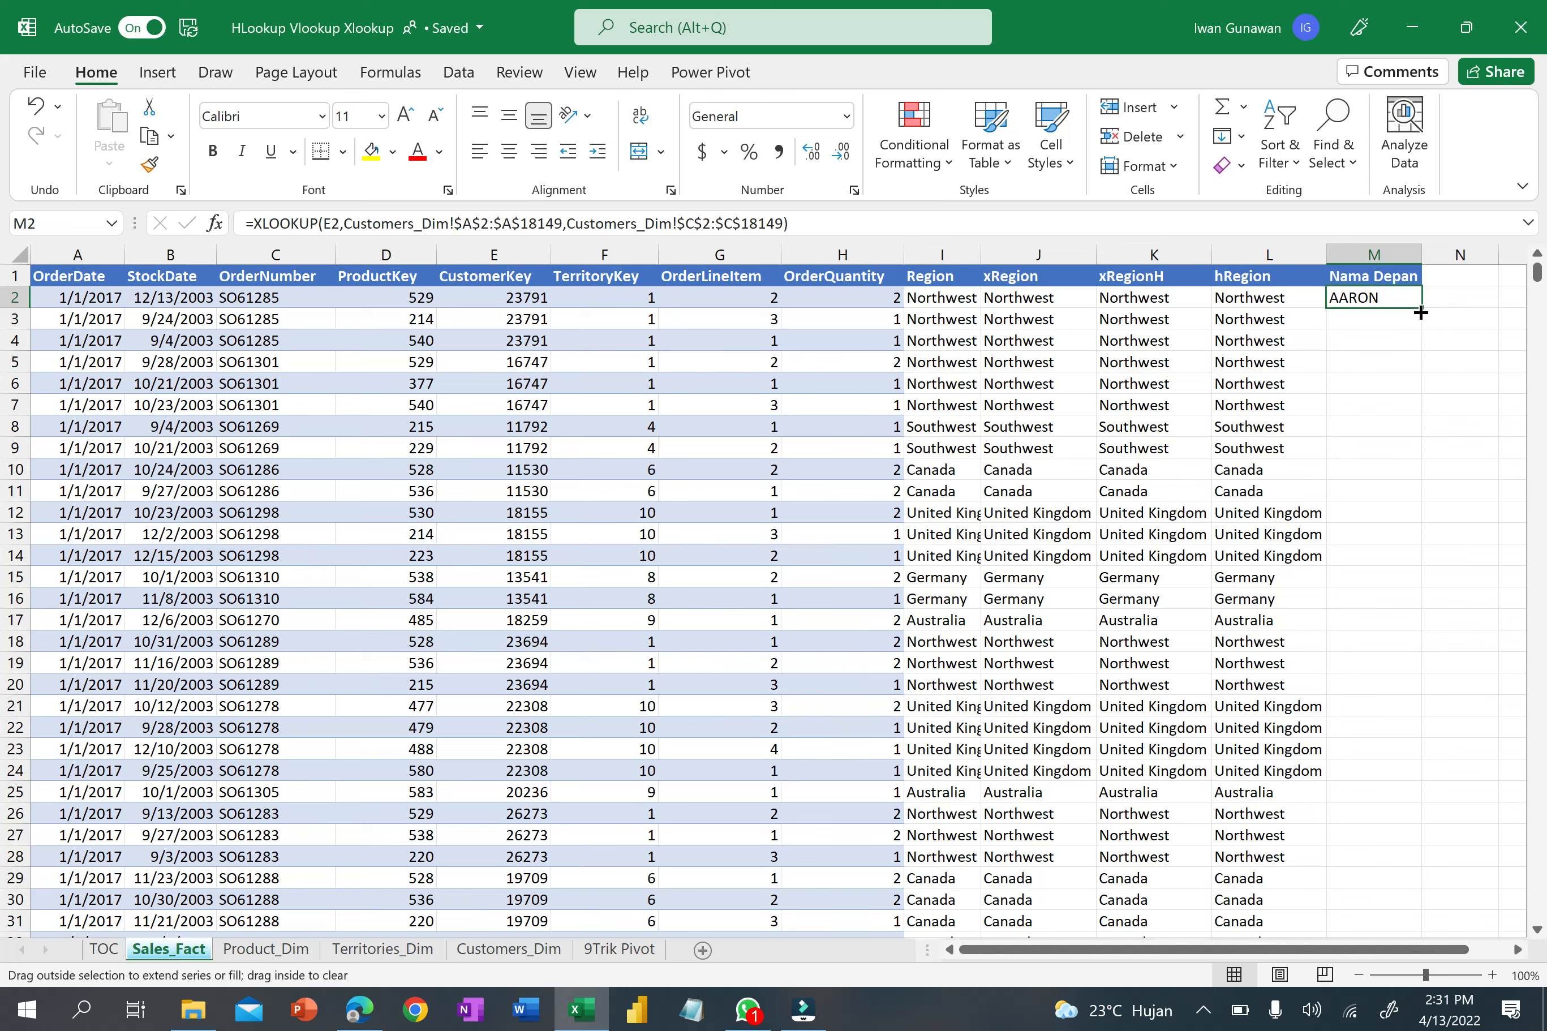
pyautogui.doubleClick(1420, 313)
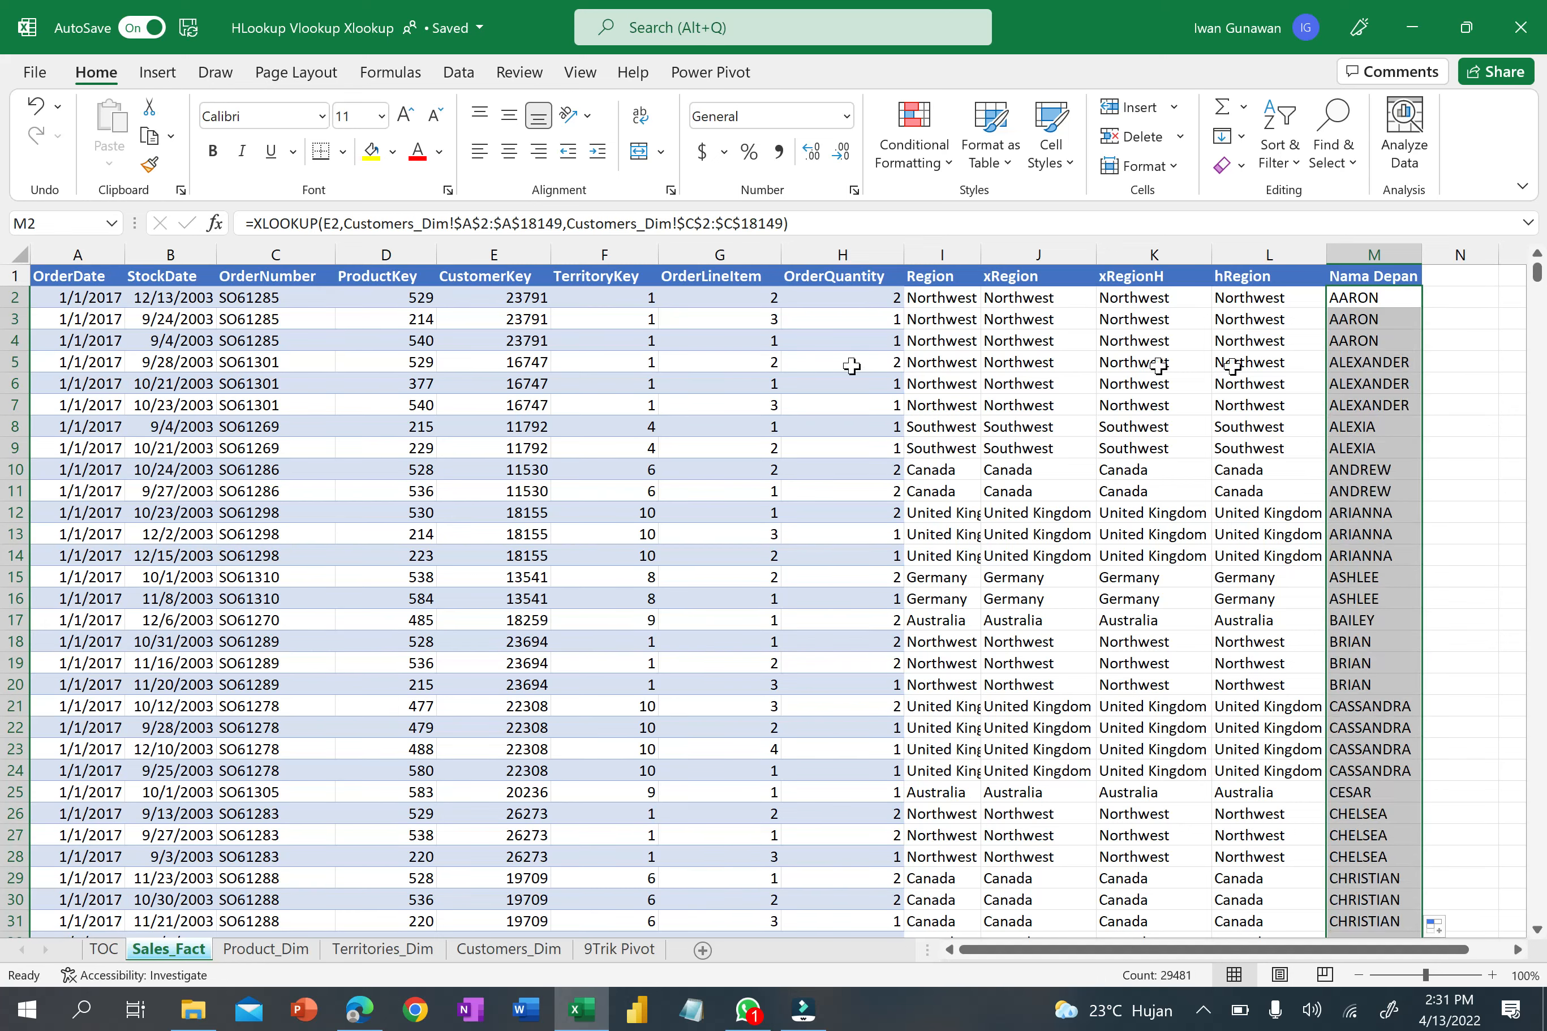
# Copy the CustomerKey value from Sales_Fact cell E2 and go to the first cell of the Customers_Dim sheet.
pyautogui.click(529, 297)
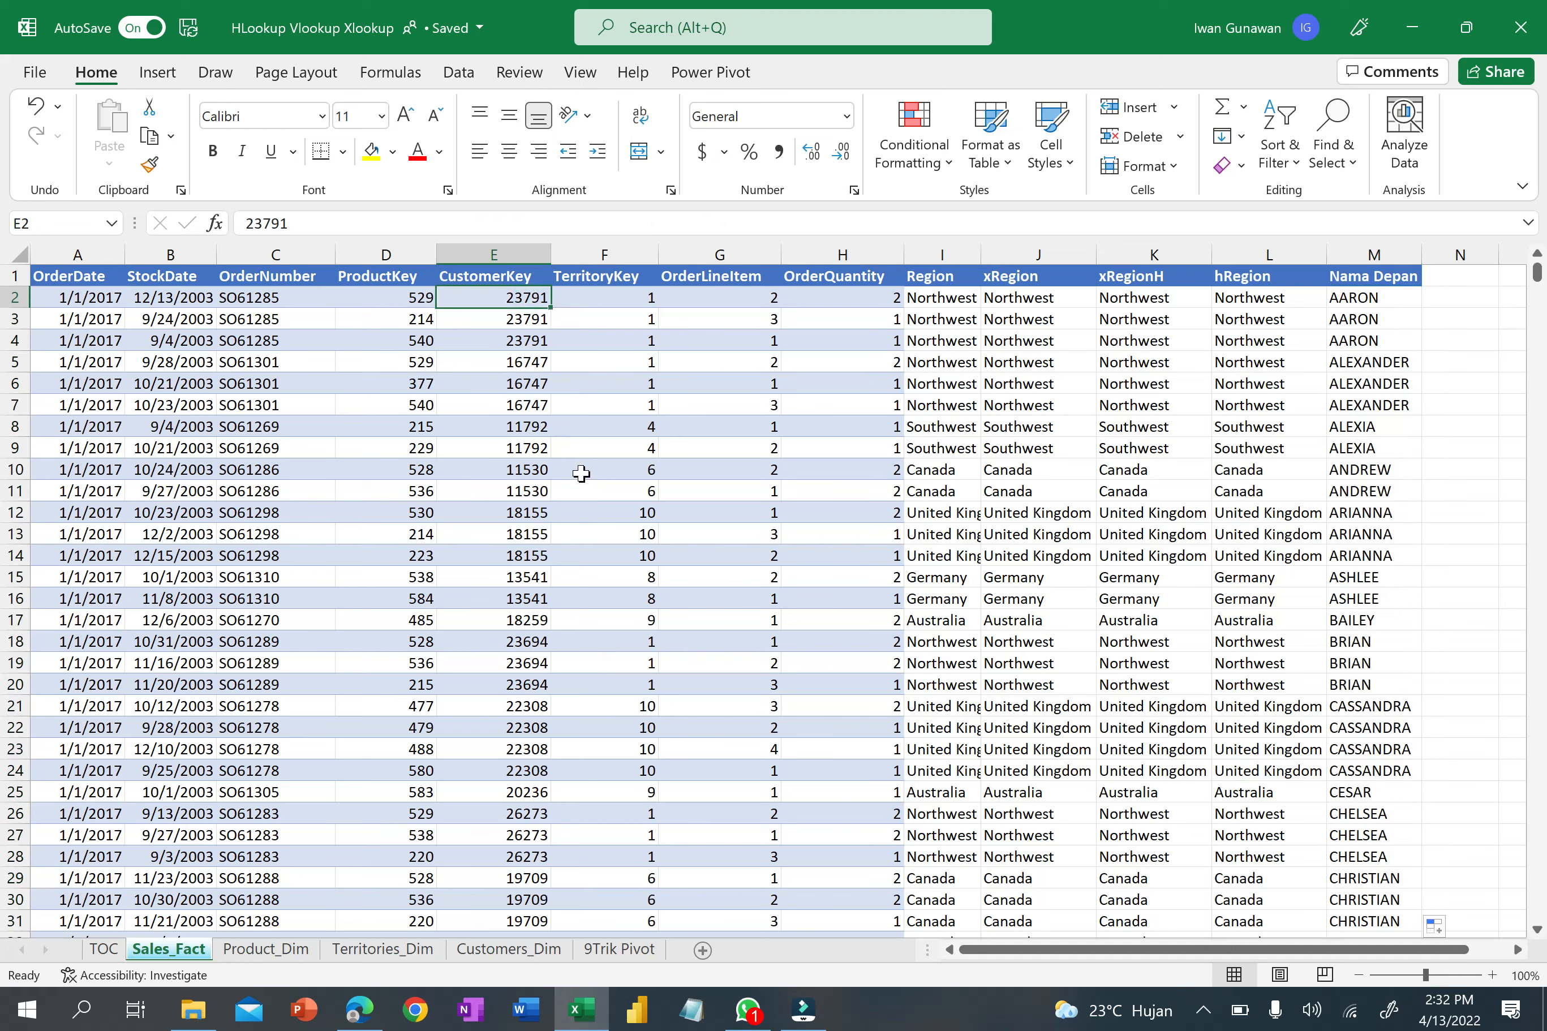
pyautogui.click(289, 223)
pyautogui.doubleClick(288, 223)
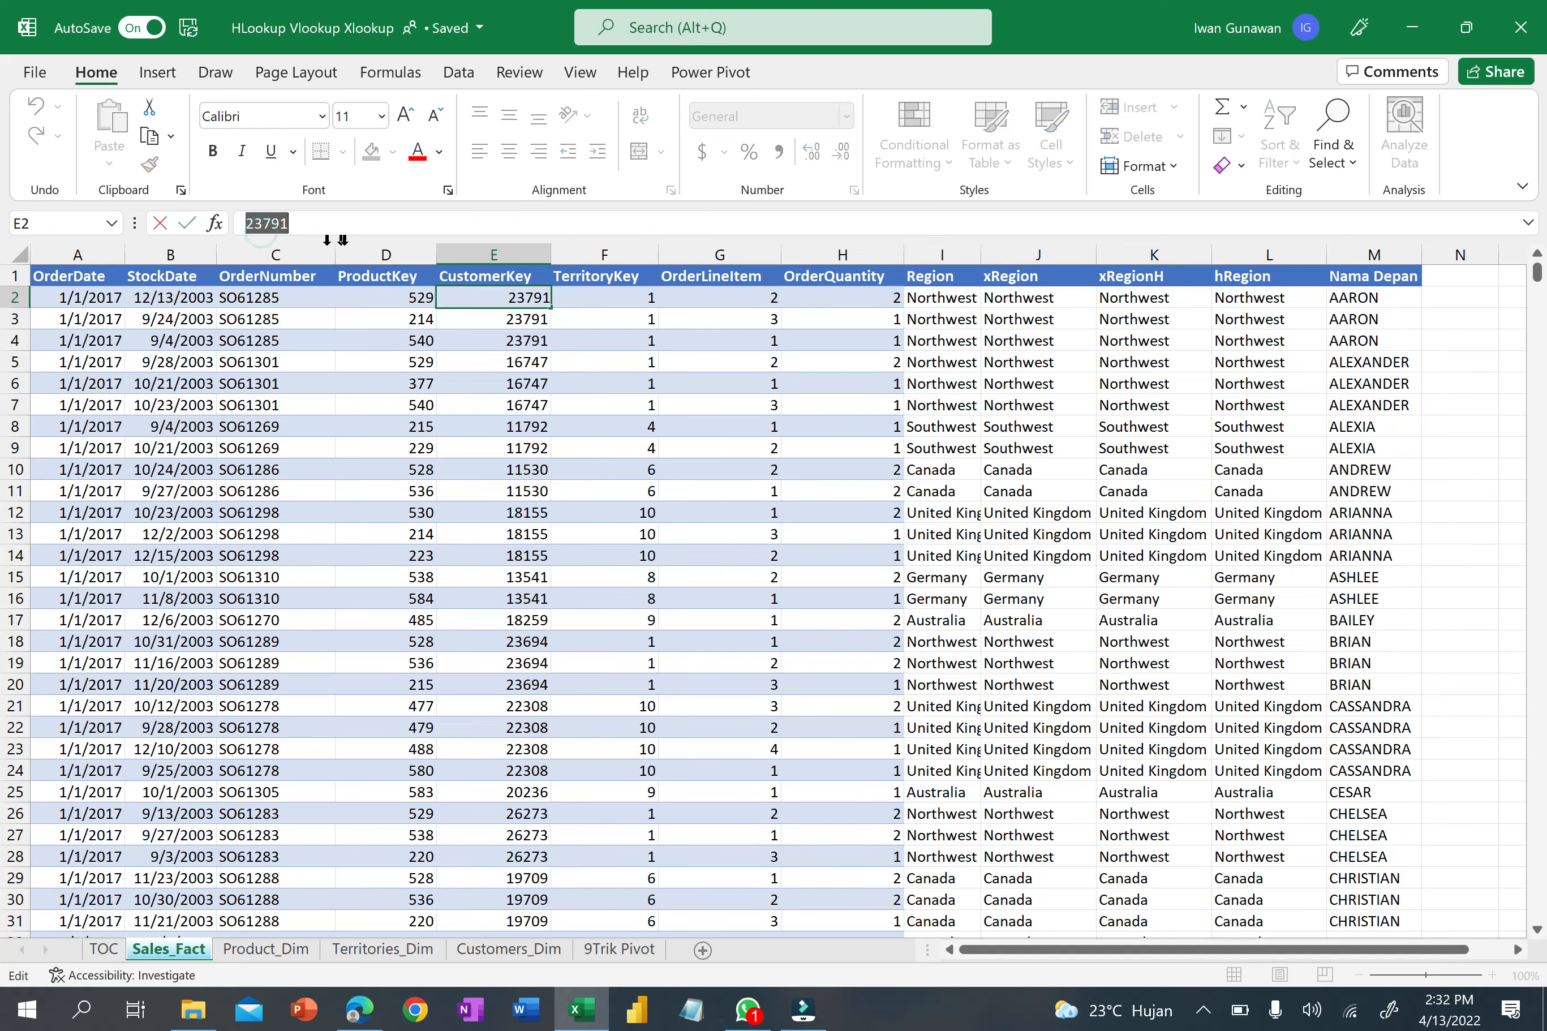
pyautogui.click(509, 952)
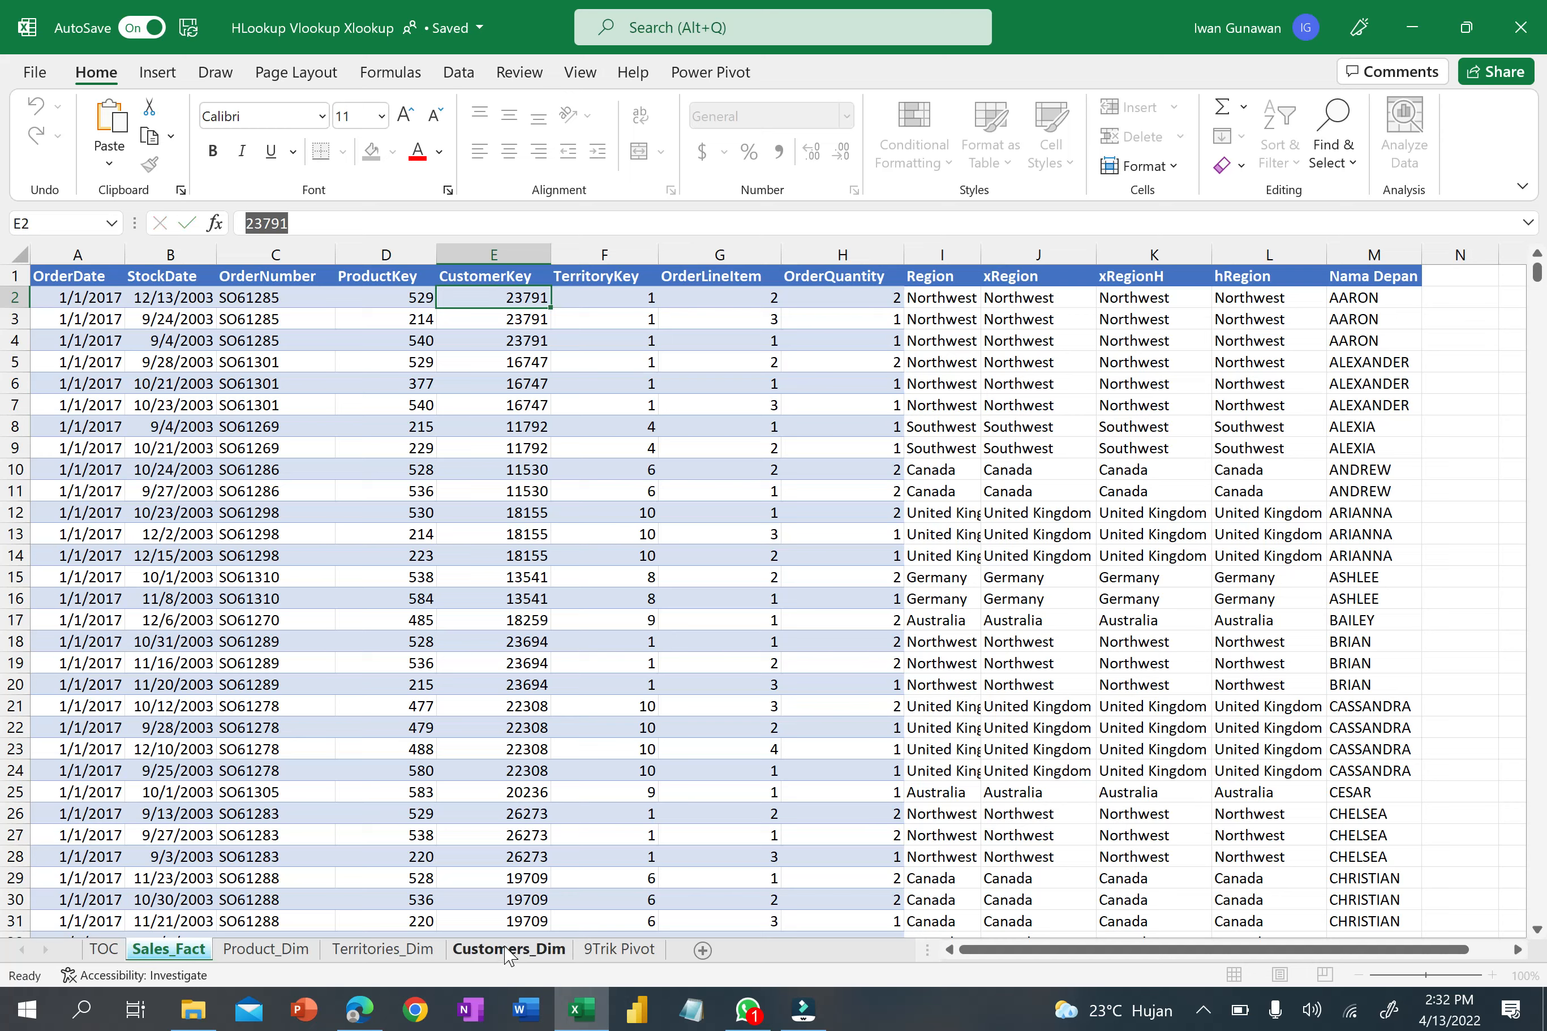
pyautogui.scroll(20, 177, 333)
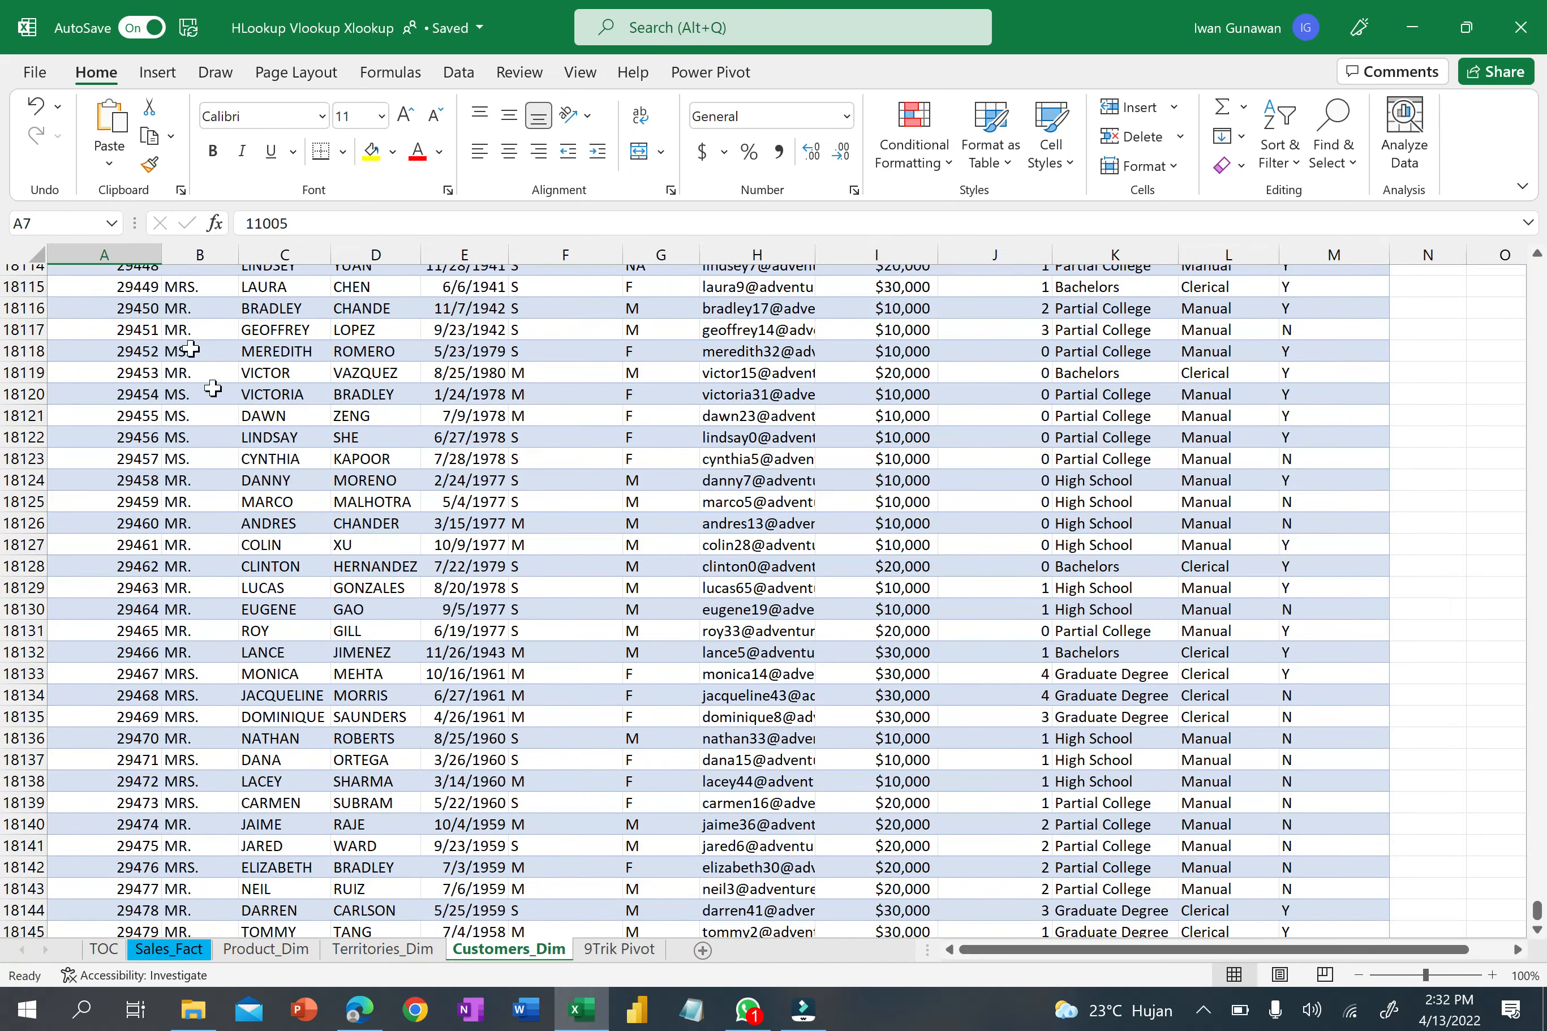
pyautogui.click(133, 362)
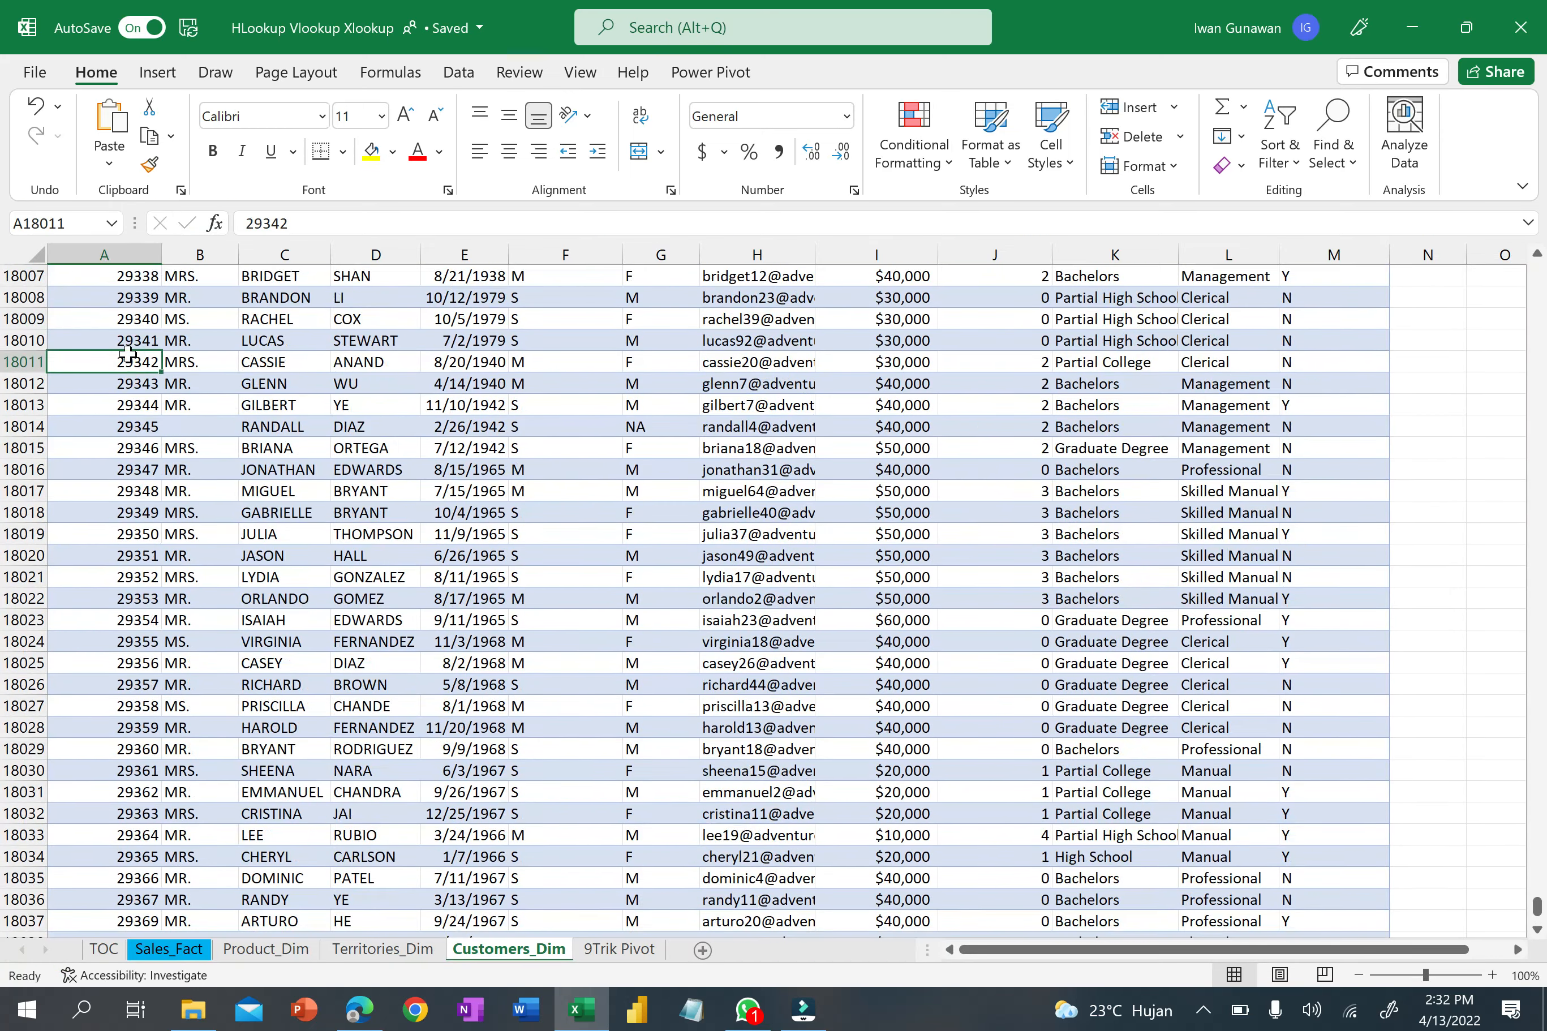
pyautogui.hotkey('ctrl', 'Home')
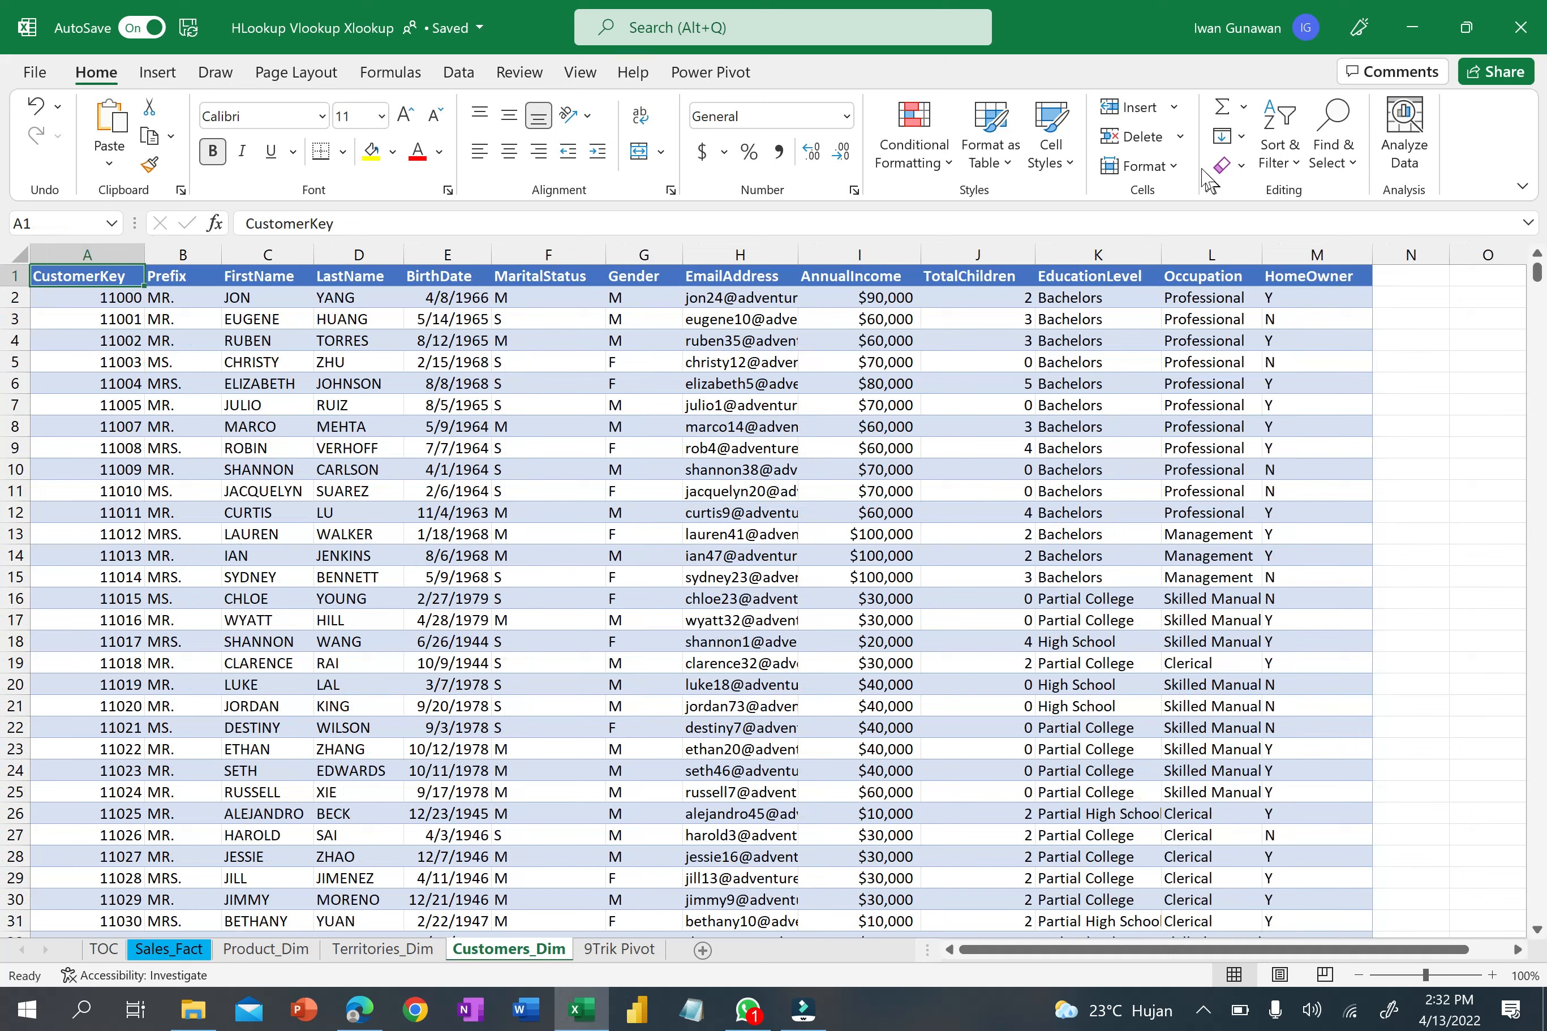
# Turn on filtering for the Customers_Dim table and filter its CustomerKey column by the key copied from Sales_Fact.
pyautogui.click(1279, 153)
pyautogui.click(1315, 299)
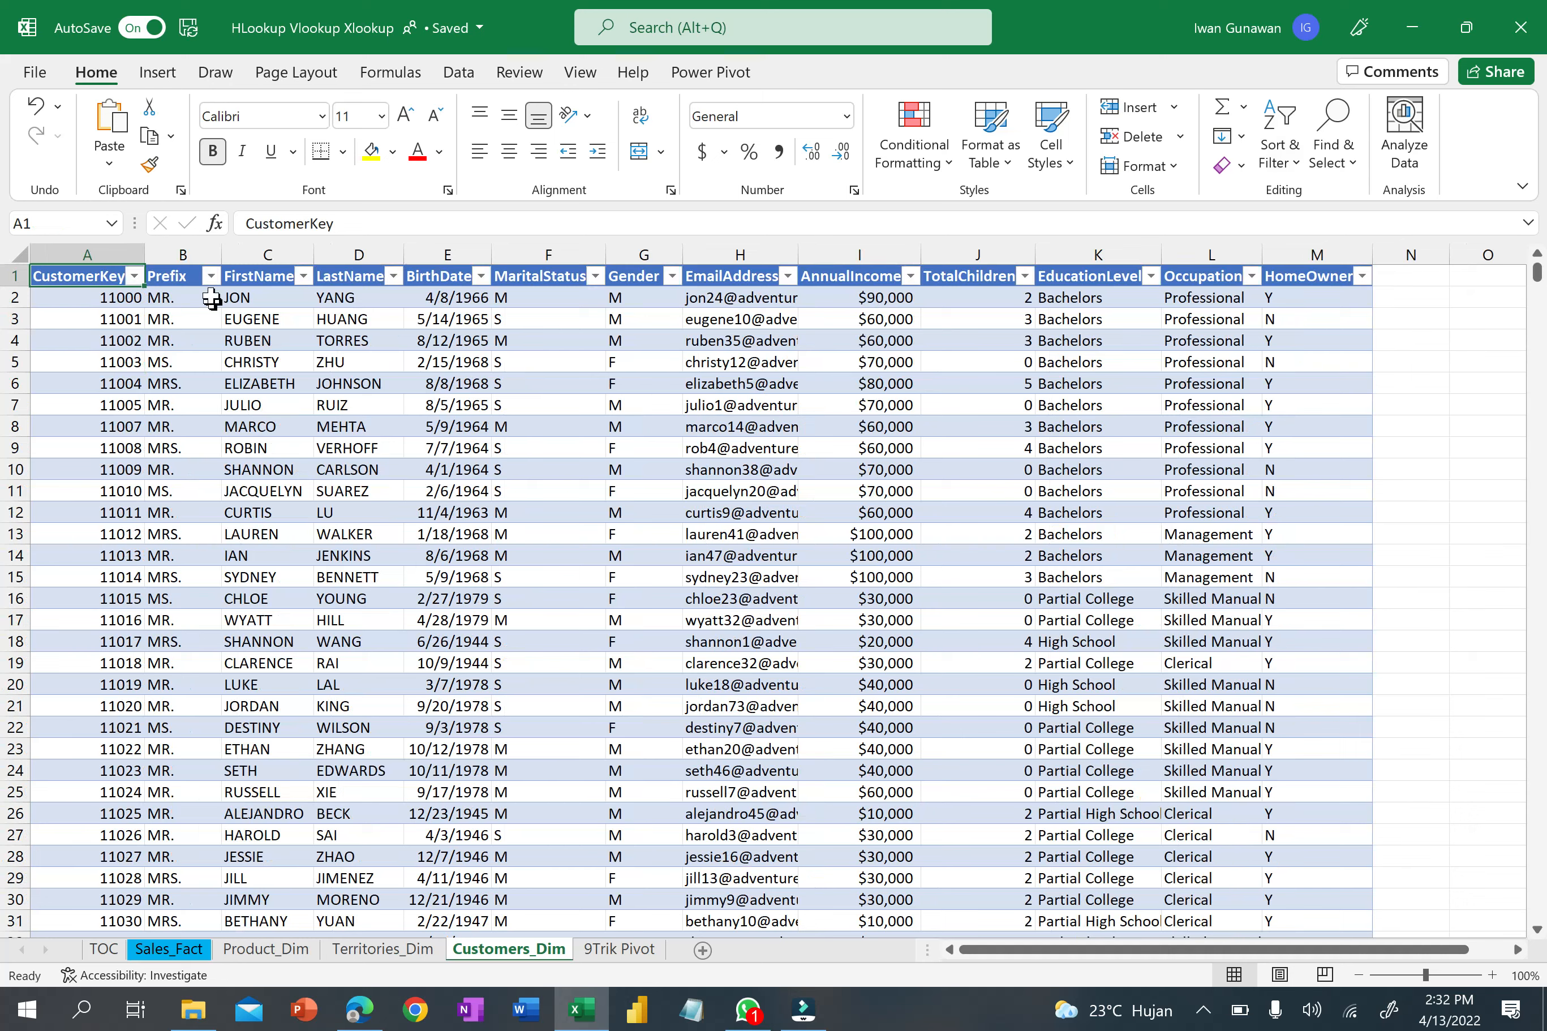
pyautogui.click(133, 281)
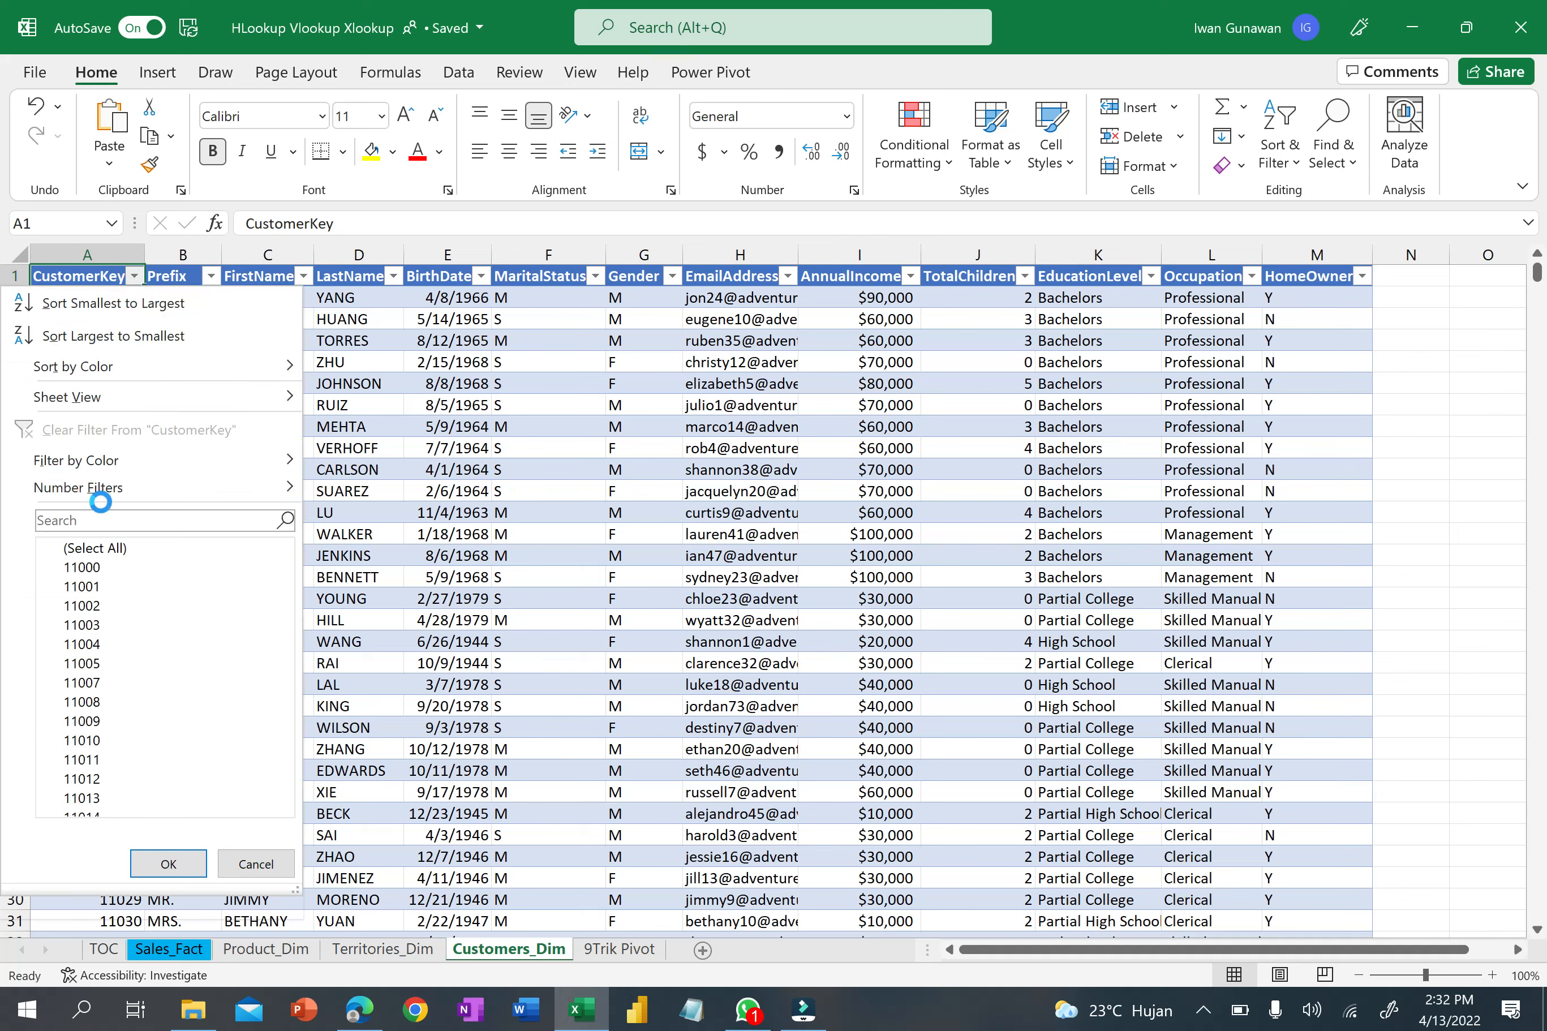
pyautogui.click(101, 518)
pyautogui.write('23791')
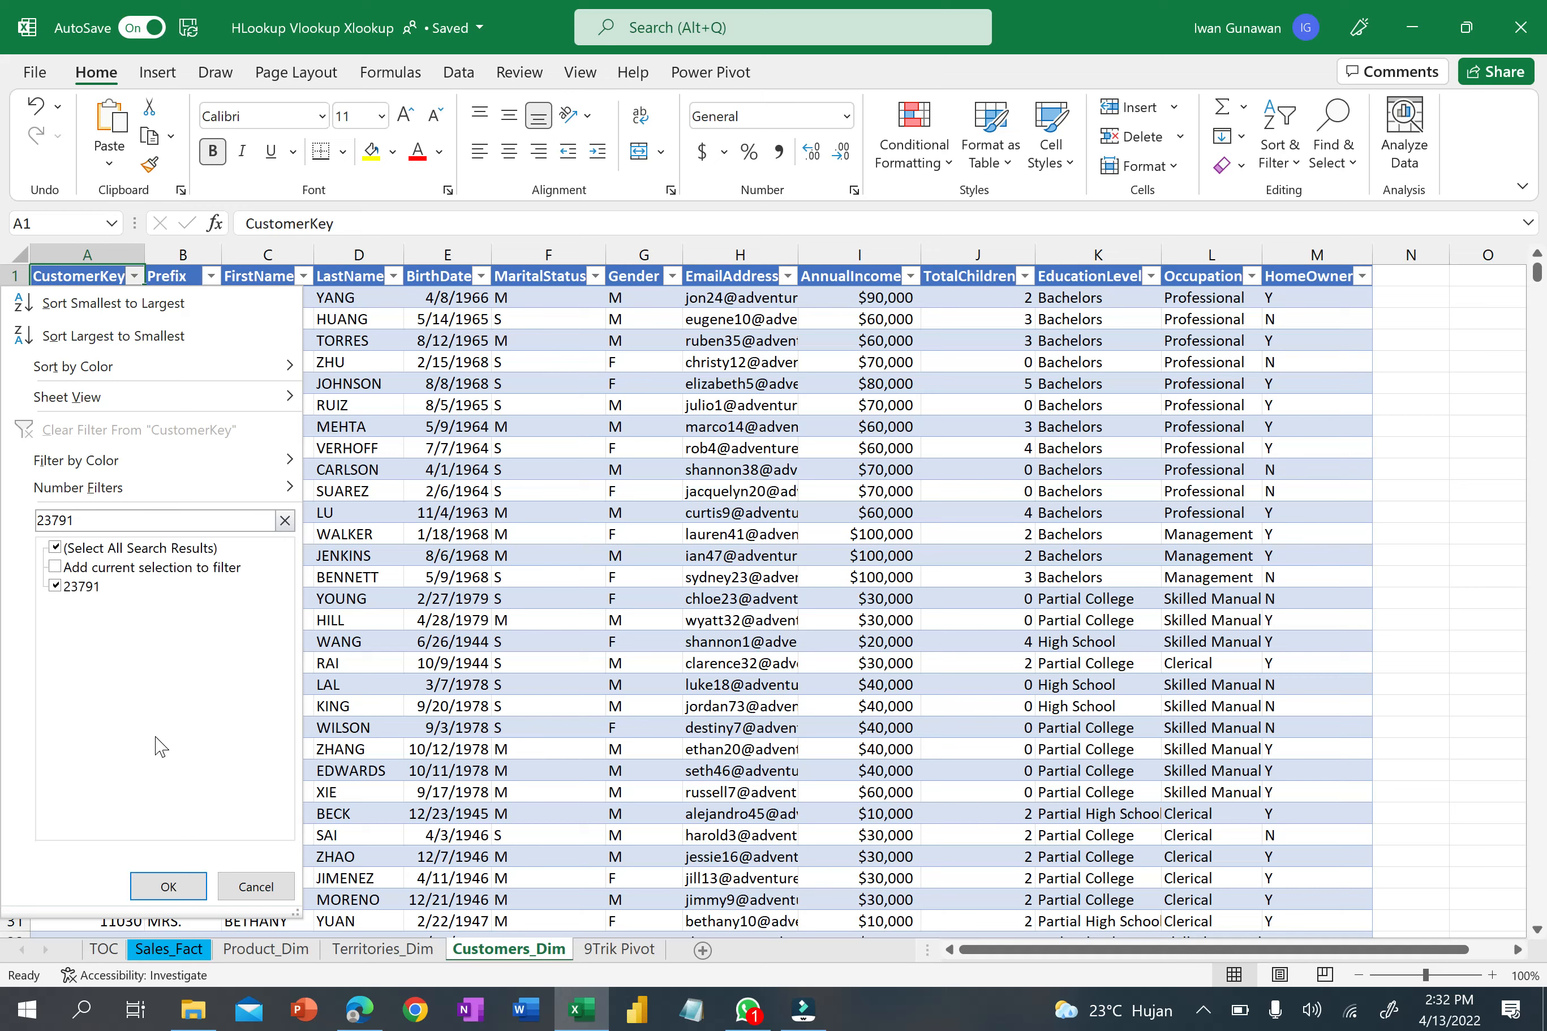
pyautogui.click(168, 886)
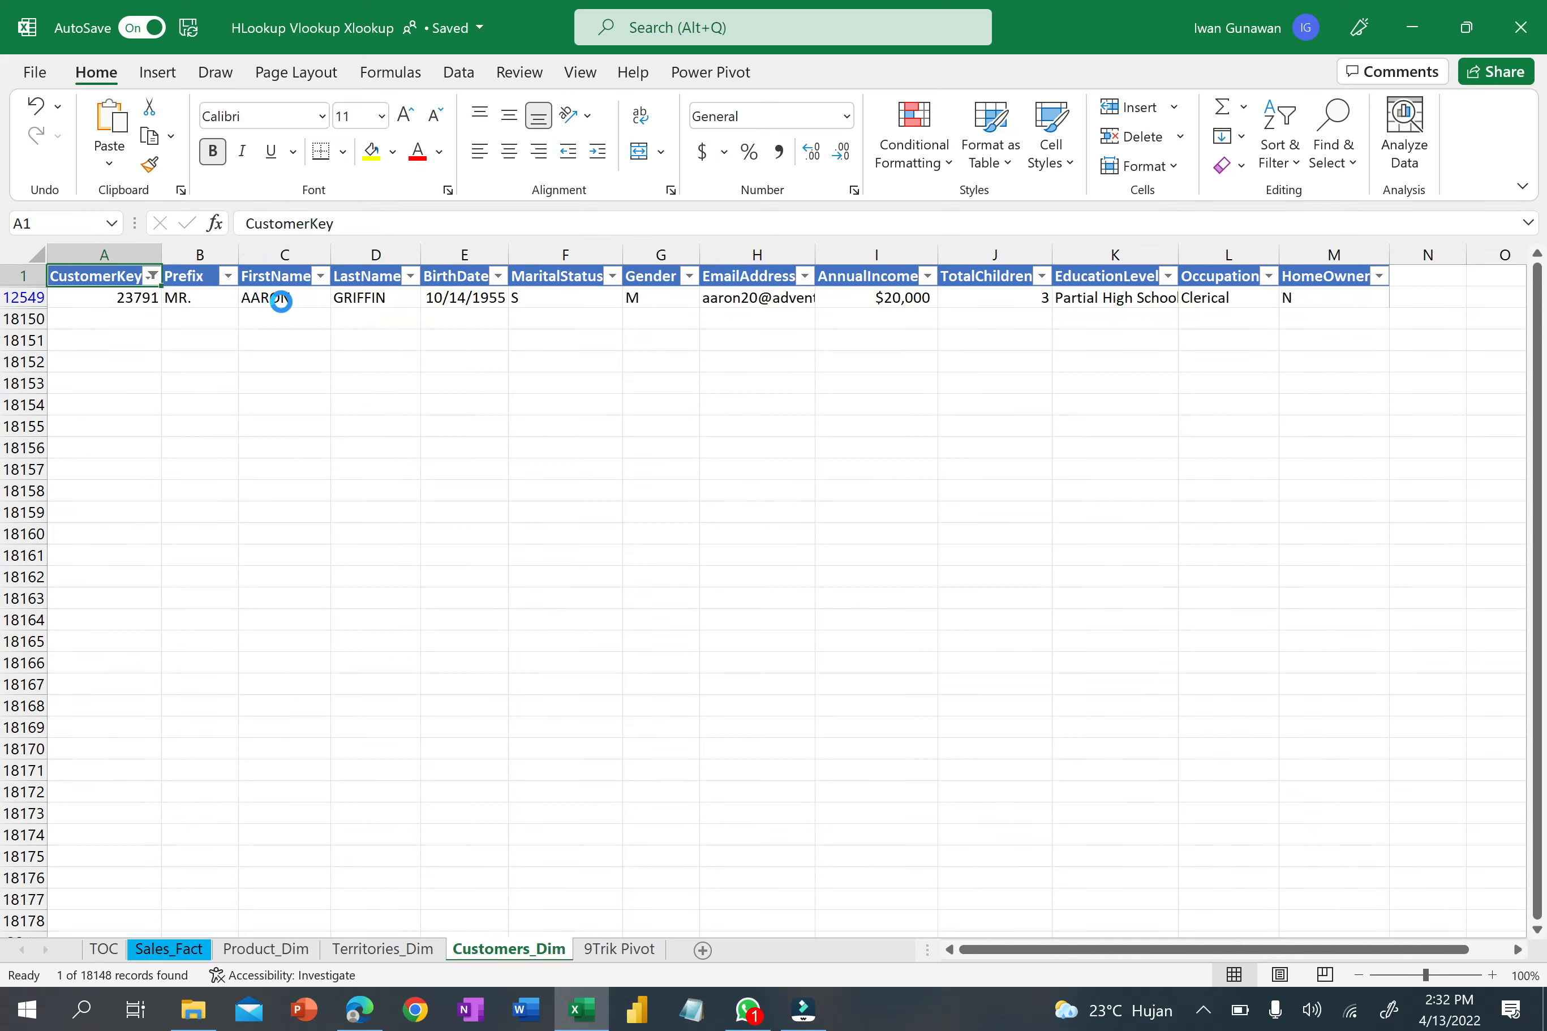
# Return to Sales_Fact and check the Nama Depan result in M2 against the filtered customer's first name.
pyautogui.hotkey('alt', 'Tab')
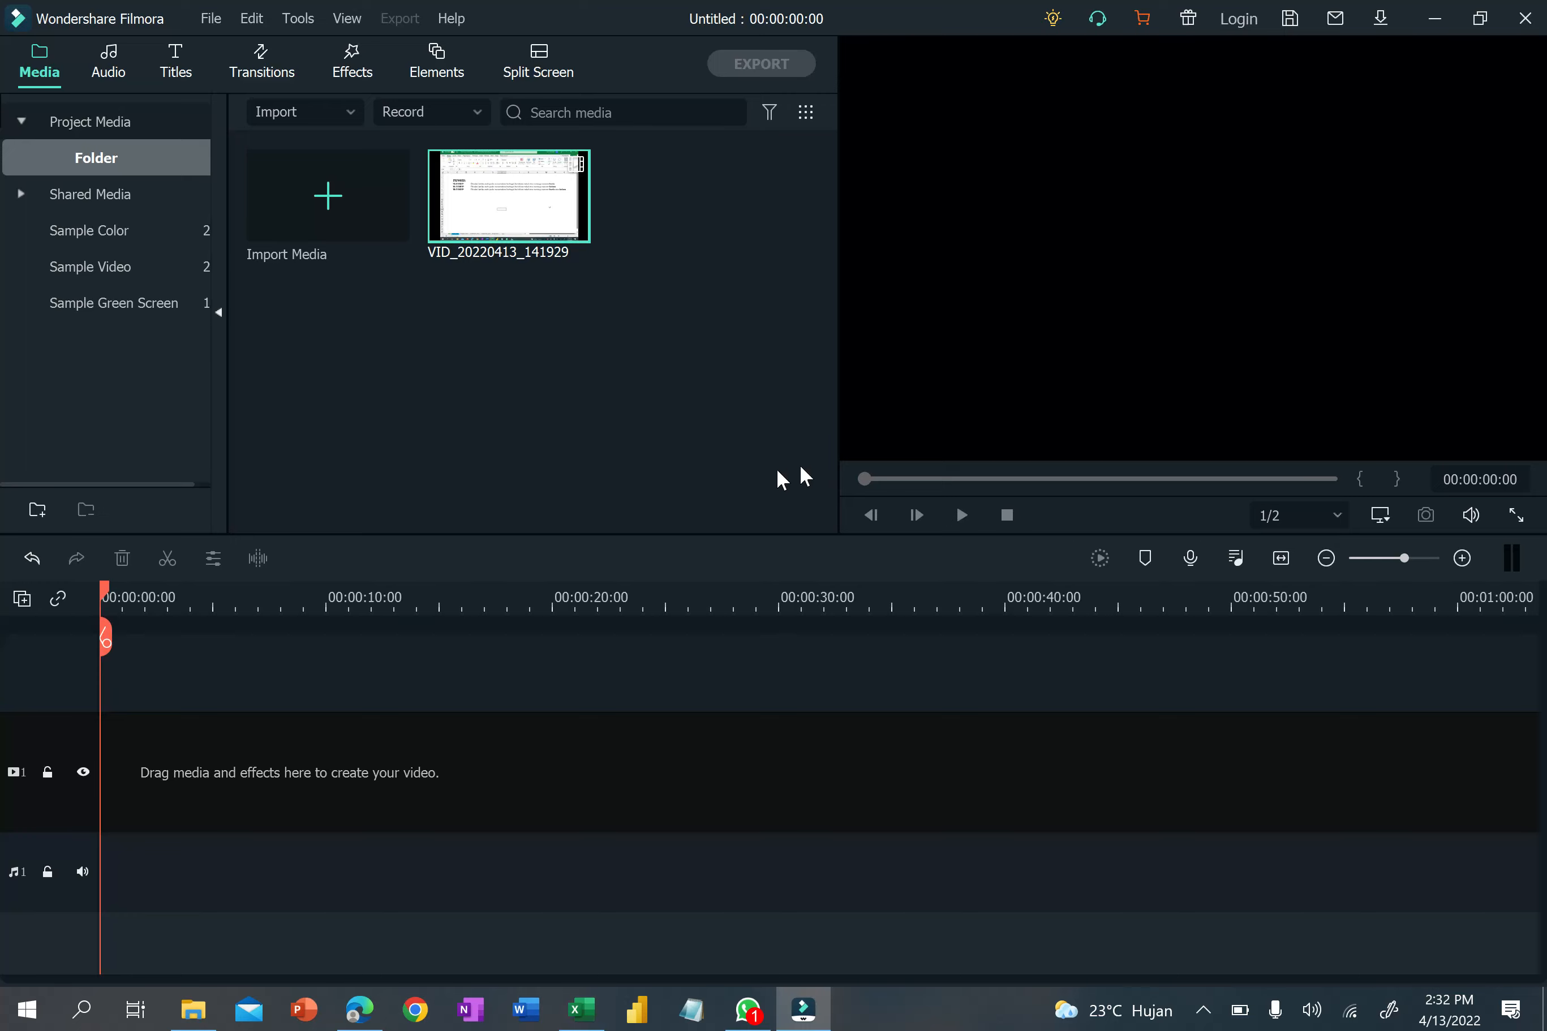
pyautogui.hotkey('alt', 'Tab')
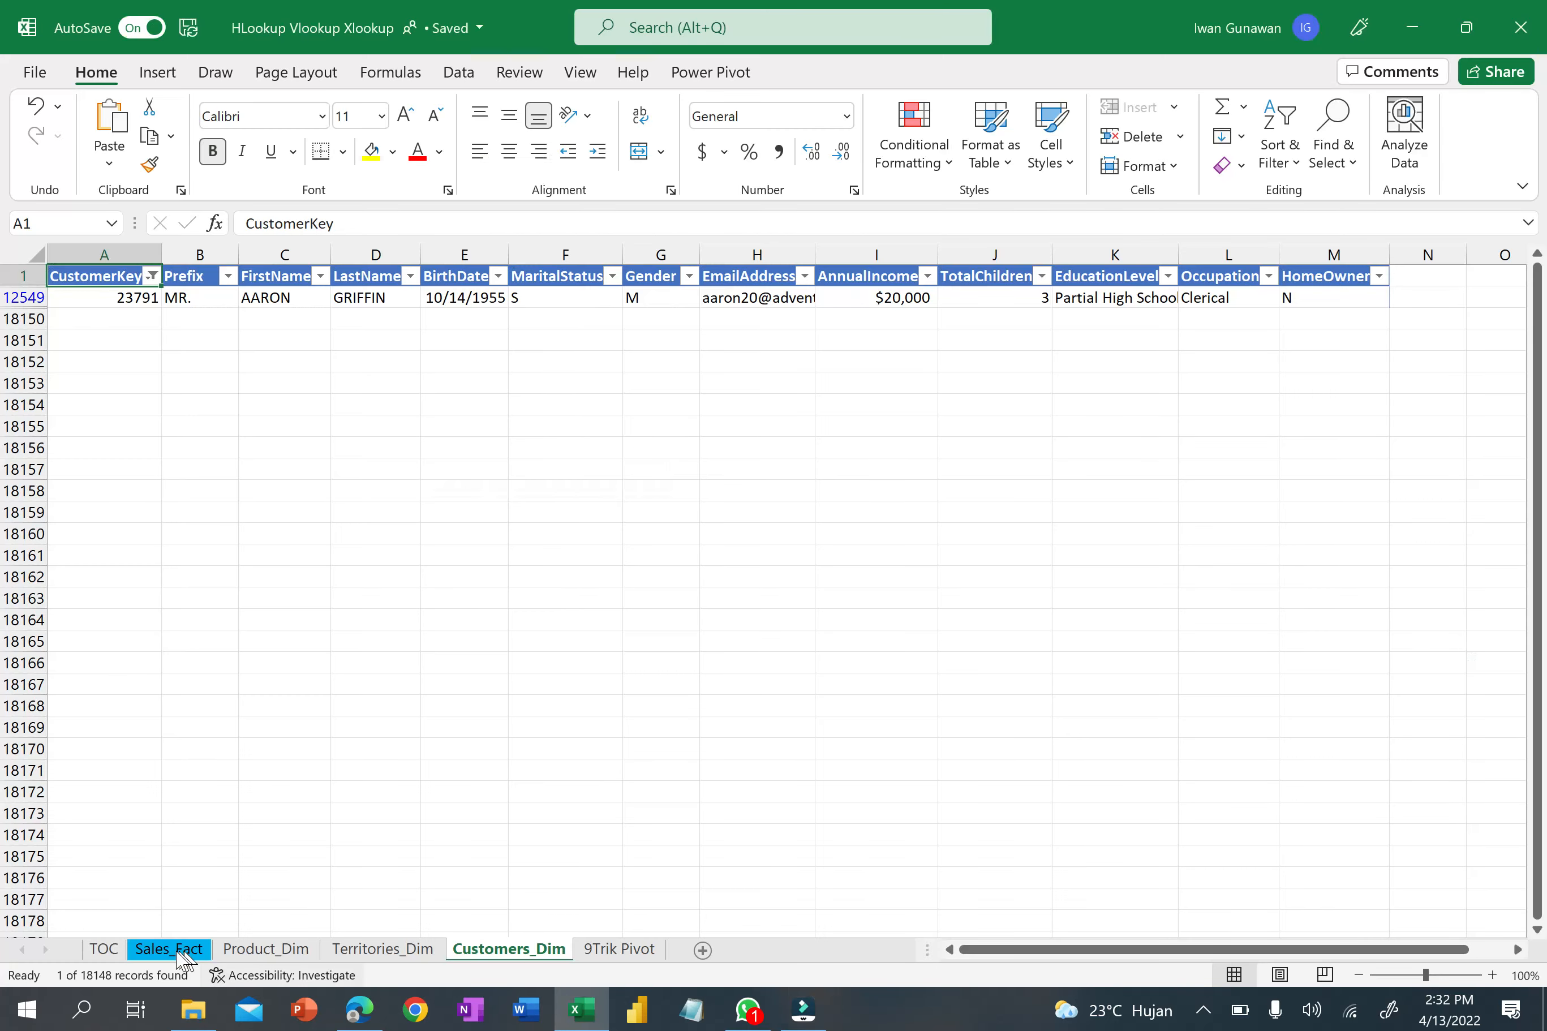
pyautogui.click(177, 953)
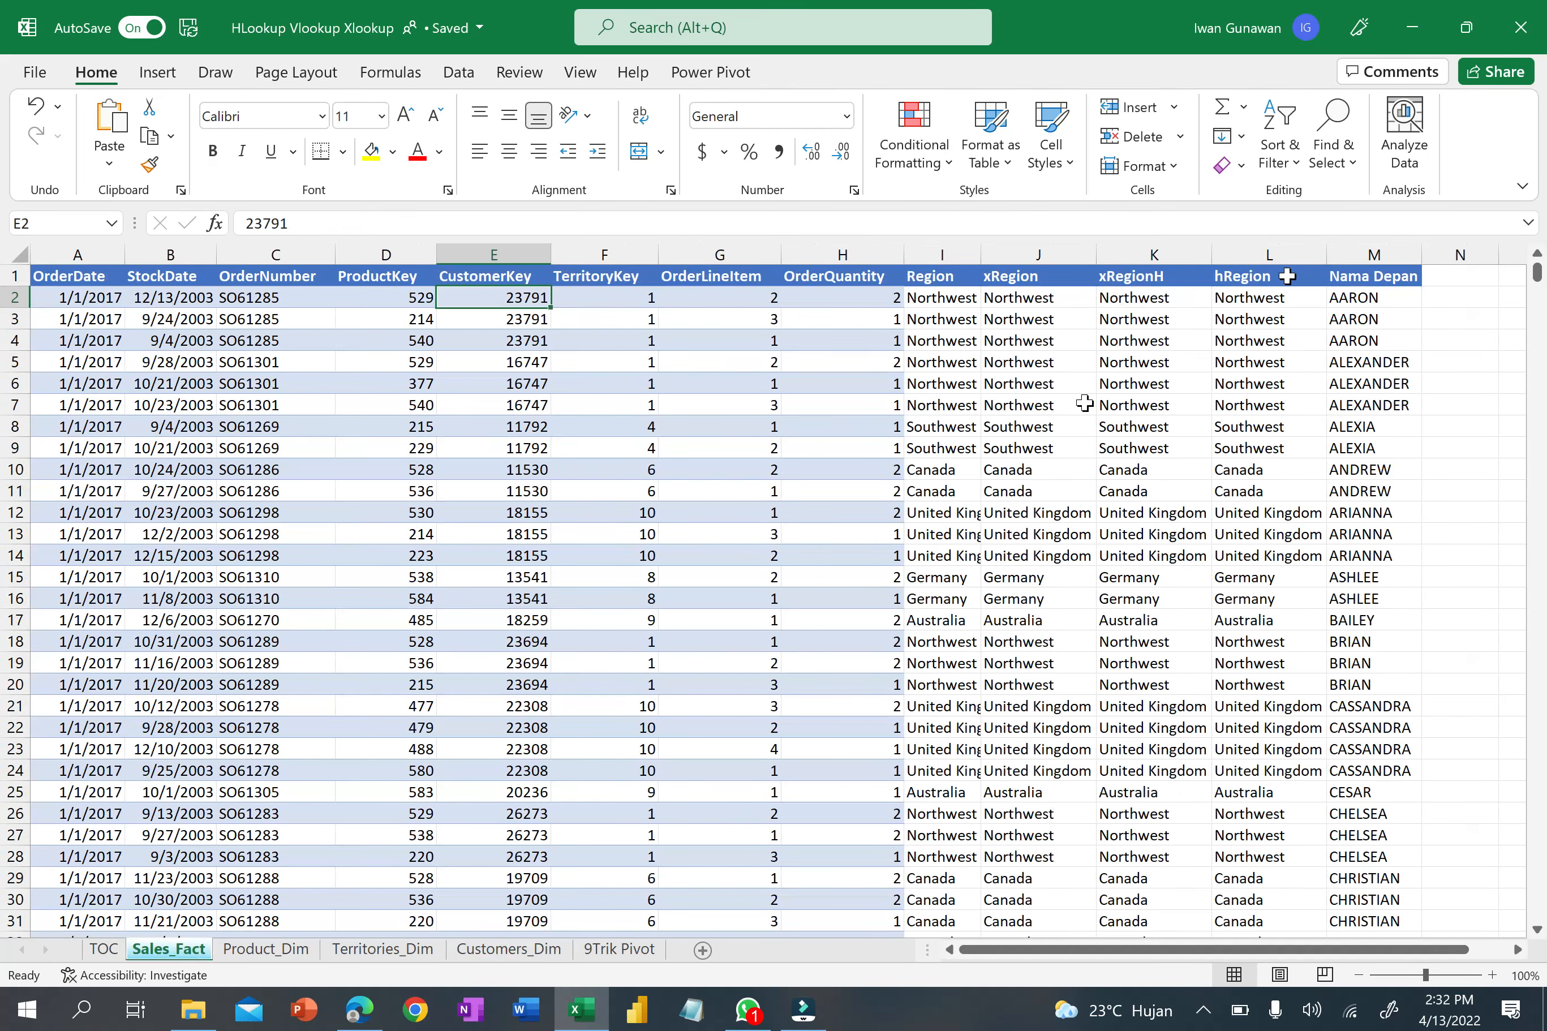
pyautogui.click(1346, 298)
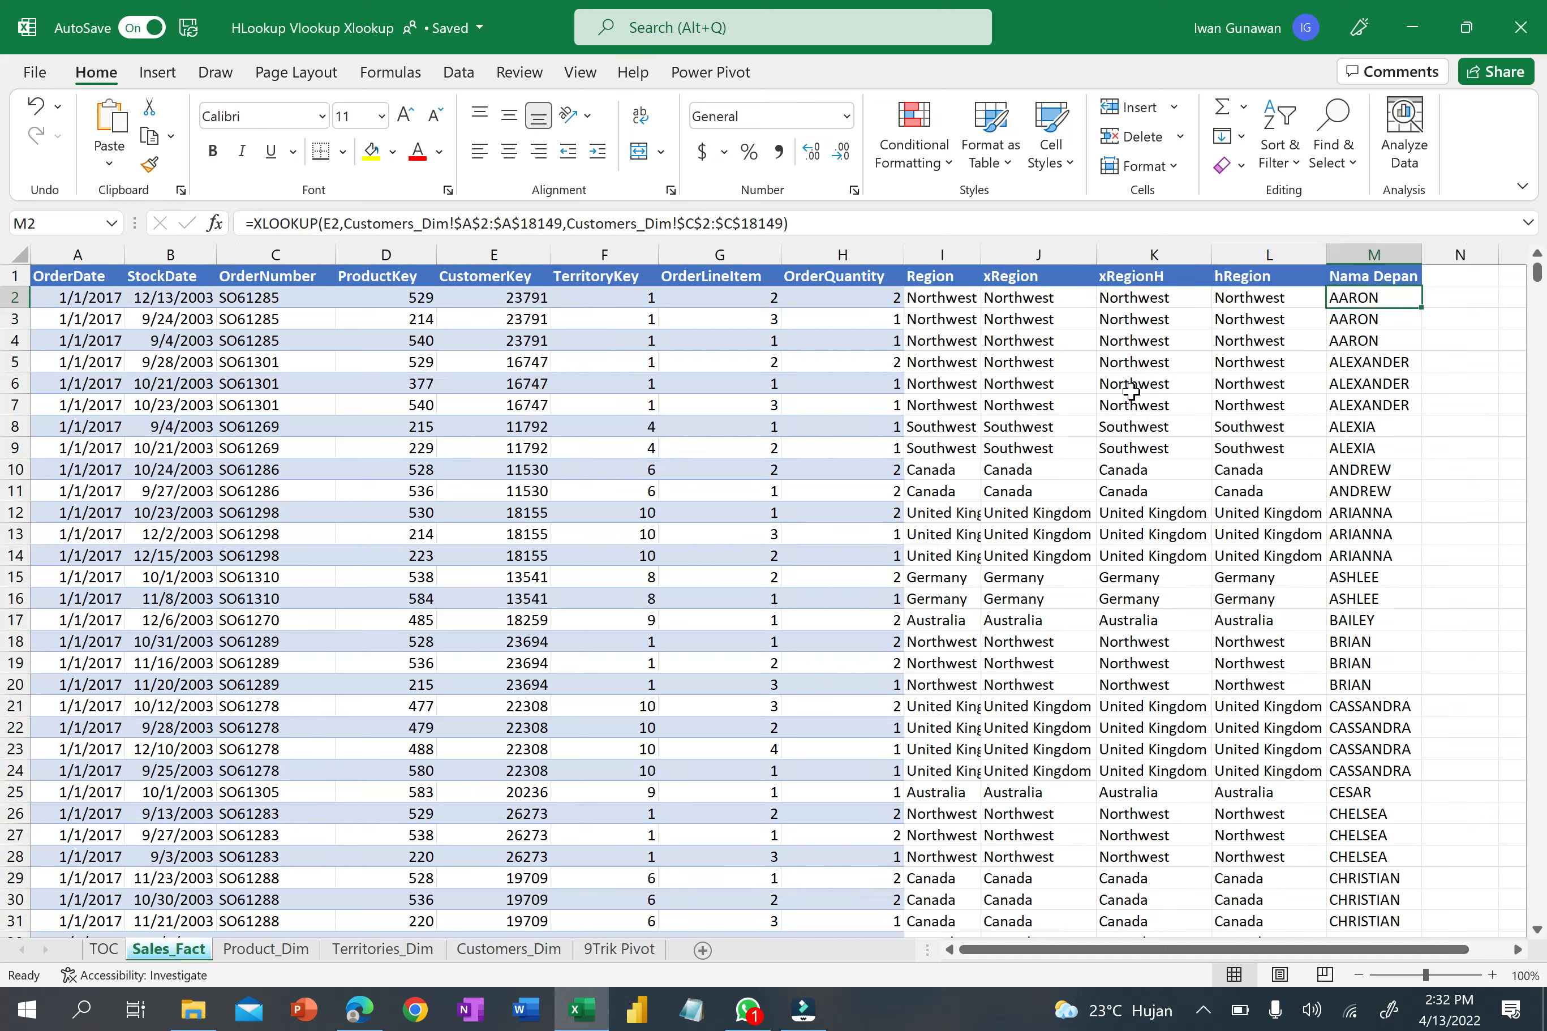